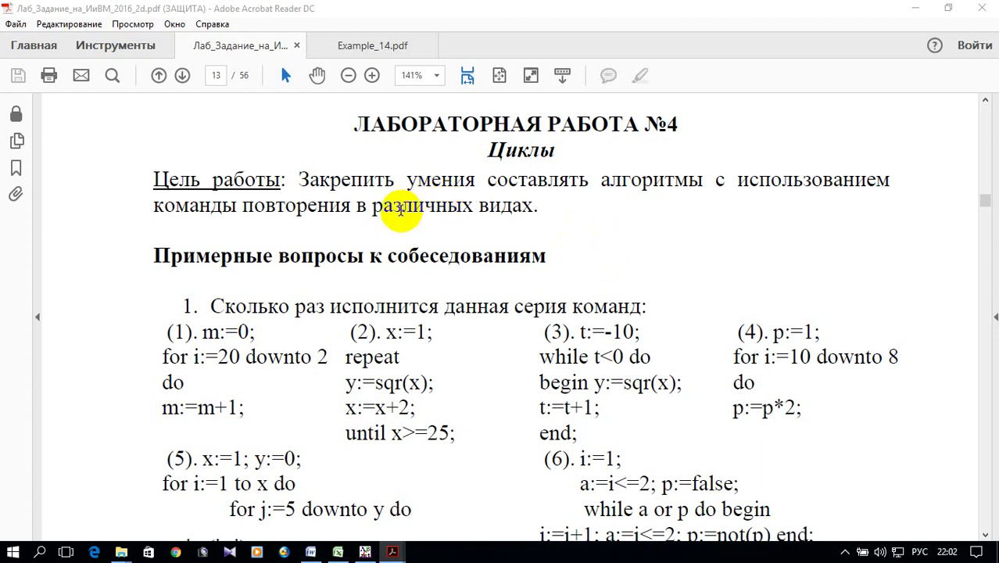
Step: Review the Example_14 double-factorial series task slide, then return to the empty PascalABC.NET editor
left_click(355, 48)
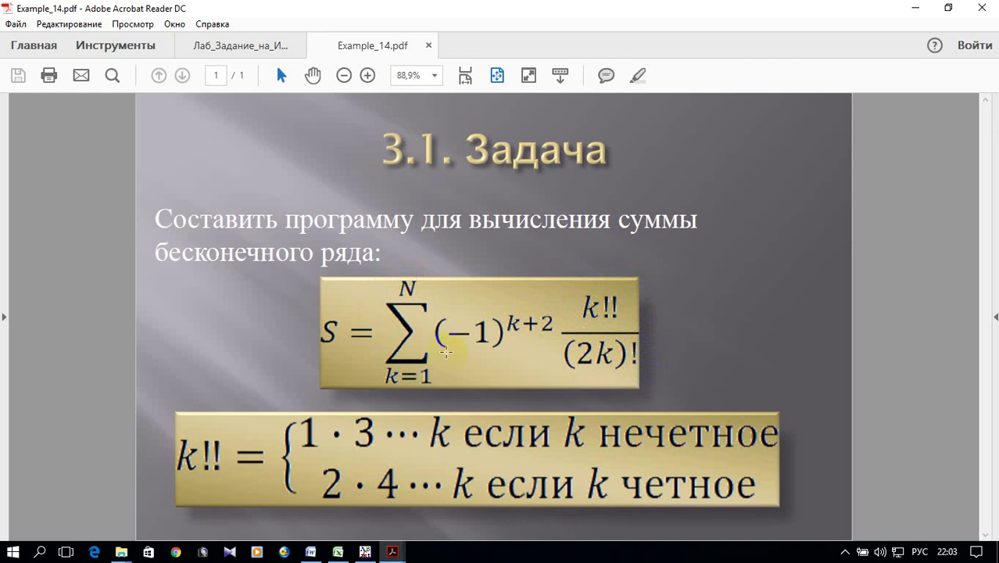
left_click(364, 552)
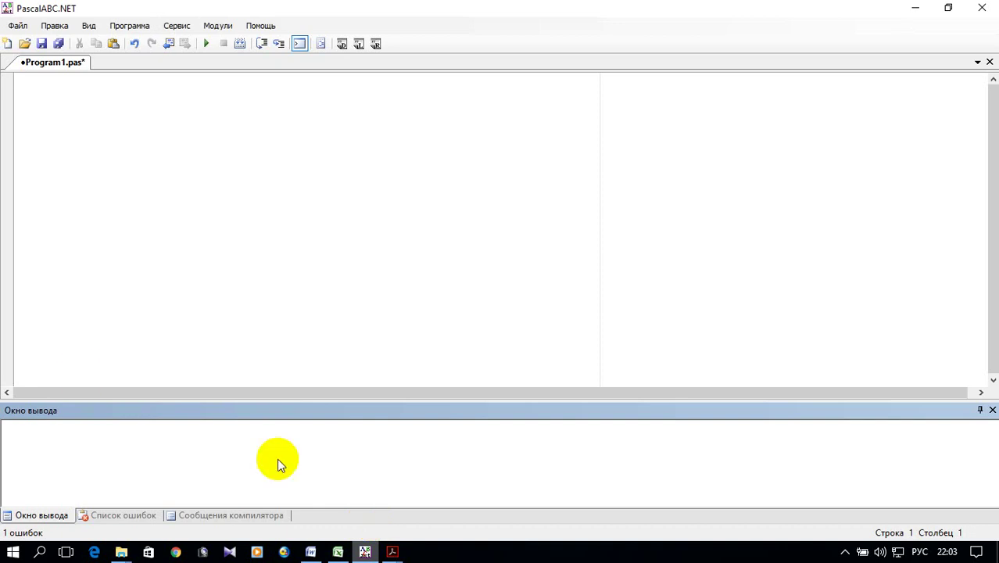
Step: Start the program with the header 'program Primer_14;'
left_click(57, 126)
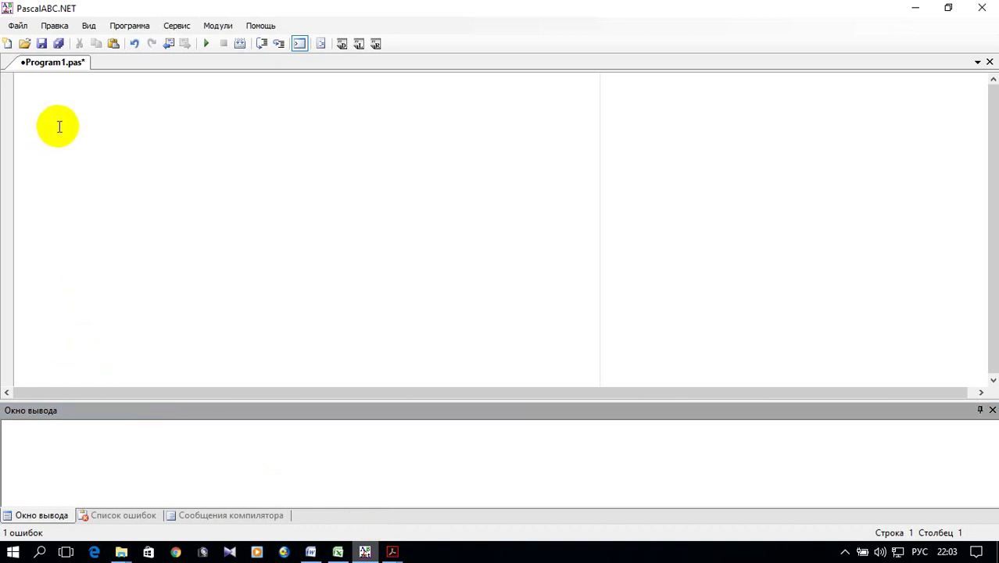
key("alt+shift")
type("program ")
type("Primer")
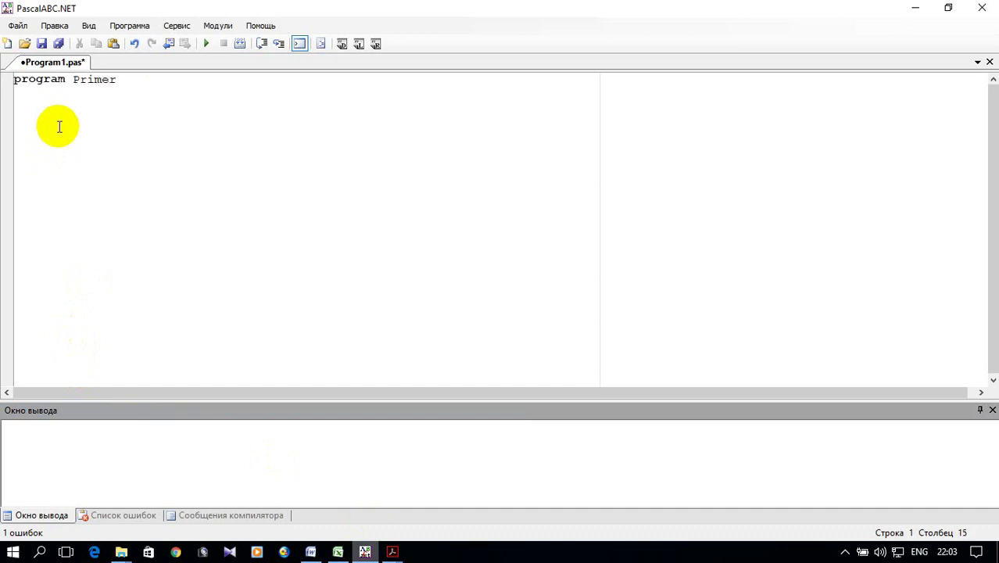
type("_")
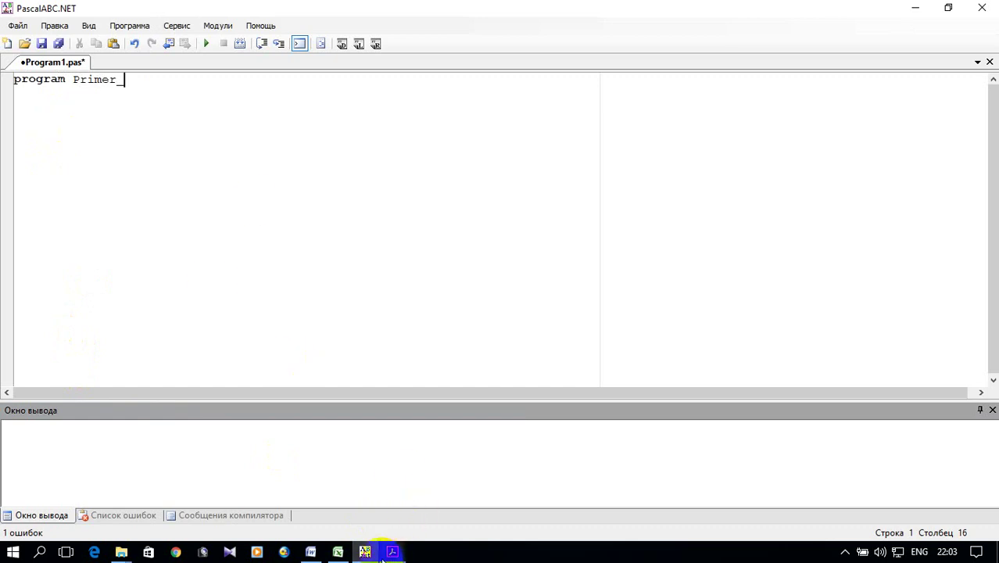
mouse_move(389, 557)
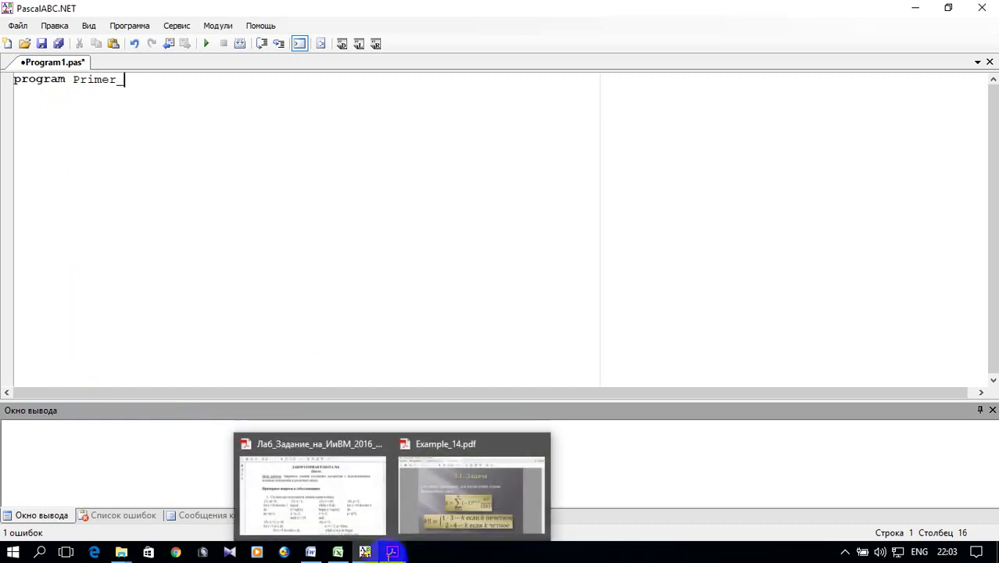
type("14;")
key("Return")
Step: Declare i, k, n as integer and p1, p2, p, p3, s, z as real, followed by begin and end
type("var")
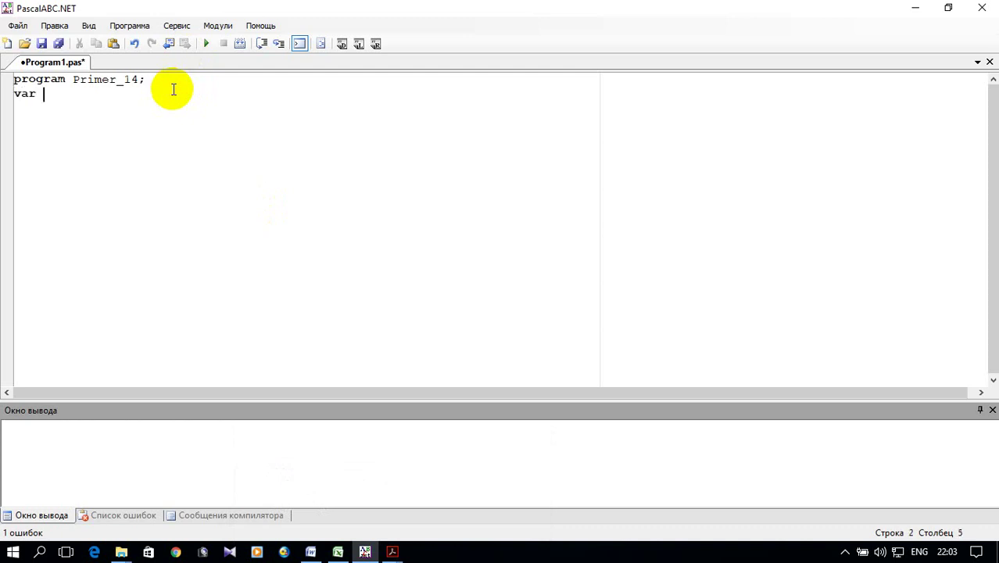
type(" i")
type(",")
type("k,n")
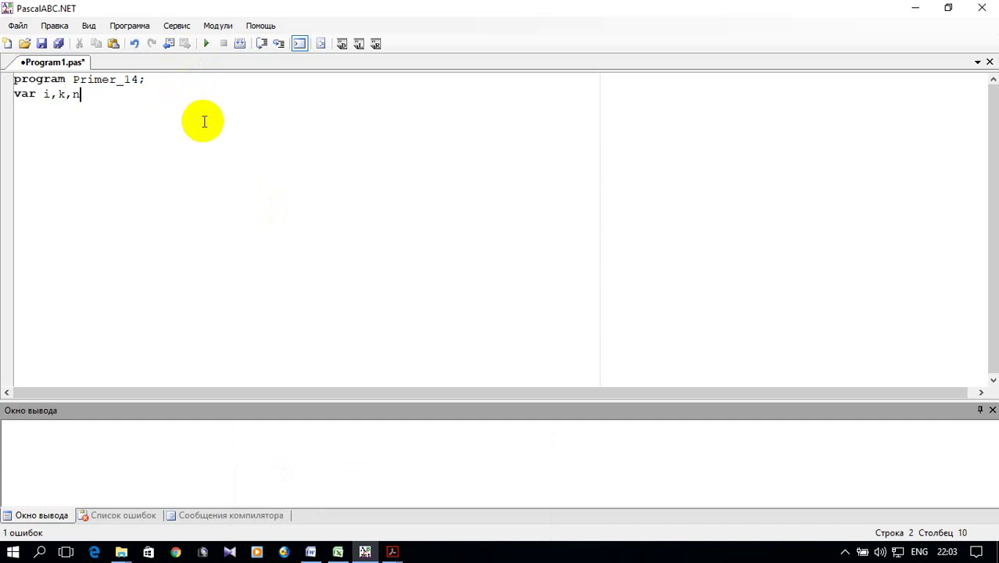
type(":integer;")
key("Return")
type("p1")
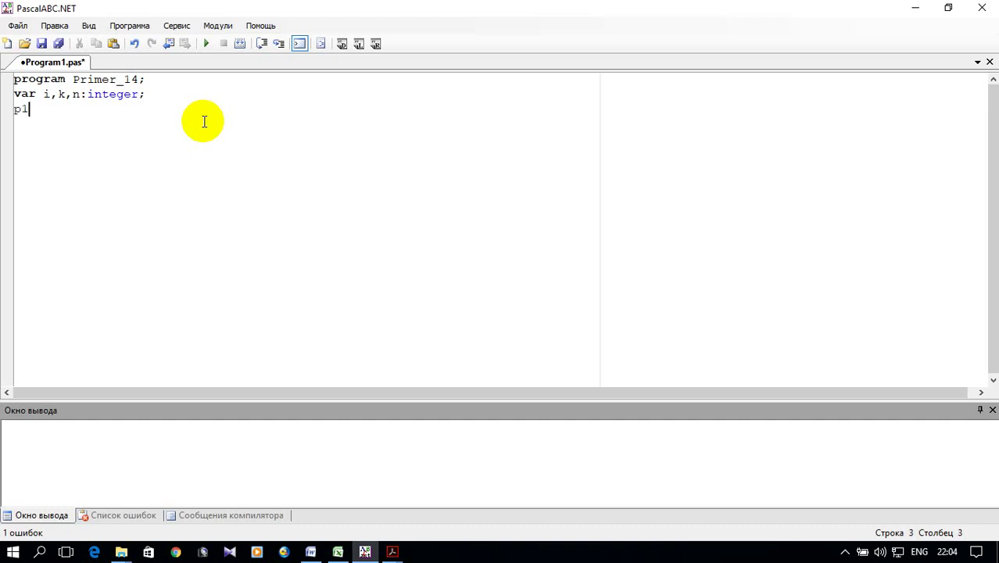
type(",")
type("p2")
type(",")
type("p")
type(",p")
type("3")
type(",s")
type(",z")
type(":")
type("real;")
key("Return")
type("begin")
key("Return")
type("end")
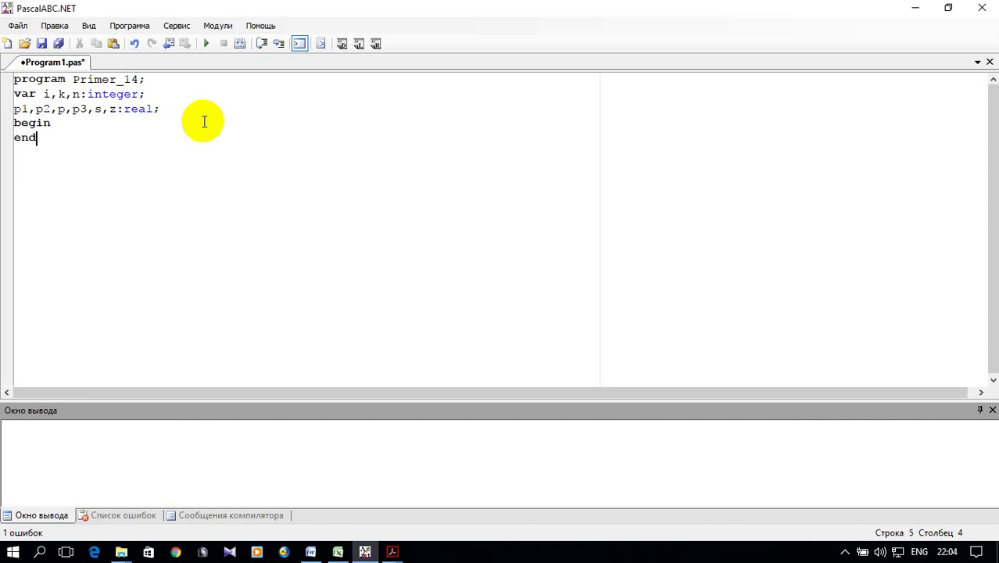
type(".")
key("Home")
Step: After begin, add write('введите N='); and readln(n);
key("Return")
key("Return")
key("Return")
key("Return")
left_click(35, 138)
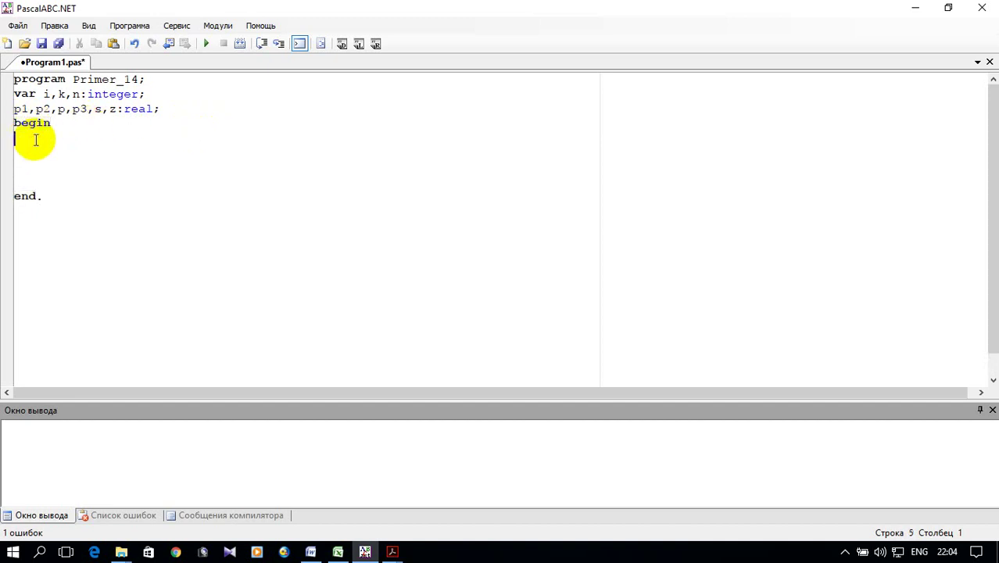
type("write(")
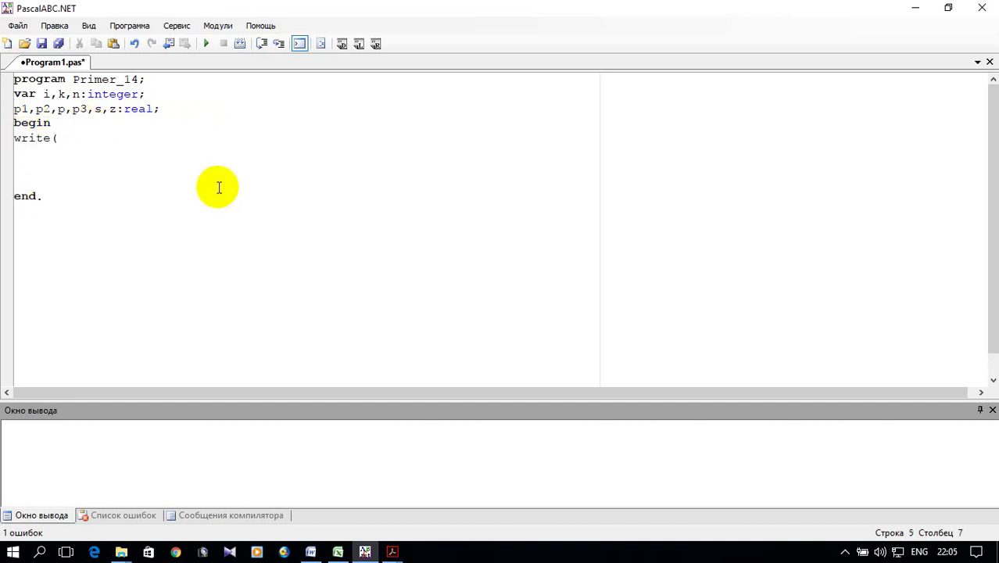
type("'")
key("alt+shift")
type("введите")
key("alt+shift")
type("N=")
type("')")
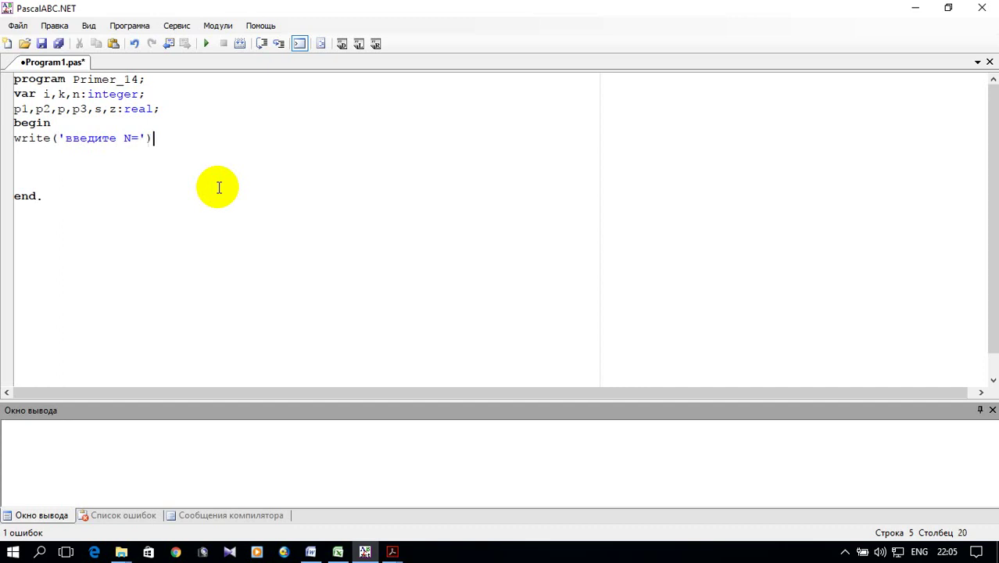
type(";")
key("Return")
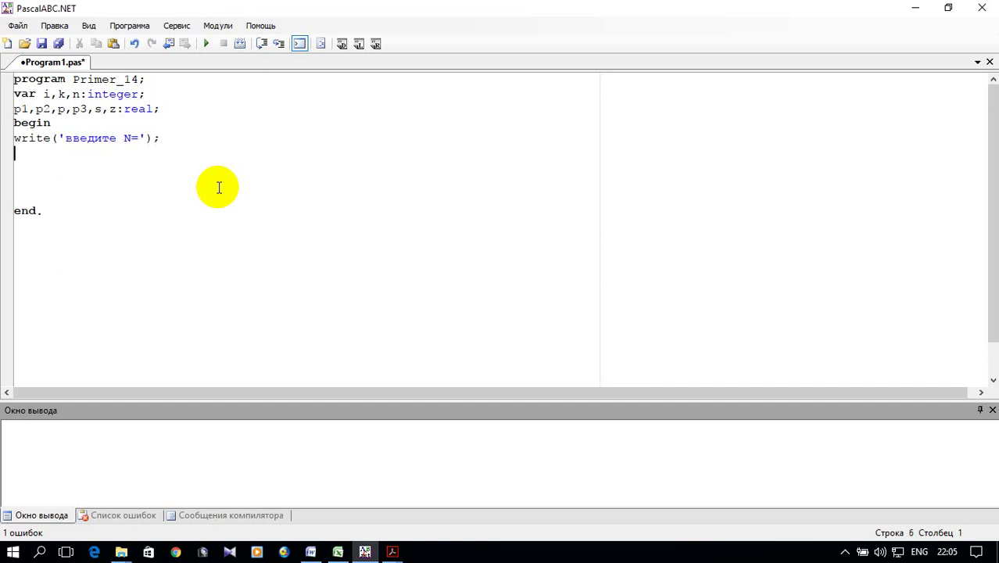
type("readln(n);")
key("Return")
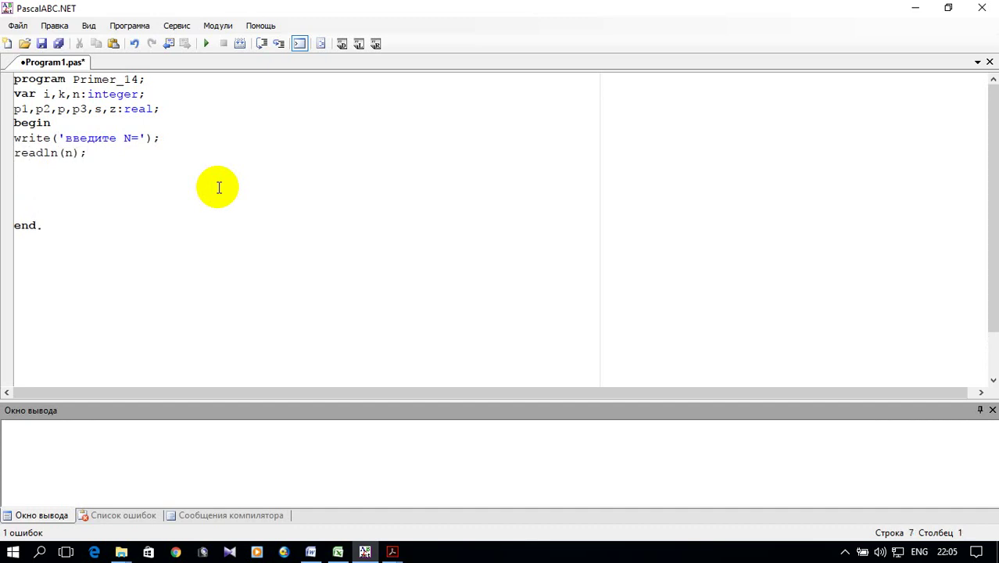
Step: Initialise s:=0; p1:=1; p2:=1; and remove the extra blank lines before end
type("s:=")
type("0;")
type("p")
type("1")
type(":")
type("1")
type(";")
type("p2")
type(":=1")
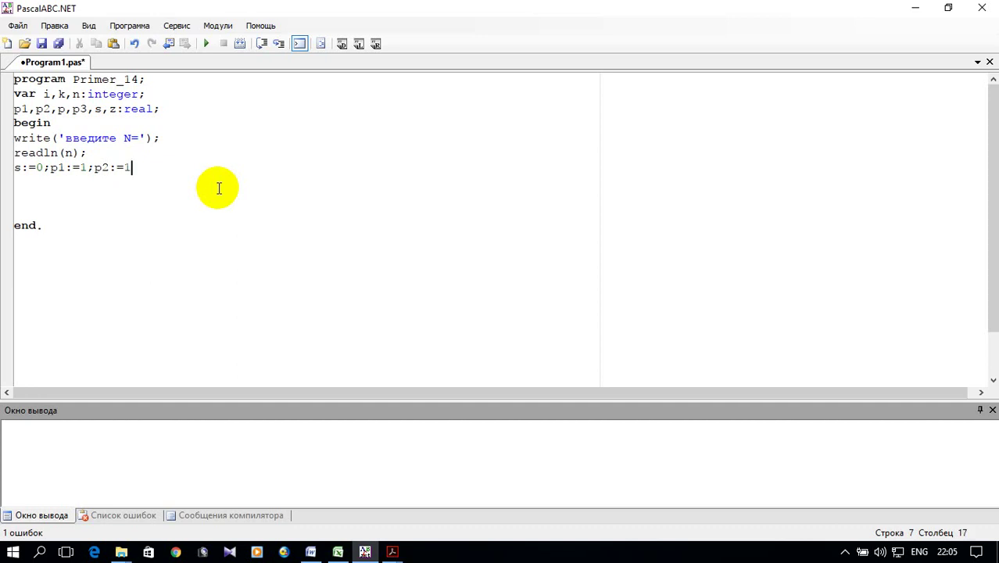
type(";")
key("Return")
key("Delete")
key("Delete")
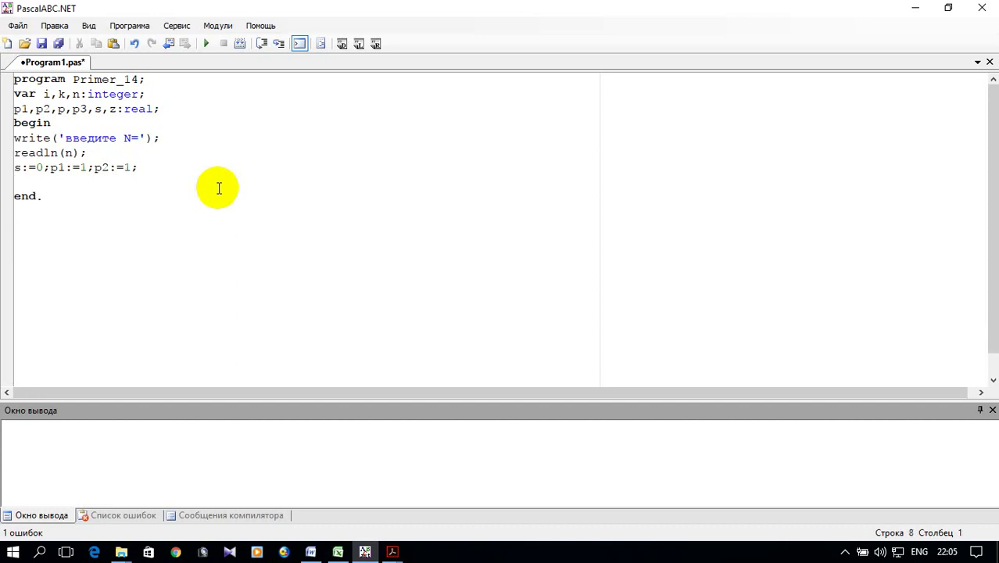
Step: Add a 'for k:=1 to n do begin … end;' loop and start an if statement inside it
type("for k:=")
type("1 ")
type("to n do")
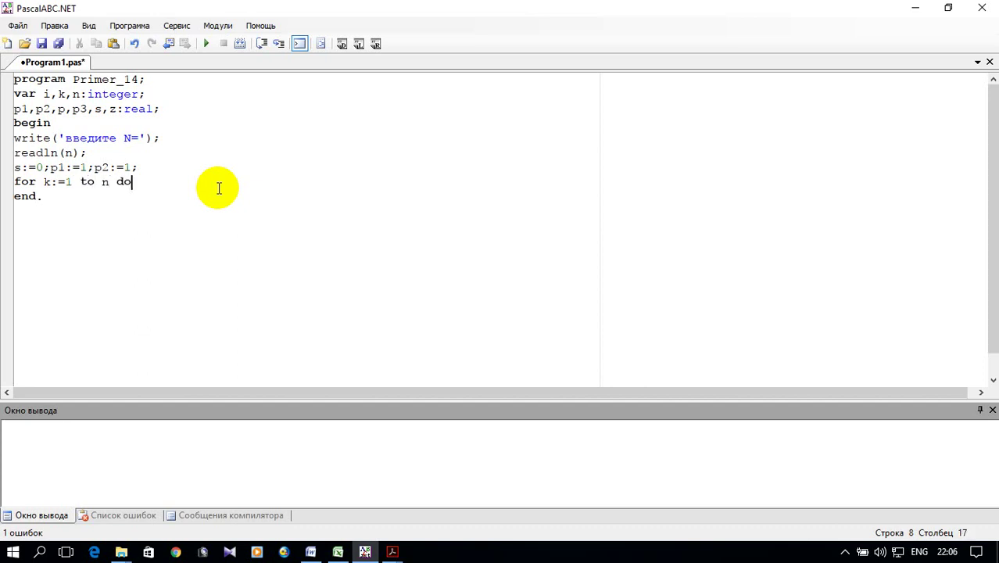
key("Return")
type("begin")
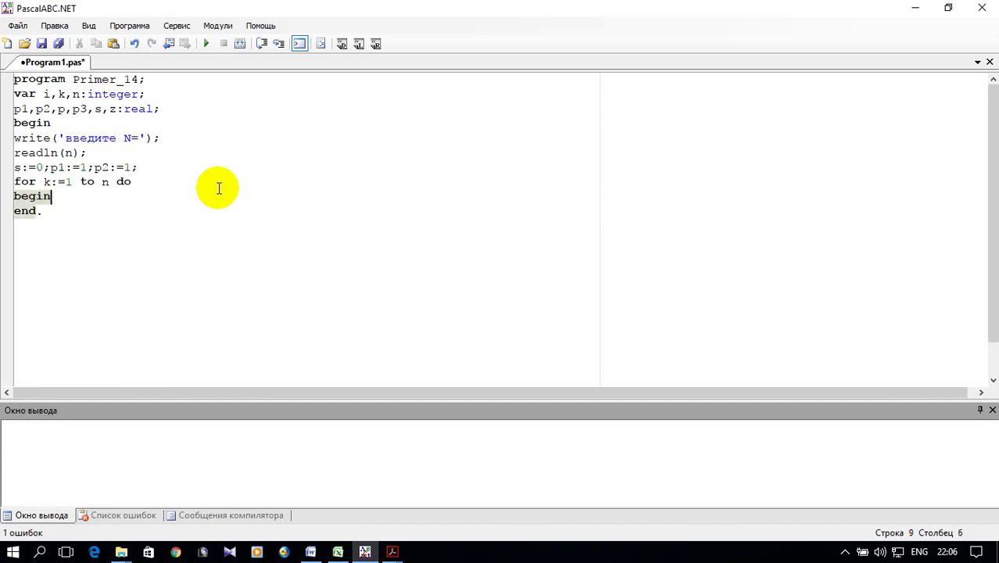
key("Return")
key("Return")
type("end;")
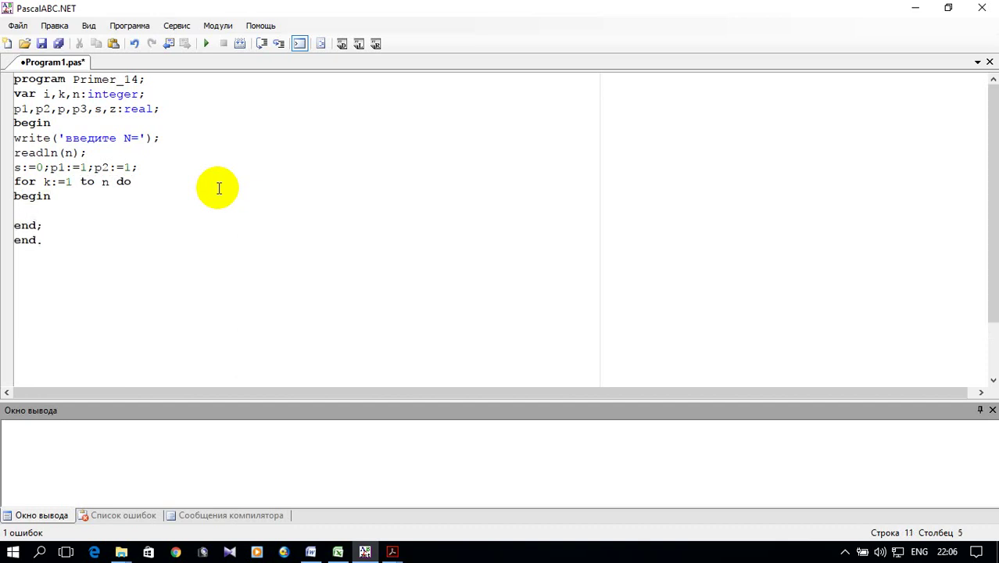
left_click(53, 195)
key("Return")
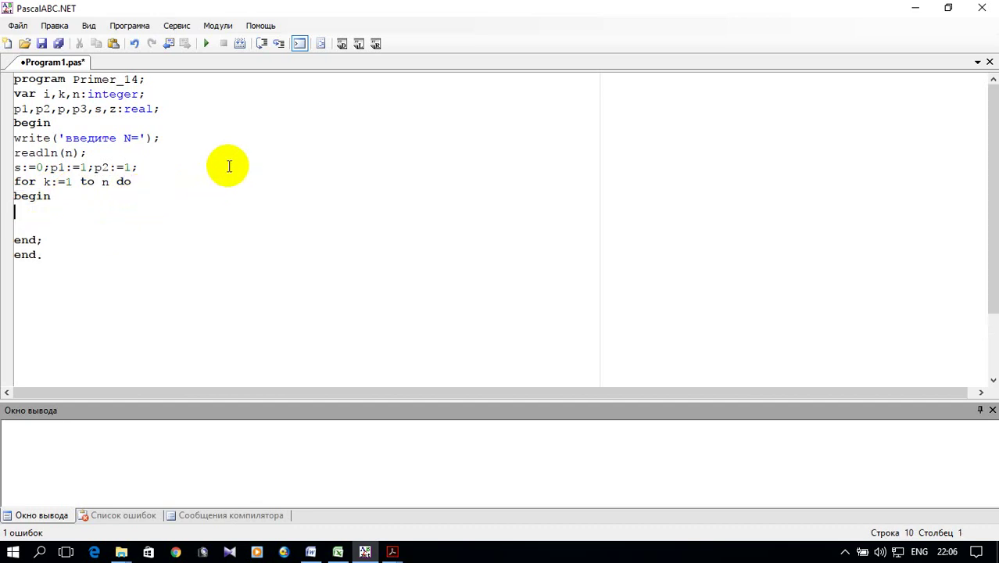
type("if")
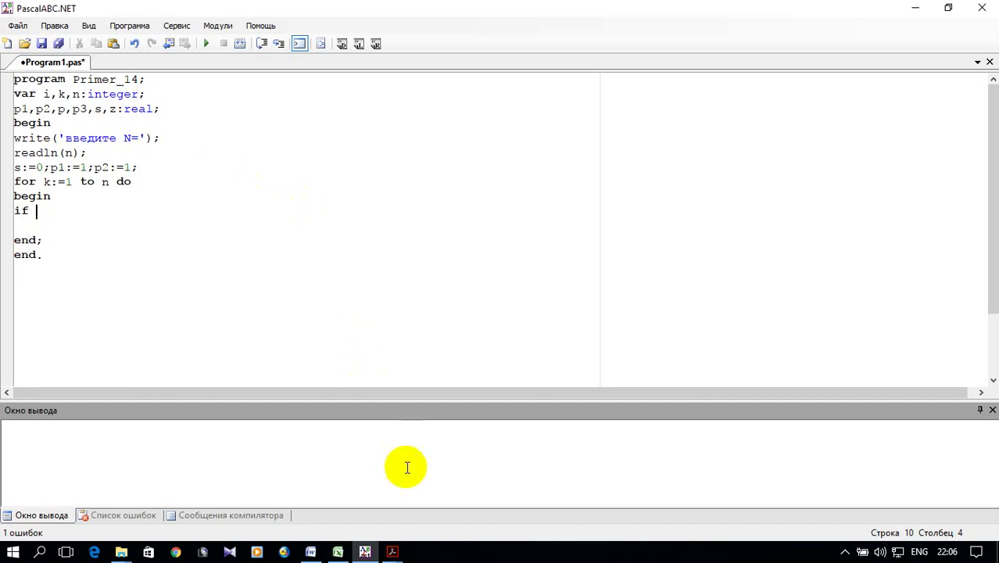
left_click(392, 551)
left_click(456, 489)
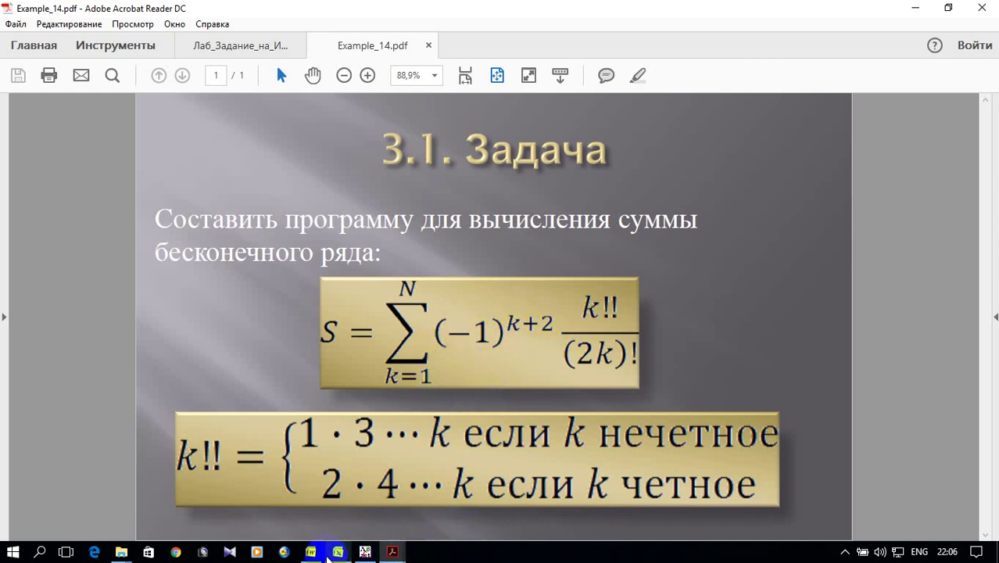
left_click(363, 552)
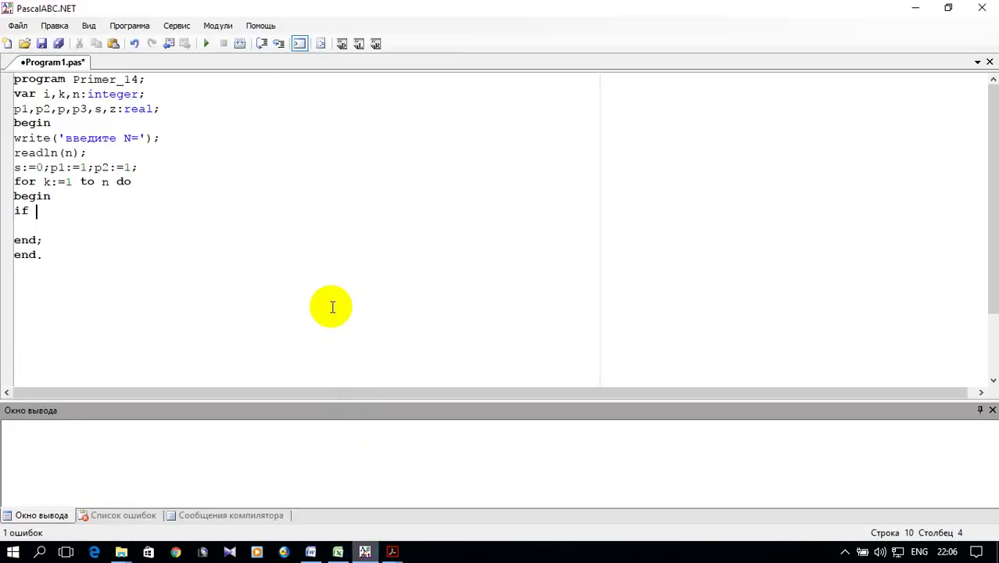
Step: Write 'if (k+2) mod 2 = 0 then z:=1 else z:=-1;' with the comment '// z:=power(-1,k+2);'
type("(0")
key("BackSpace")
type(")")
type("k")
type("+2")
left_click(107, 211)
type("mod")
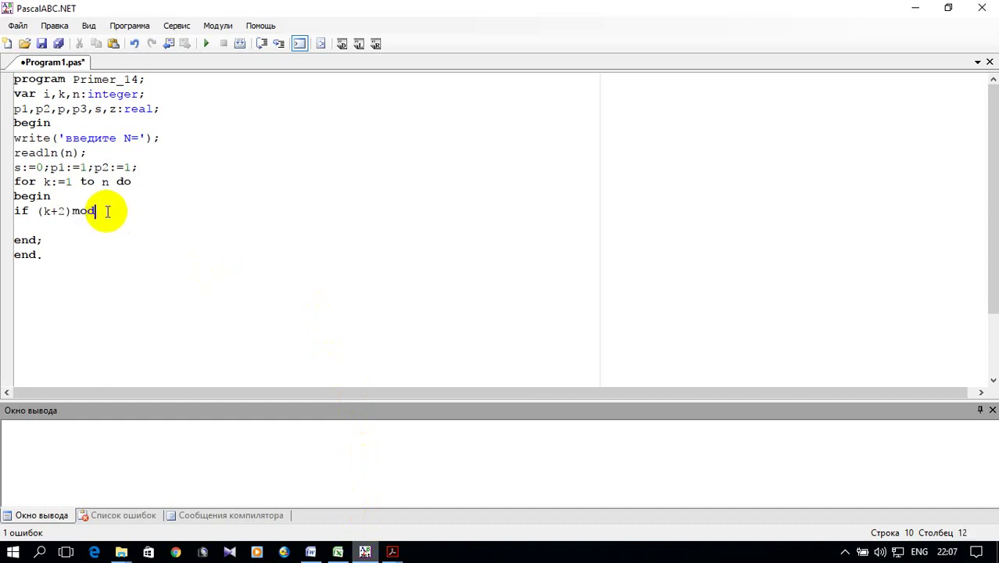
type("=")
key("Right")
key("Left")
key("Left")
key("Left")
type("3")
key("Right")
key("Right")
key("Right")
type("0")
type(" then ")
type("z:")
type("=1 ")
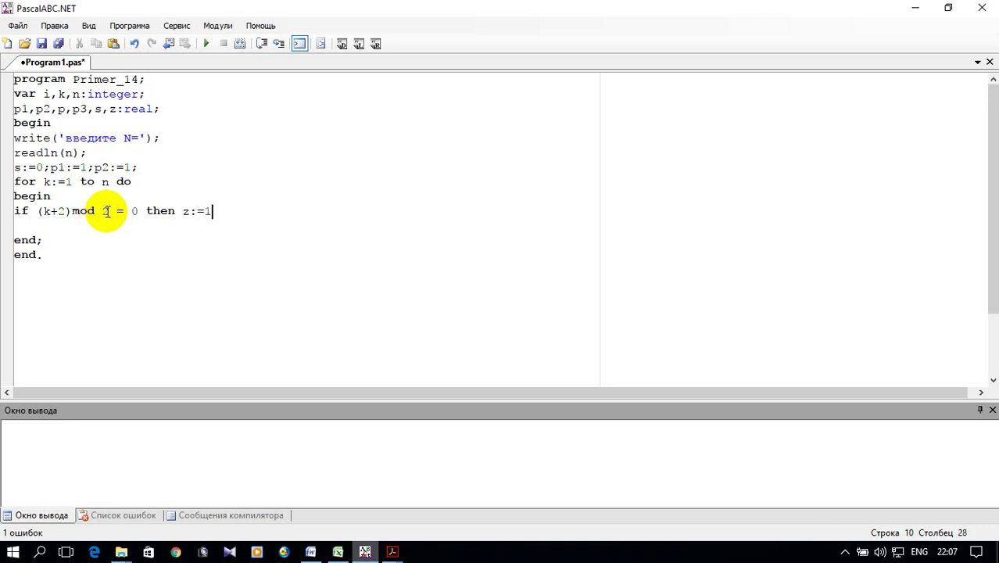
type("else z:=")
type("-1")
type(";")
type(" //")
type(" z:=power(")
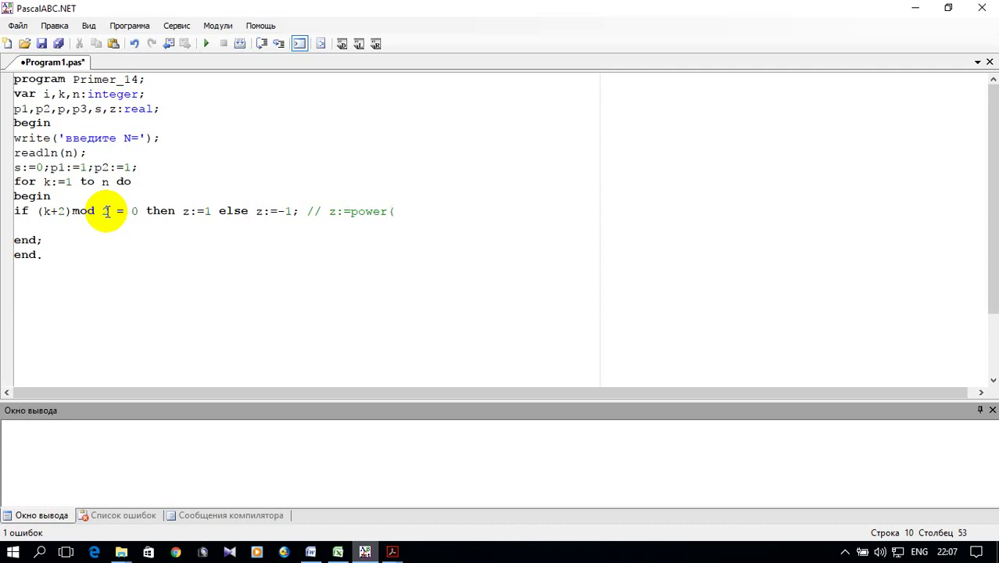
type("-1")
type(",")
type("k")
type("+2")
type(")")
type(";")
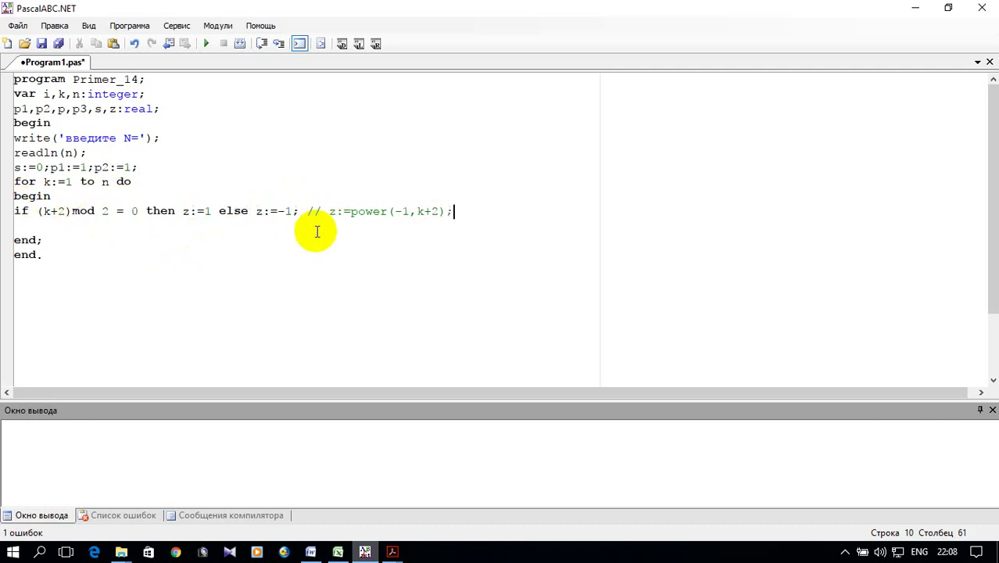
Step: Select the power comment and the sign statement for review, then open a new line below
left_click(328, 210)
left_click(521, 253)
left_click_drag(321, 211, 455, 211)
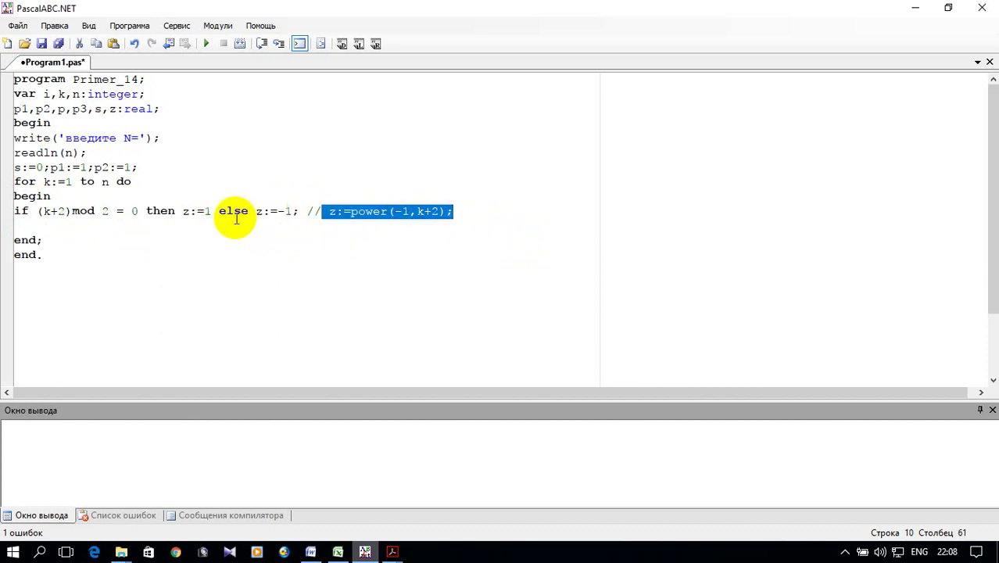
left_click(290, 244)
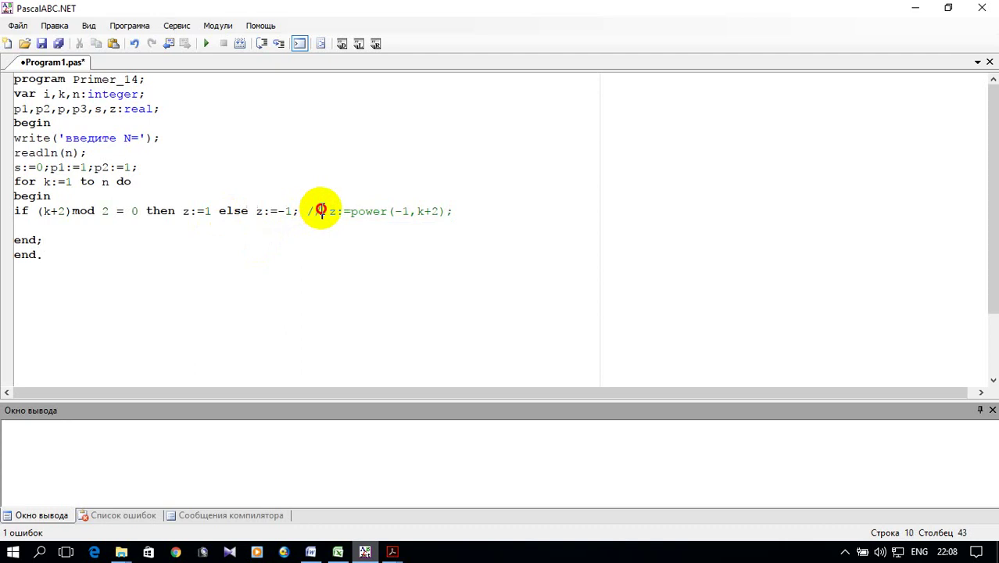
left_click_drag(319, 210, 13, 211)
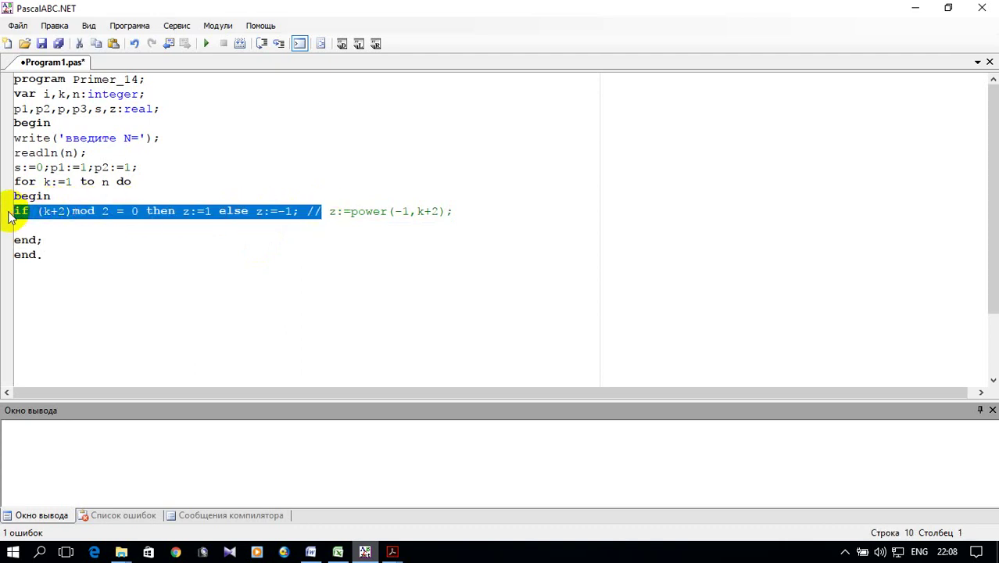
left_click(453, 209)
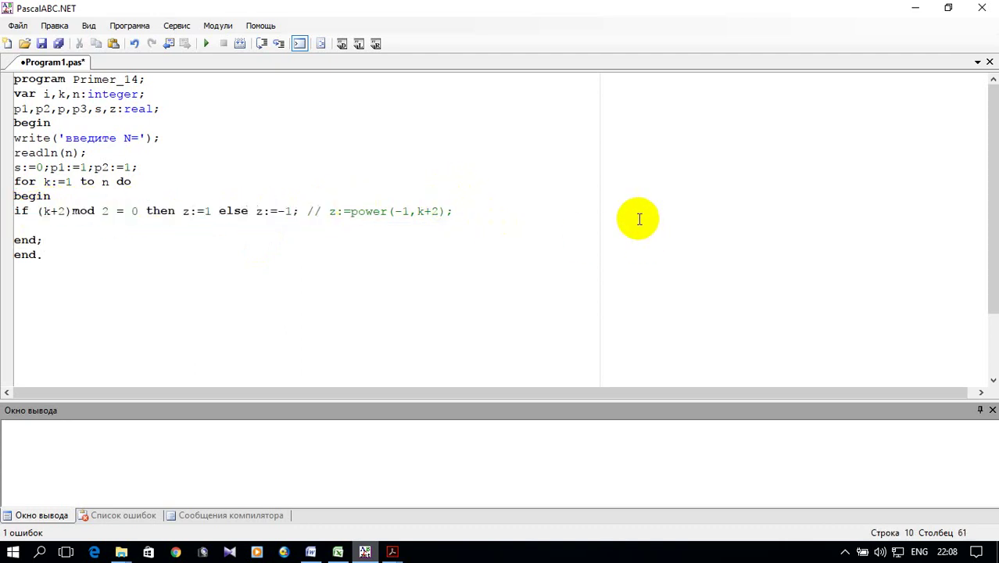
key("Return")
Step: Set p:=1 and begin the inner loop header 'for i:=1 to' on the next line
type("p")
type(":=")
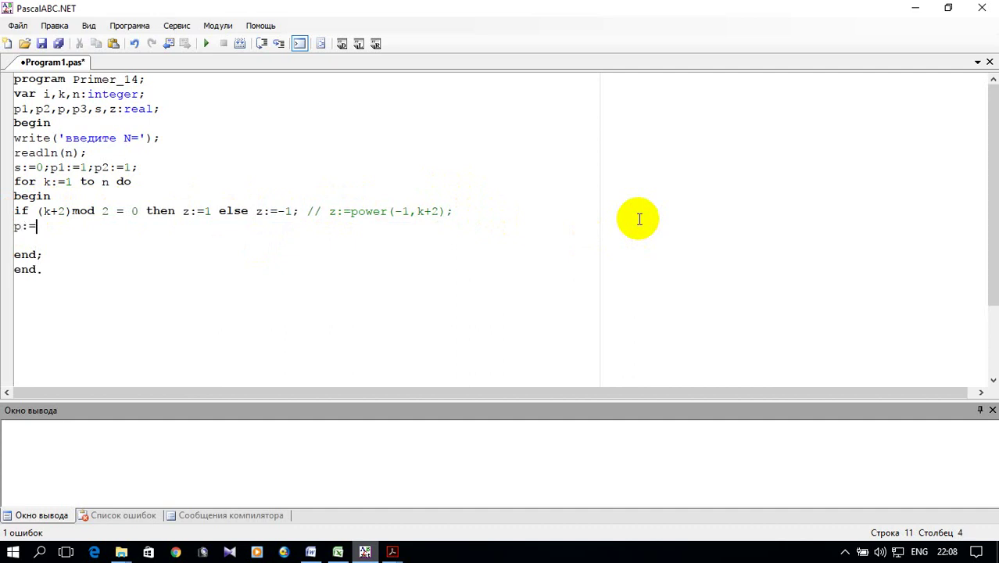
type("1;")
key("Return")
type("for i:=")
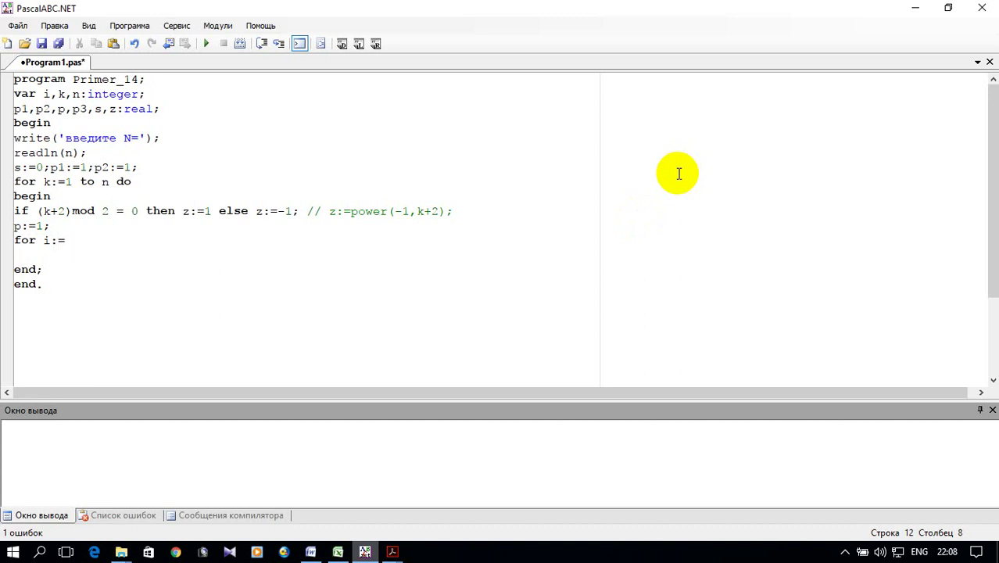
type("1 to")
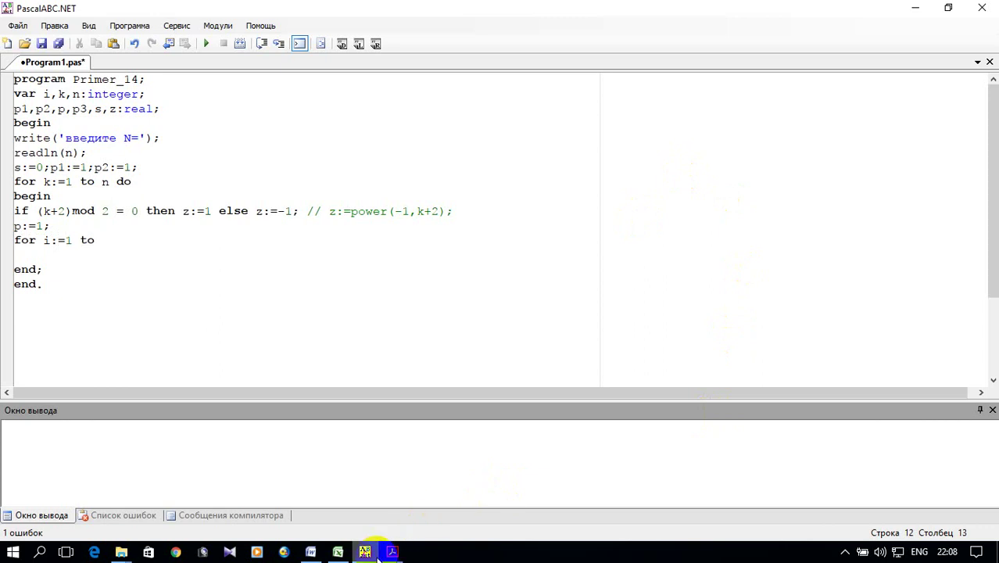
mouse_move(394, 554)
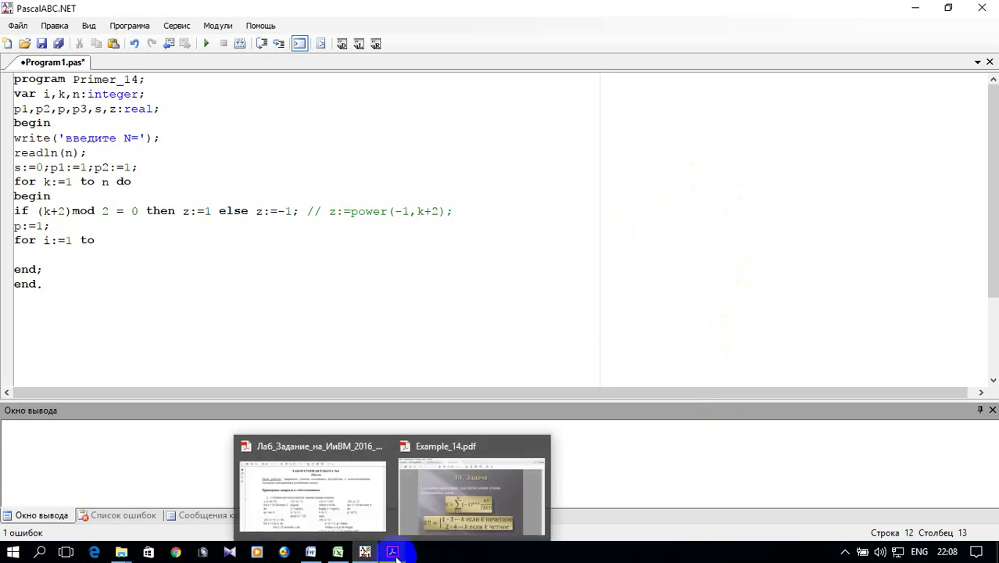
mouse_move(426, 533)
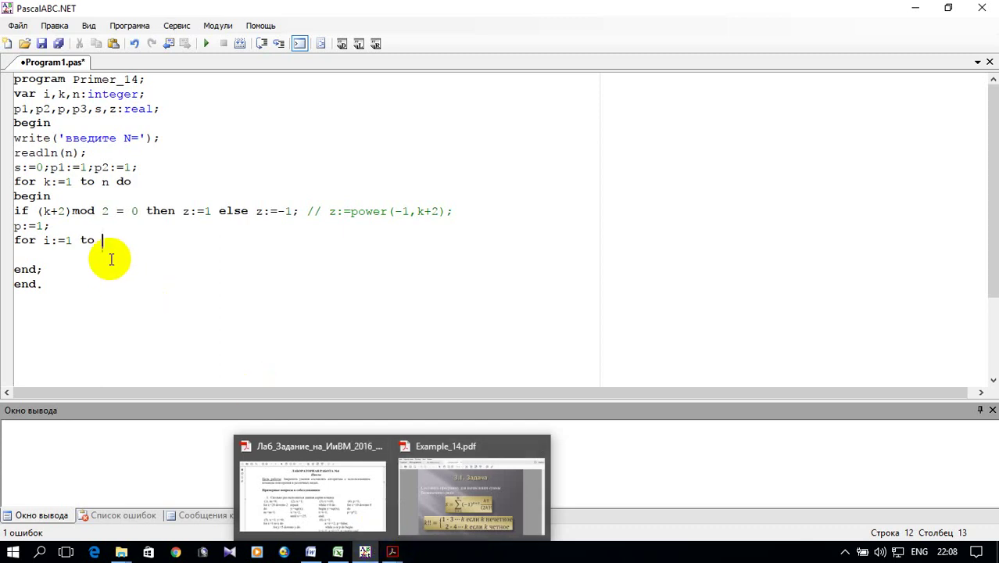
Step: Complete the inner loop as 'for i:=1 to 2*k do p:=p*i;' and start 'if k' below
type("2*k do p")
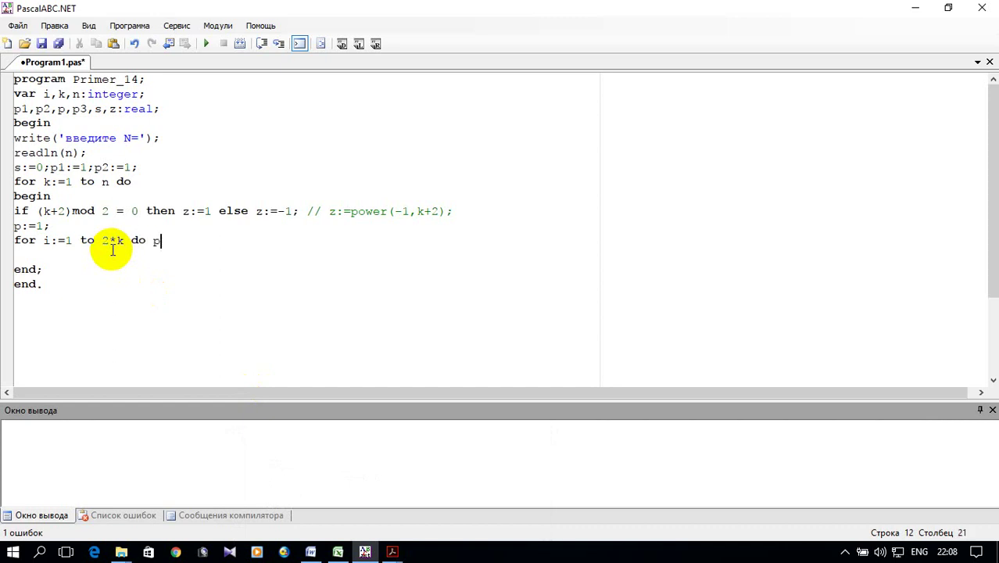
type(":=p")
type("*")
type("i")
type(";")
key("Return")
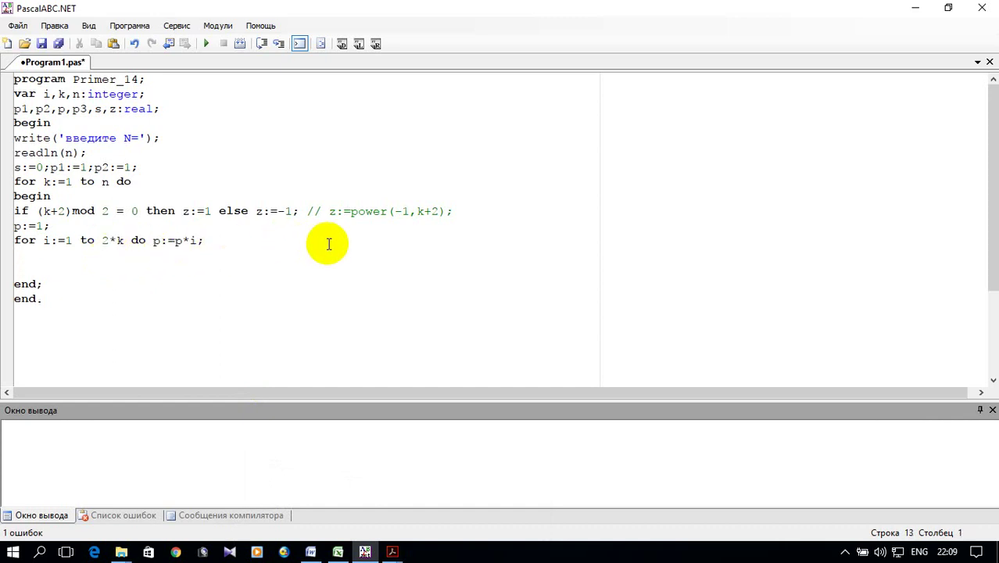
type("if")
type(" k")
key("Left")
Step: Write the odd-k branch 'if odd(k) then begin p1:=p1*k; p3:=p1 end else'
type("o")
type("dd(k")
type(") then ")
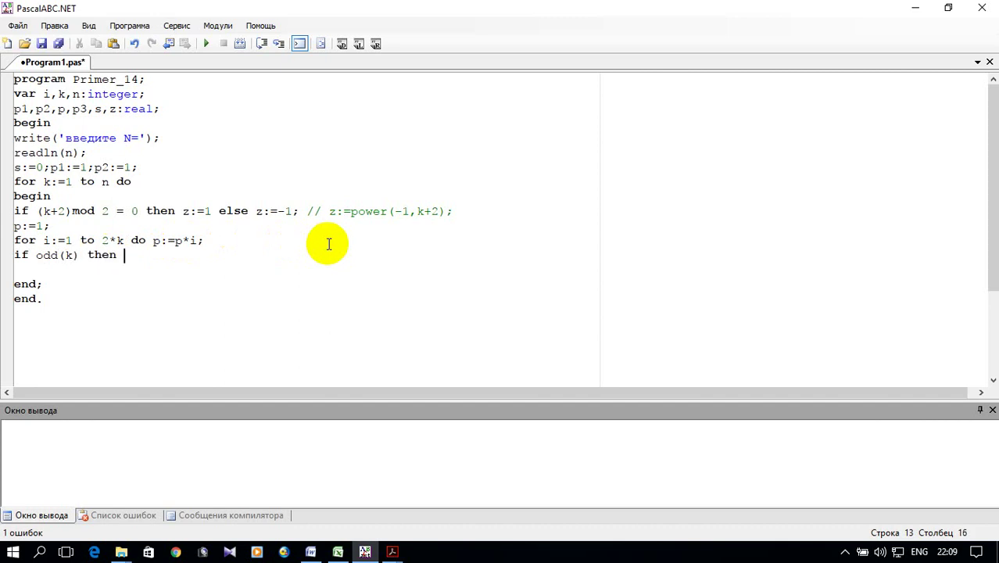
type("p1:=p1*")
type("k")
type("; ")
type("p3")
type(":=")
type("p1")
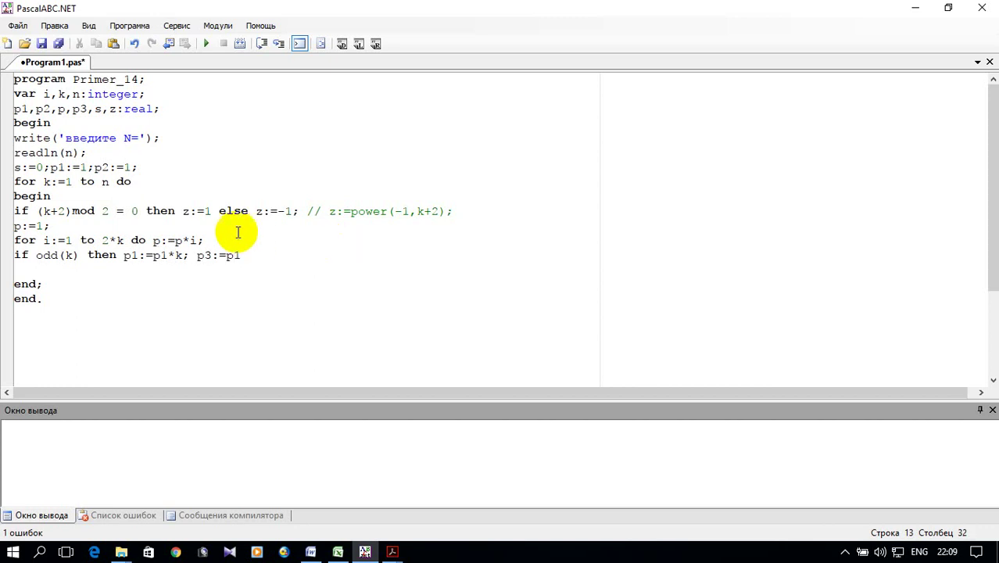
left_click(122, 256)
type("begin")
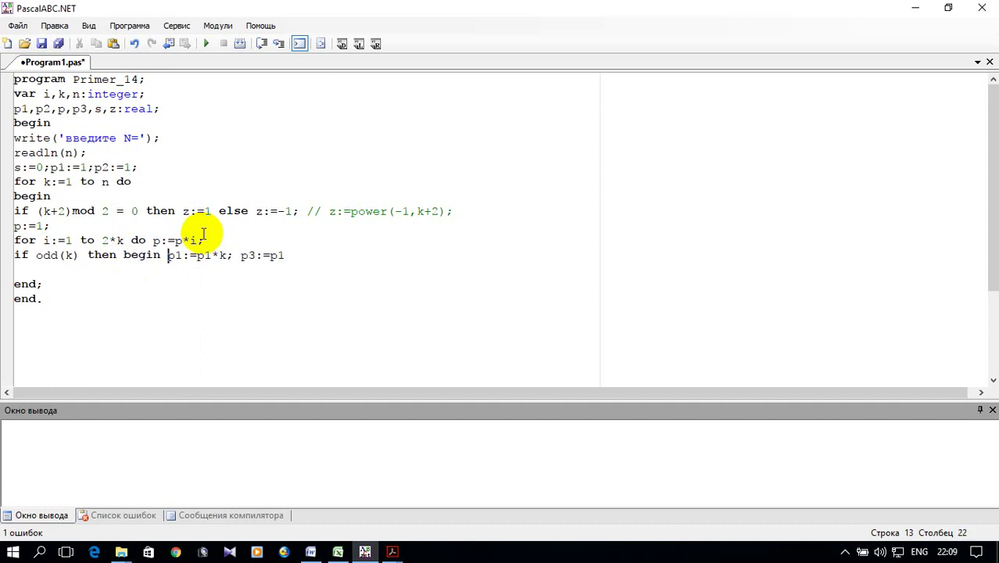
left_click(288, 254)
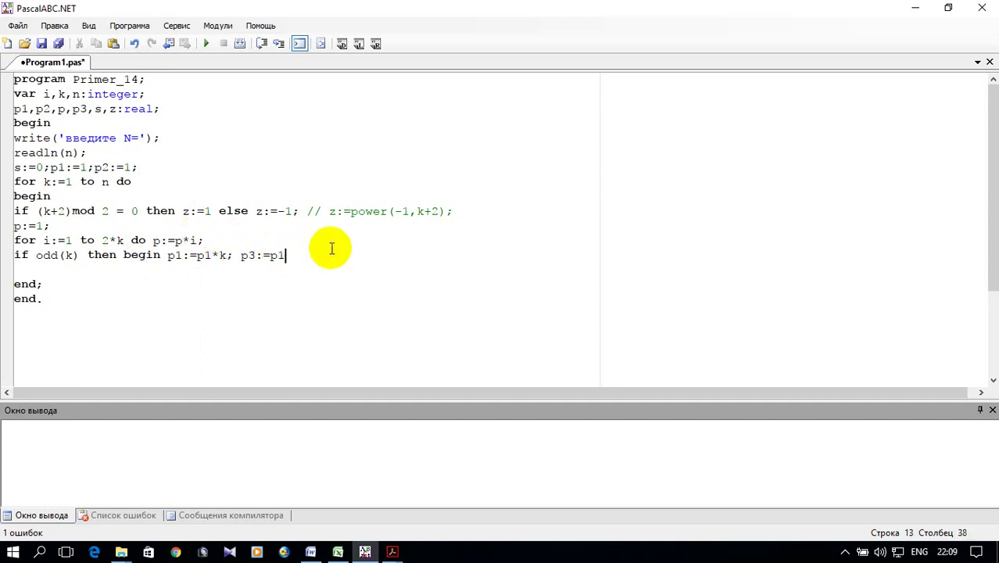
type("end")
key("Left")
key("Left")
key("Left")
key("Right")
key("Right")
key("Down")
key("Left")
type("else")
Step: Copy the odd-k begin…end block and paste it after else
left_click_drag(124, 255, 315, 254)
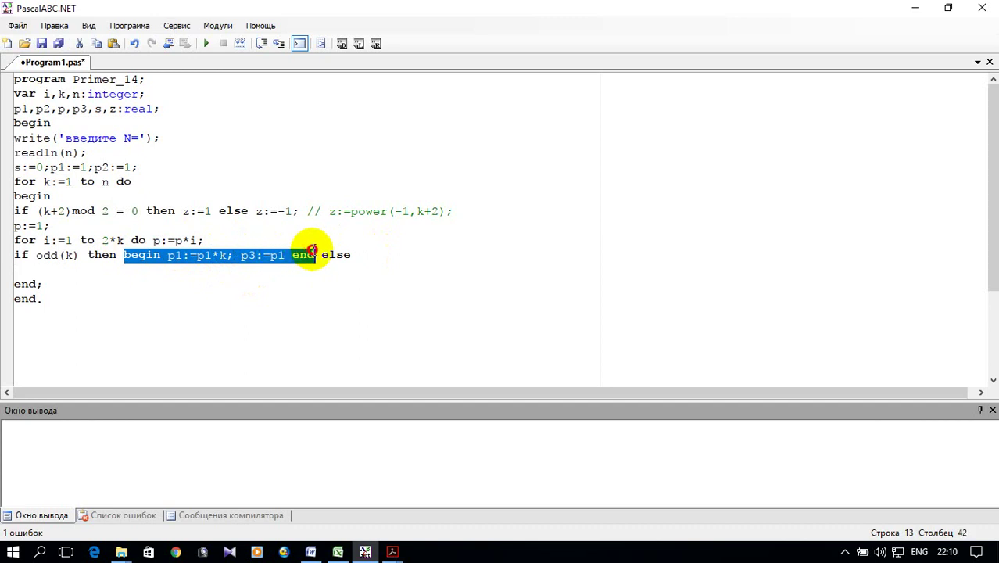
right_click(306, 255)
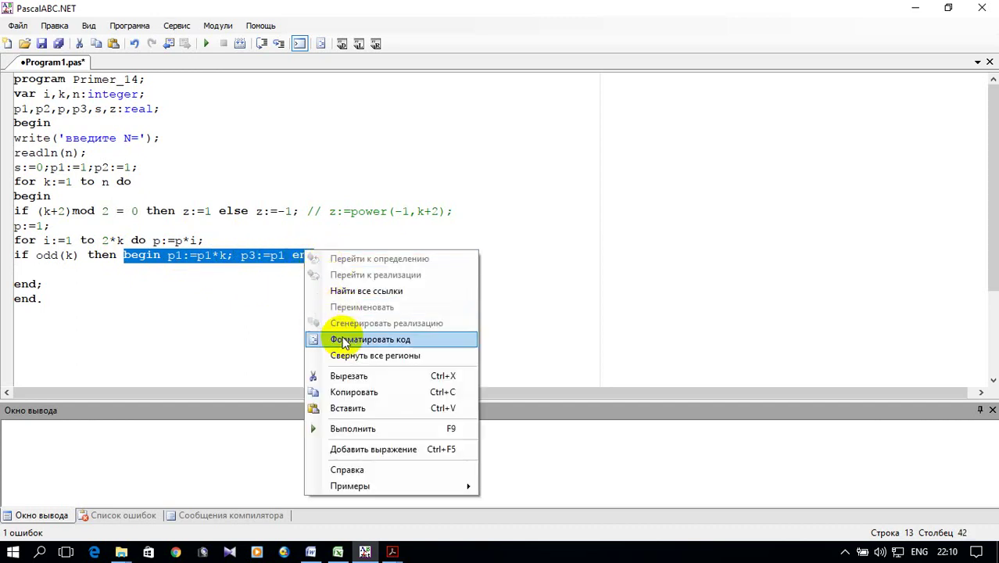
left_click(353, 390)
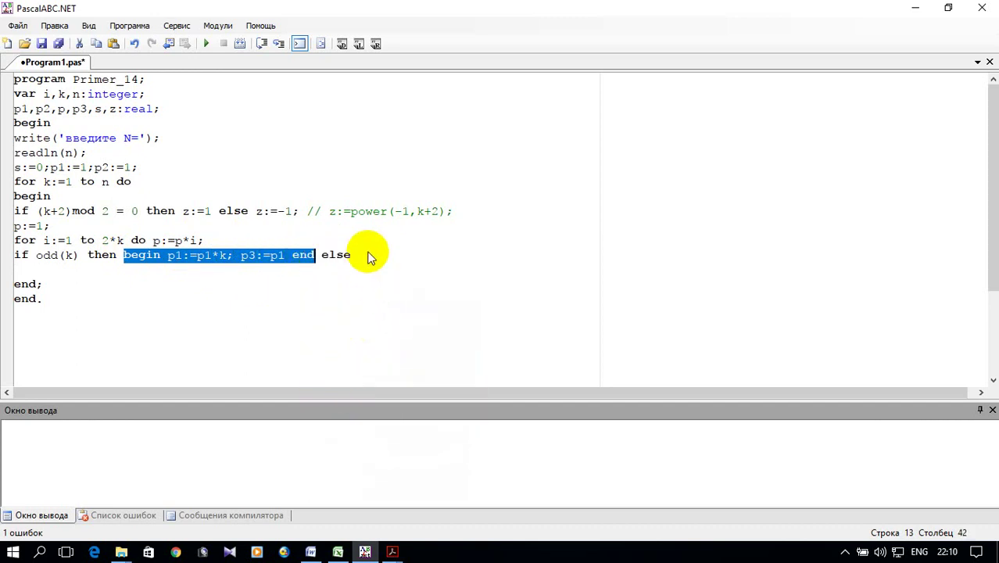
left_click(352, 258)
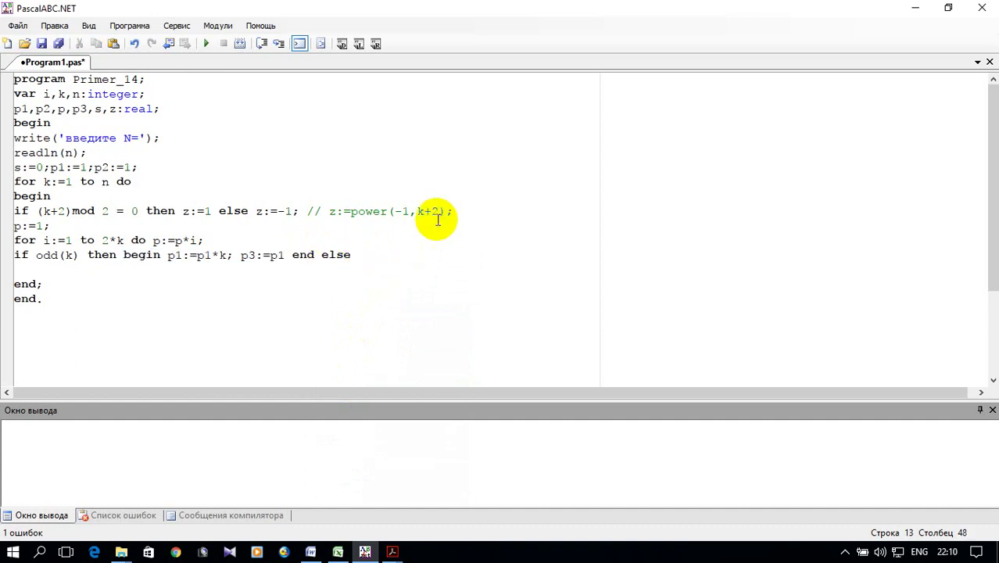
key("ctrl+v")
left_click_drag(409, 258, 442, 270)
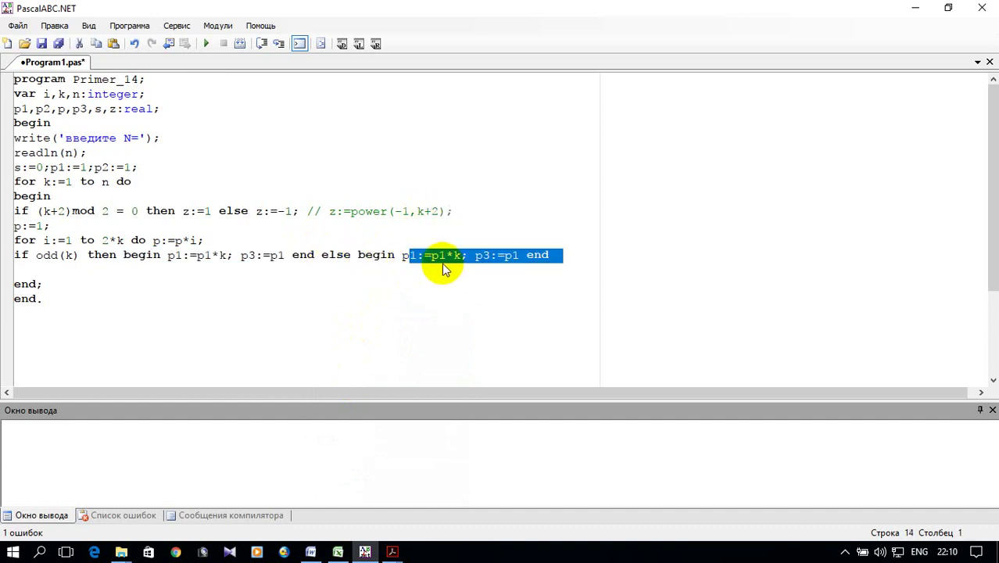
Step: Change the pasted copy to 'begin p2:=p2*k; p3:=p2 end;' and open a new line below
left_click(417, 258)
key("BackSpace")
type("2")
key("Right")
key("Right")
key("Right")
key("Right")
key("BackSpace")
type("2")
key("Right")
key("Right")
key("Right")
key("Right")
key("Right")
key("Right")
key("Right")
key("Right")
key("Right")
key("BackSpace")
type("2")
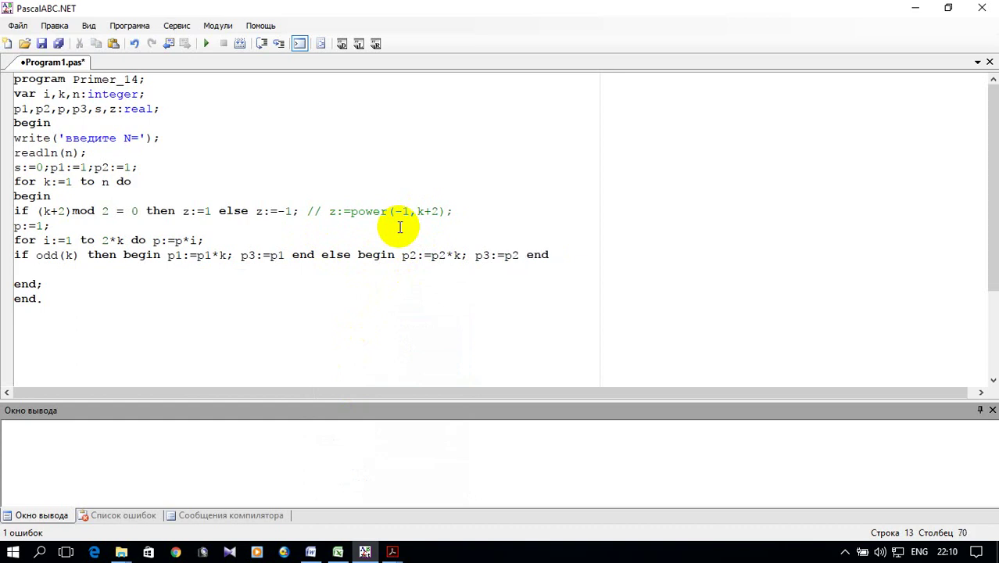
left_click(596, 254)
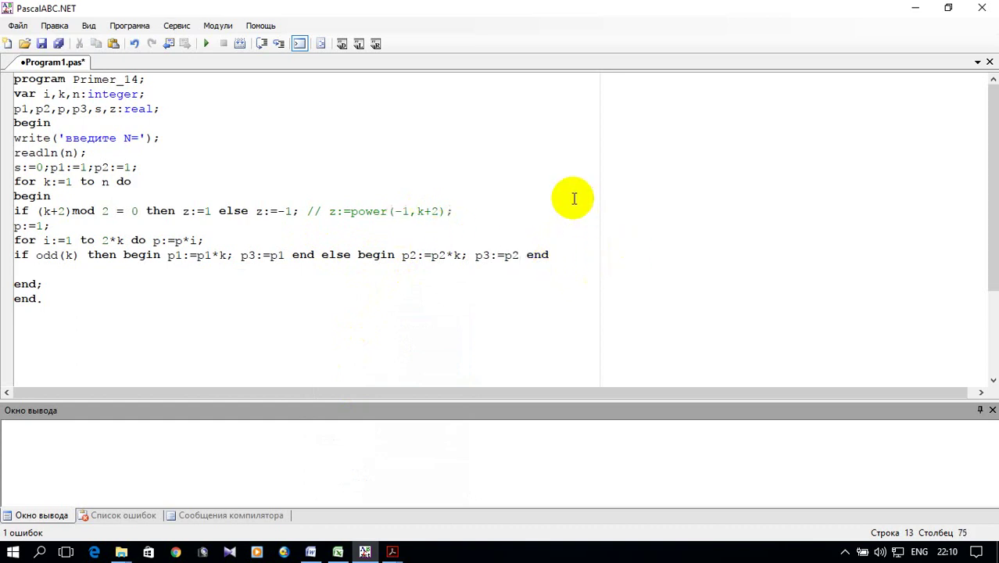
key("BackSpace")
type(";")
key("Return")
Step: Add 's:=s+z*p3/p;' as the loop's last statement and remove the blank line before end;
type("s:=")
type("s")
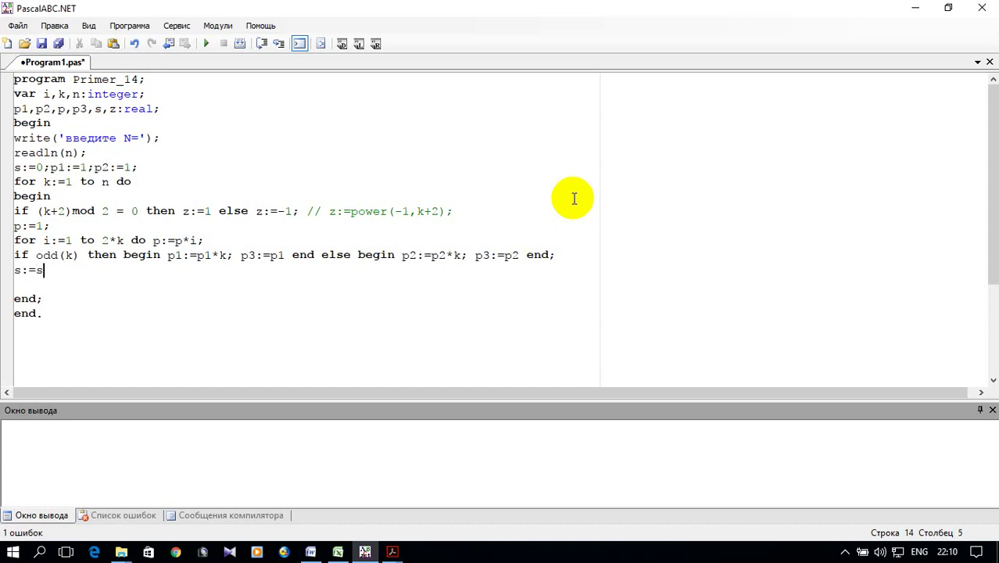
type("+")
type("z")
type("*p3")
type("/")
type("p")
type(";")
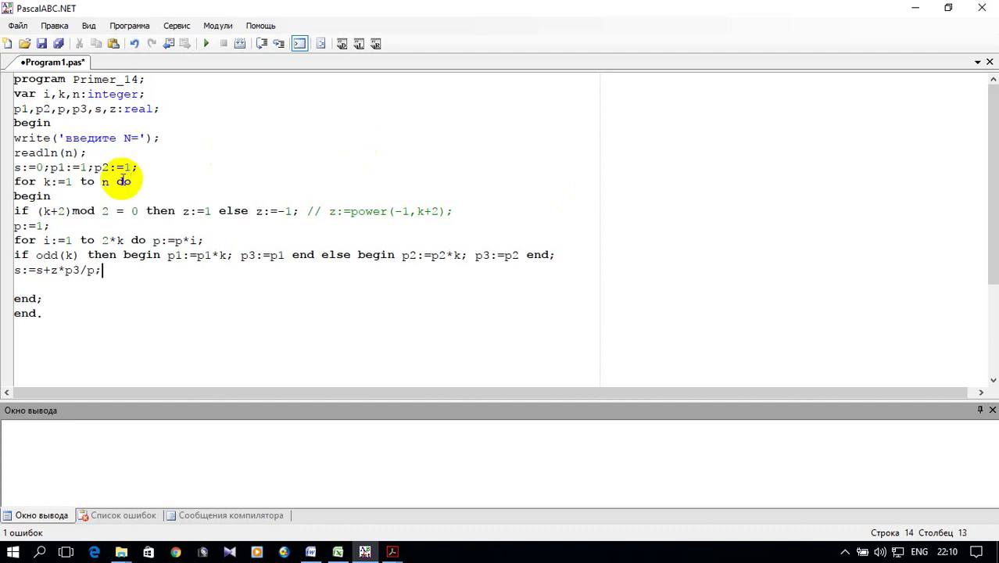
left_click(18, 282)
key("Delete")
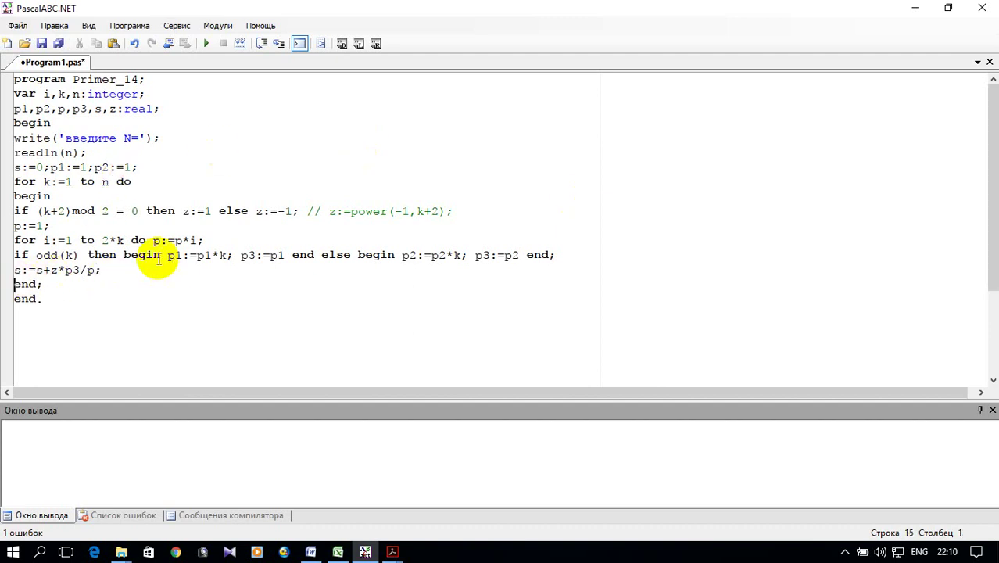
left_click(391, 553)
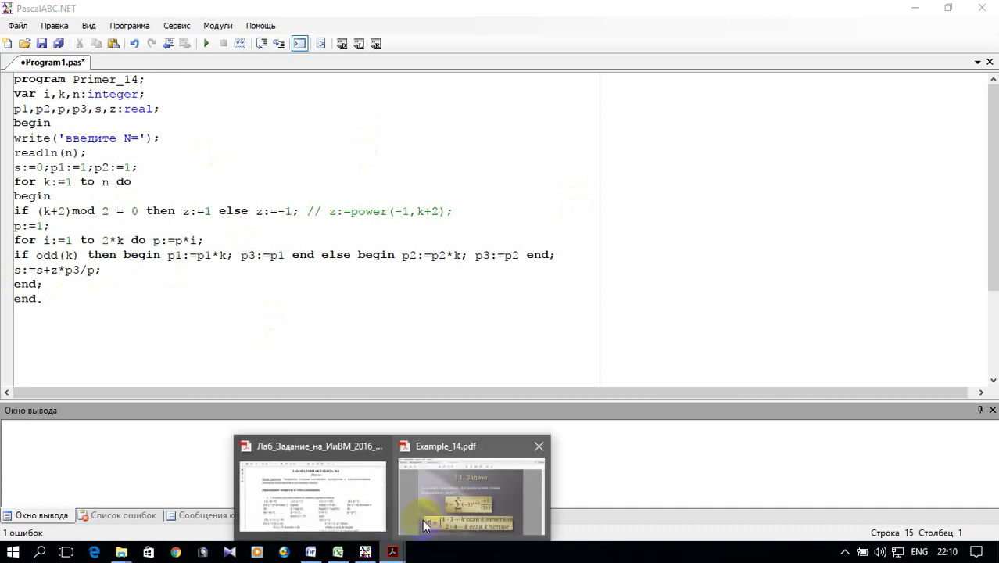
left_click(426, 508)
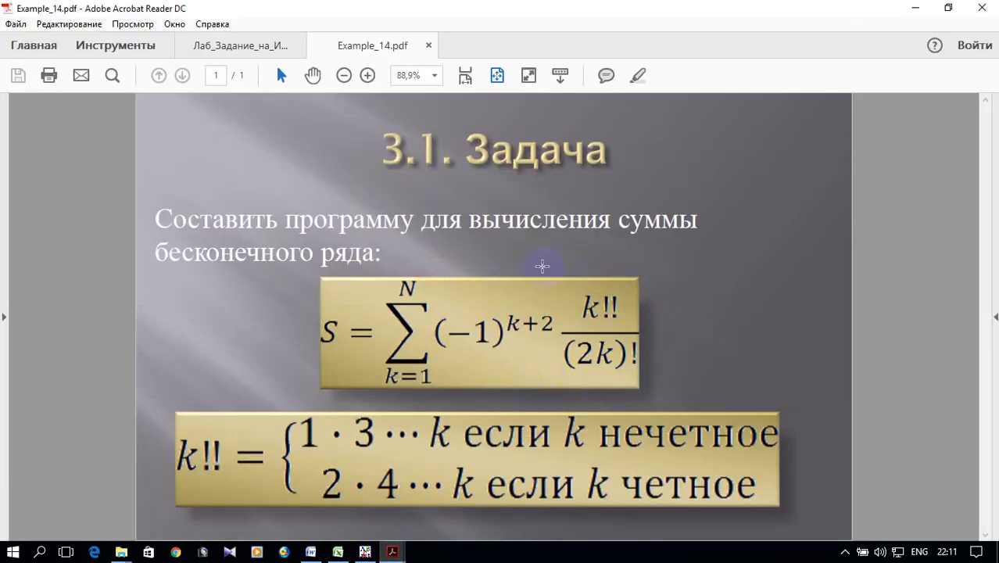
left_click(915, 8)
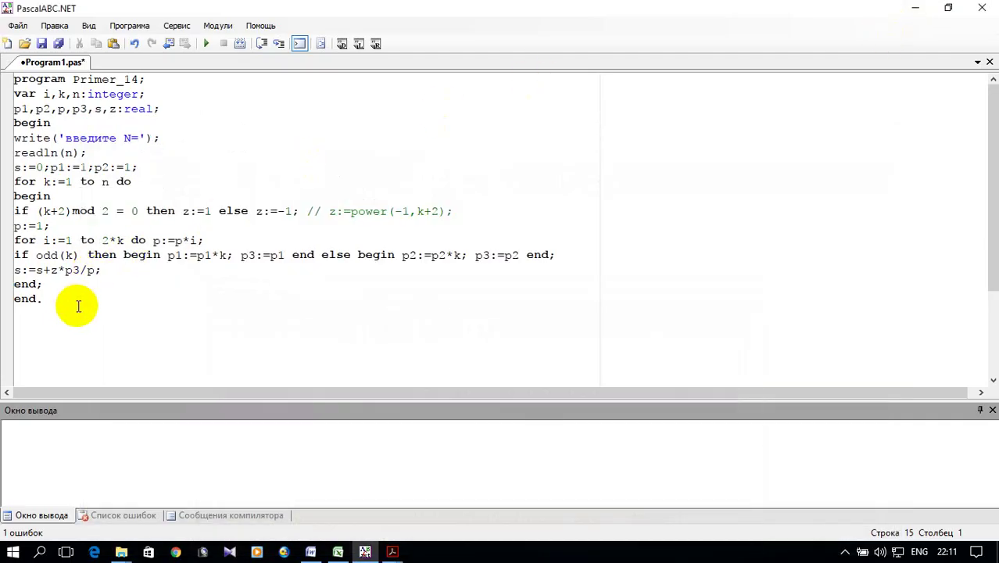
left_click(109, 285)
Step: Add the statement writeln('s=',s:4:2) on a new line after the loop's end;
key("Return")
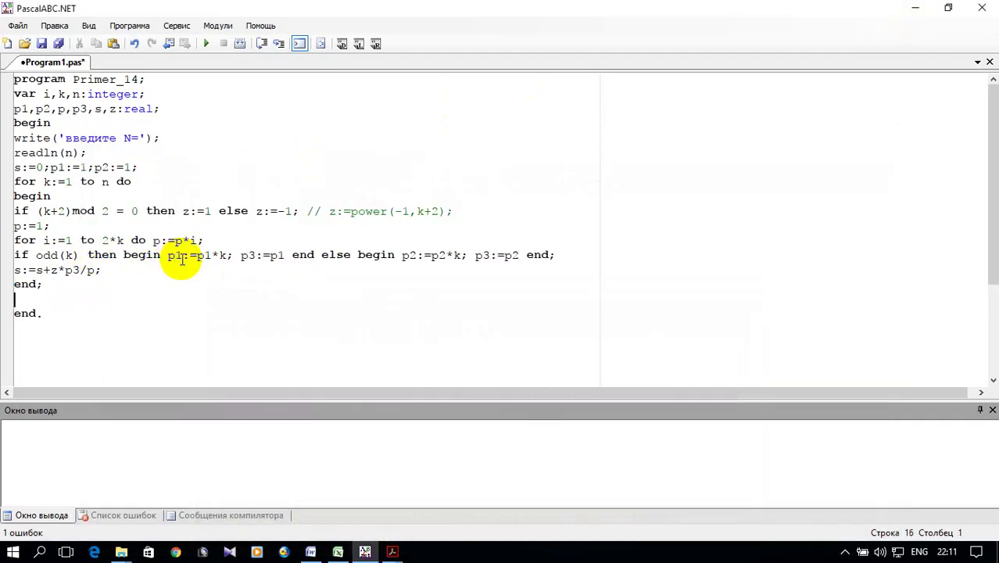
type("write")
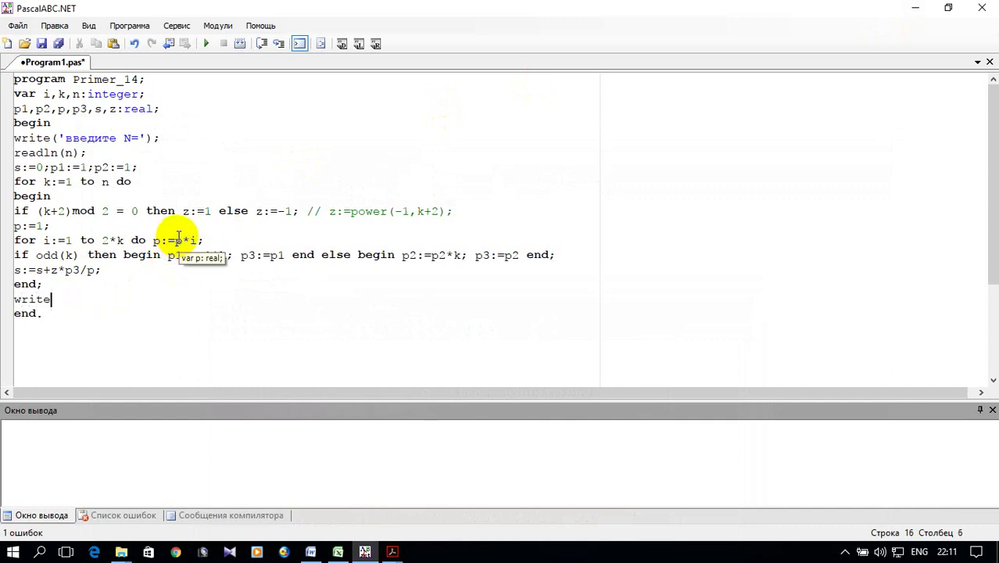
type("ln(")
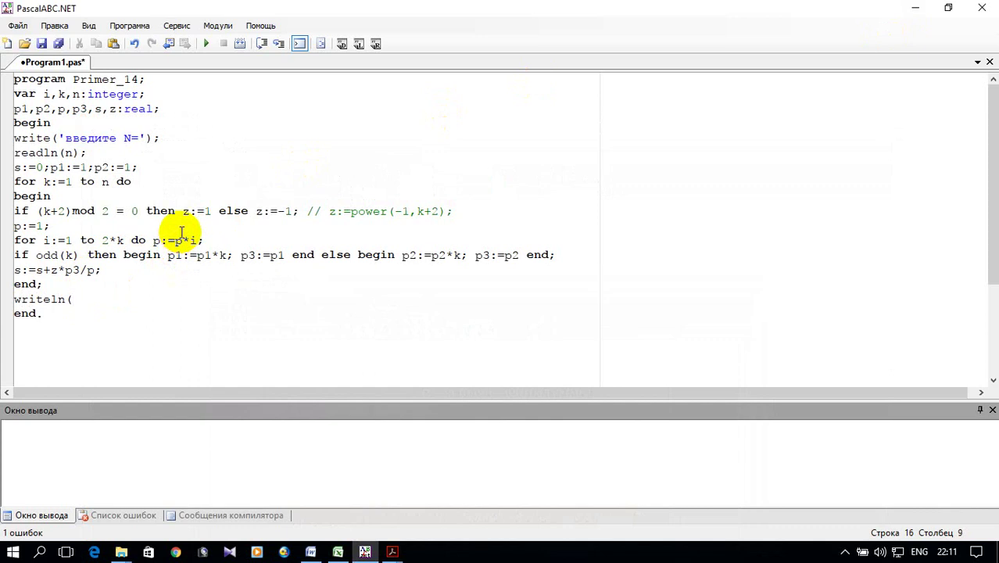
type("'s")
type("=',s")
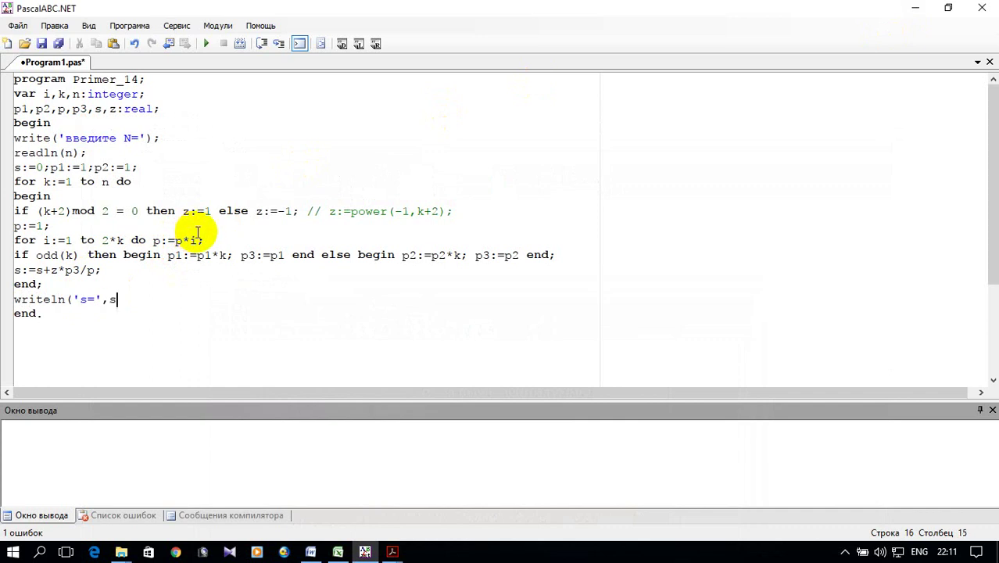
type(":4:2")
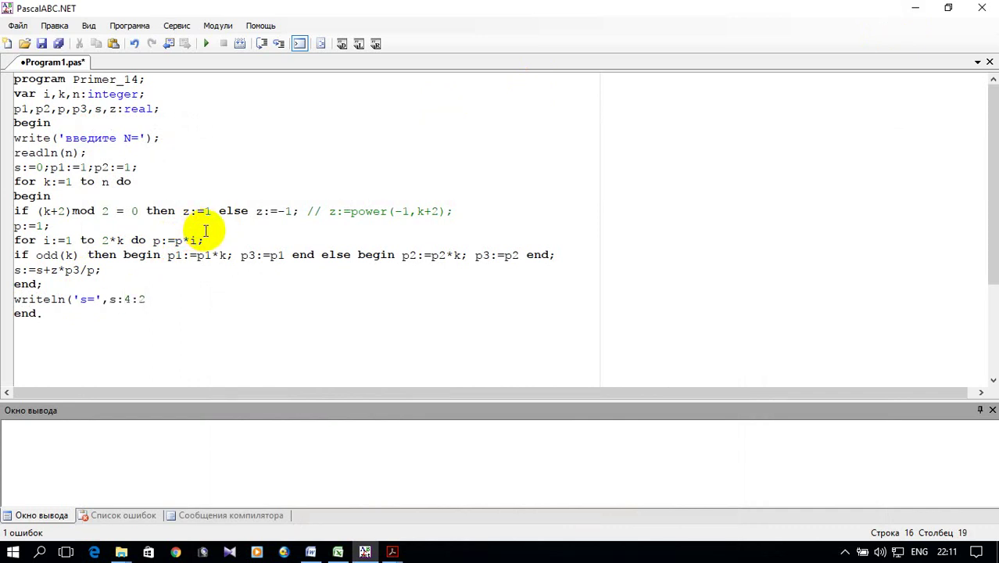
type(")")
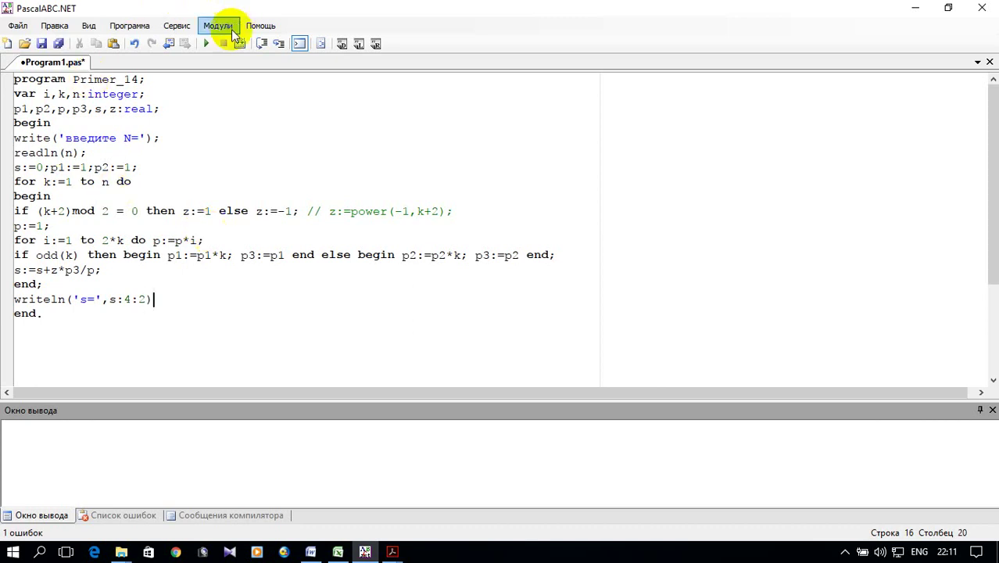
Step: Run the program with N=5 to get the output s=-0.42
left_click(206, 44)
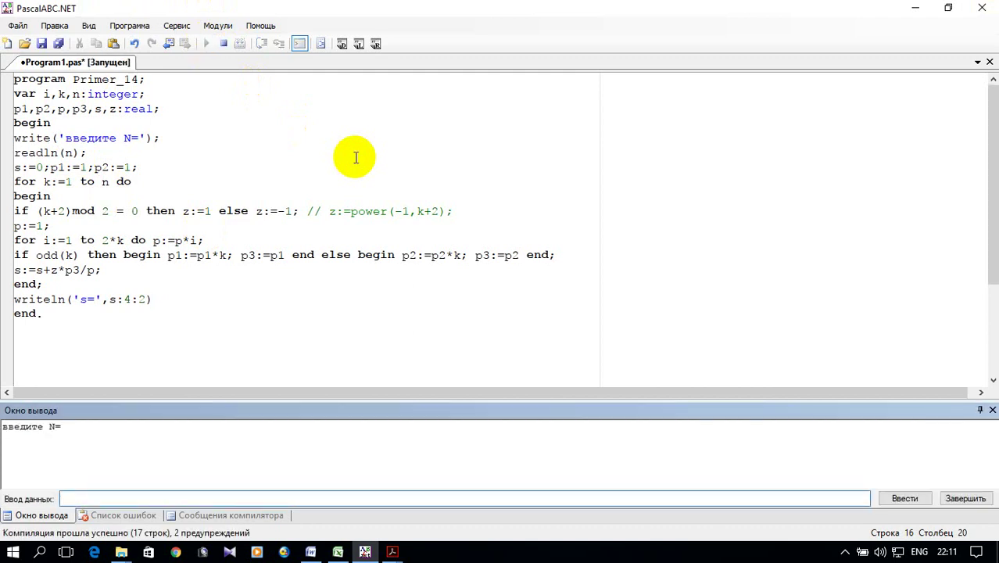
type("5")
key("Return")
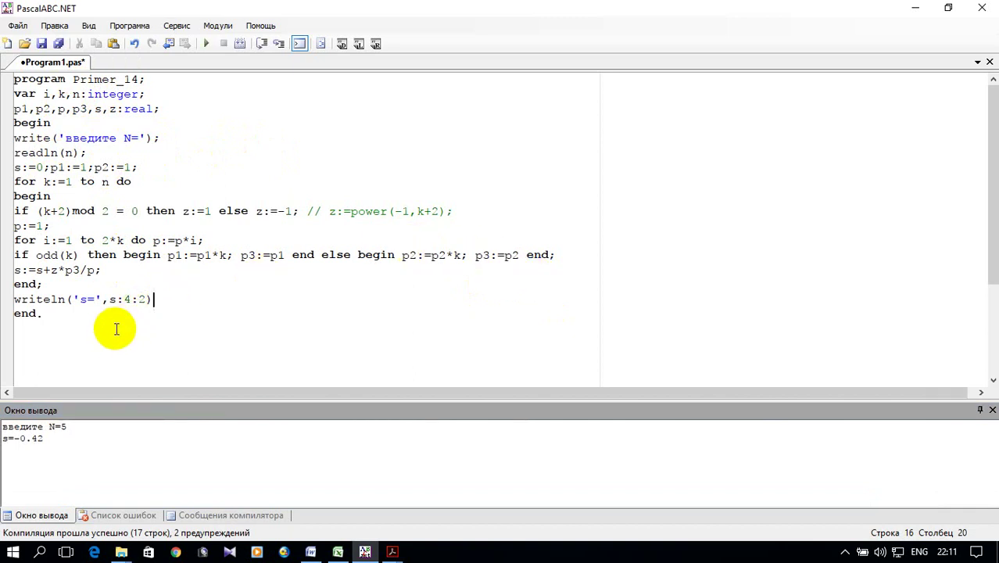
Step: Select the whole Primer_14 program text and copy it
left_click_drag(44, 313, 13, 79)
right_click(46, 87)
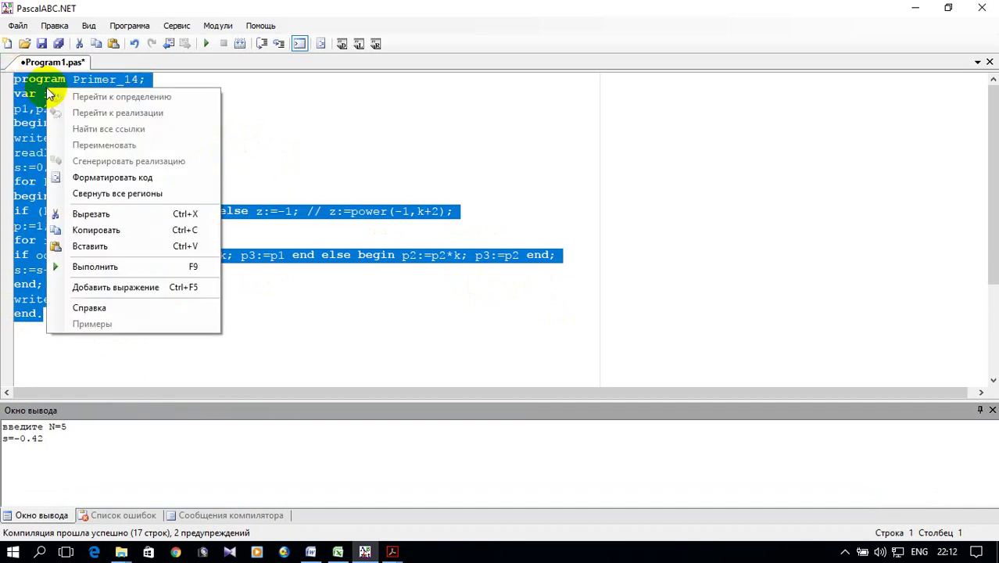
left_click(117, 231)
Step: Paste the Primer_14 code into Excel column A from A2 and autofit column A
left_click(337, 549)
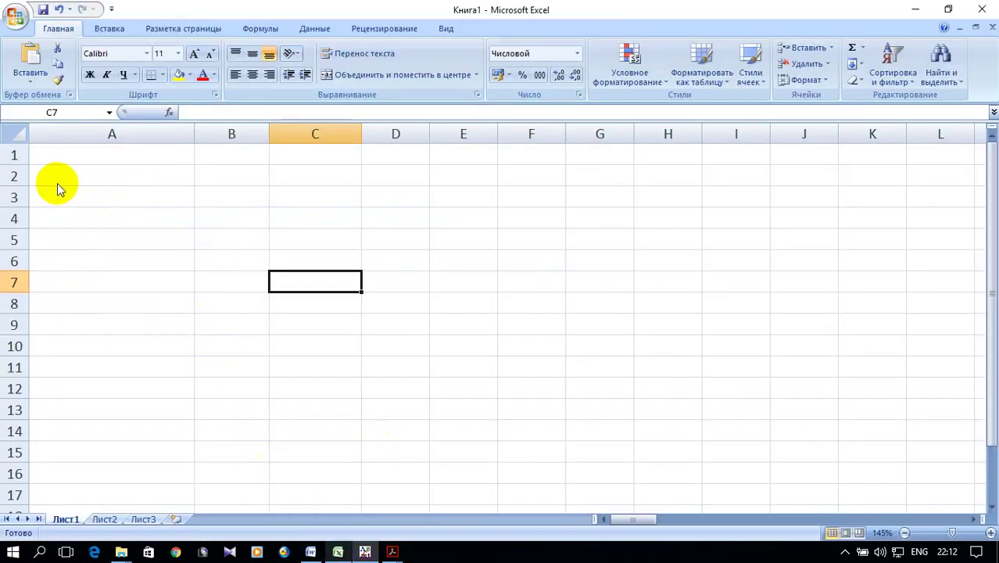
left_click(61, 174)
right_click(61, 174)
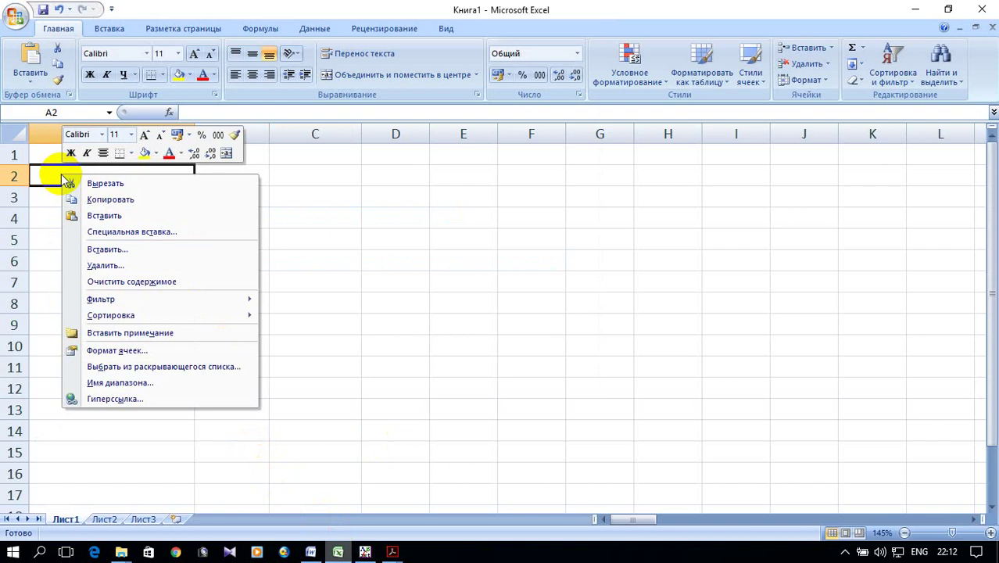
left_click(140, 207)
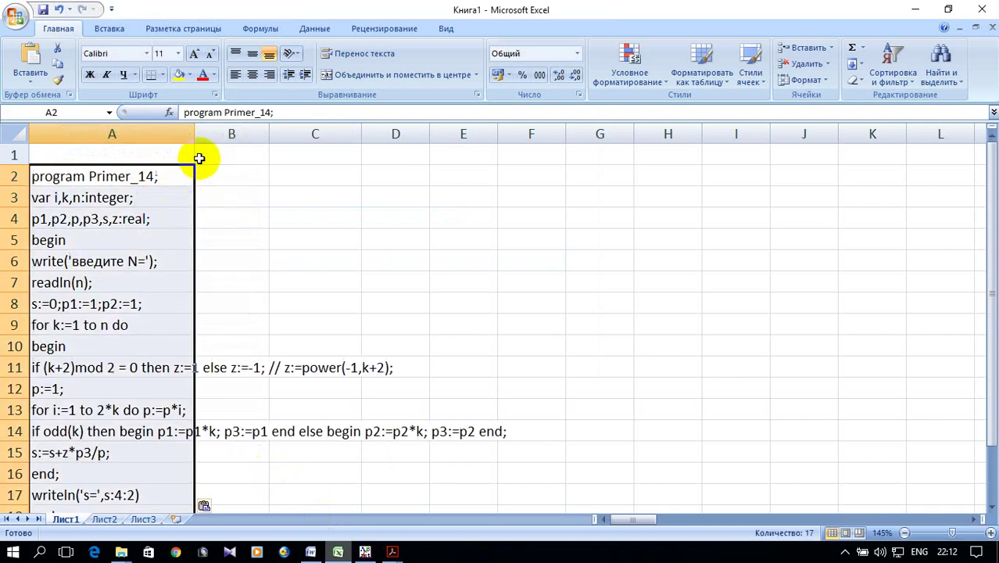
double_click(193, 136)
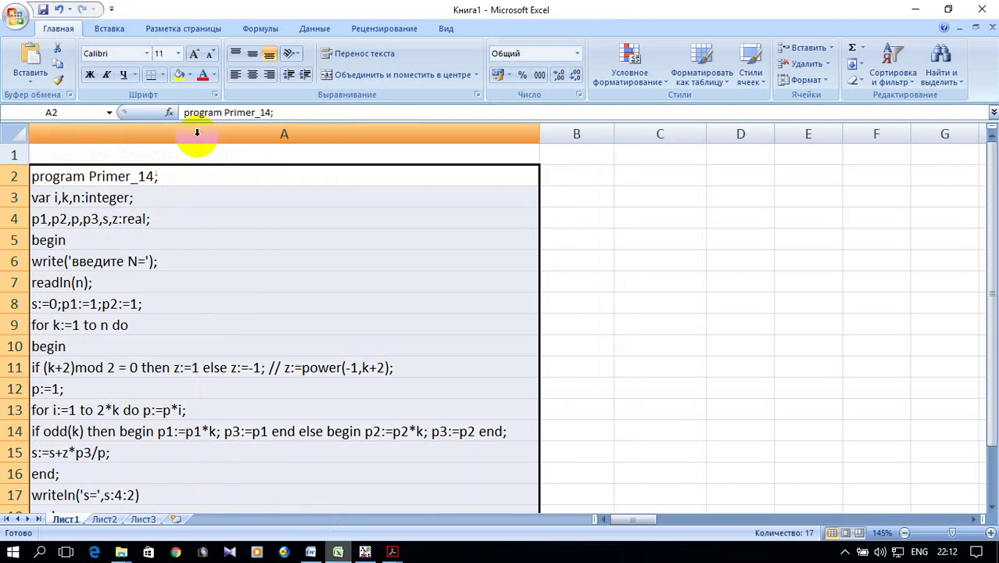
scroll(609, 299, "down", 1)
scroll(608, 299, "up", 1)
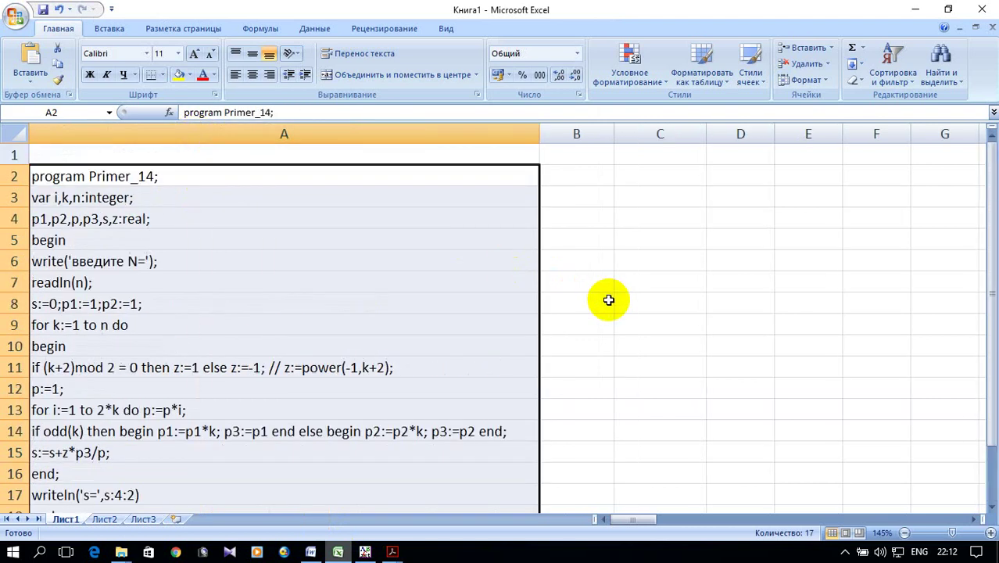
Step: Enter the headers Параметр in B1 and Значение in C1
left_click(564, 156)
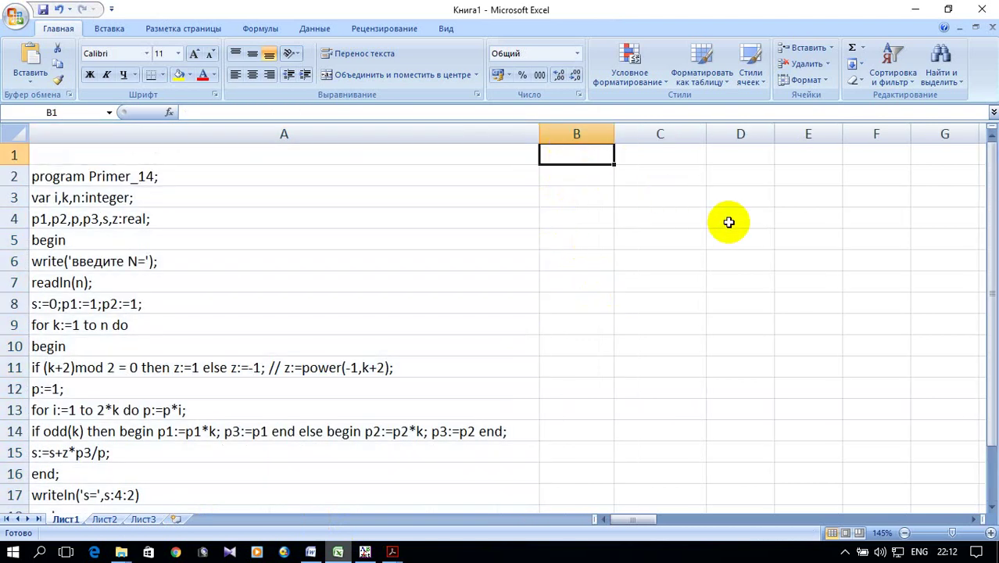
type("п")
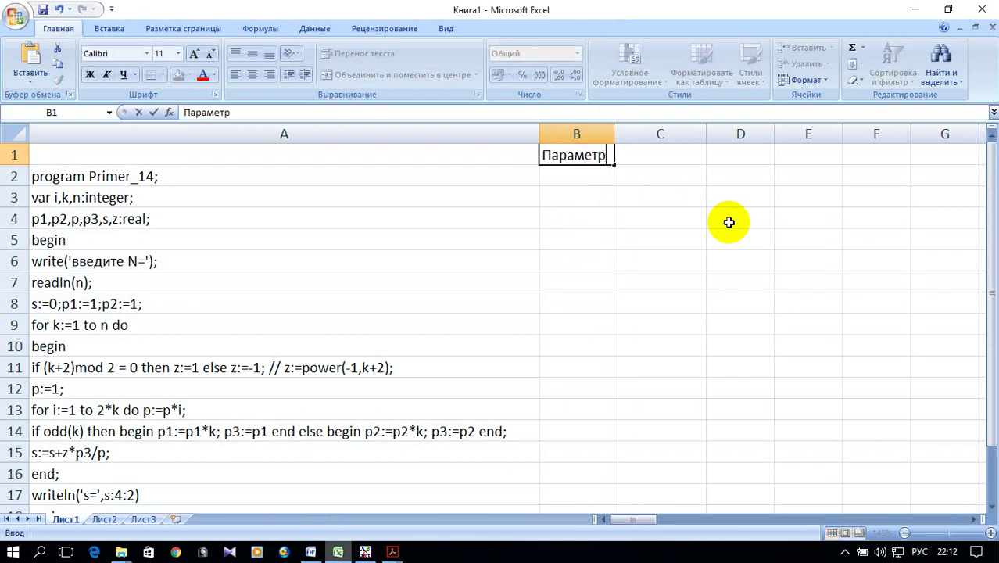
left_click(689, 163)
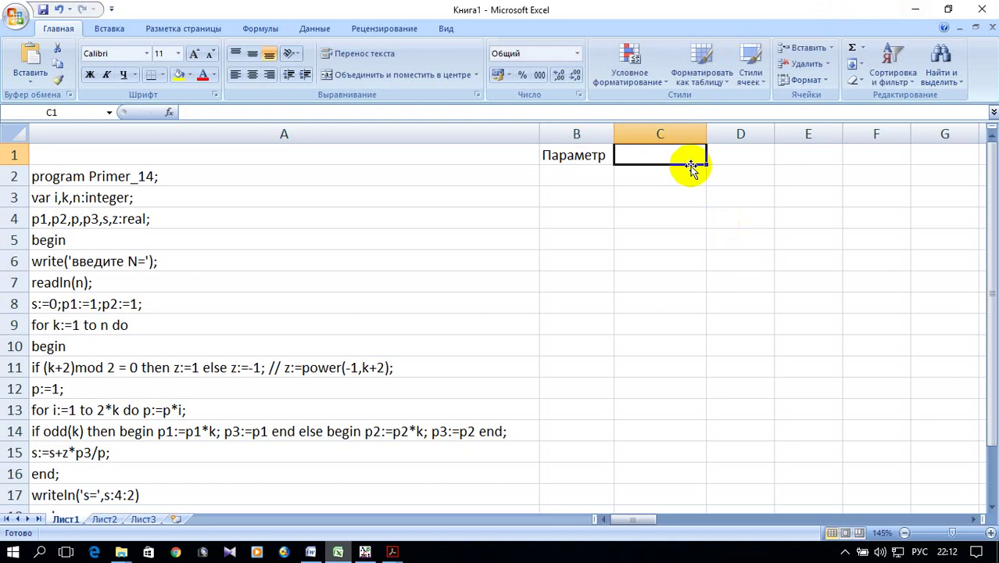
type("3")
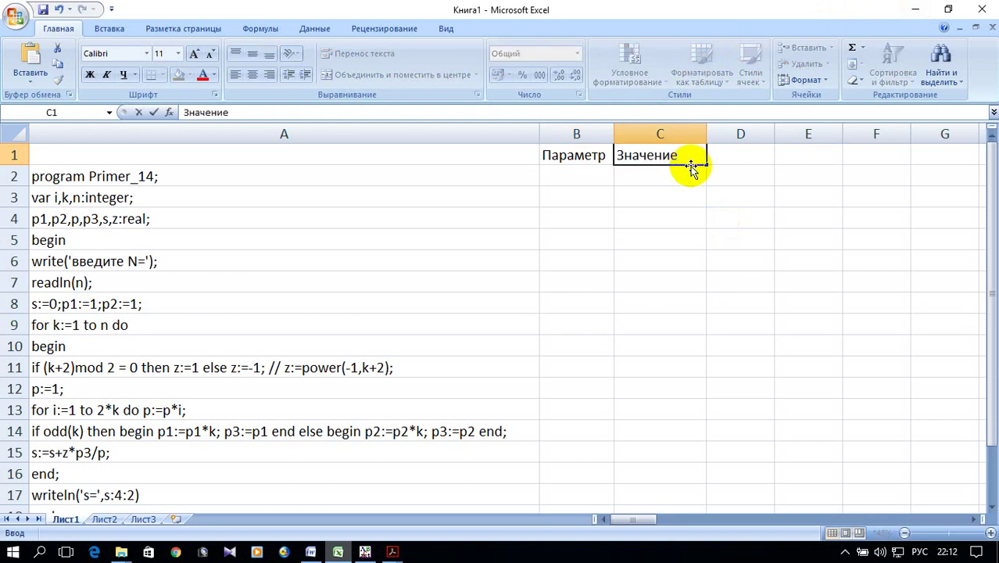
left_click(594, 204)
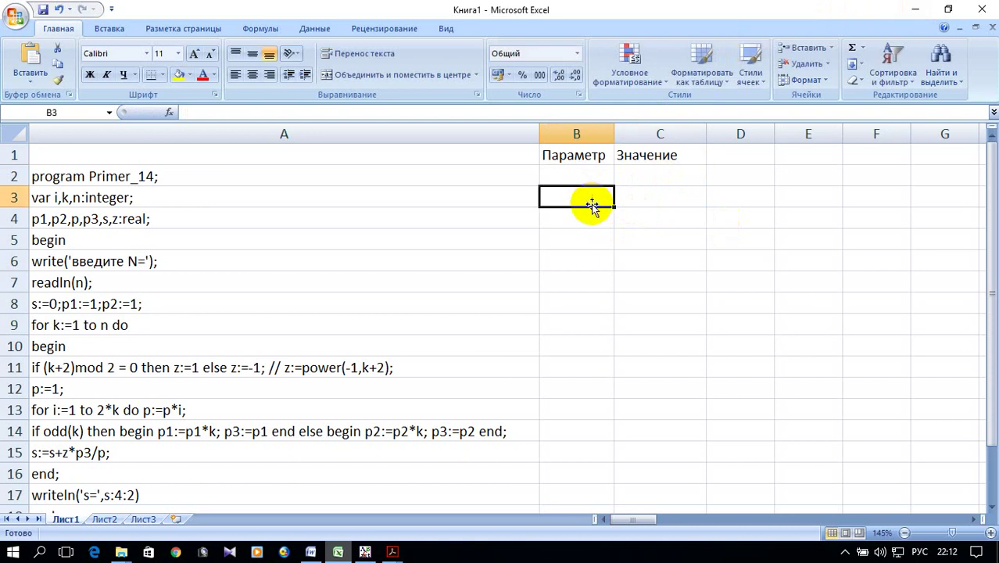
Step: Enter n= with 5 in B7:C7 and s= with 0 in B8:C8
left_click(558, 285)
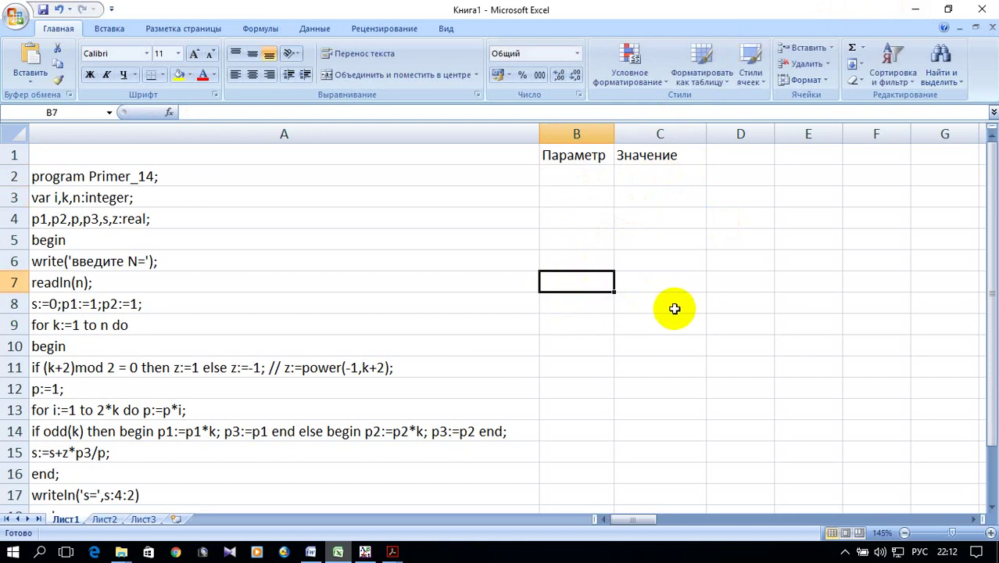
type("т")
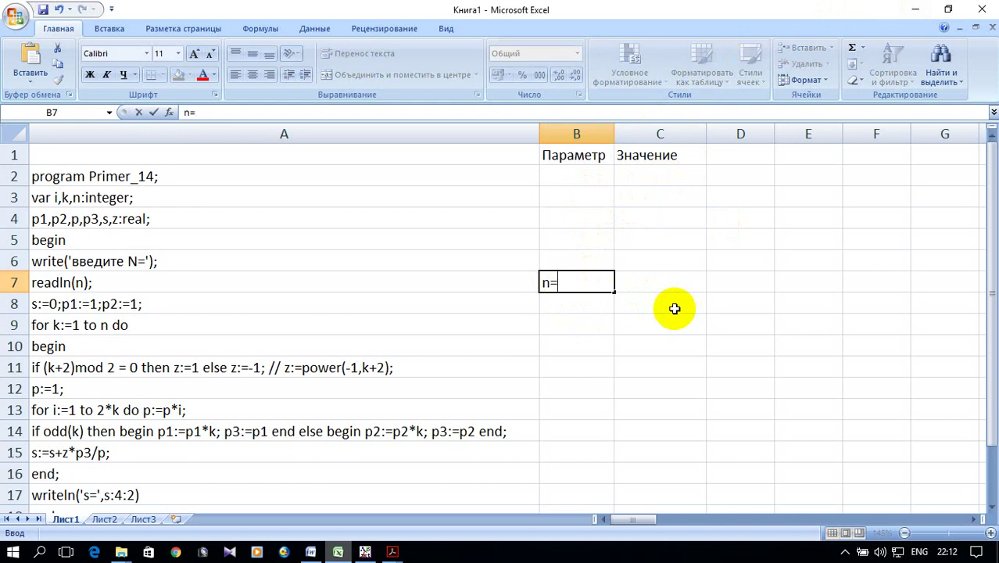
left_click(676, 277)
type("5")
scroll(664, 293, "down", 1)
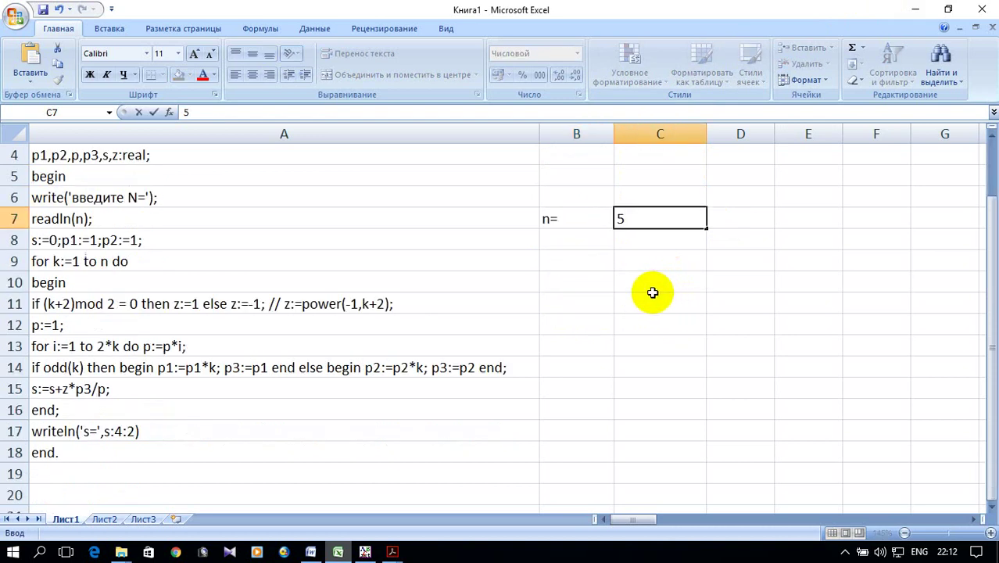
left_click(553, 261)
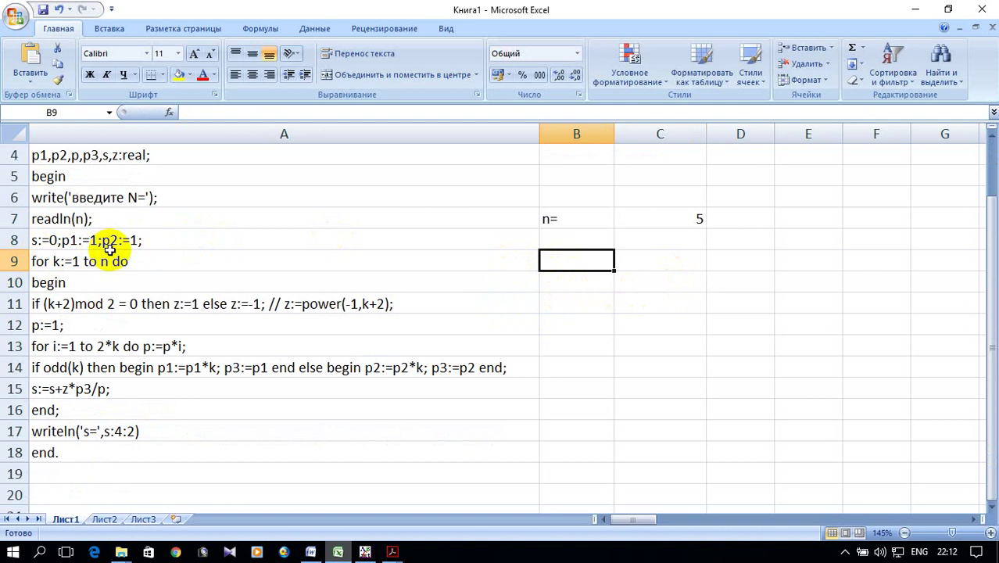
left_click(564, 245)
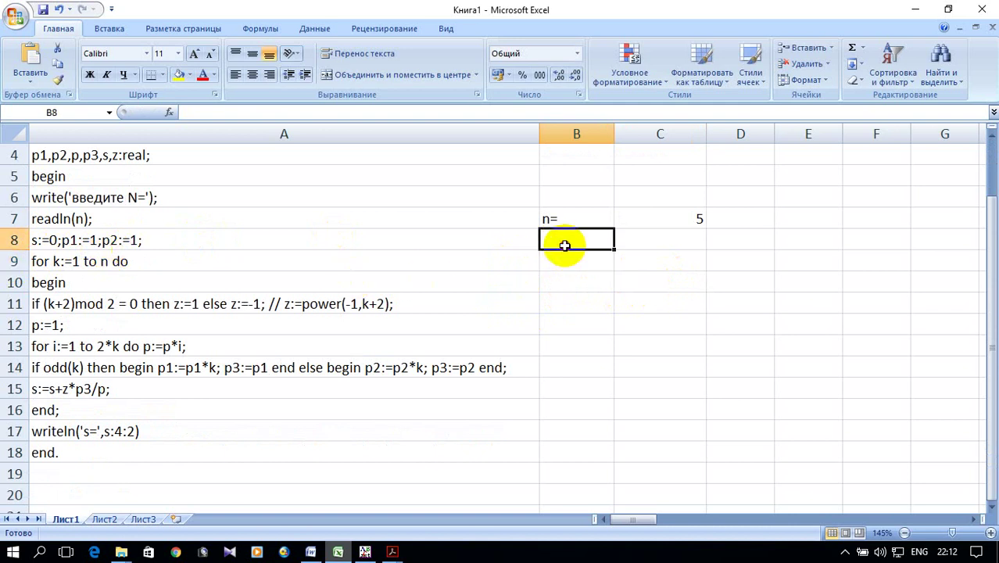
type("s=")
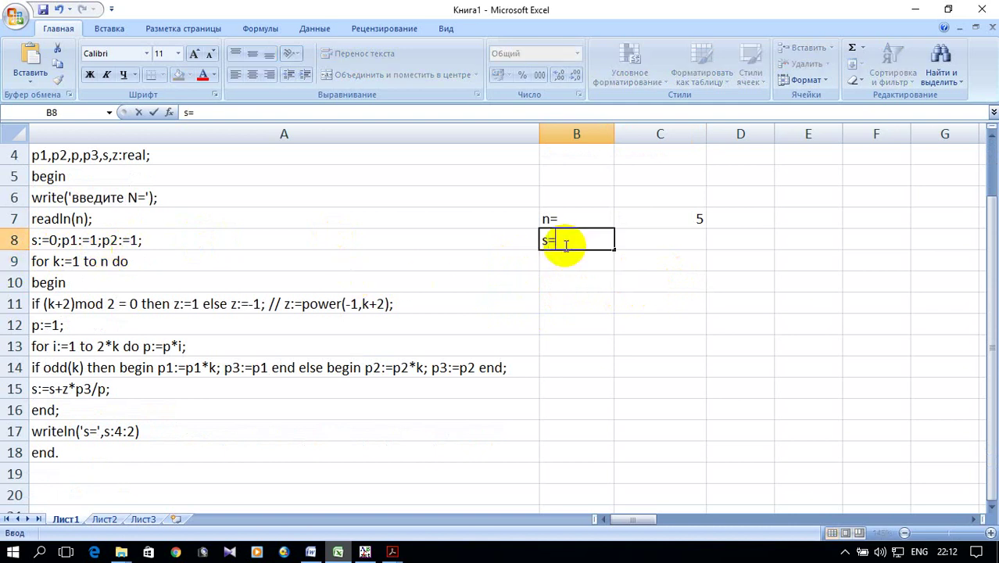
left_click(640, 241)
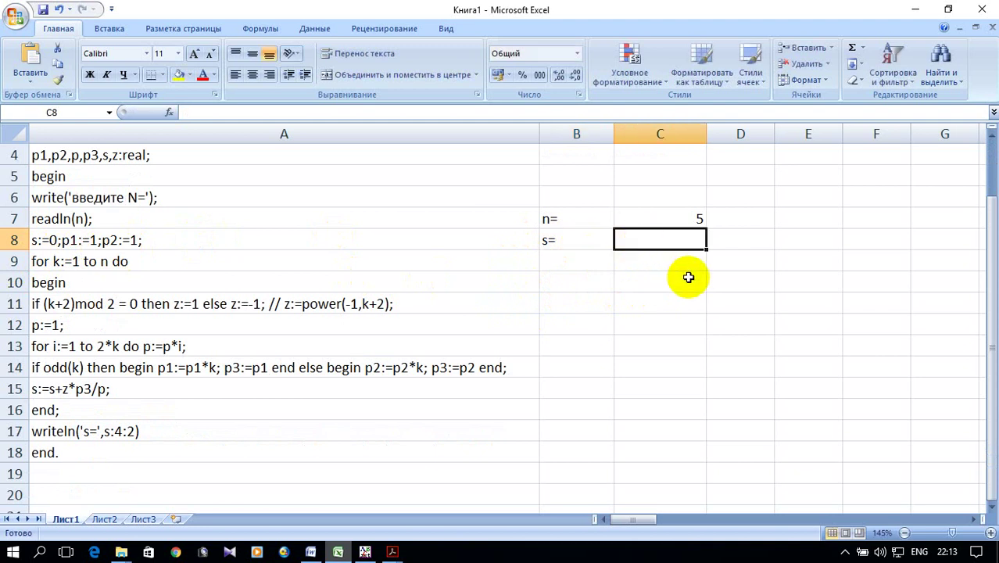
type("0")
left_click(575, 262)
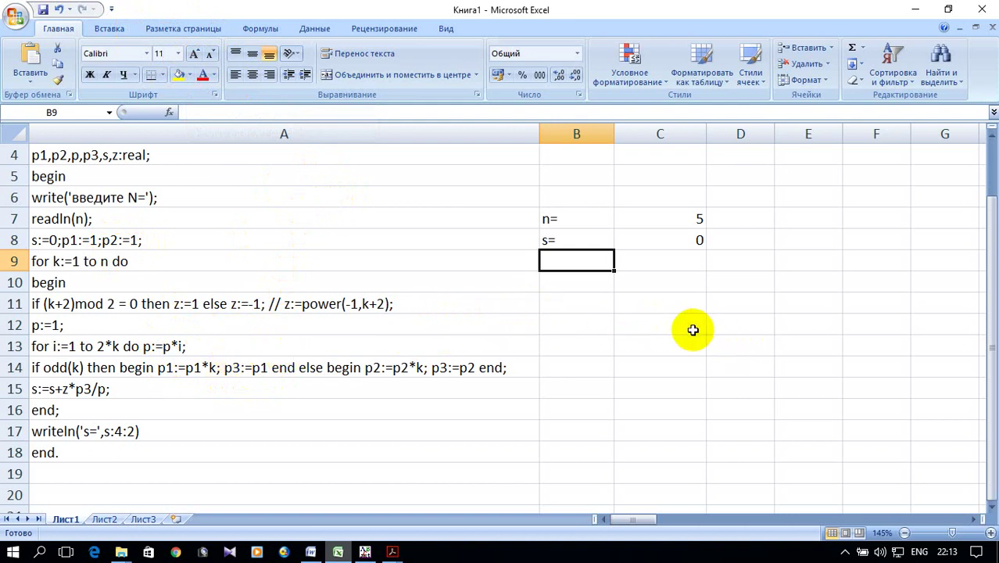
Step: Label B9 as k= and fill k values 1 to 5 across C9:G9
type("k=")
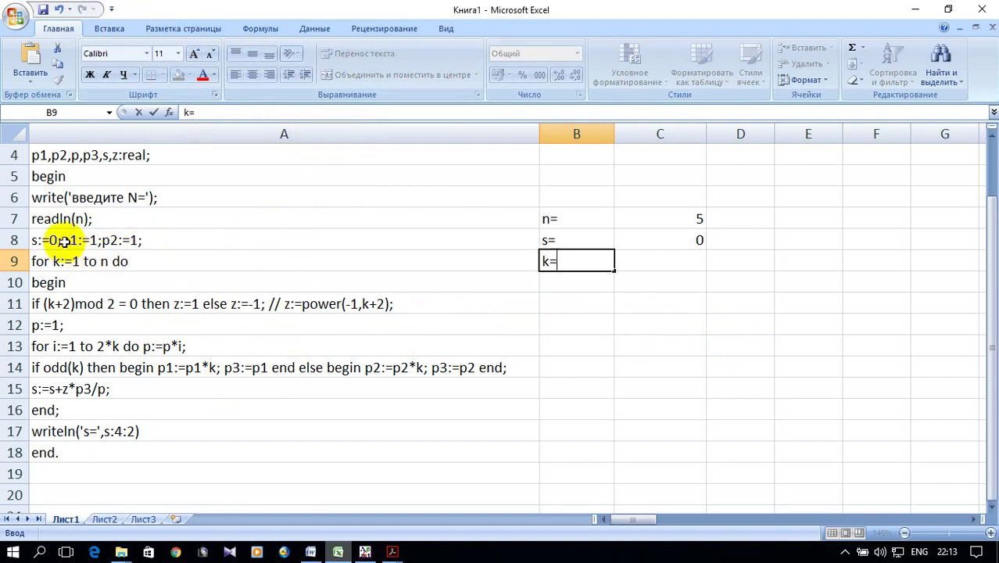
left_click(666, 266)
type("1")
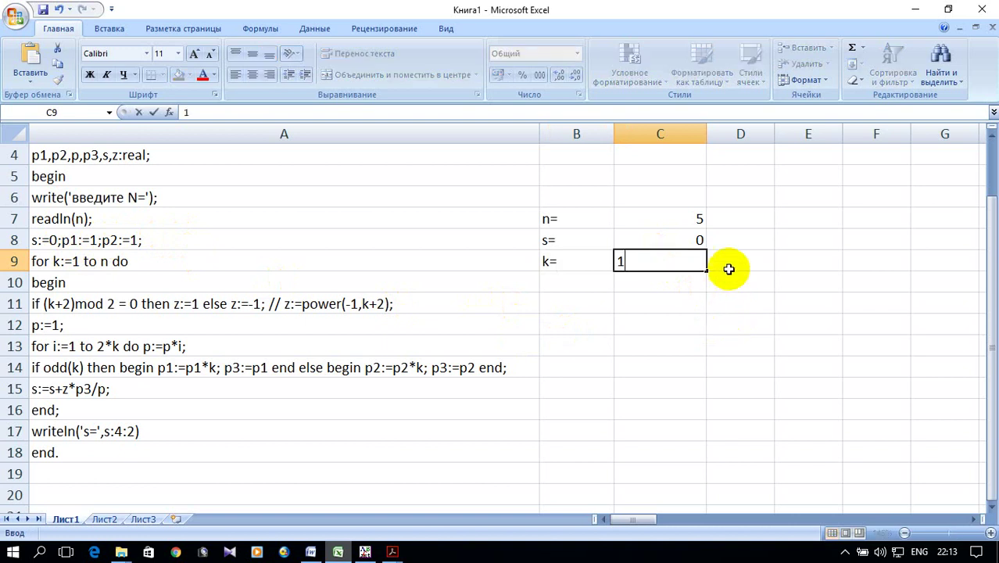
left_click(728, 260)
type("2")
left_click_drag(666, 261, 954, 265)
scroll(678, 315, "down", 1)
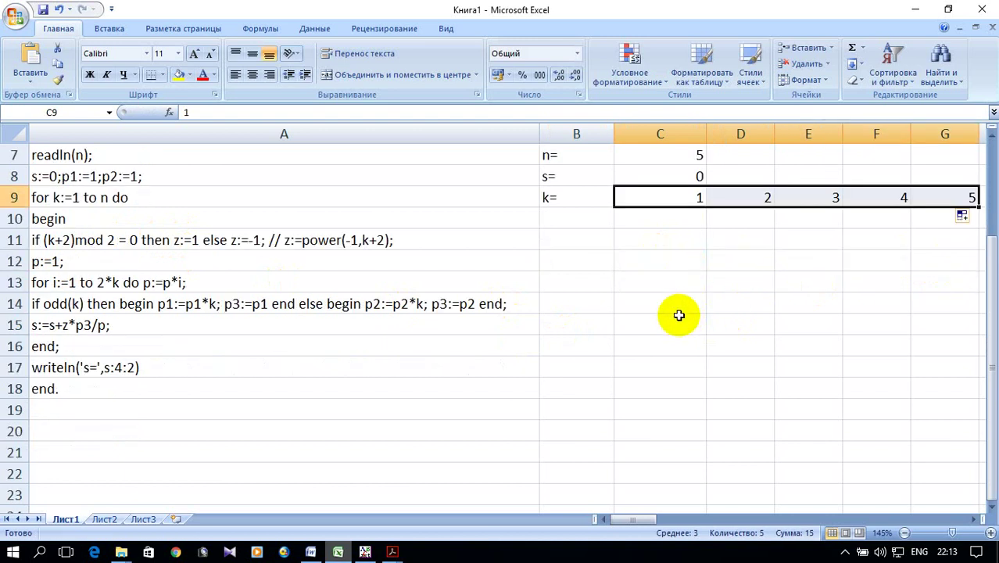
Step: Label B11 as z and start an IF (ЕСЛИ) formula in C11
left_click(583, 233)
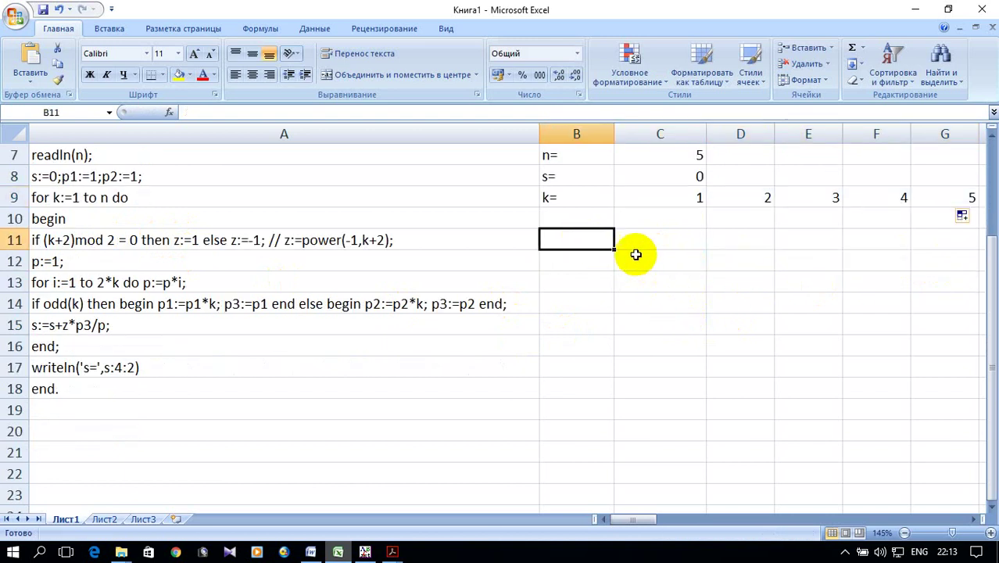
type("z")
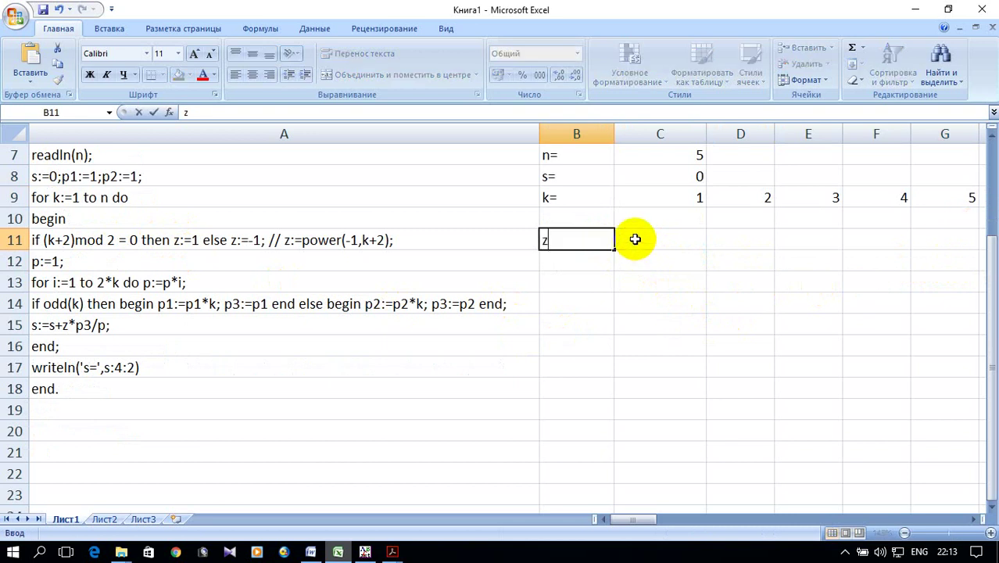
left_click(635, 239)
type("=")
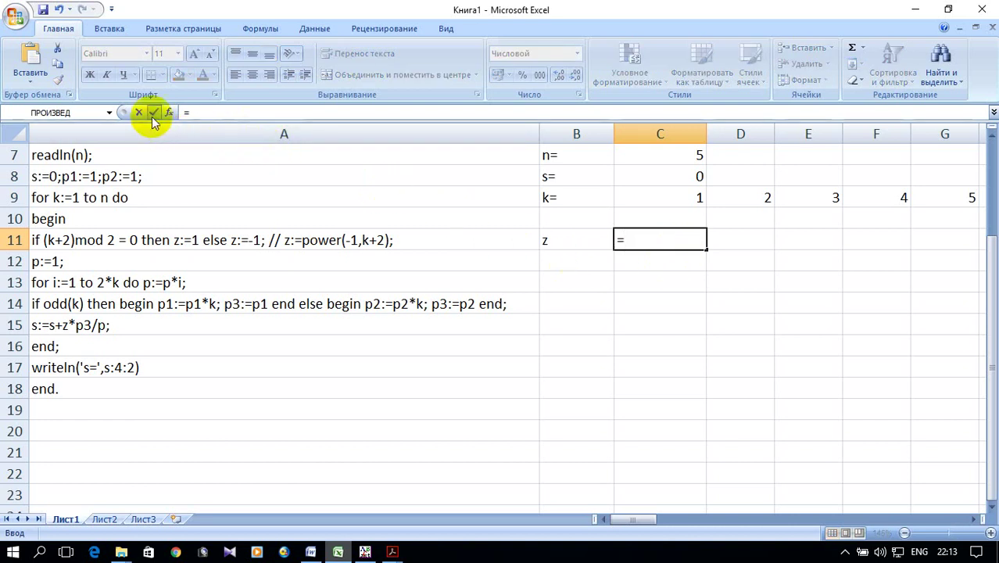
left_click(109, 113)
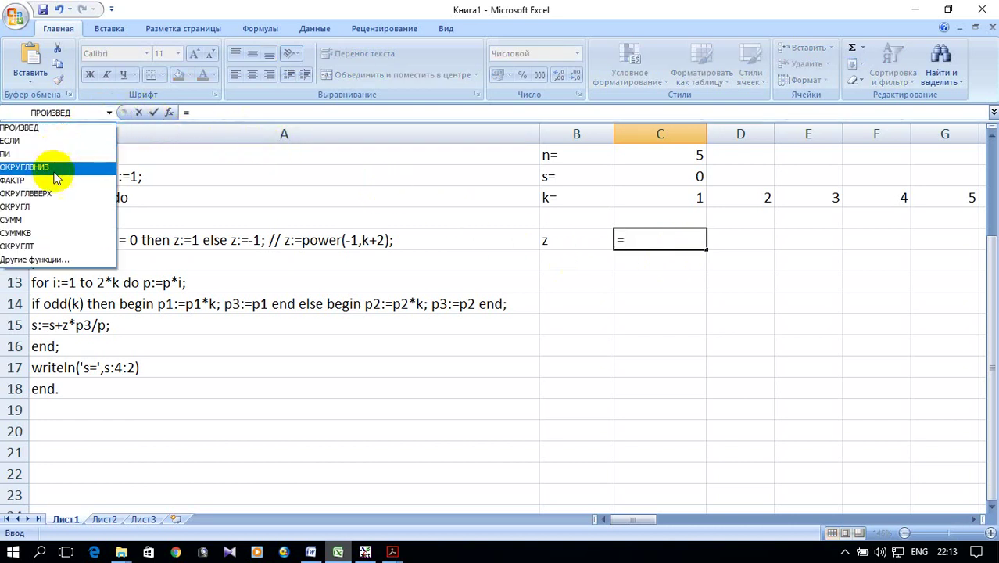
left_click(39, 149)
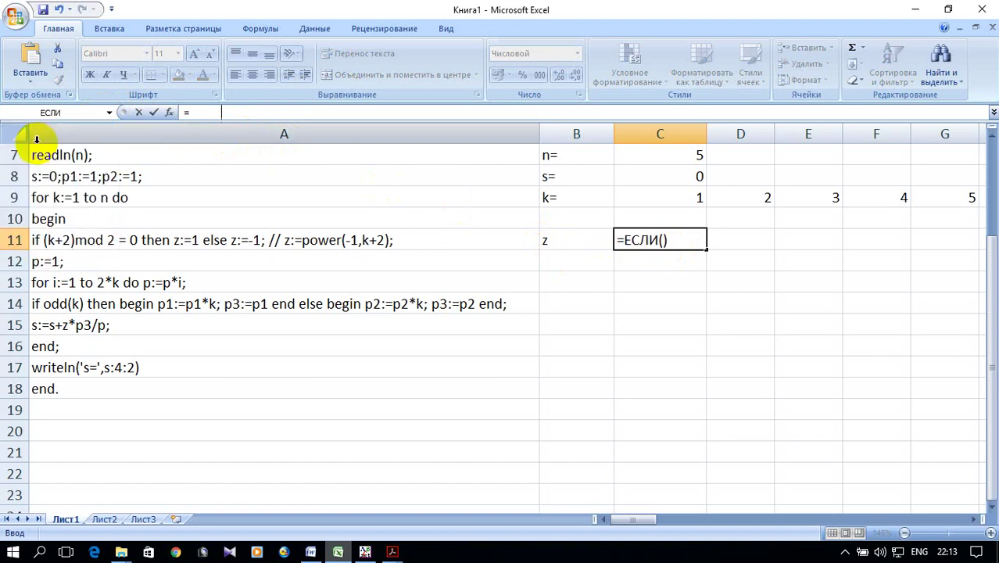
mouse_move(646, 22)
left_mouse_down()
mouse_move(735, 9)
mouse_move(731, 19)
left_mouse_up()
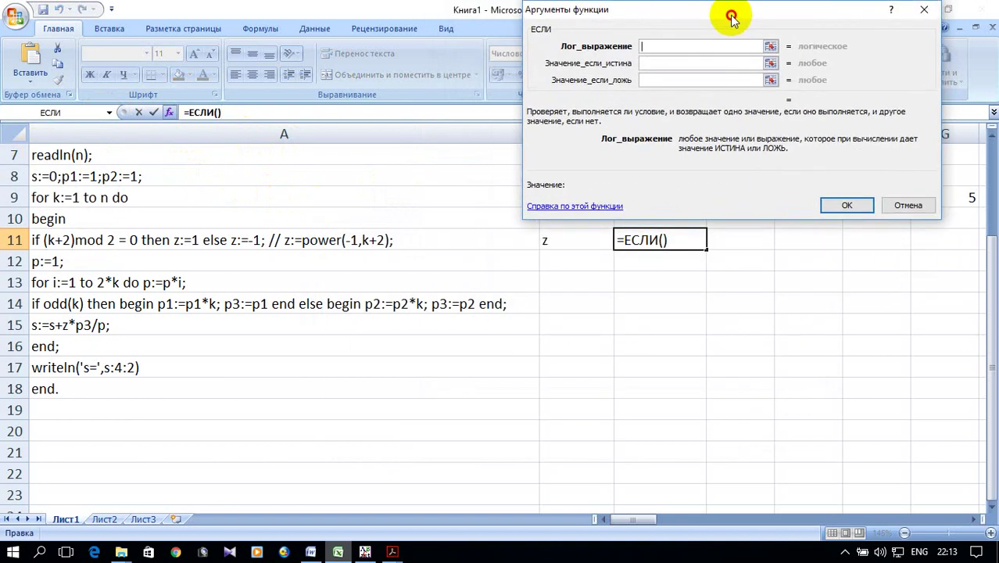
left_click(705, 8)
left_click_drag(706, 8, 327, 206)
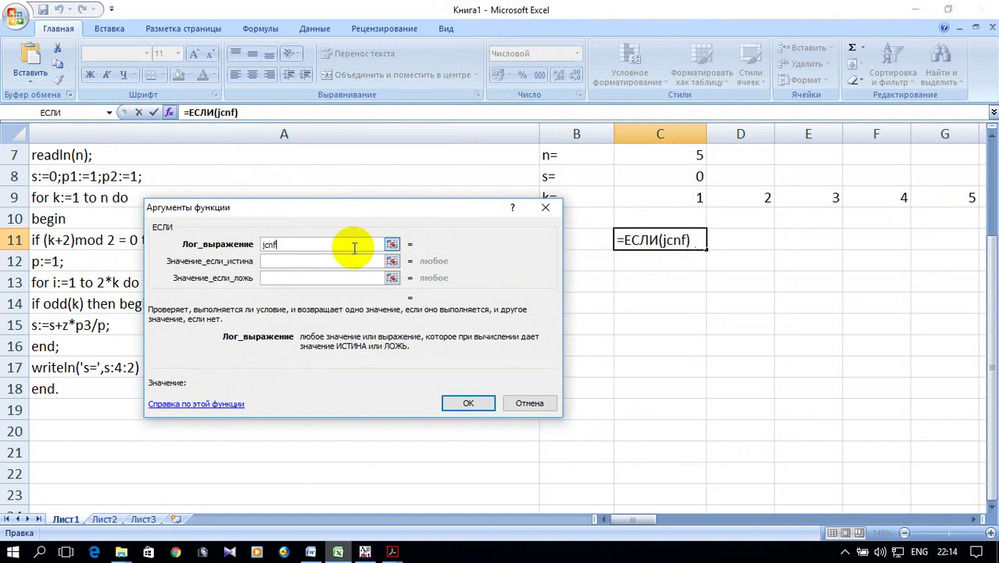
Step: Give the IF condition ОСТАТ(C9+2;2)=0 with results 1 and -1, and fill to G11
key("BackSpace")
type("остат(")
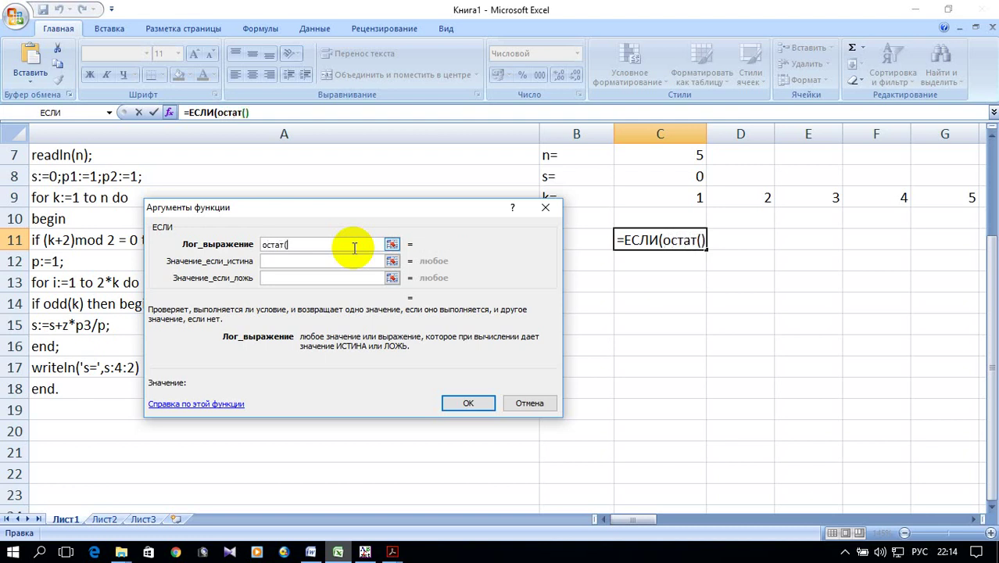
left_click(647, 191)
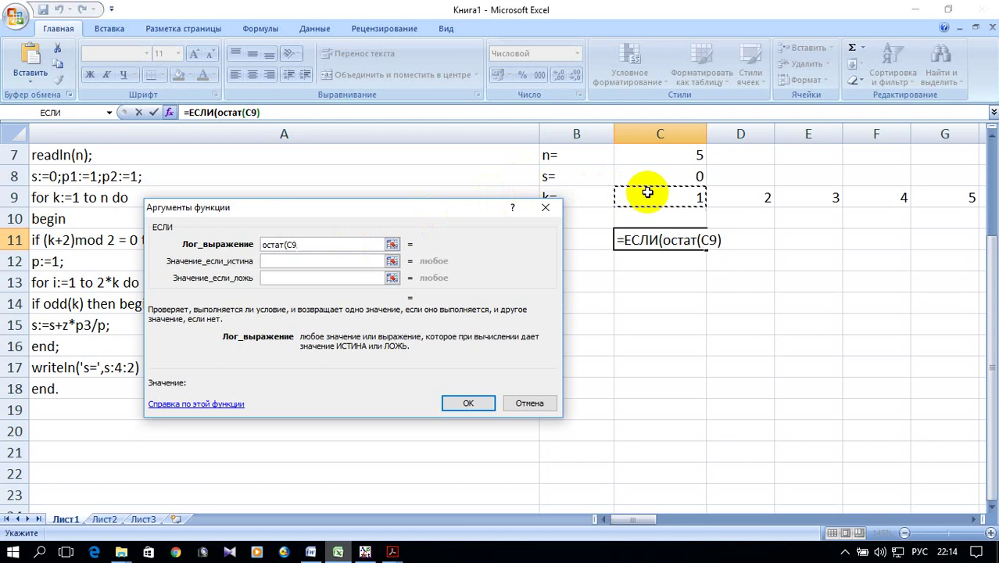
type("+2)=0")
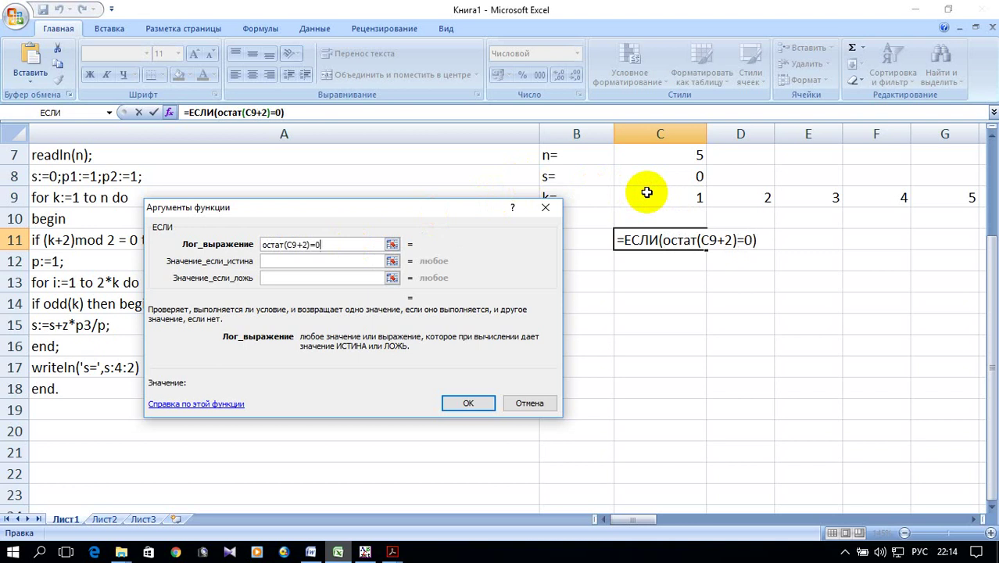
left_click(337, 258)
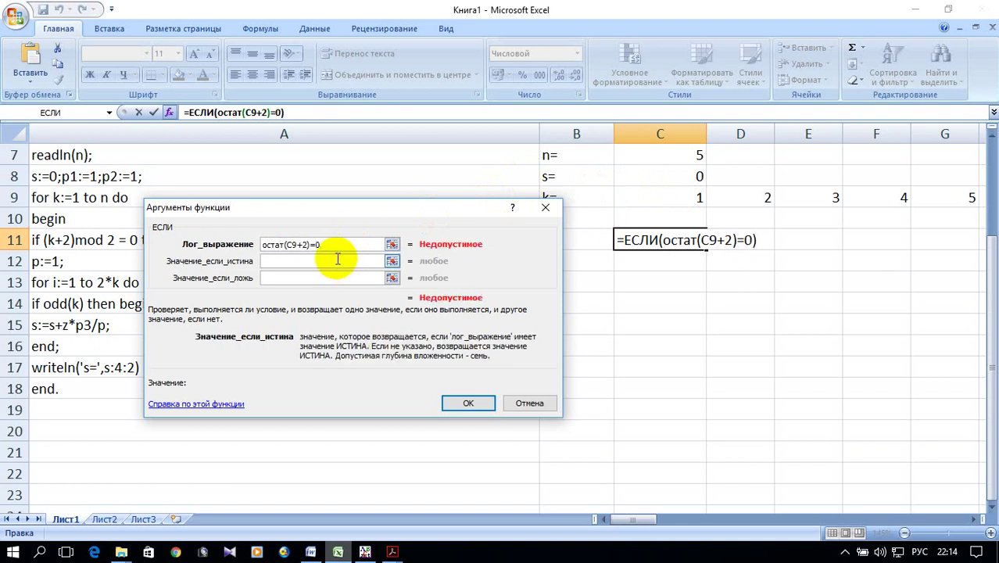
left_click(310, 244)
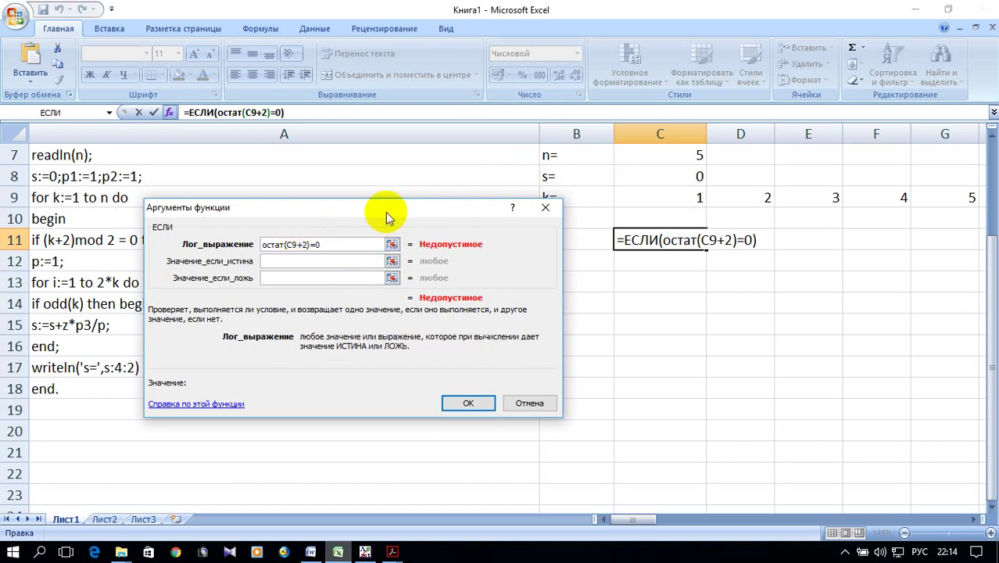
type(";")
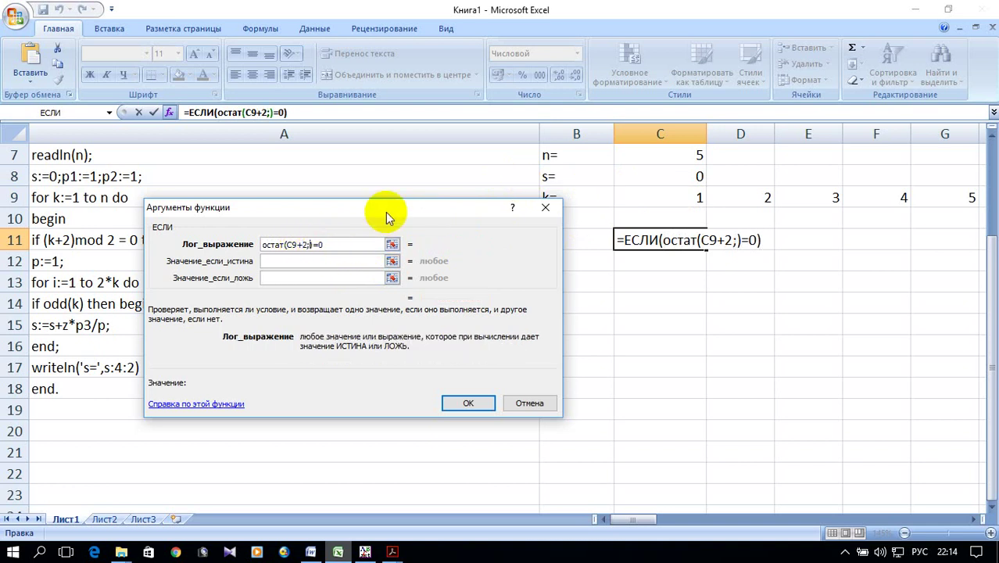
type("2")
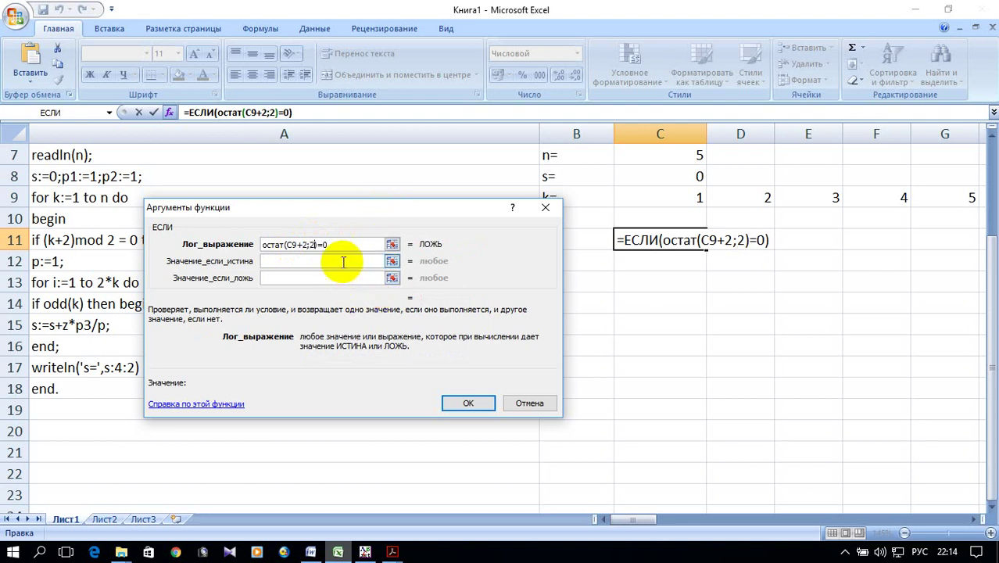
left_click(342, 261)
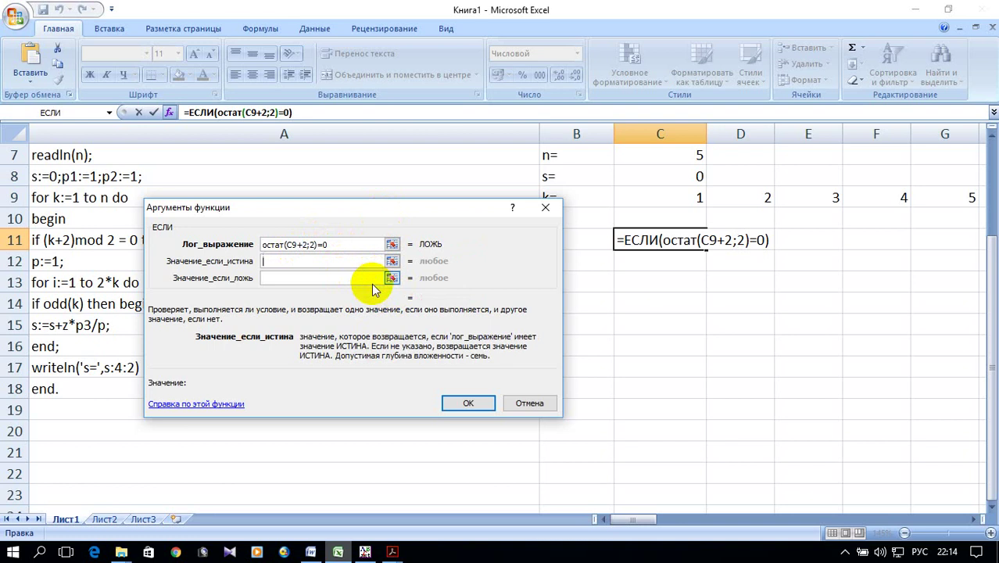
type("1")
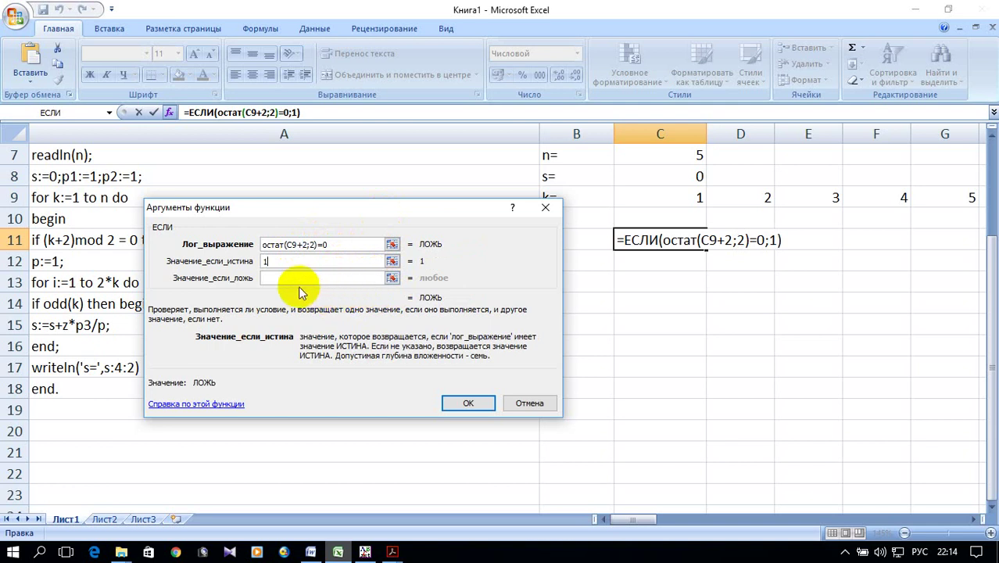
left_click(291, 278)
type("-1")
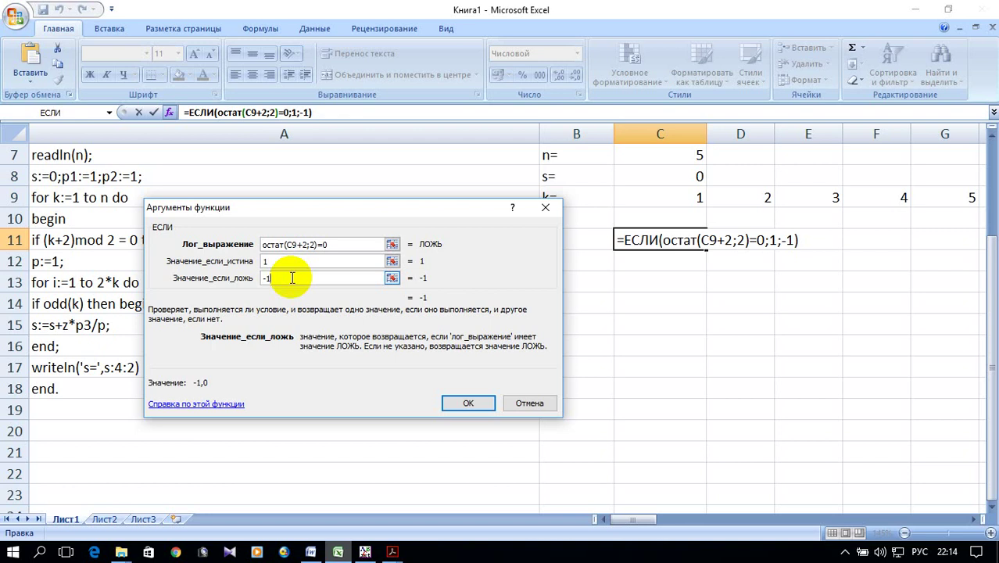
left_click(458, 401)
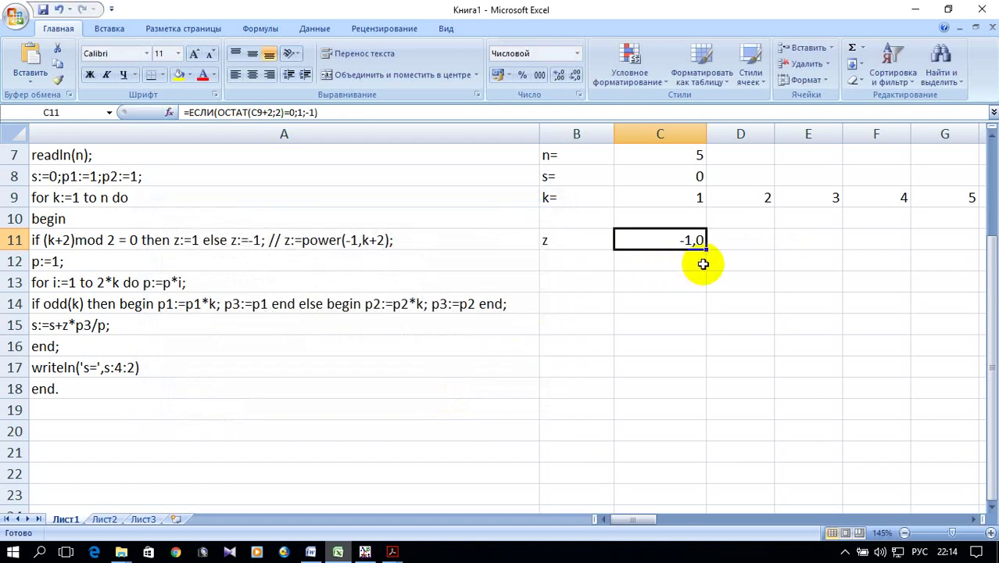
left_click_drag(704, 249, 960, 239)
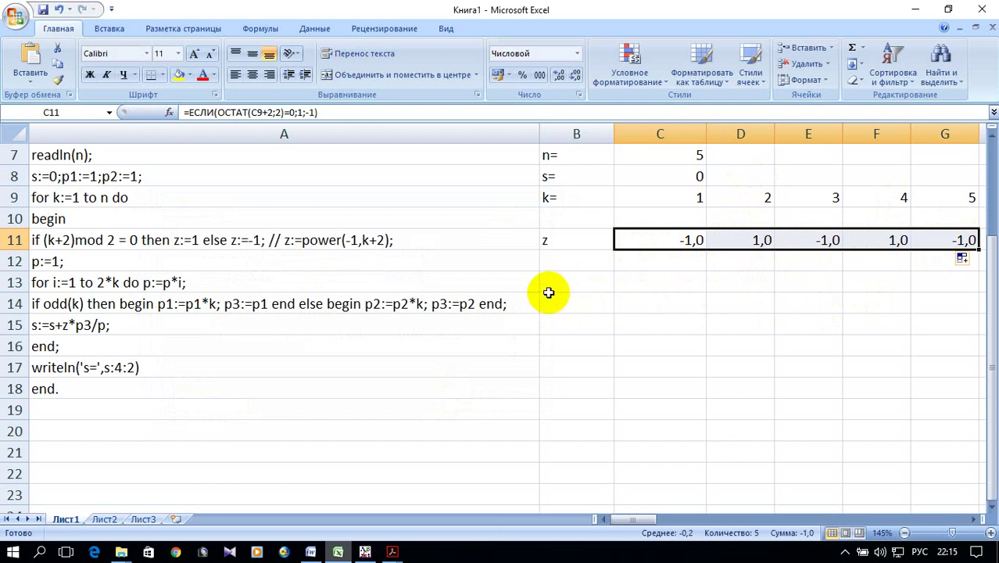
left_click(574, 281)
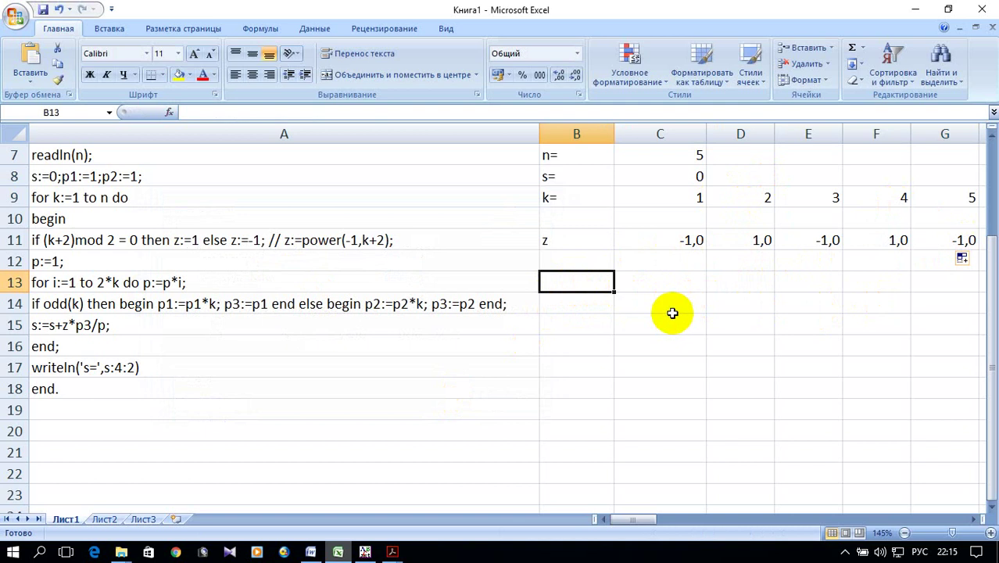
Step: Label B13 as p= and fill C13:G13 with =ФАКТР(2*C9) factorials
type("з")
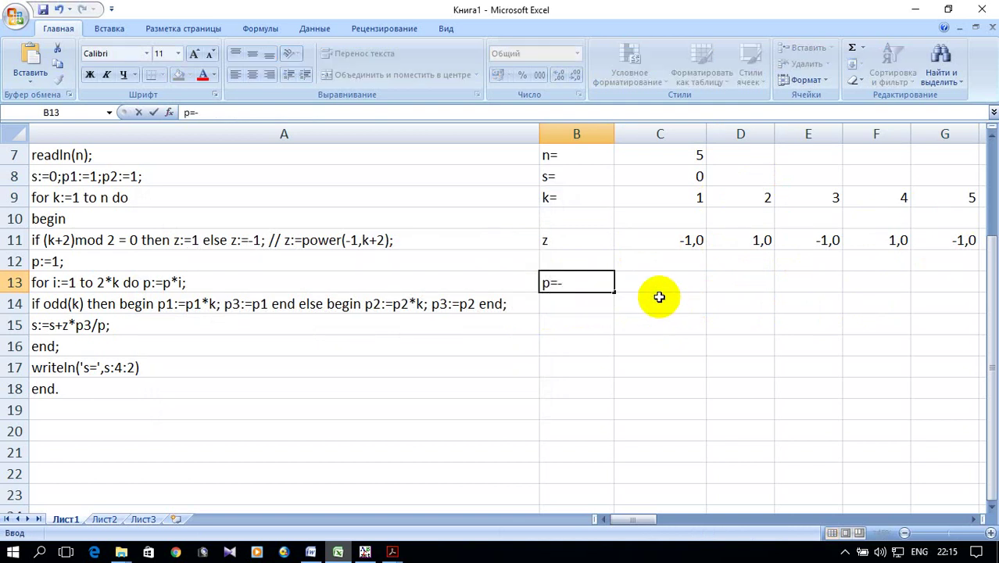
left_click(661, 283)
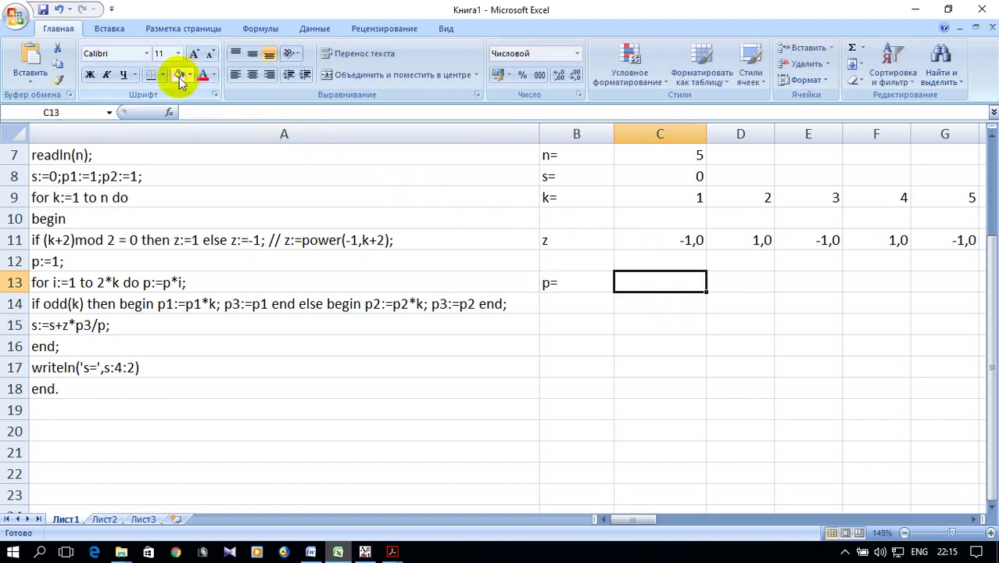
left_click(169, 112)
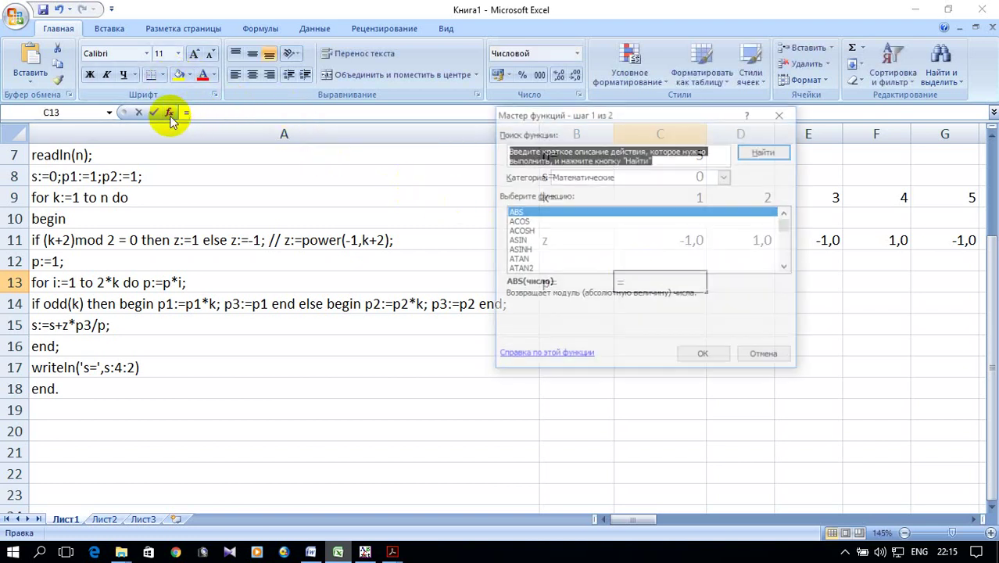
left_click_drag(786, 228, 786, 255)
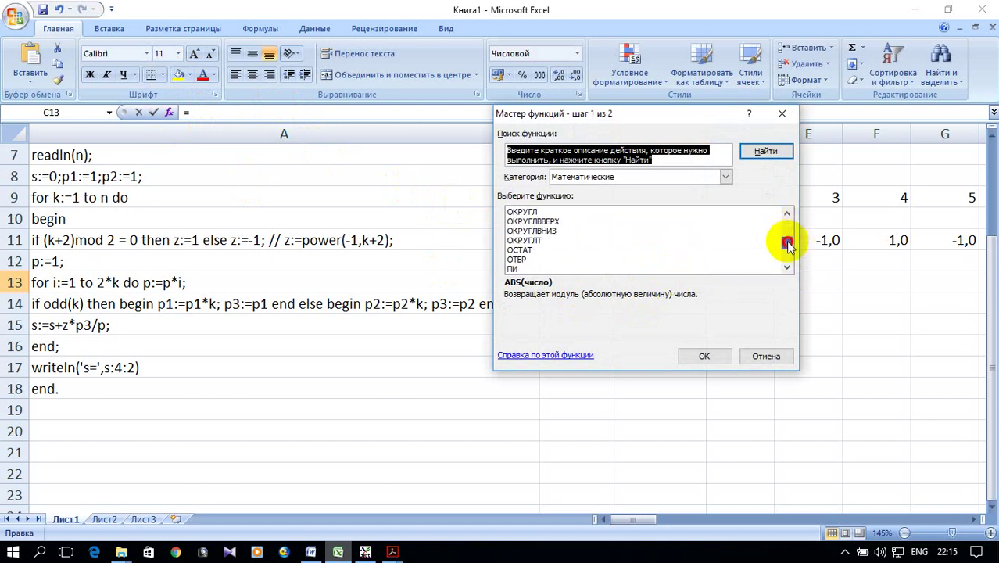
left_click(521, 232)
left_click(704, 356)
mouse_move(646, 12)
left_mouse_down()
mouse_move(396, 260)
mouse_move(369, 102)
left_mouse_up()
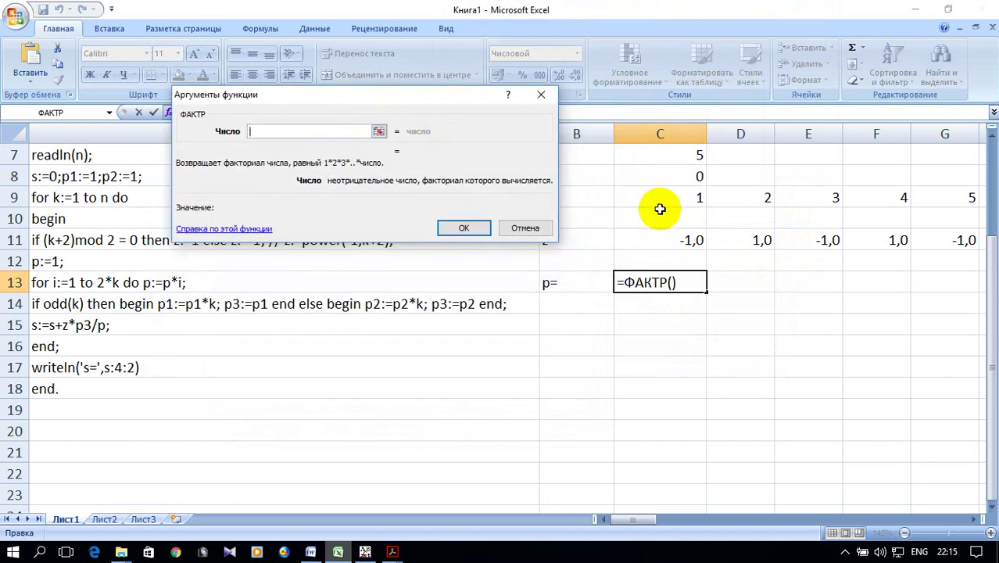
left_click(396, 94)
left_click_drag(396, 94, 364, 253)
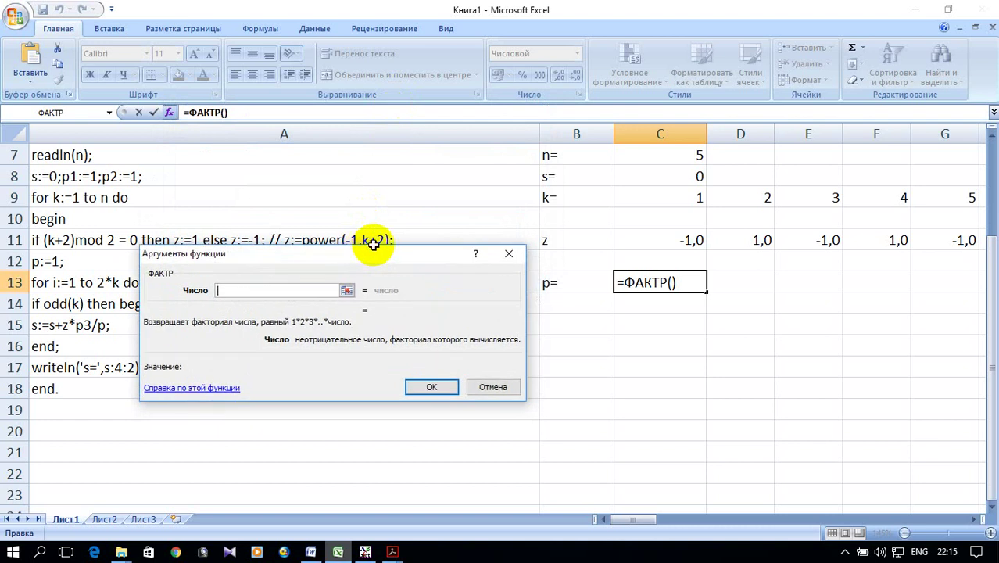
left_click(669, 201)
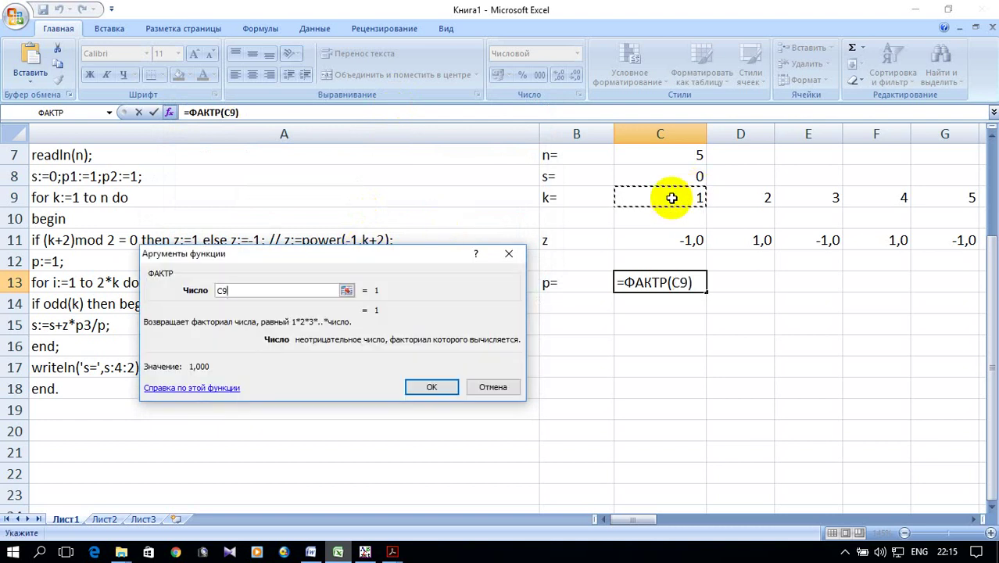
left_click(222, 290)
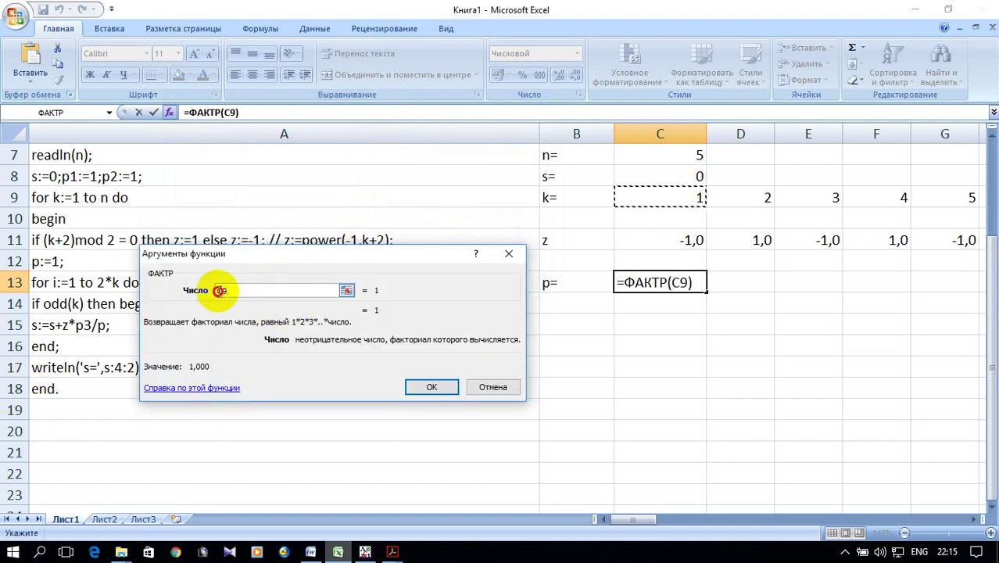
type("2")
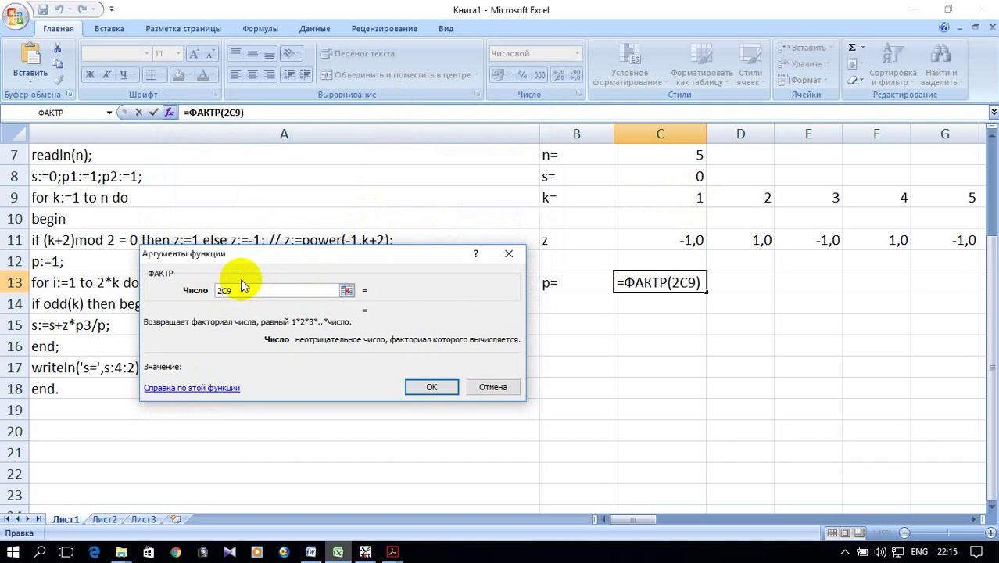
type("*")
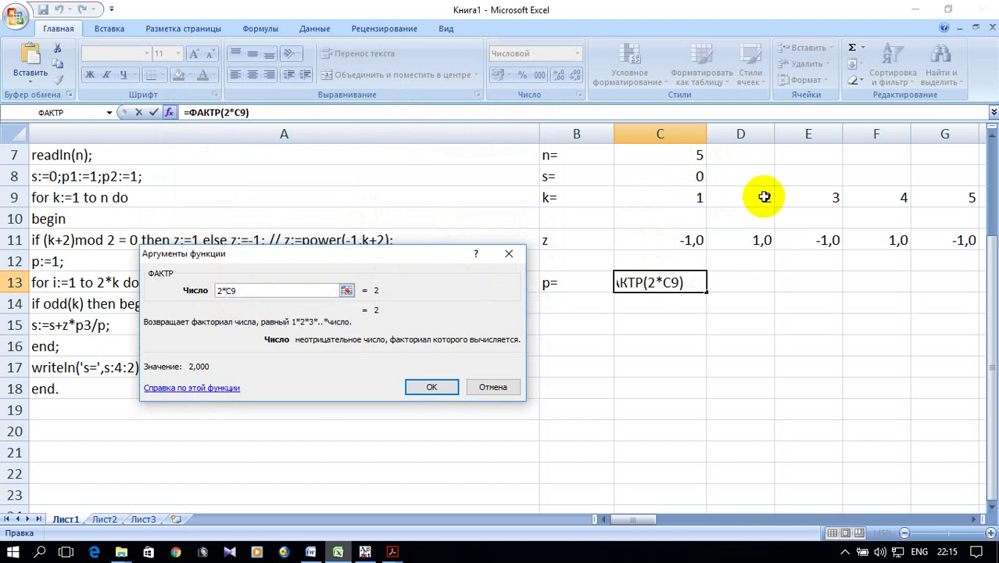
key("Return")
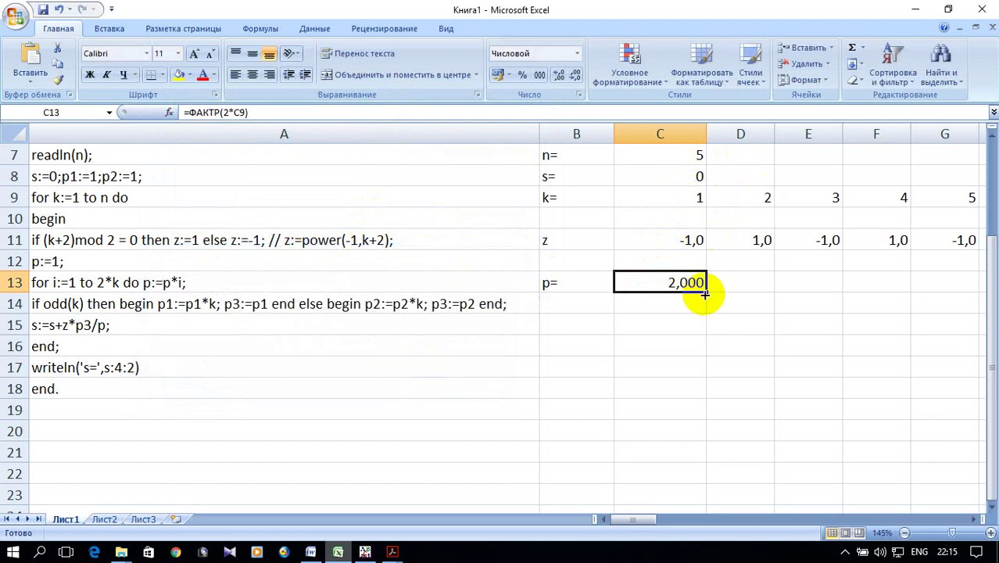
left_click_drag(704, 293, 955, 285)
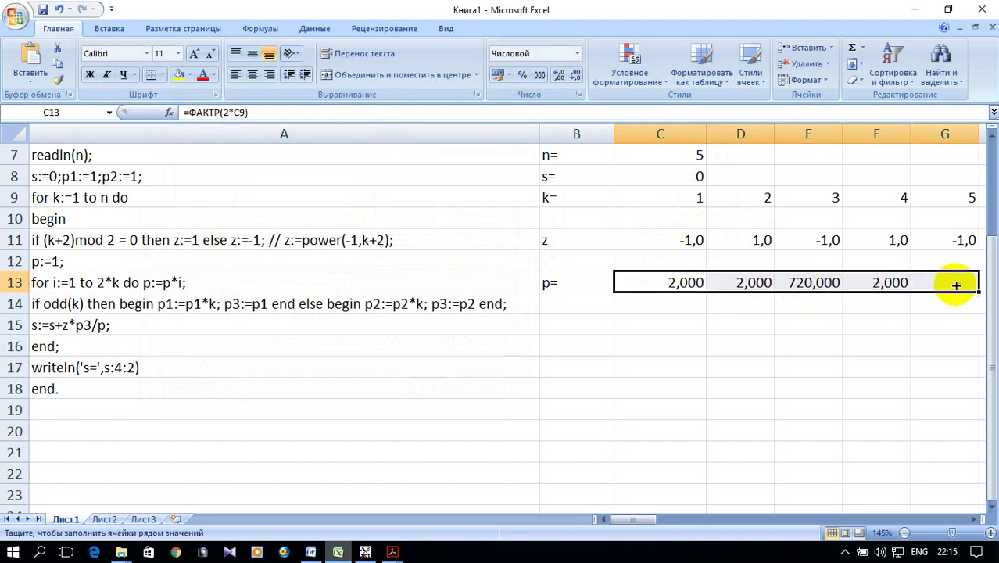
Step: Autofit the columns and show the z and p rows as whole numbers
double_click(910, 133)
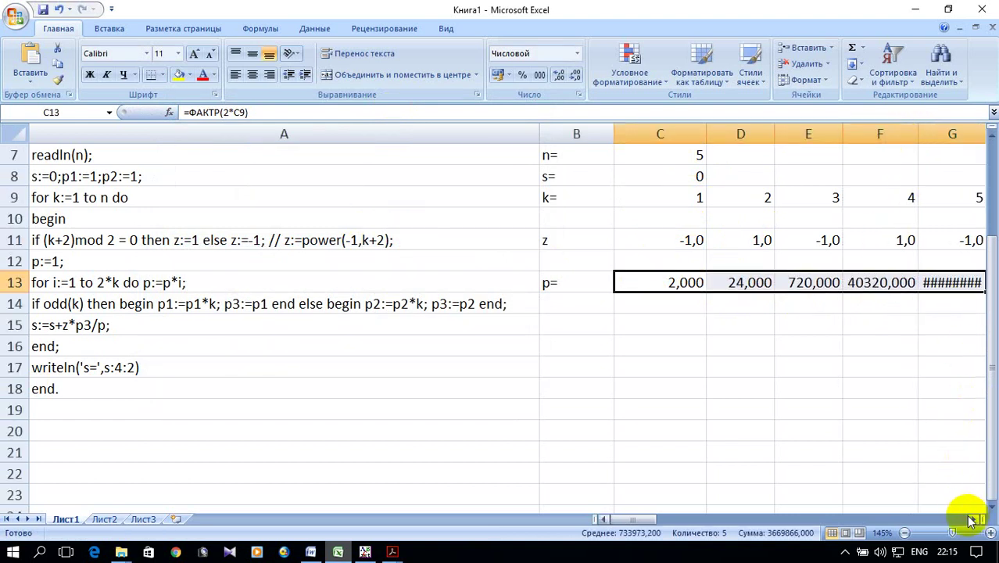
left_click(973, 519)
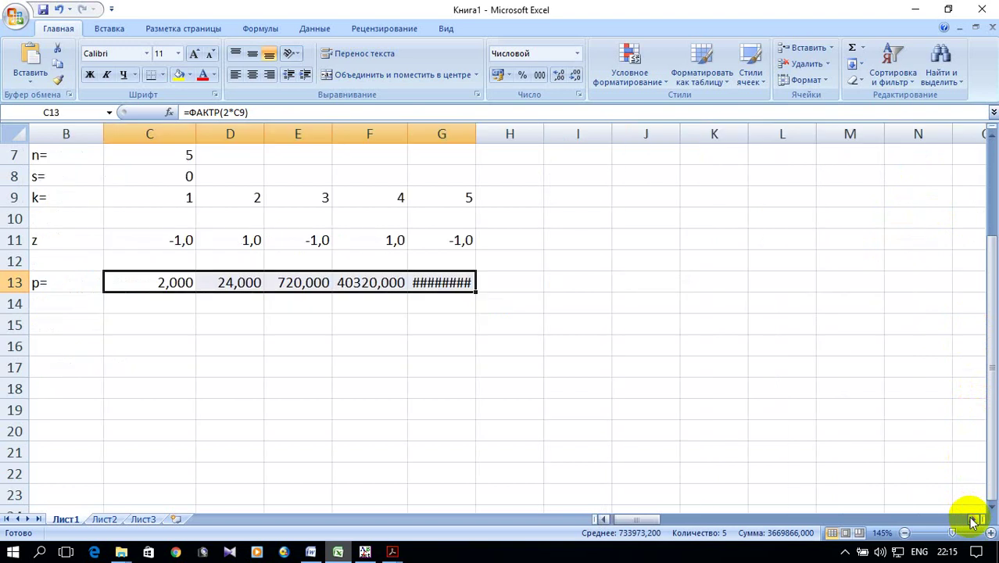
double_click(476, 133)
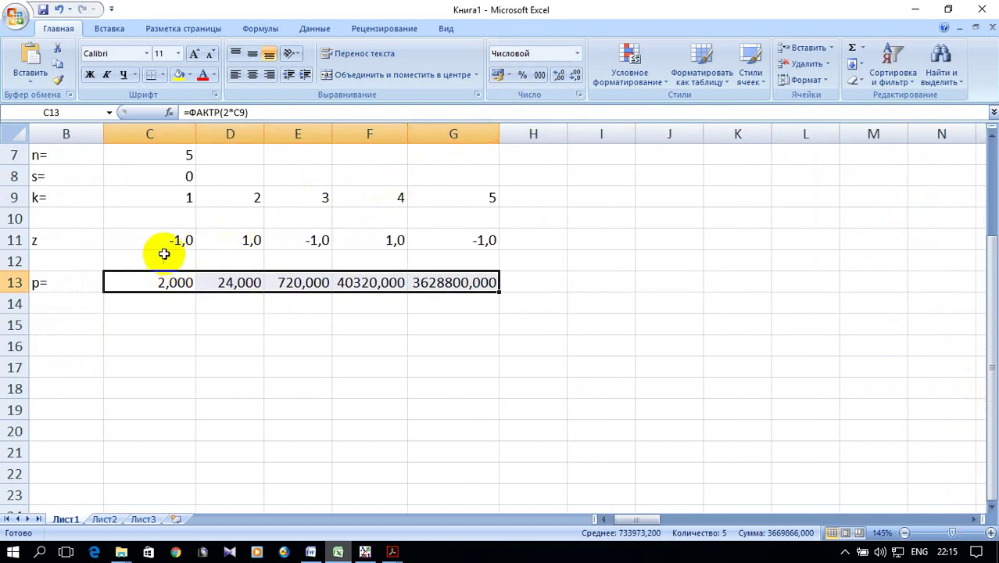
left_click_drag(165, 239, 479, 277)
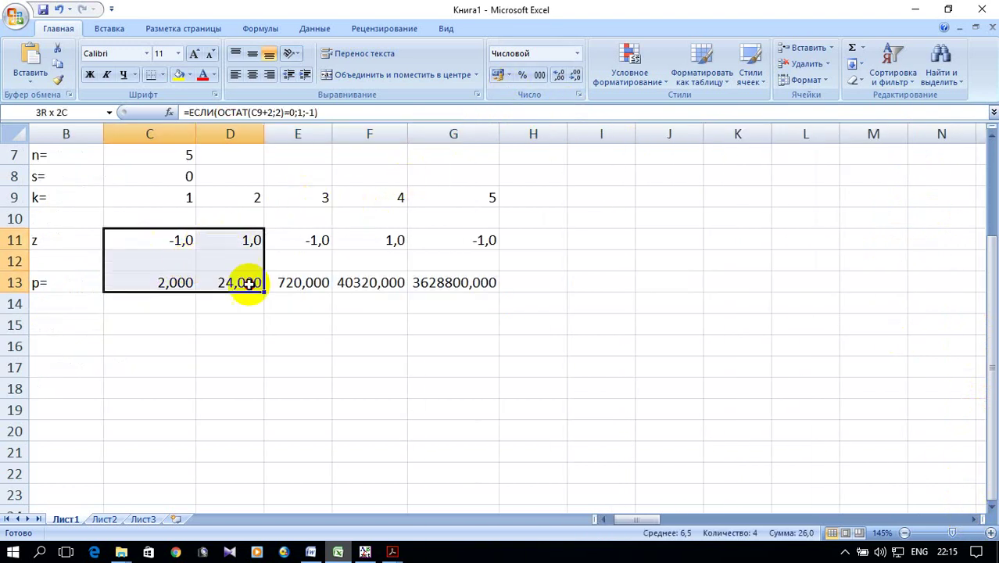
left_click(575, 75)
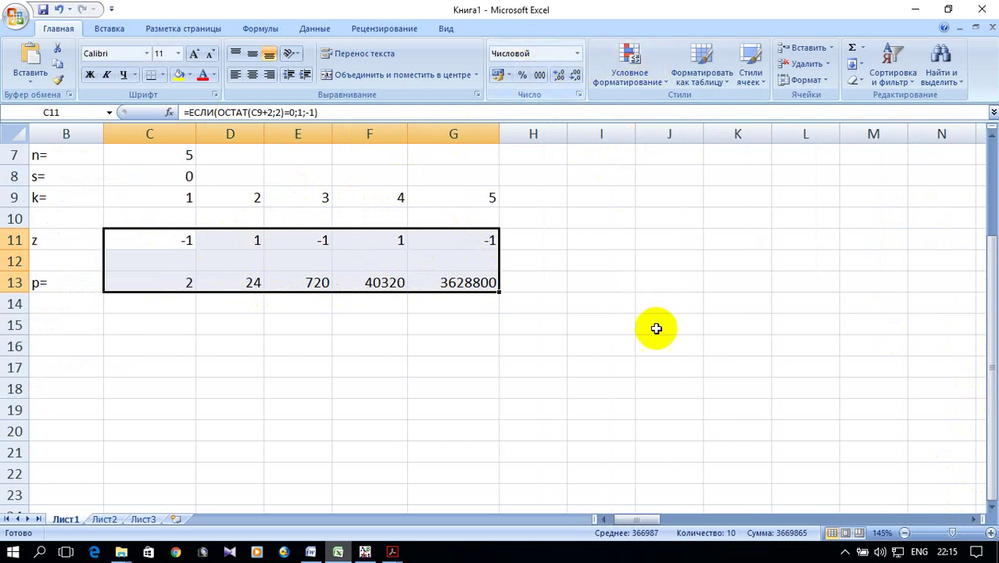
double_click(500, 136)
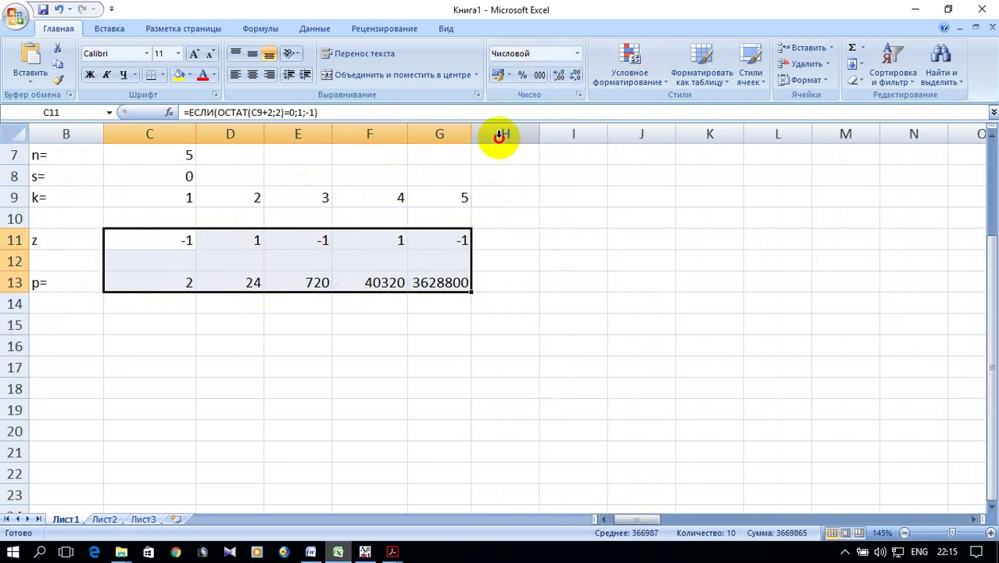
double_click(196, 134)
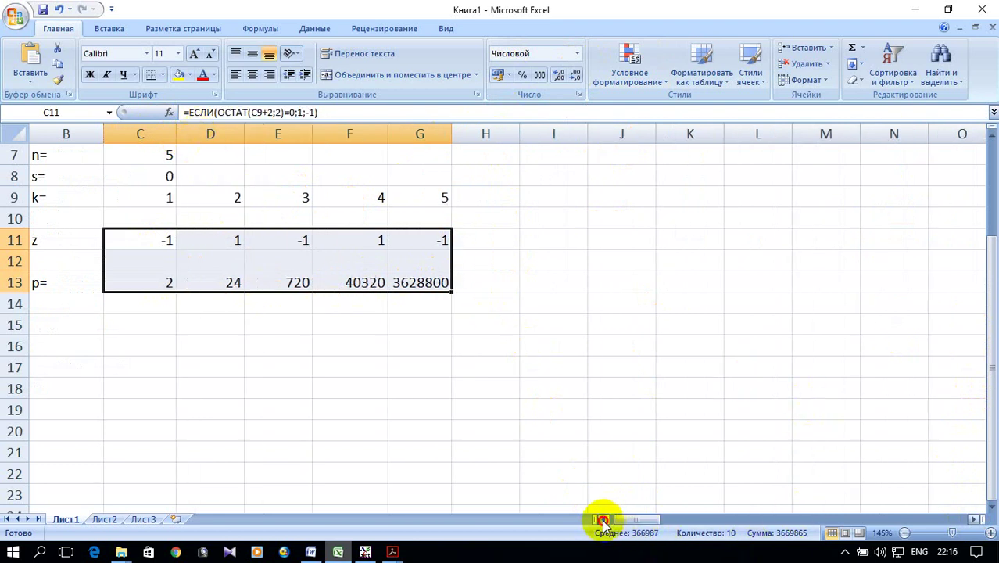
left_click_drag(602, 521, 597, 520)
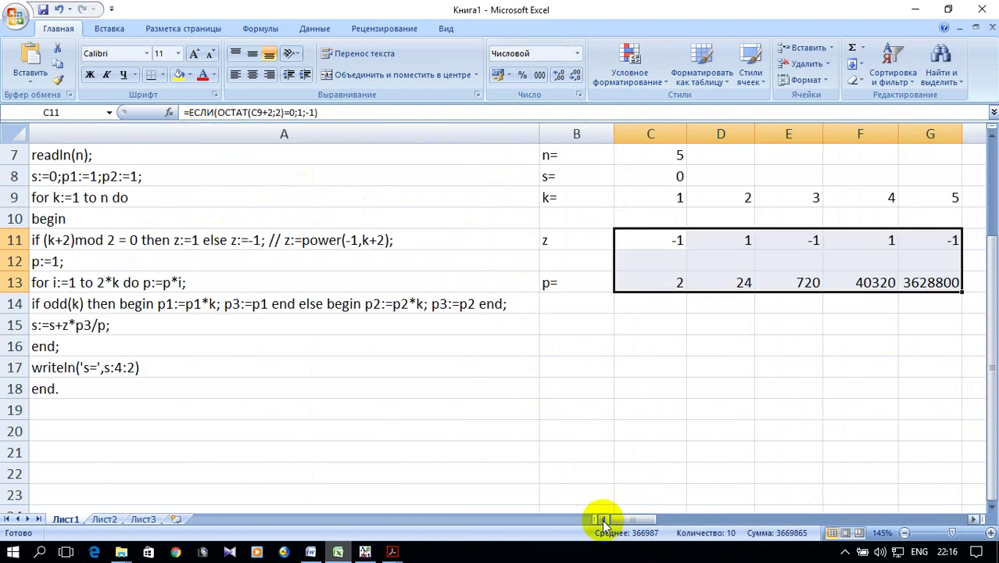
Step: Type the p3= label in B14
left_click(548, 304)
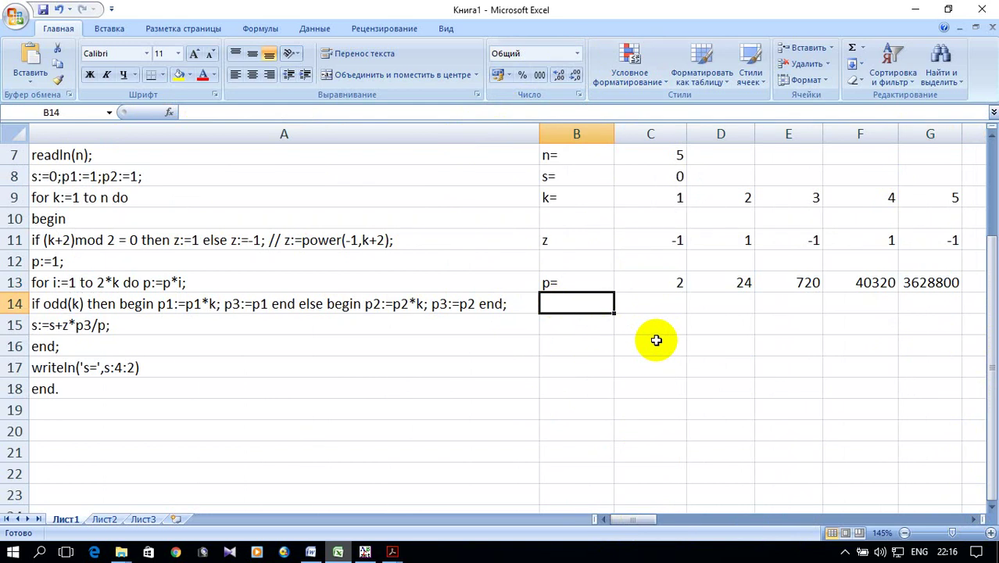
type("p=")
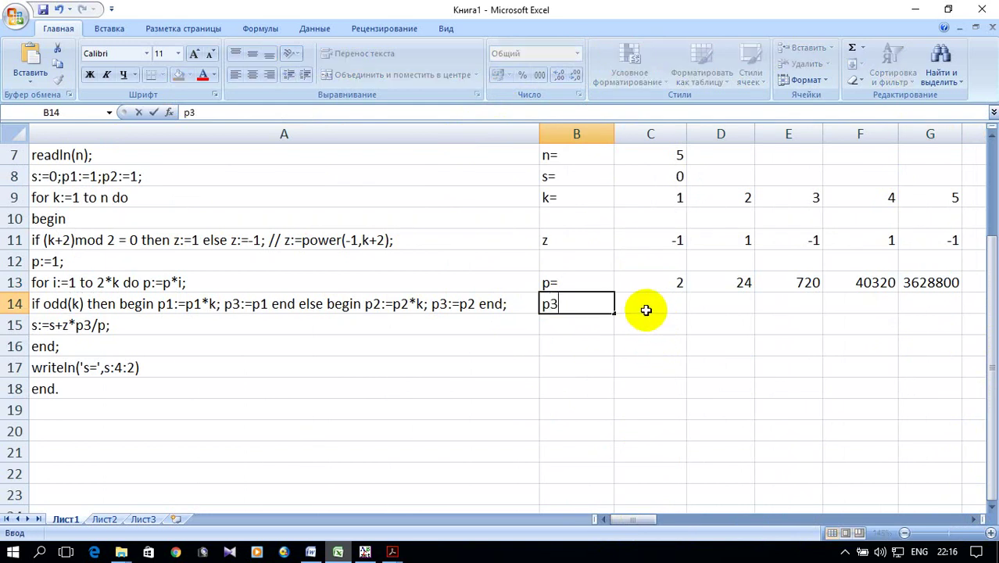
left_click(641, 306)
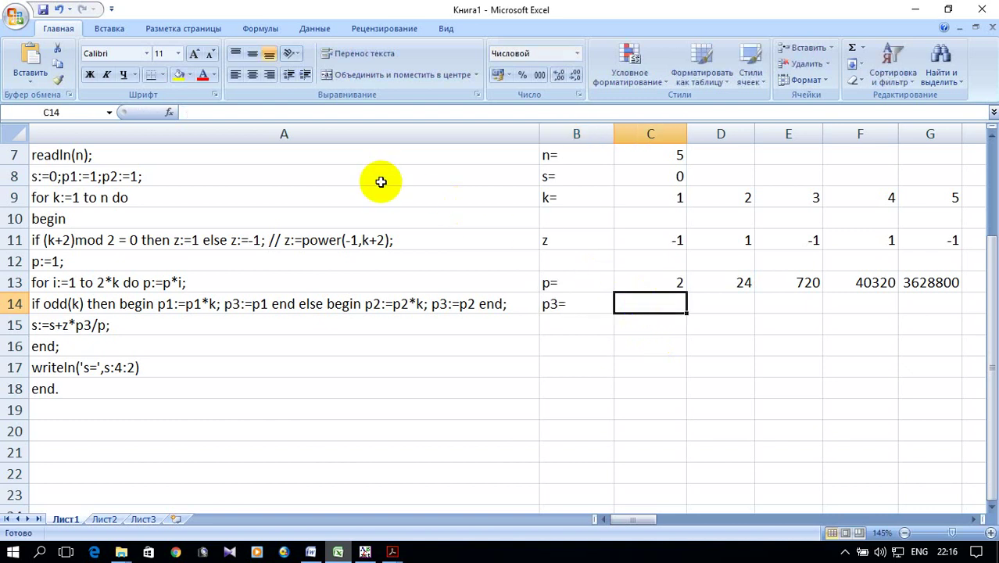
Step: Fill C14:G14 with =ДВФАКТР(C9) double factorials, giving 1, 2, 3, 8, 15
left_click(170, 114)
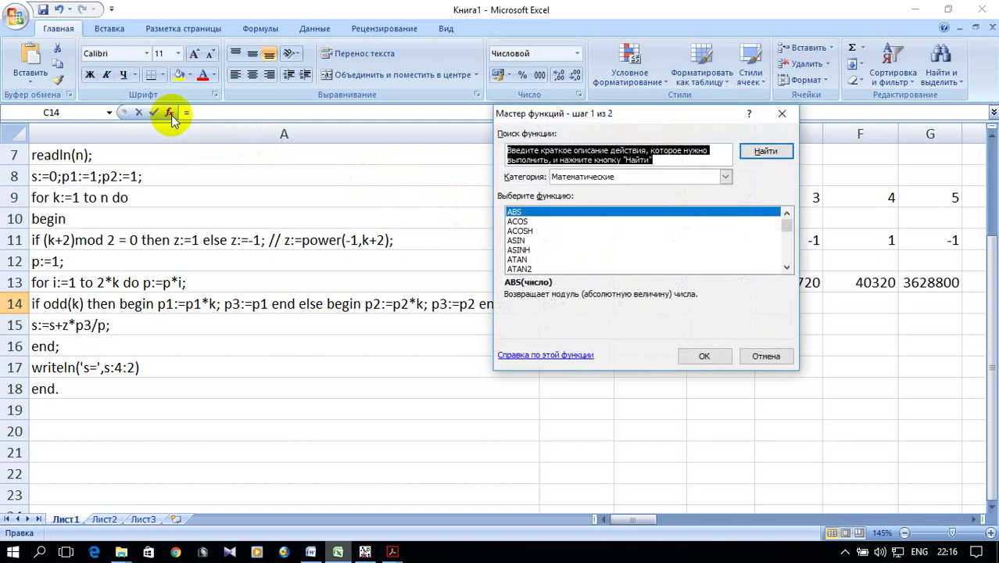
scroll(606, 264, "down", 4)
scroll(612, 266, "down", 2)
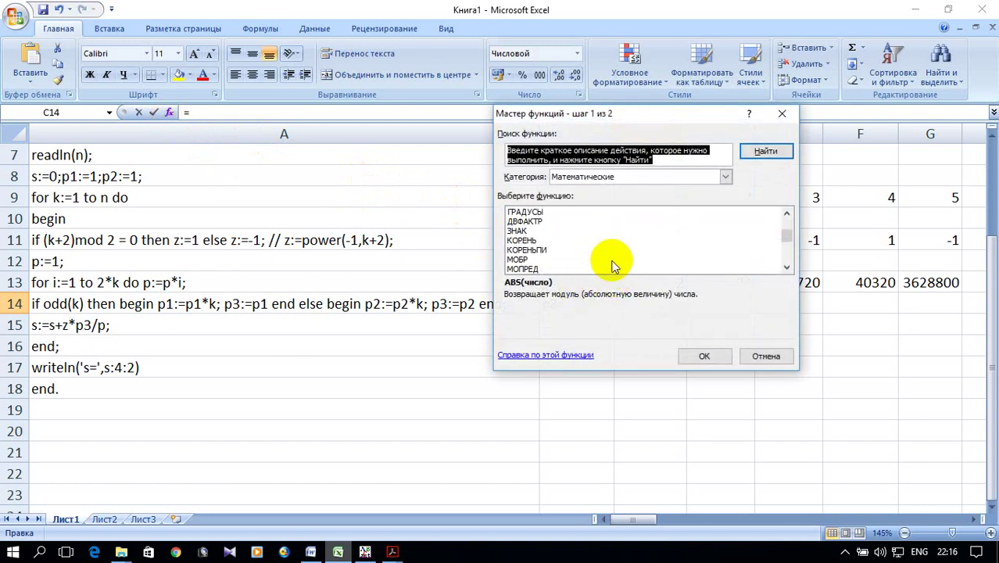
left_click(525, 221)
left_click(704, 356)
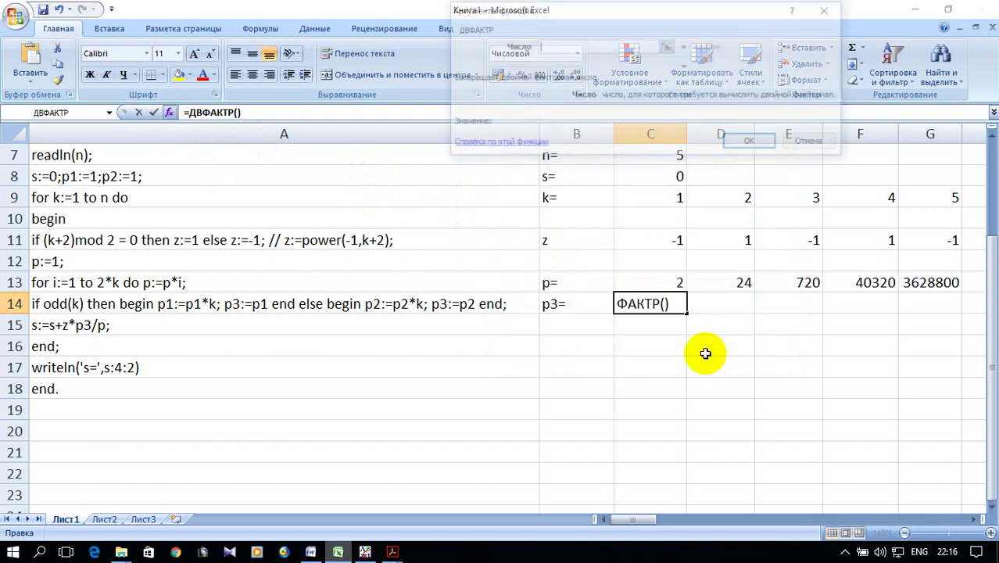
left_click_drag(620, 16, 314, 322)
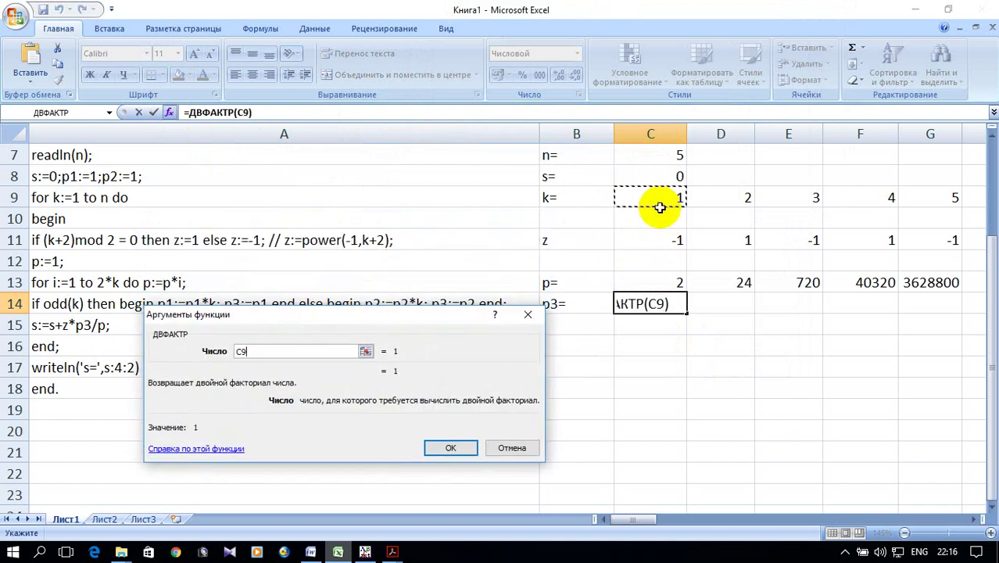
left_click(451, 451)
left_click(452, 452)
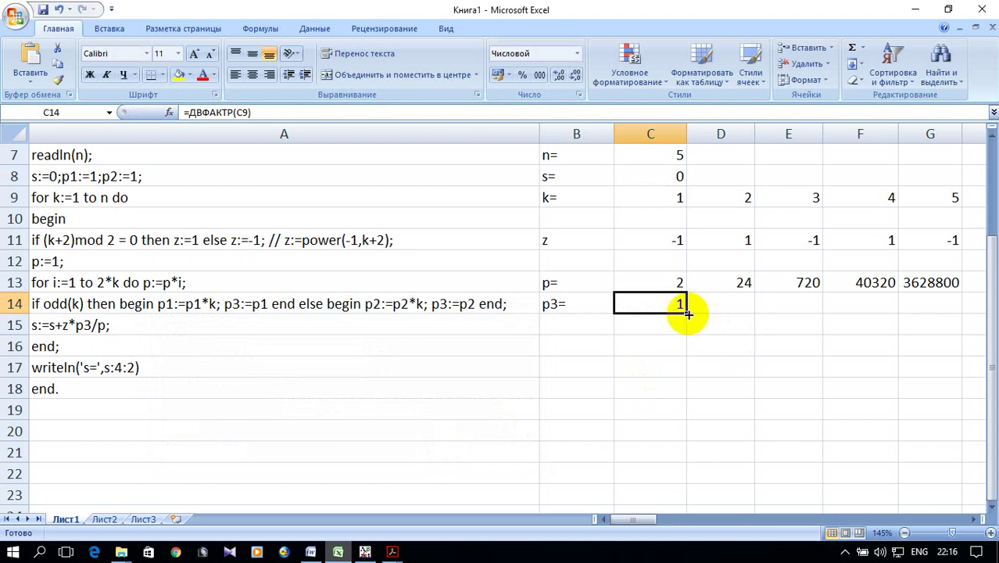
left_click_drag(686, 313, 970, 321)
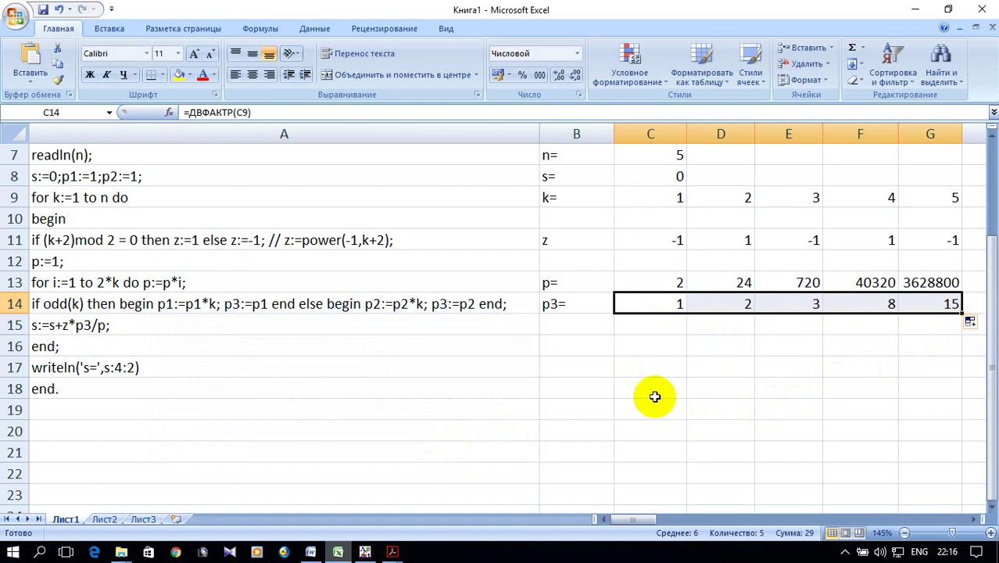
left_click(561, 324)
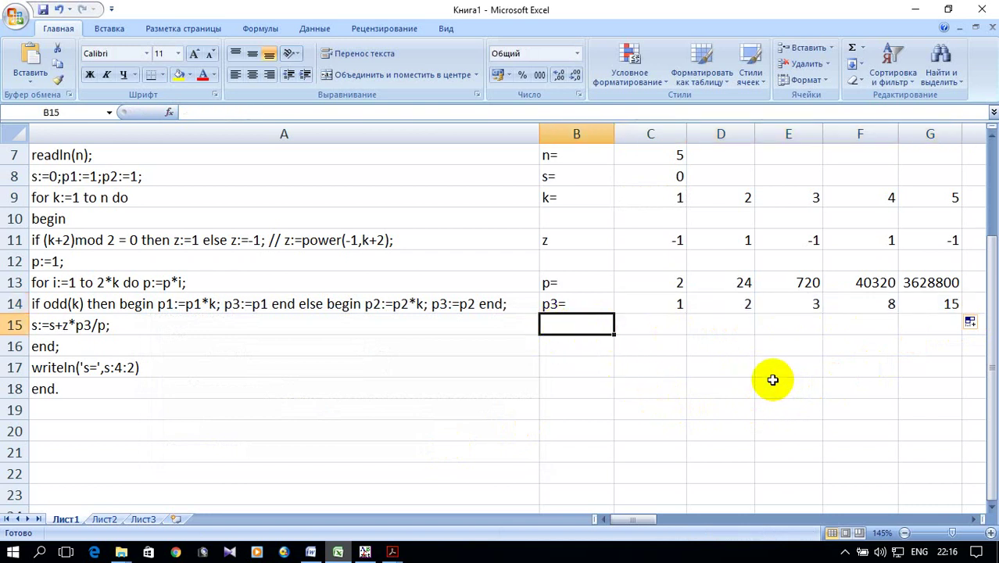
Step: Label B15 as s= and enter =C8+C11*C14/C13 in C15
type("s=")
left_click(639, 321)
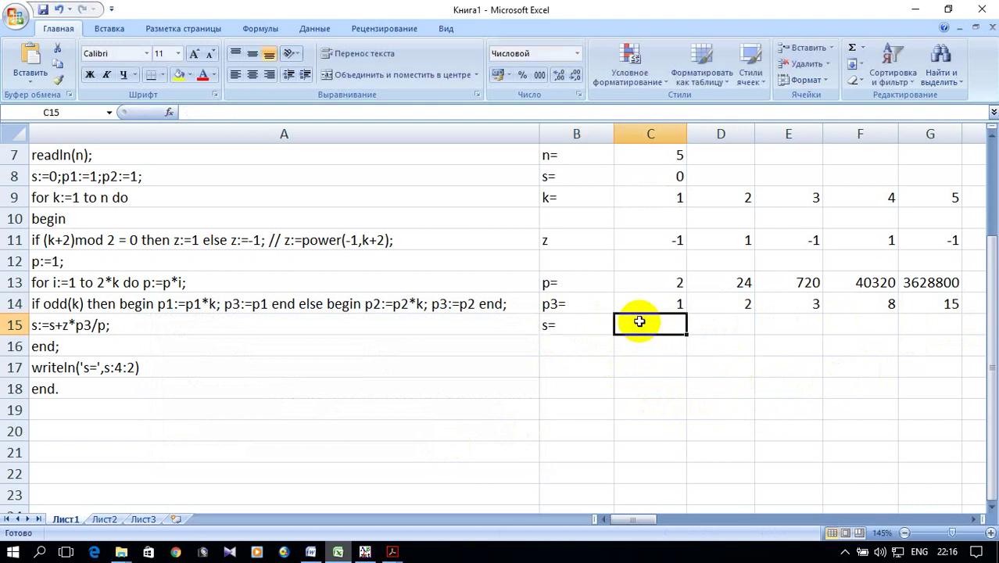
type("=")
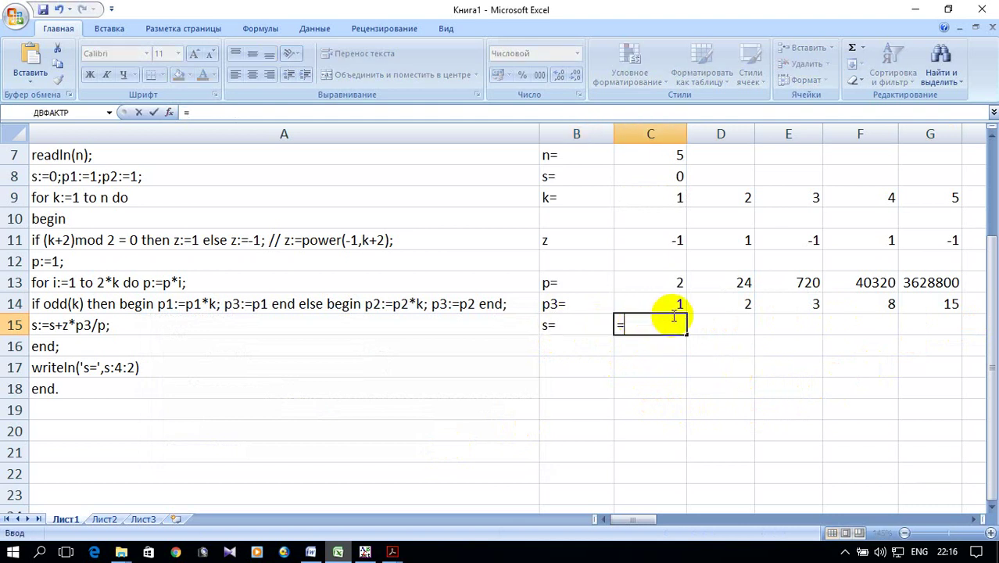
left_click(662, 178)
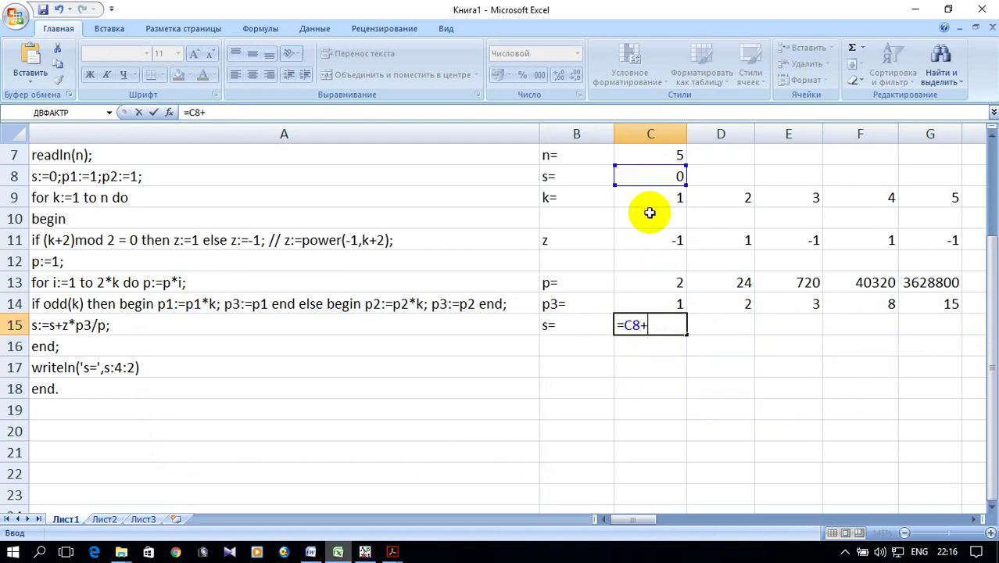
left_click(654, 238)
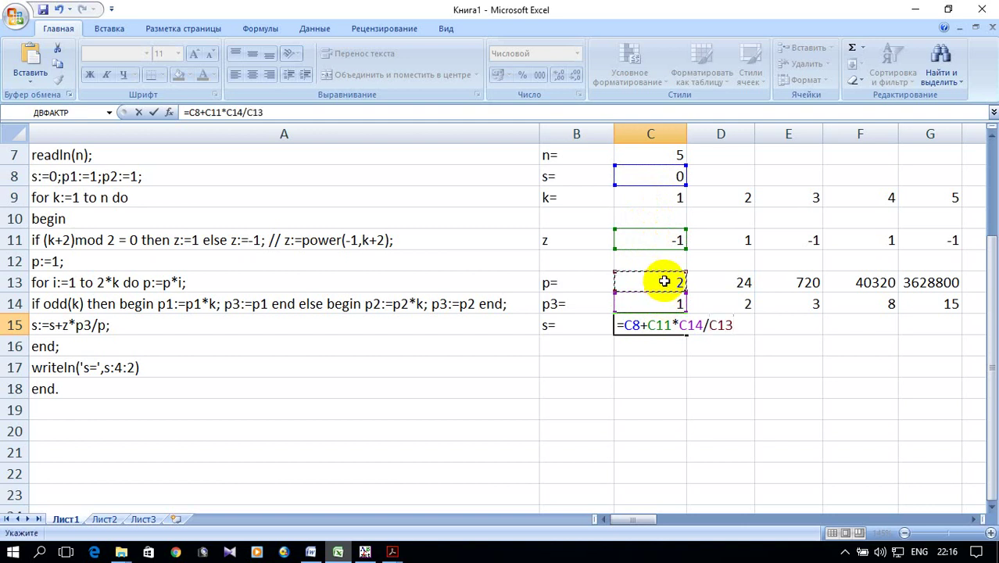
key("Return")
Step: Make D15 =C15+D11*D14/D13 and fill the running sum across to G15
left_click(674, 325)
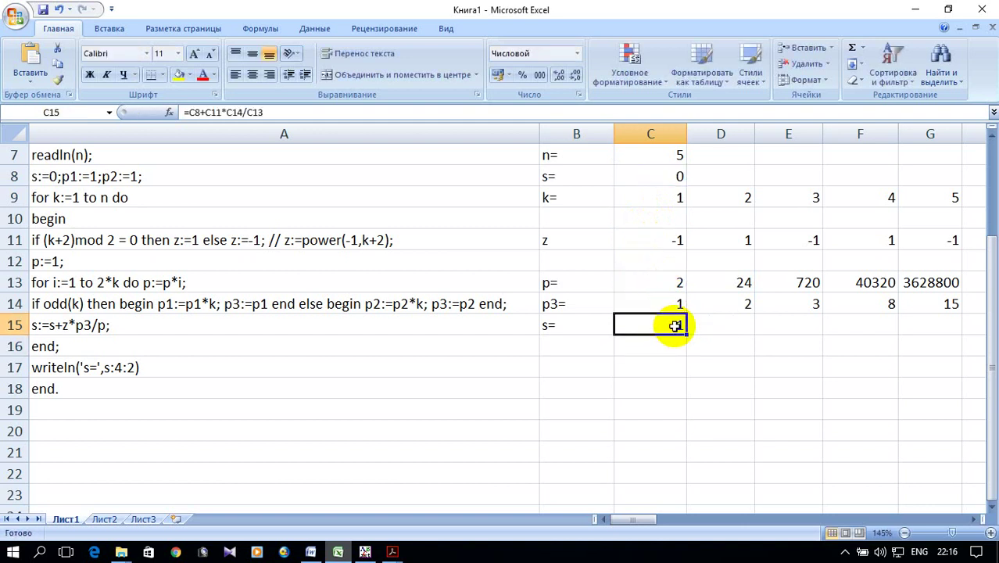
left_click_drag(687, 340, 731, 335)
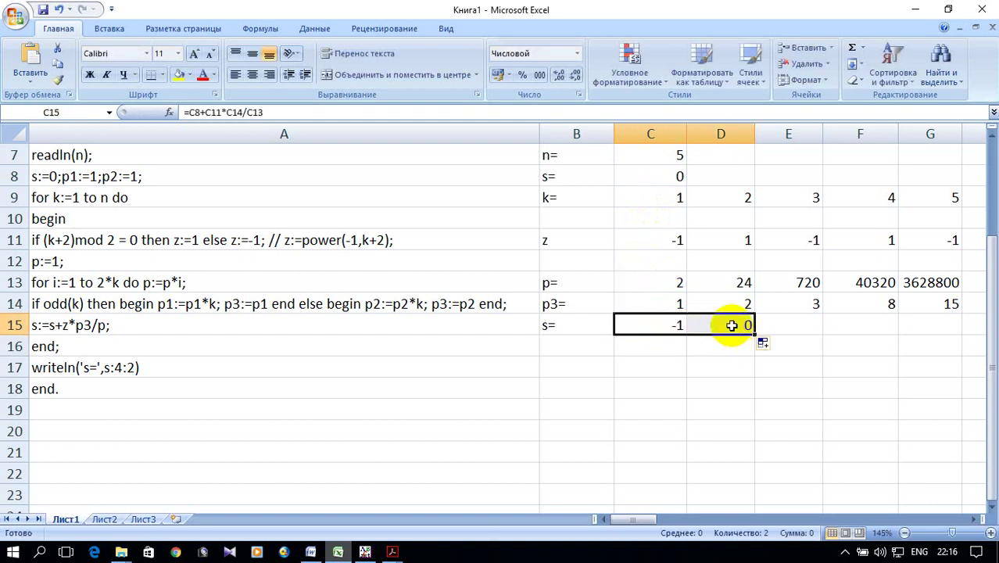
double_click(731, 325)
left_click_drag(711, 172, 641, 332)
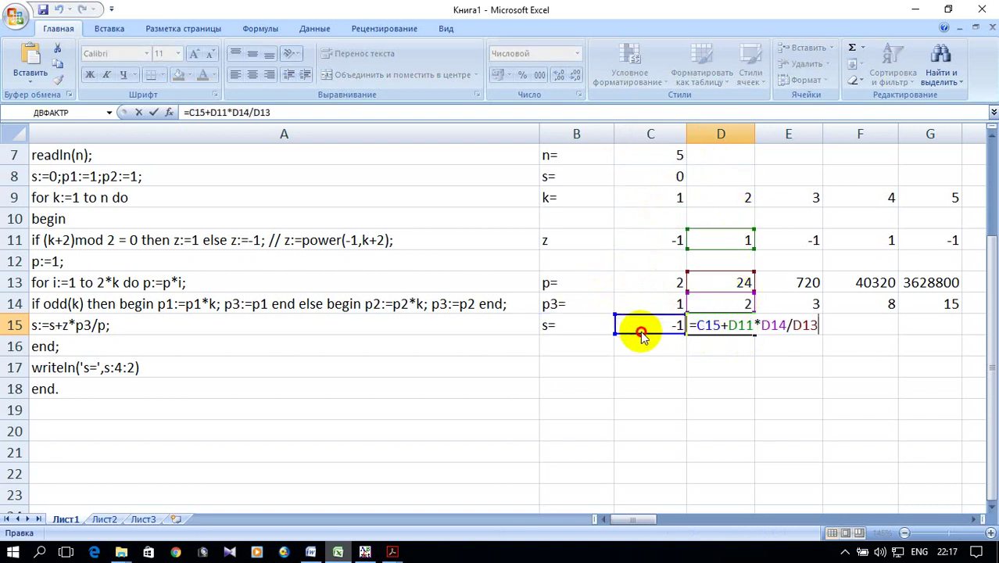
key("Return")
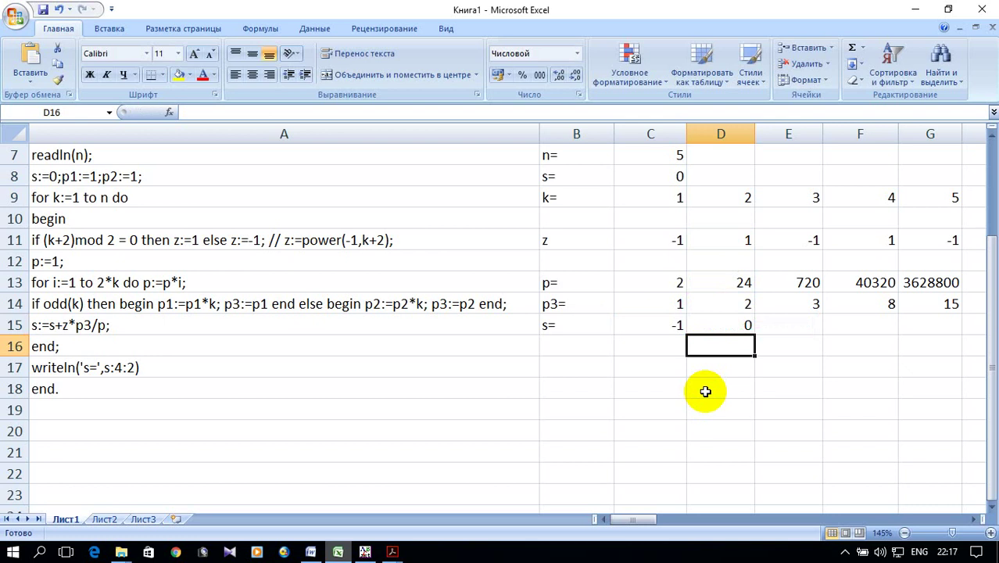
left_click(729, 326)
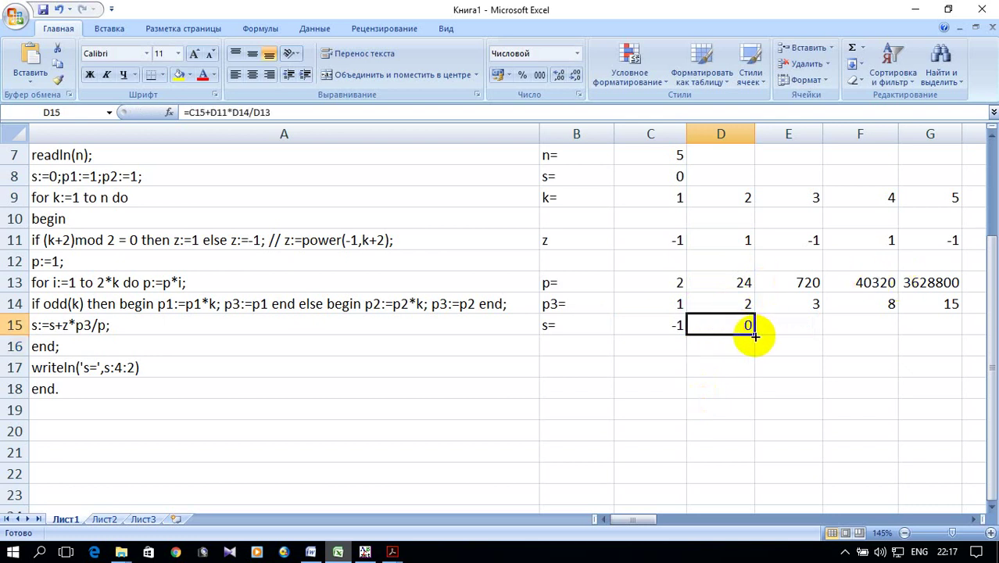
left_click_drag(754, 335, 936, 340)
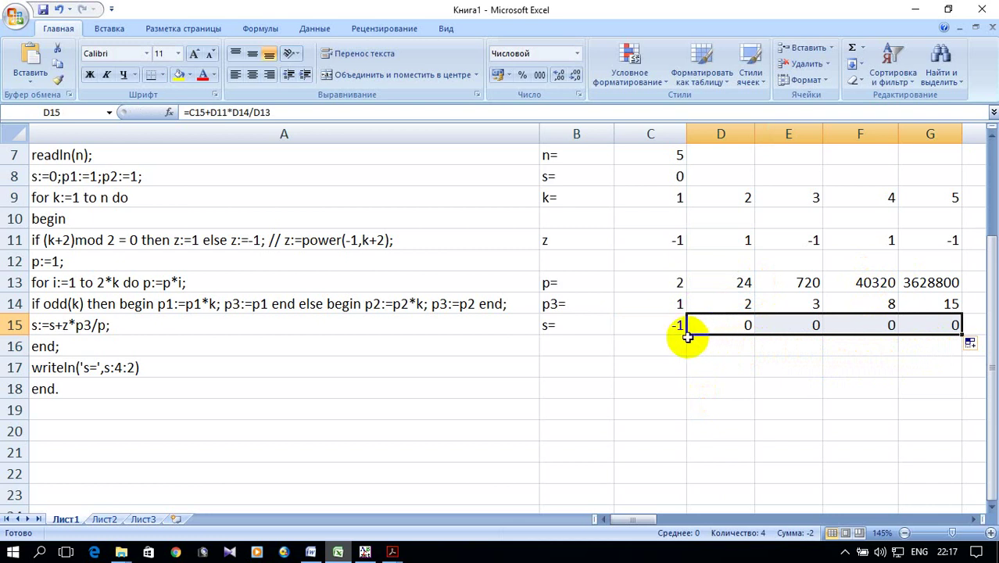
double_click(704, 327)
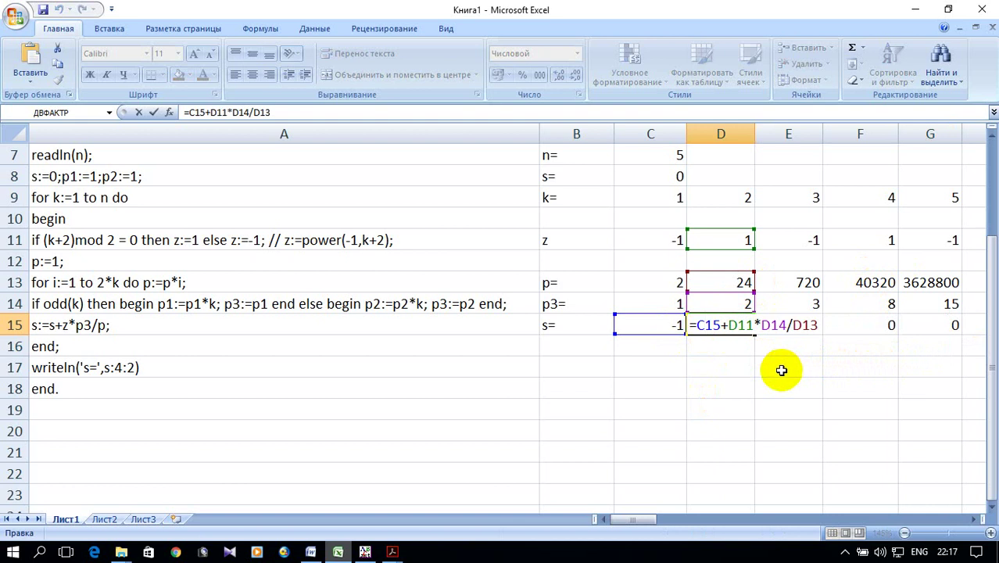
left_click(748, 380)
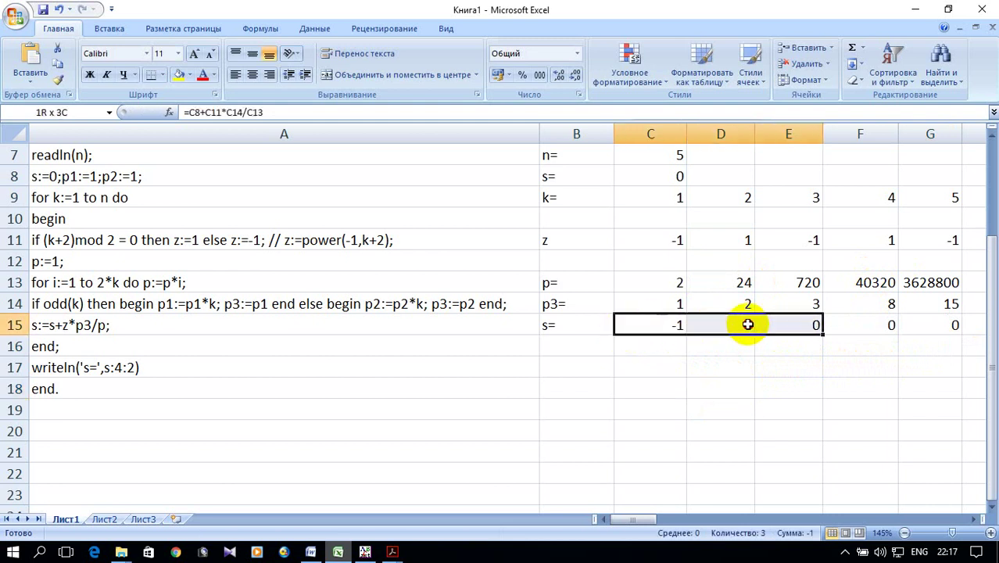
Step: Show the sums C15:G15 to five decimals, ending at -0,42064, and compare with Pascal
left_click_drag(620, 329, 928, 328)
left_click(558, 74)
left_click(558, 74)
left_click(558, 74)
left_click(558, 75)
left_click(558, 74)
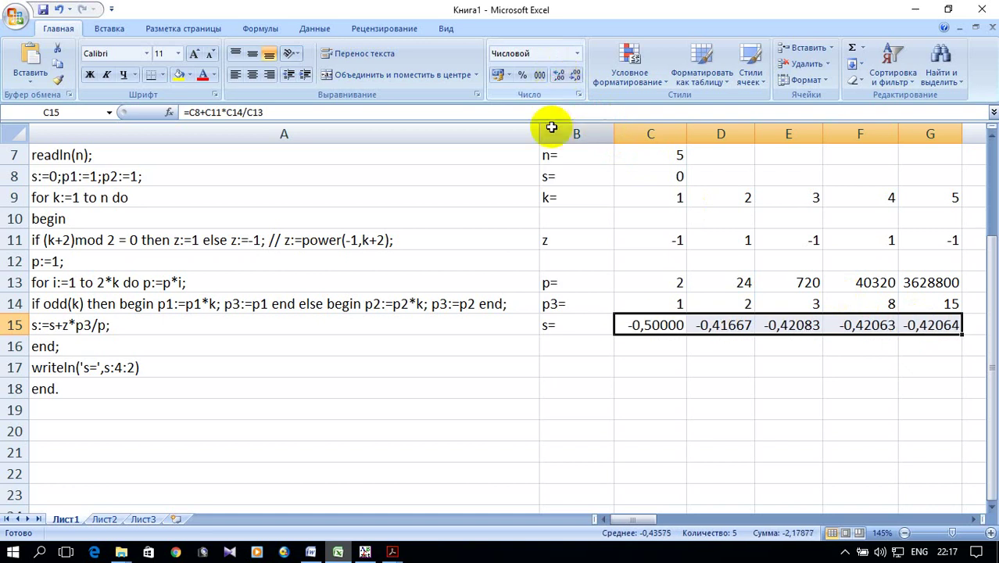
left_click(365, 551)
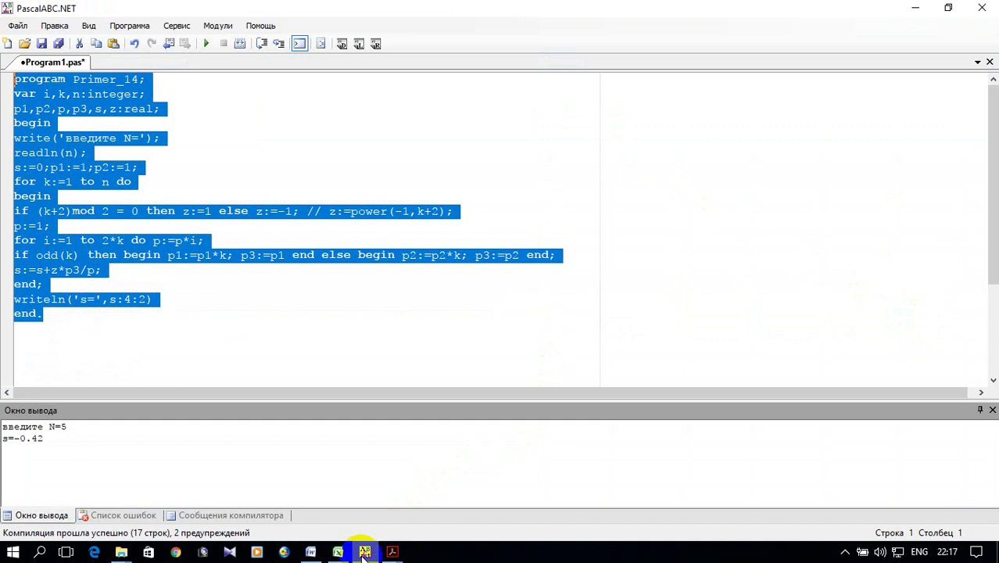
Step: Round C15:G15 to two decimals so G15 reads -0,42, matching Pascal's s=-0.42
left_click(338, 552)
left_click(918, 328)
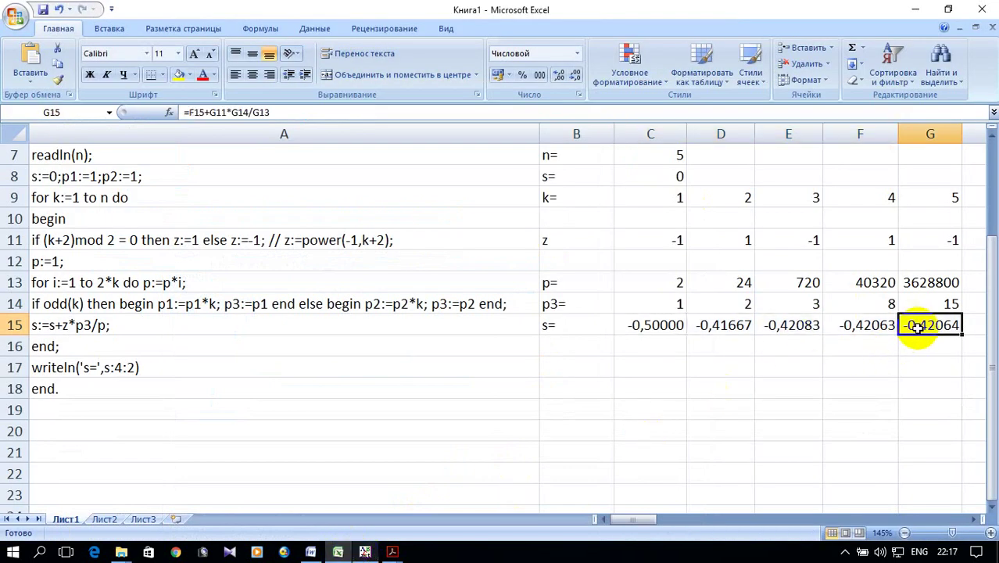
left_click(630, 327)
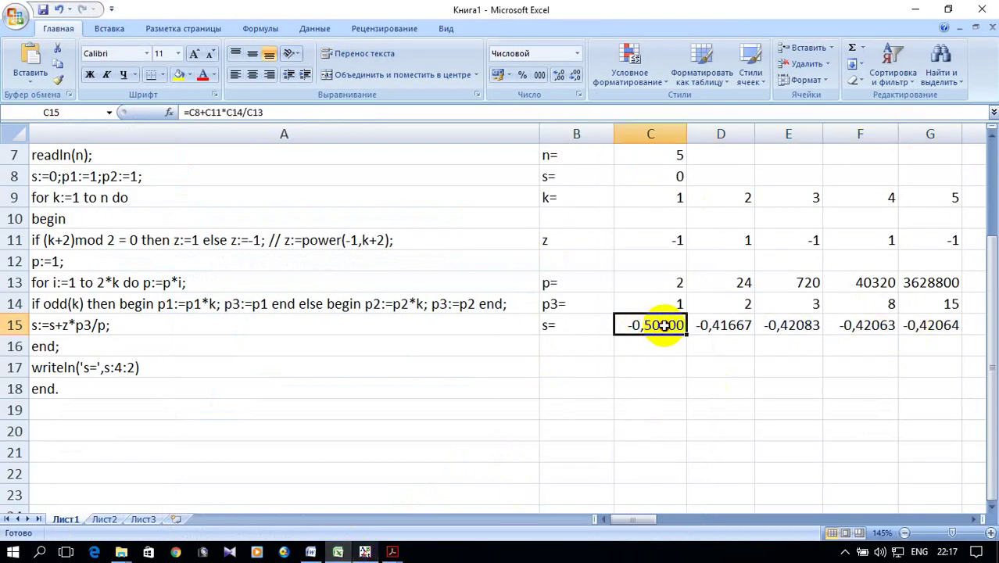
left_click_drag(662, 325, 920, 324)
left_click(574, 74)
left_click(575, 74)
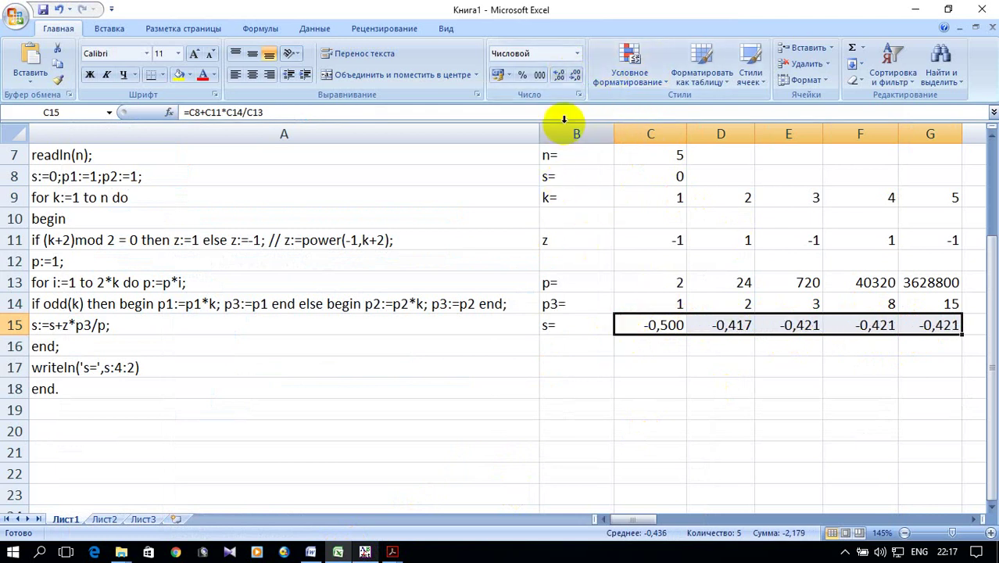
left_click(574, 74)
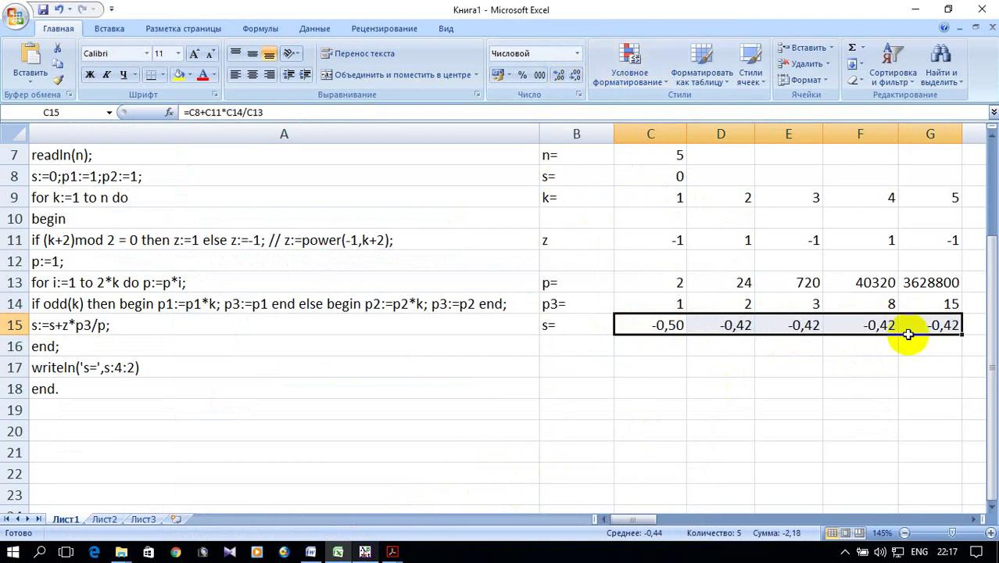
left_click(939, 324)
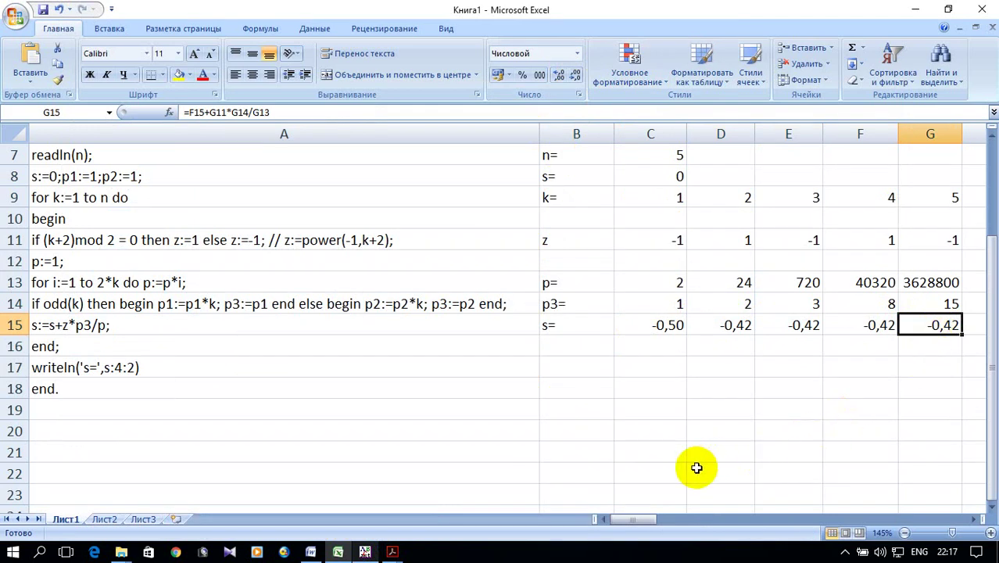
left_click(364, 552)
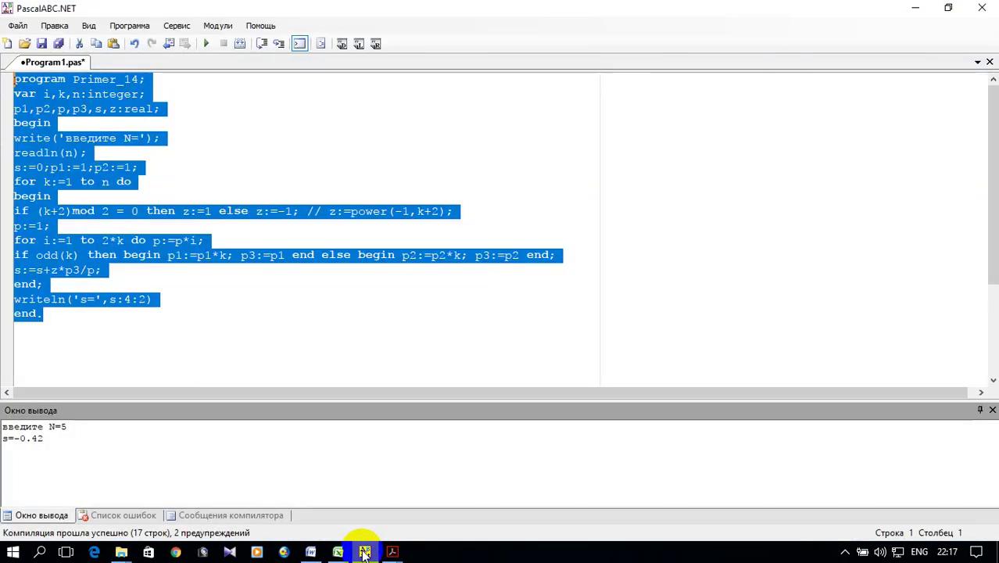
left_click(364, 552)
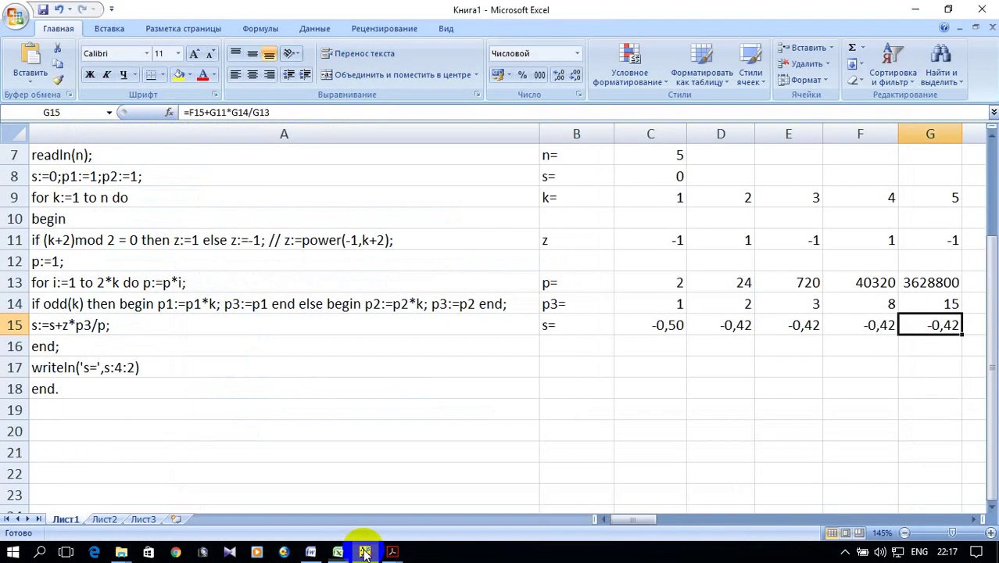
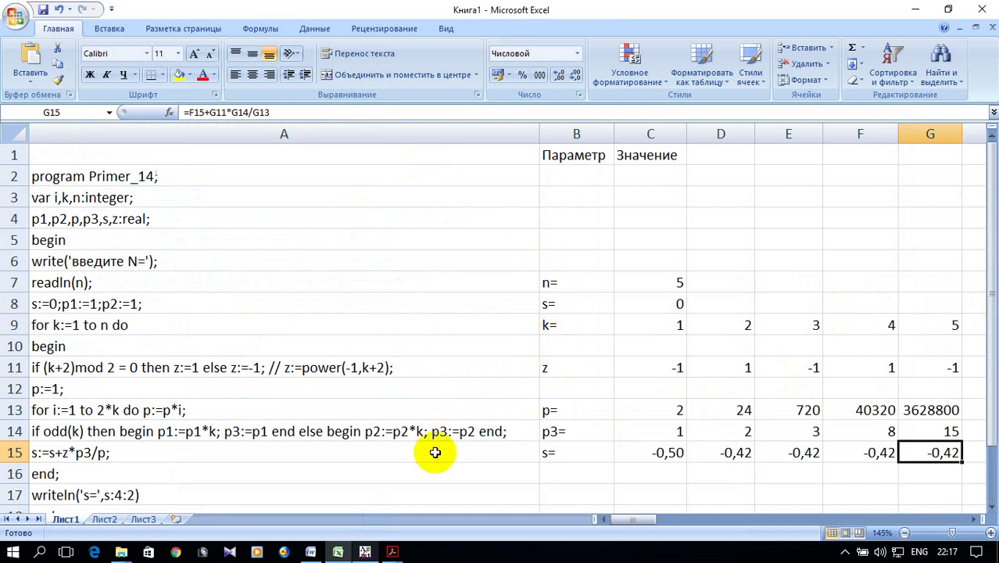
Step: Select and copy the infinite-series task sentence from Example_14.pdf in Acrobat Reader
left_click(311, 552)
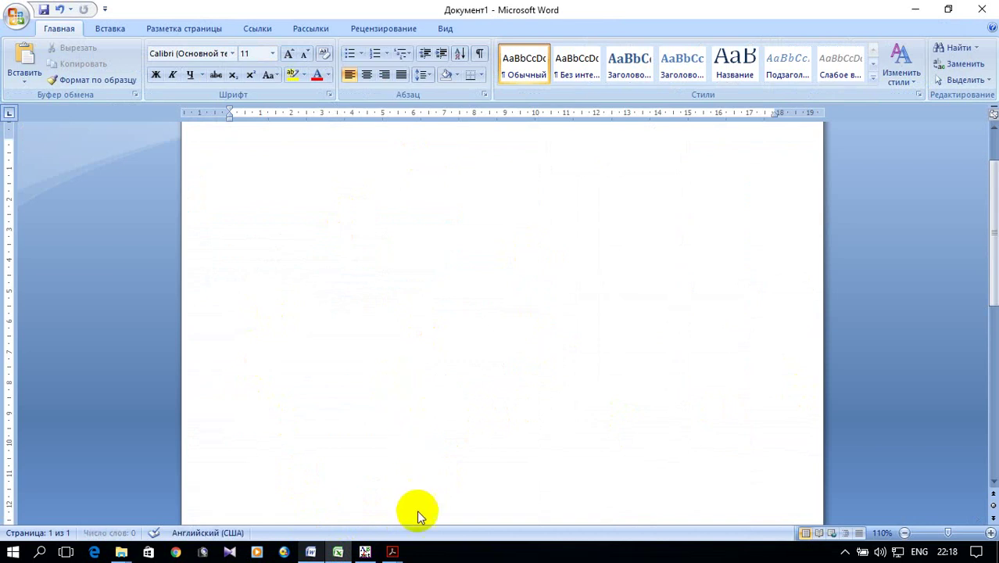
mouse_move(384, 558)
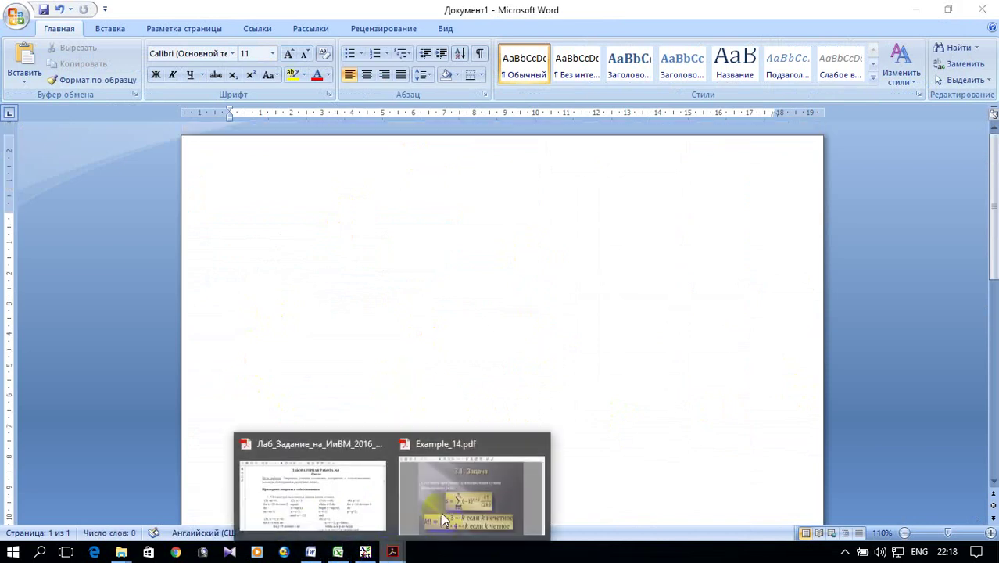
left_click(440, 512)
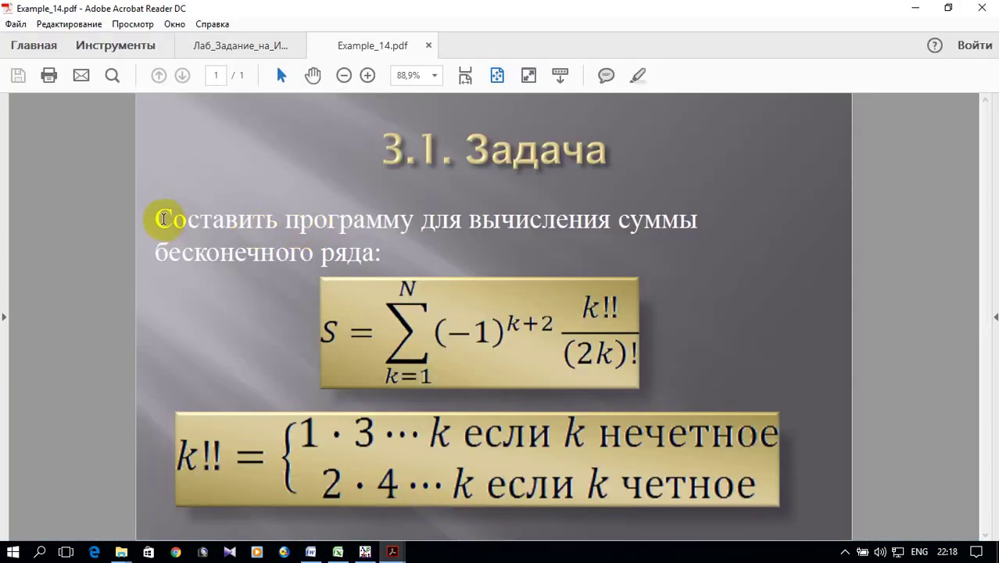
left_click_drag(160, 219, 389, 353)
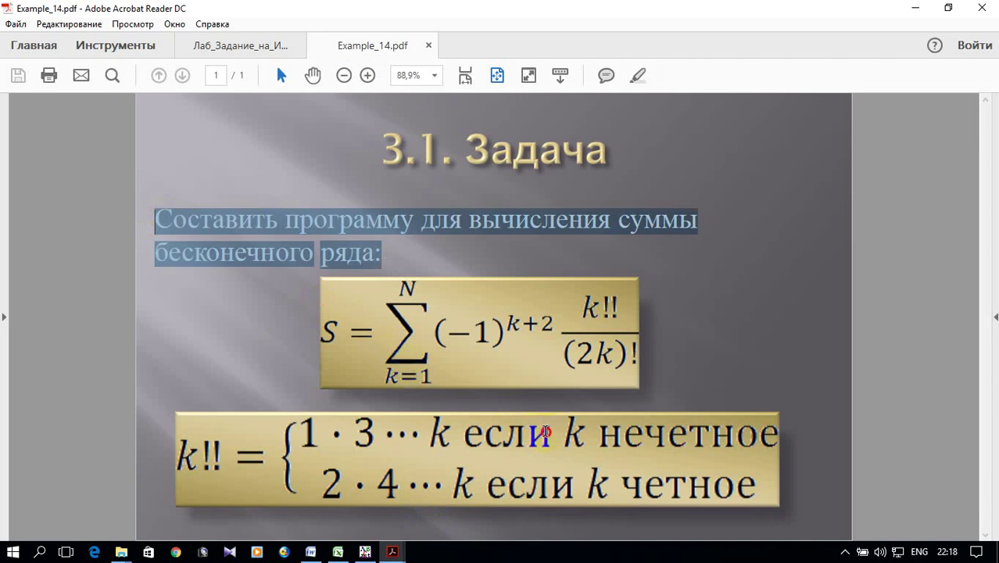
right_click(408, 225)
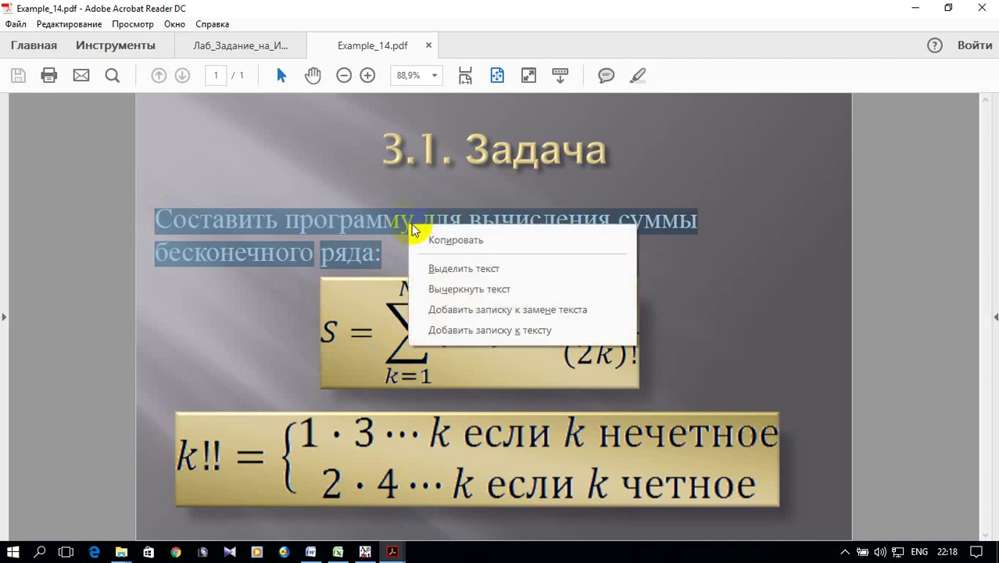
left_click(447, 236)
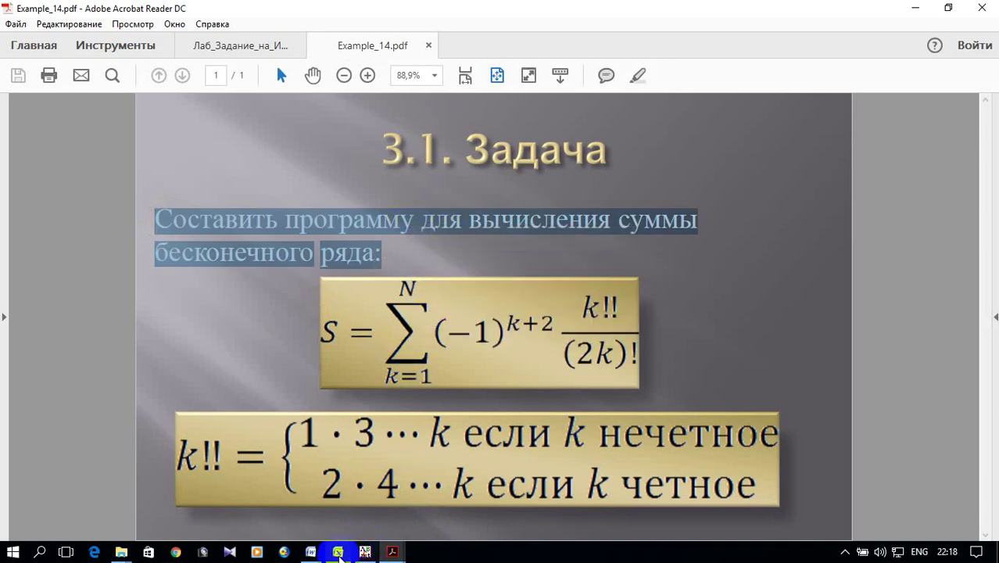
left_click(311, 551)
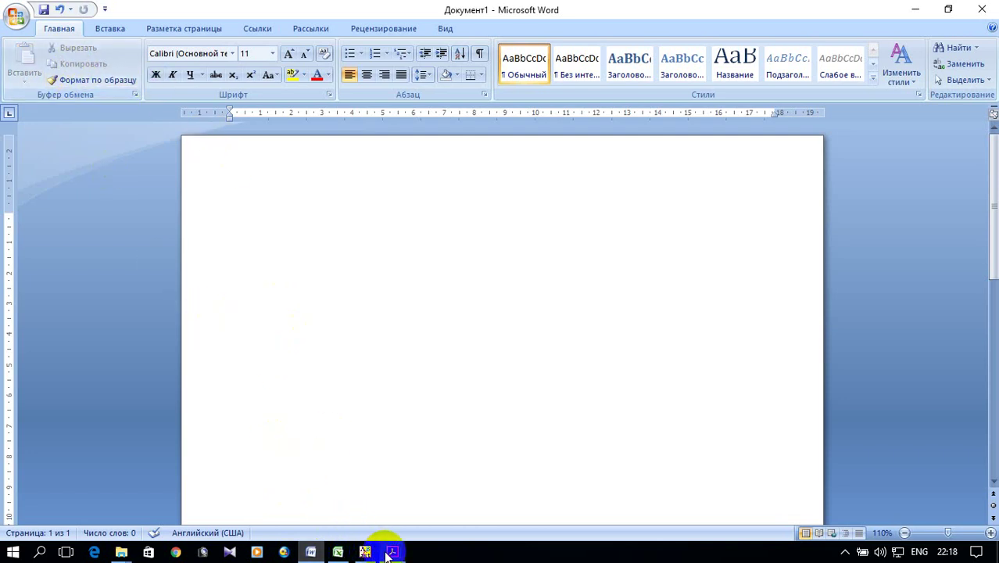
mouse_move(393, 551)
left_click(472, 519)
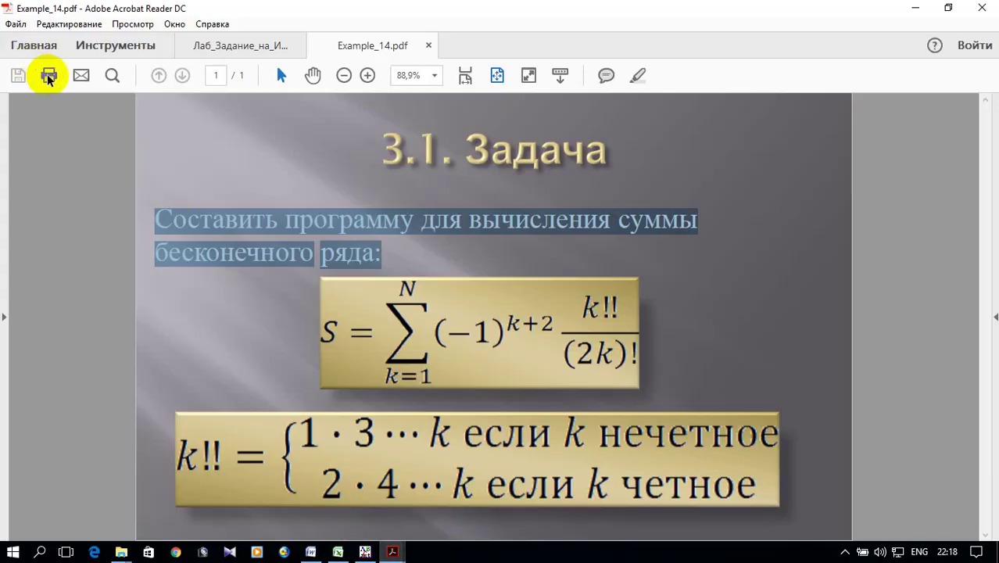
right_click(251, 229)
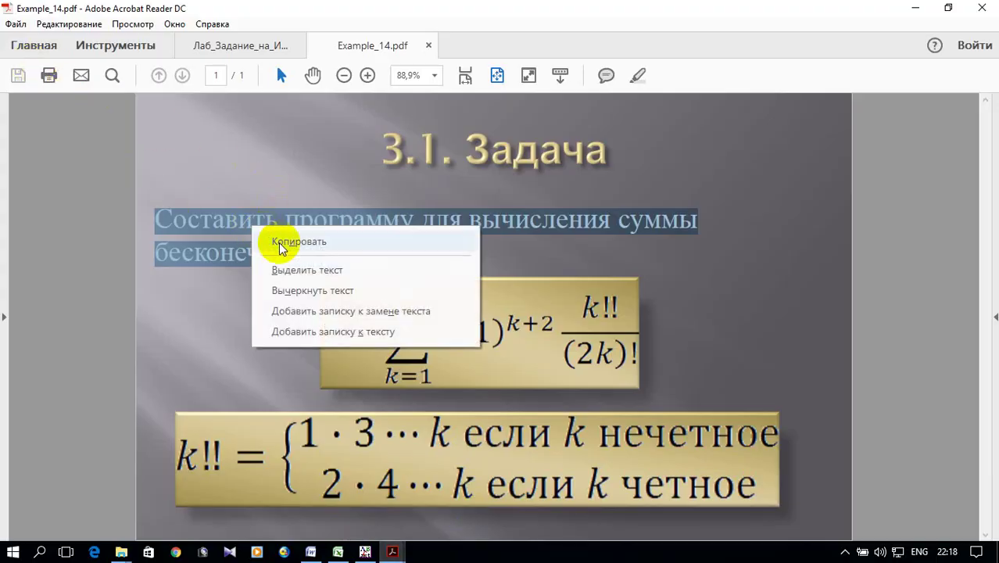
left_click(265, 240)
Step: Paste the task sentence into the Word document and set it to Times New Roman, 14 pt
left_click(310, 552)
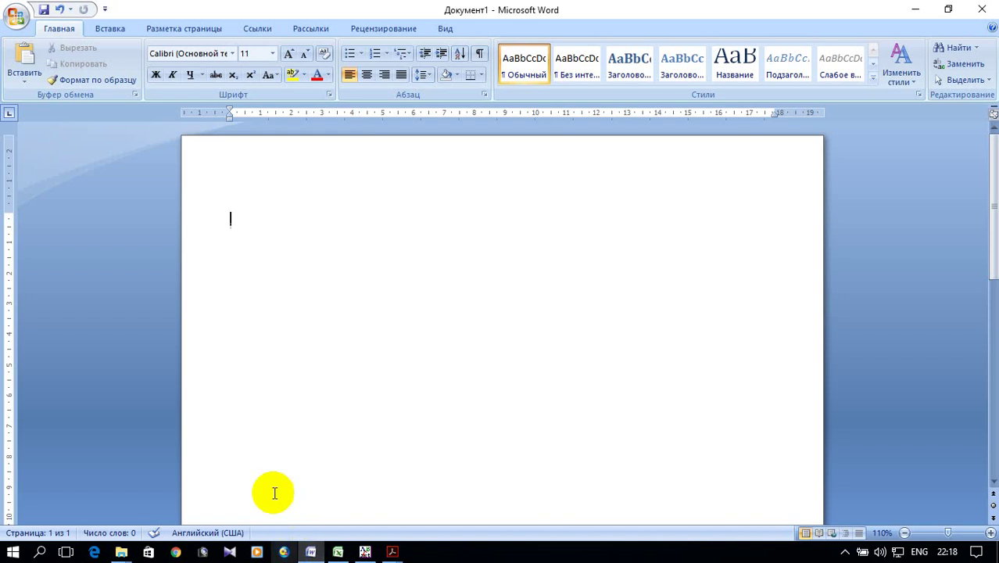
left_click(43, 62)
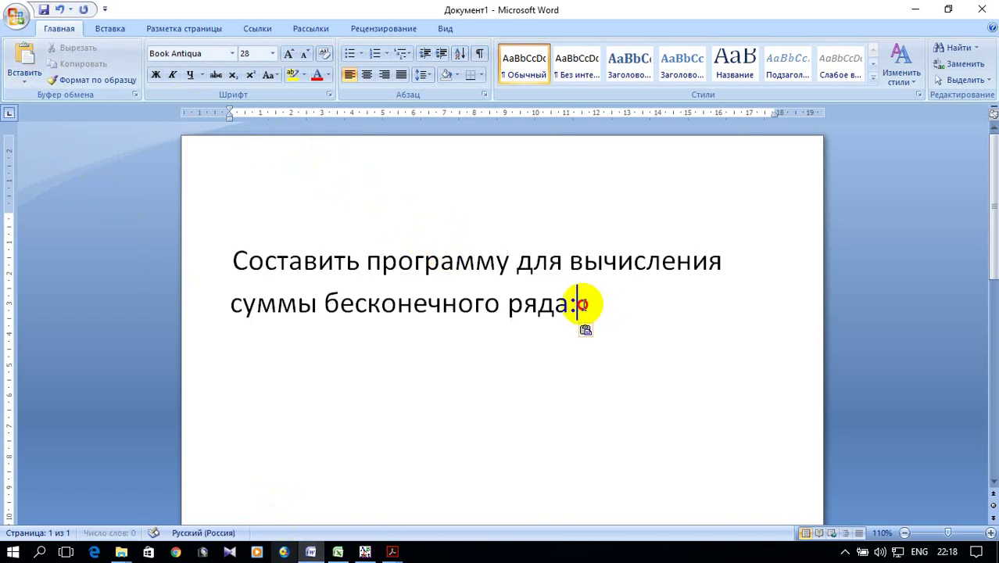
left_click_drag(580, 304, 233, 261)
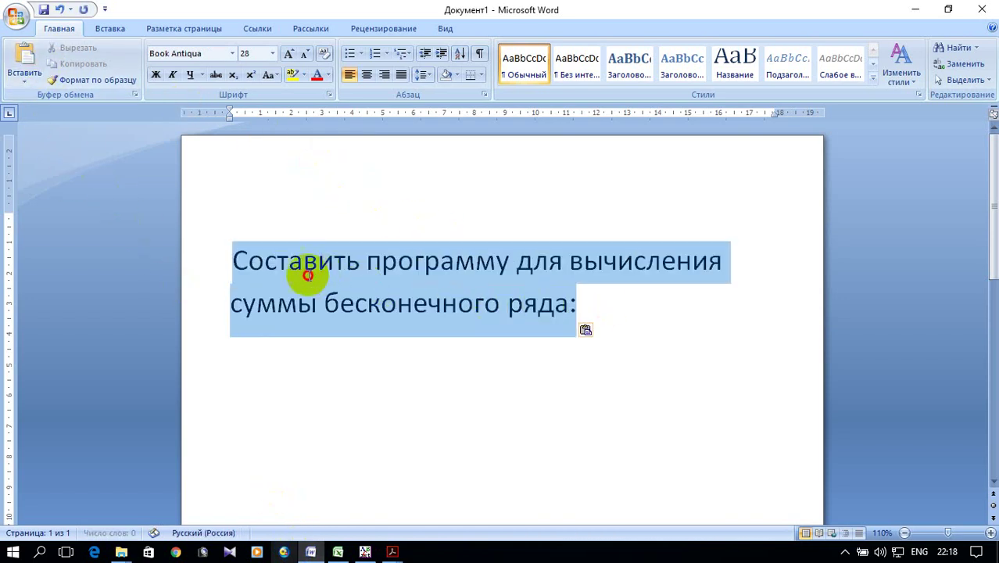
left_click(233, 55)
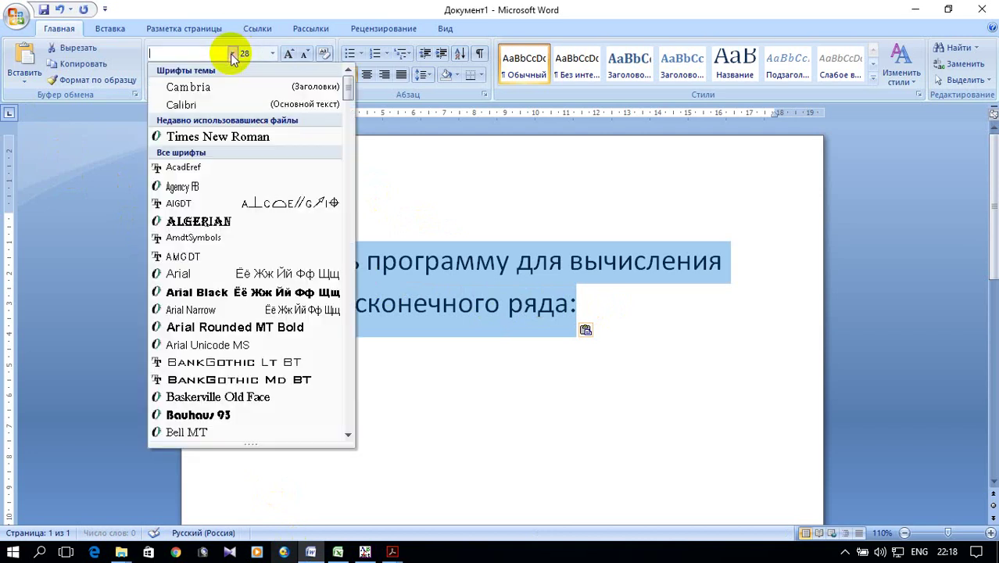
left_click(240, 137)
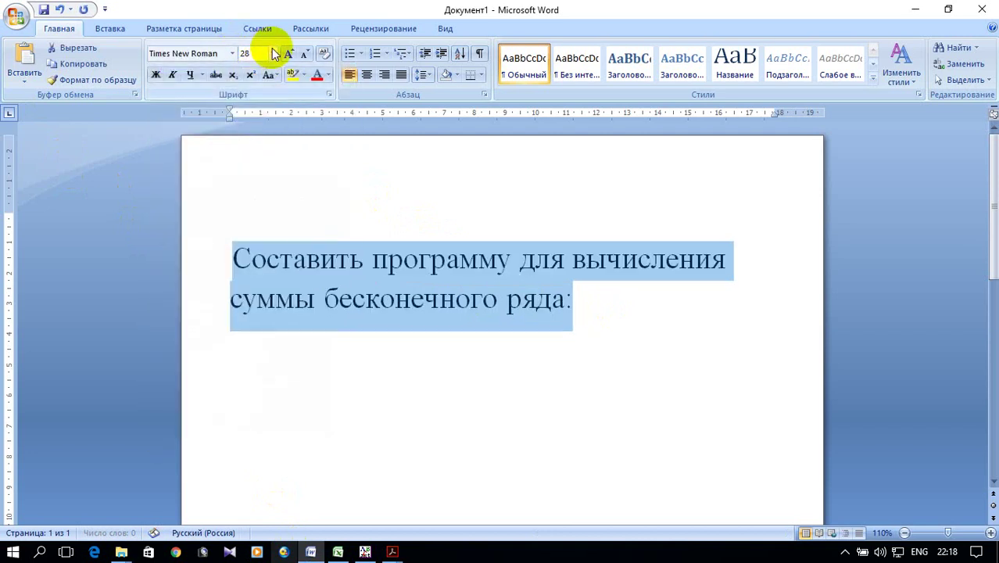
left_click(271, 53)
left_click(256, 133)
left_click(661, 249)
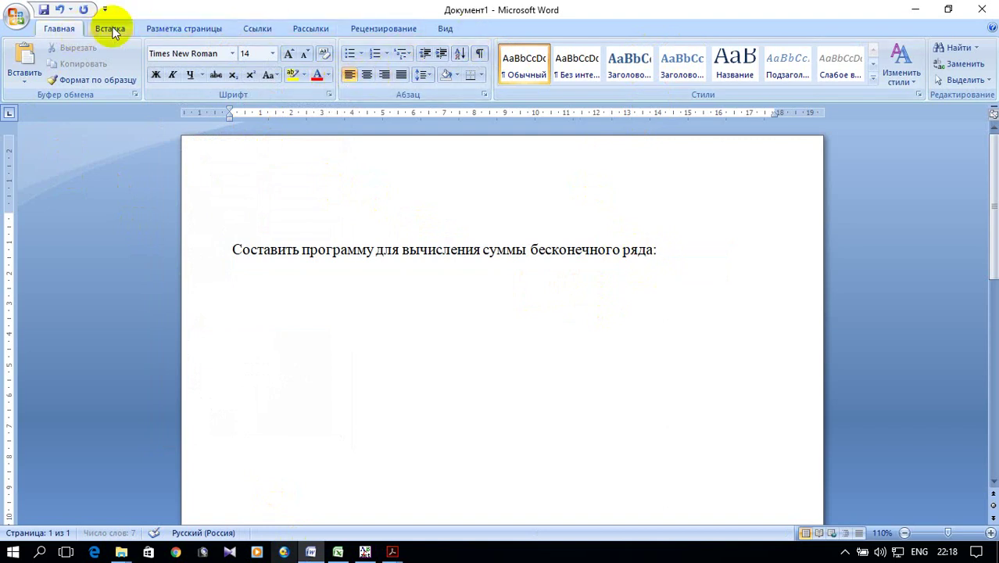
Step: Insert a new equation reading s= followed by a summation with limits
scroll(959, 97, "down", 1)
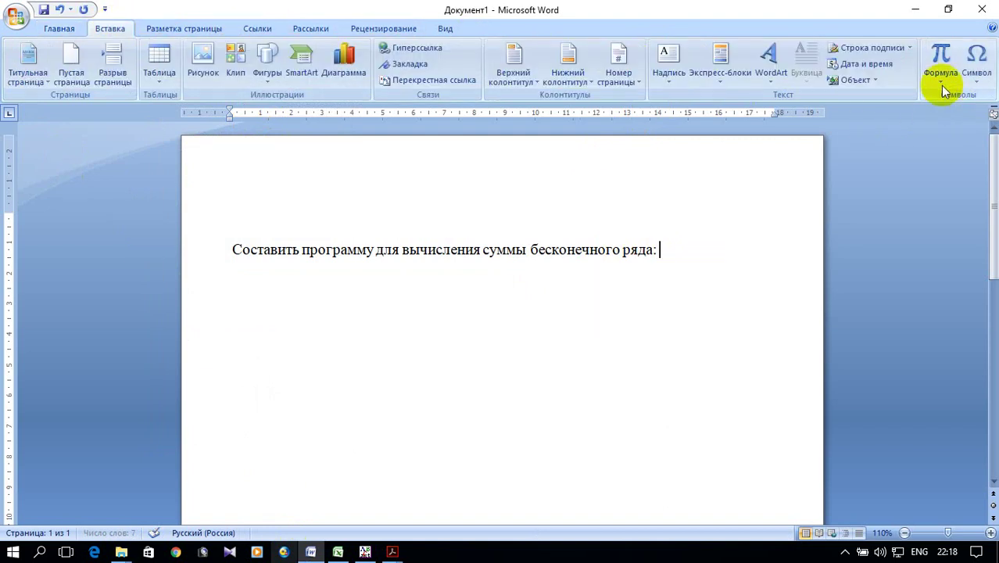
left_click(936, 82)
left_click(785, 408)
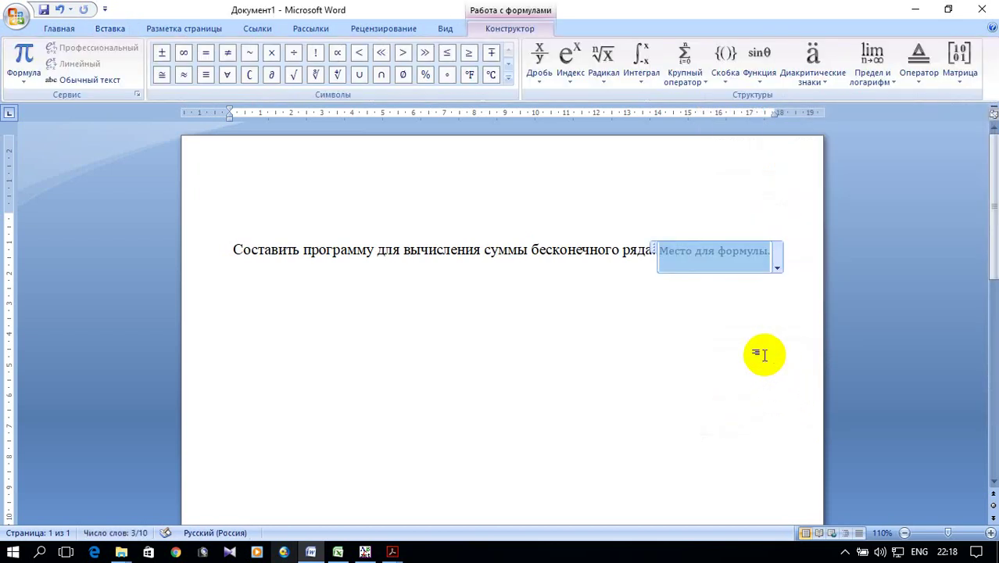
type("s")
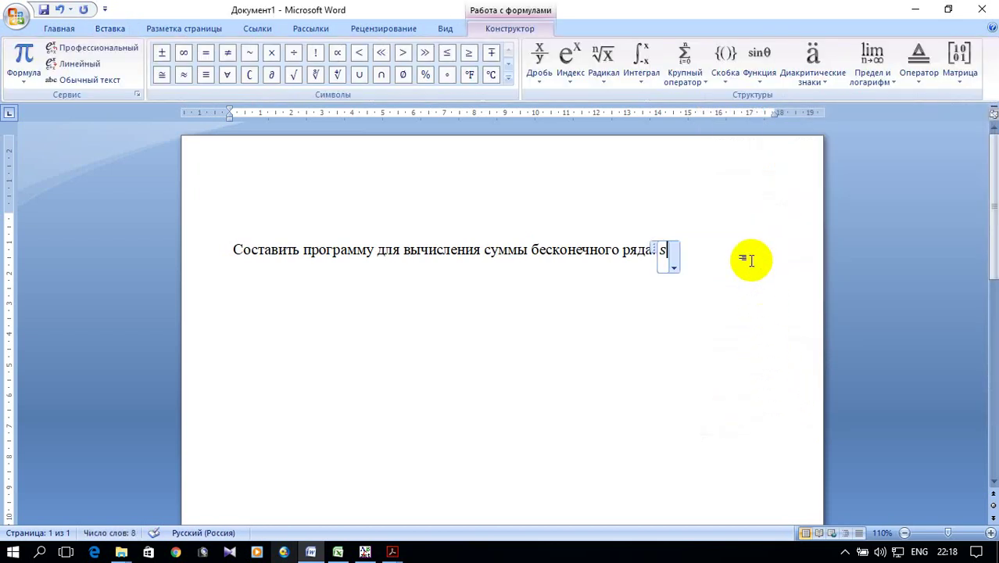
type(" =")
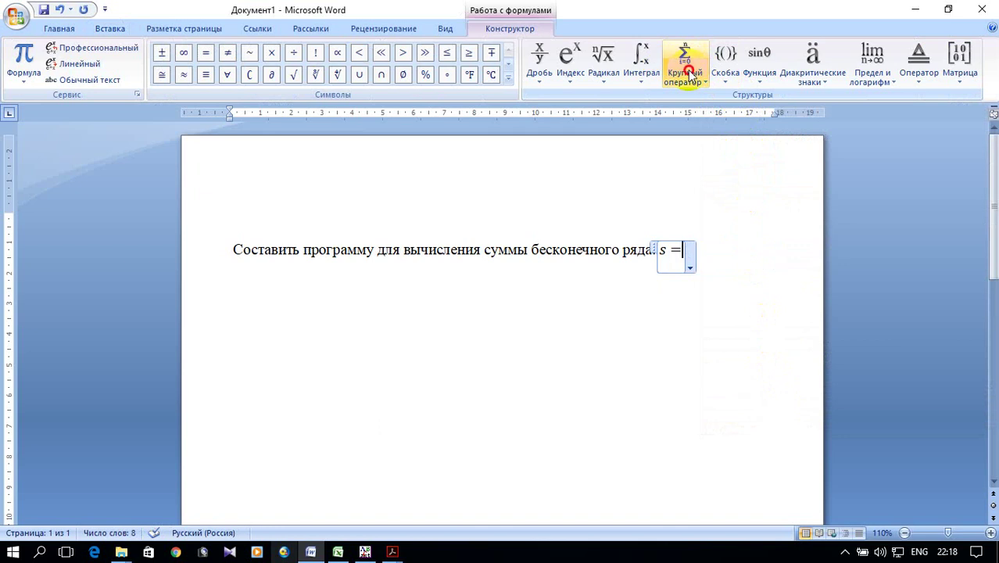
left_click(684, 66)
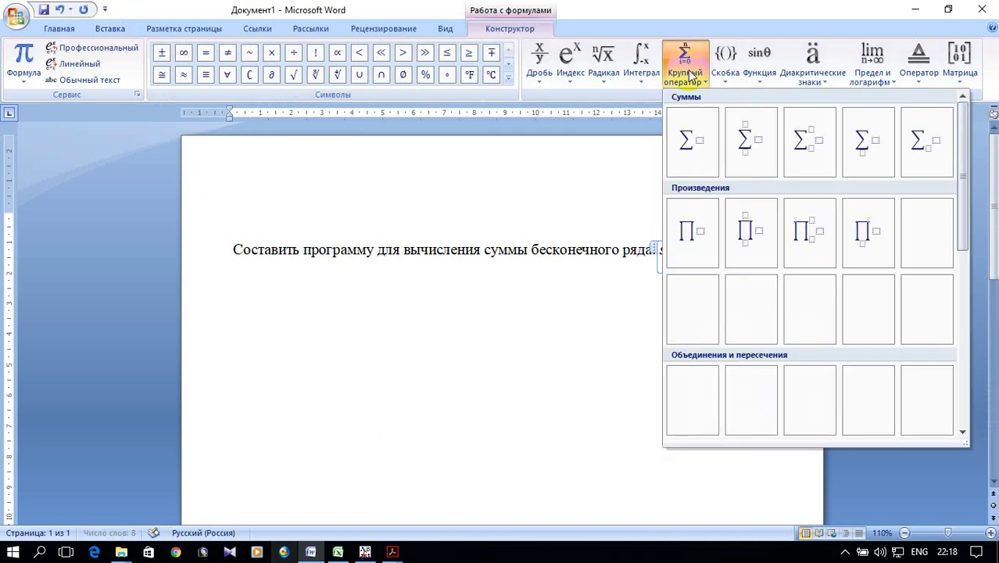
left_click(758, 147)
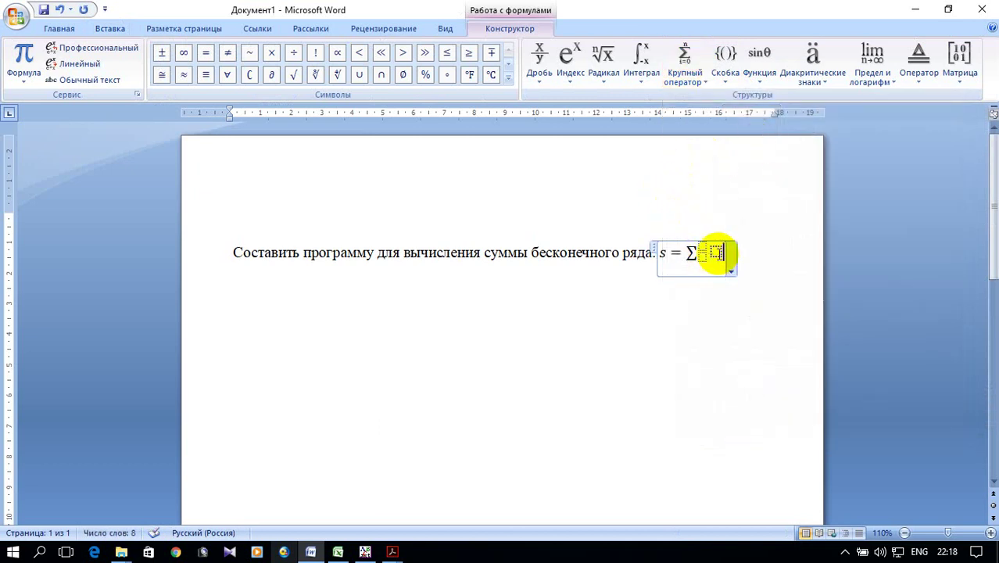
Step: Fill the sum's limits with i=1 below and capital N above
left_click(717, 252)
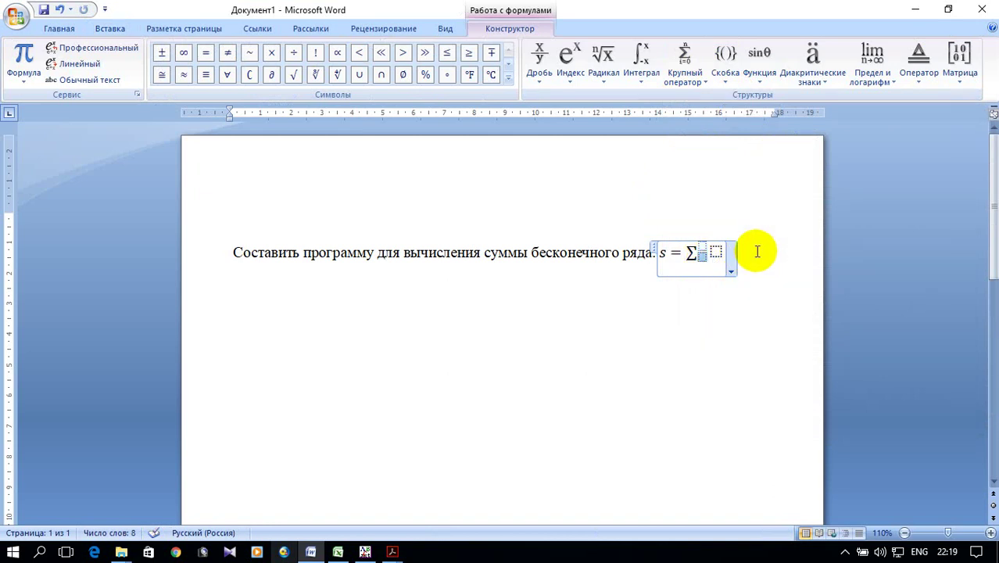
type("i=")
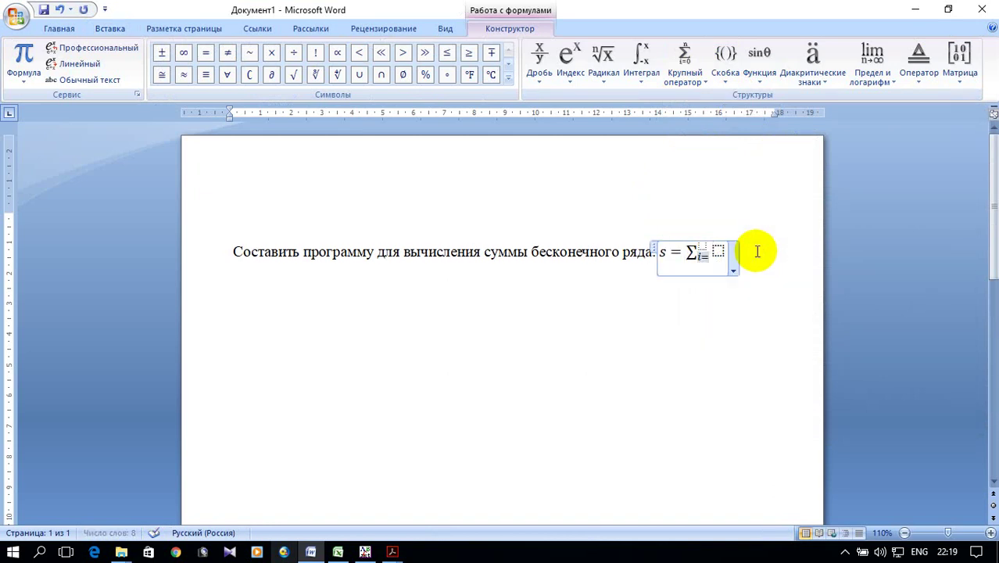
type("1")
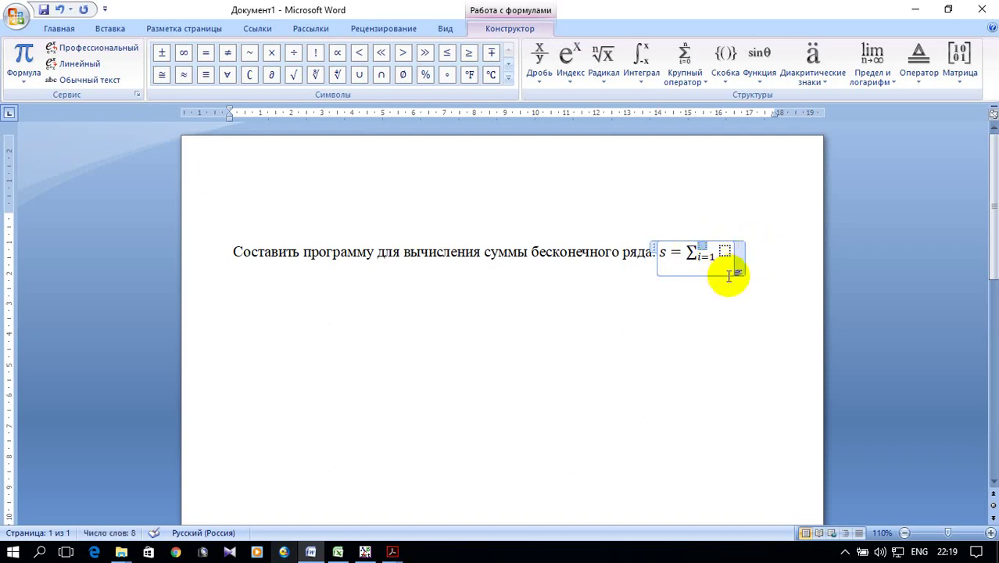
type("n")
key("BackSpace")
type("N")
key("BackSpace")
type("N")
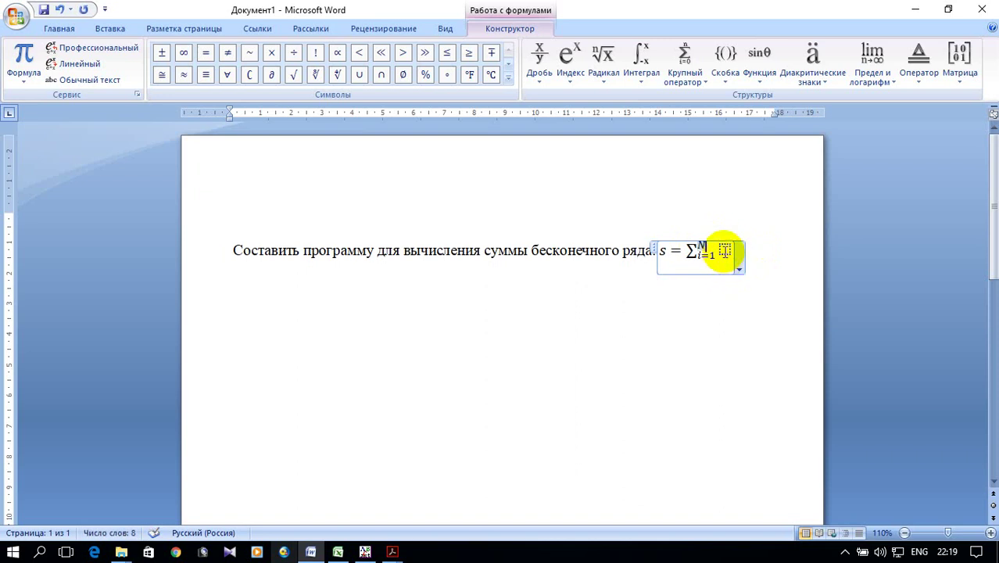
left_click(725, 59)
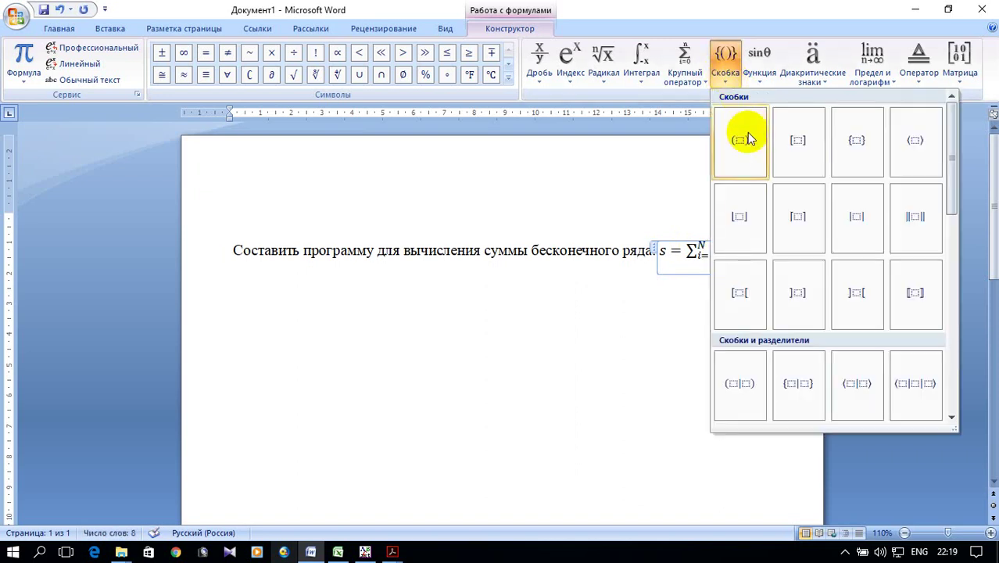
Step: Try adding parentheses after the sum, undoing the misplaced attempts
left_click(745, 138)
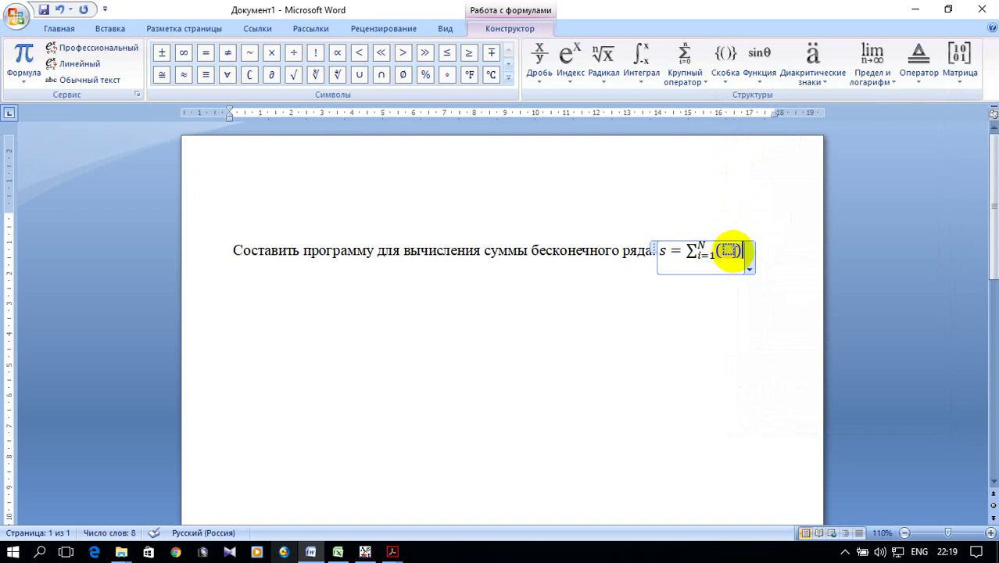
key("ctrl+z")
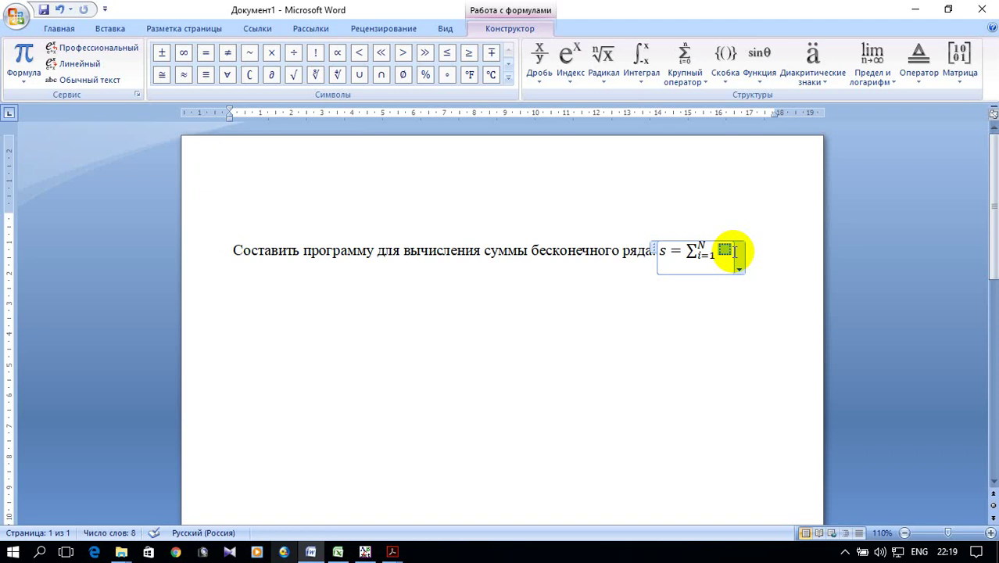
key("shift+Left")
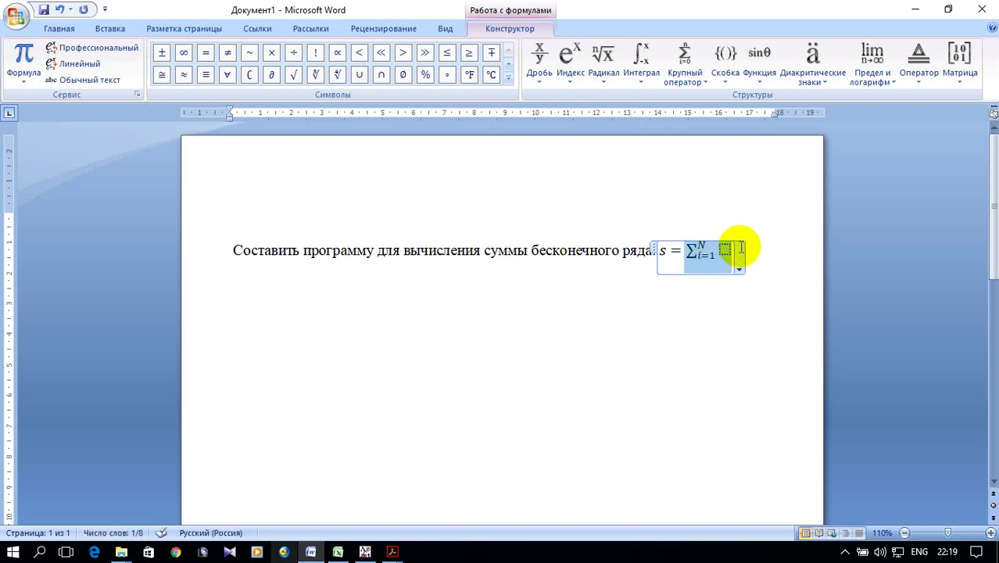
left_click(724, 248)
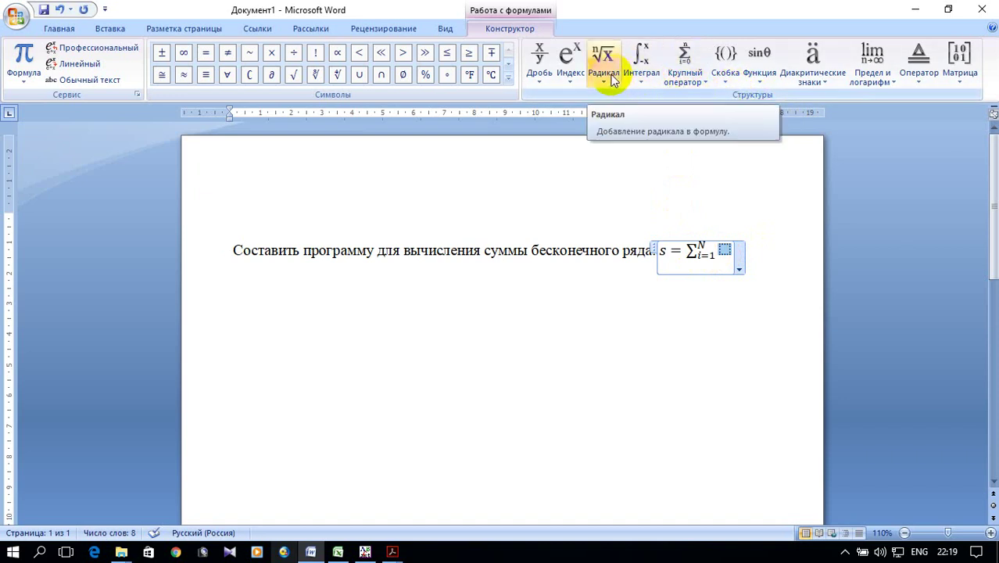
left_click(719, 69)
left_click(739, 134)
left_click(727, 250)
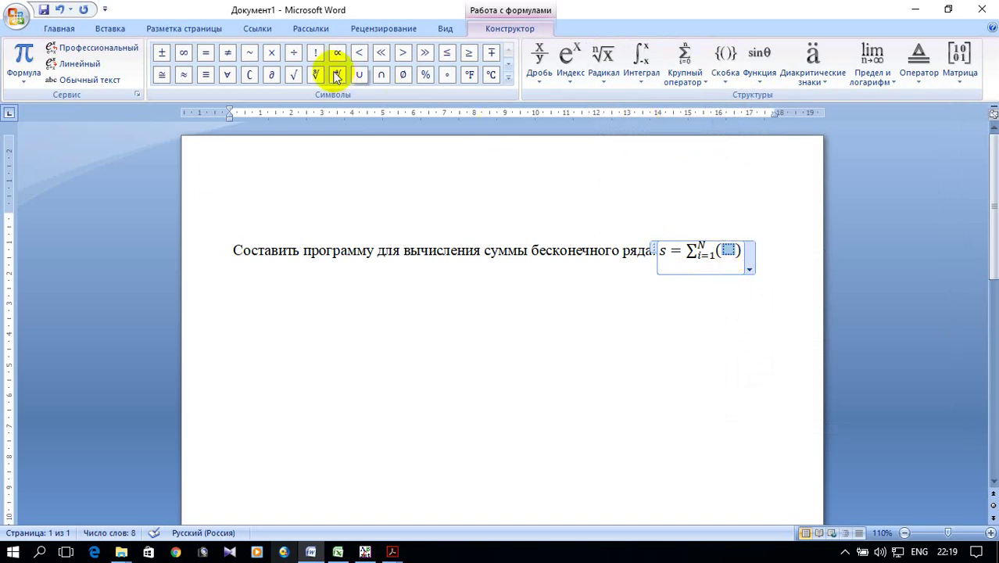
left_click(61, 11)
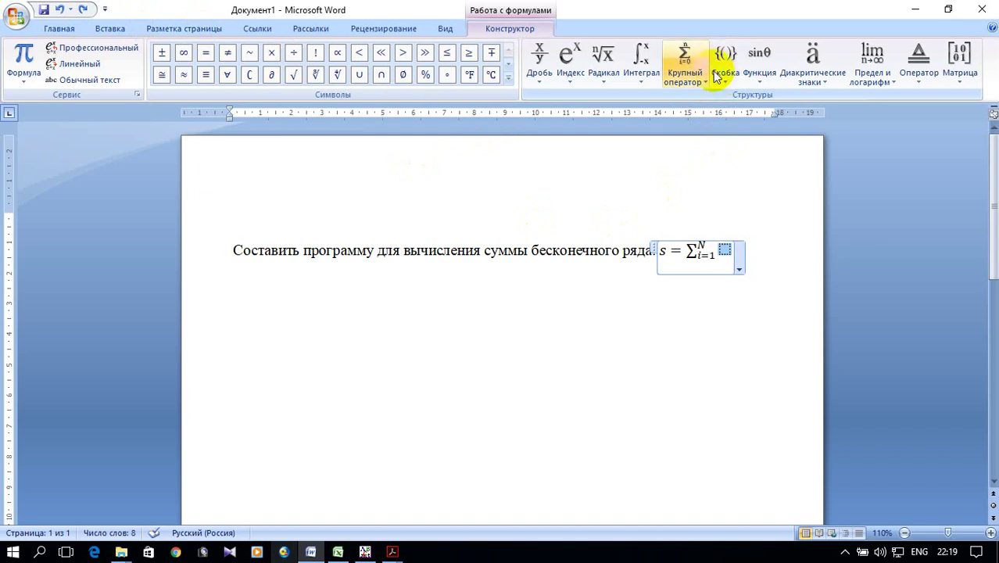
Step: Insert a superscript template after the sum, wrap its base in parentheses and type -1
left_click(568, 73)
left_click(585, 139)
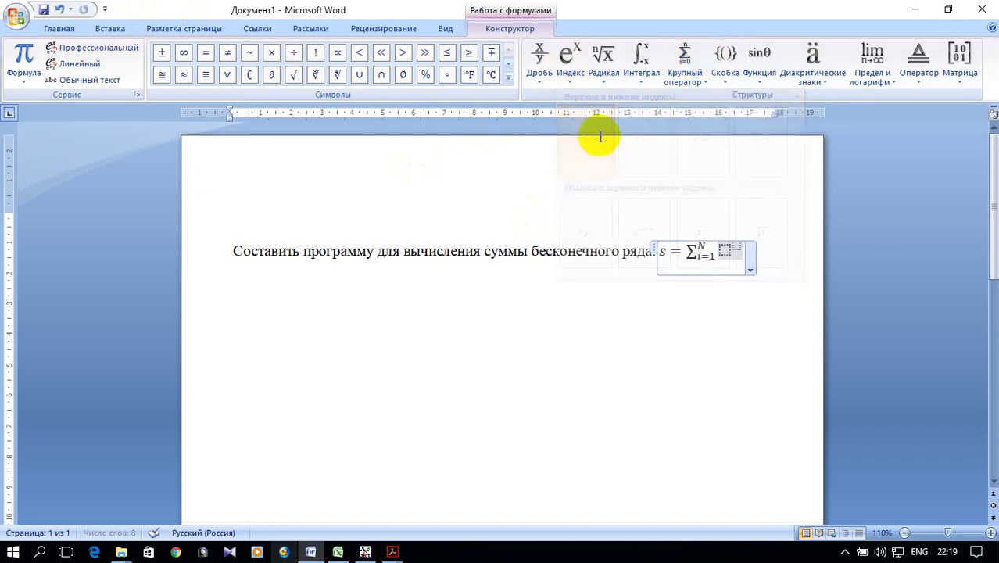
left_click(725, 250)
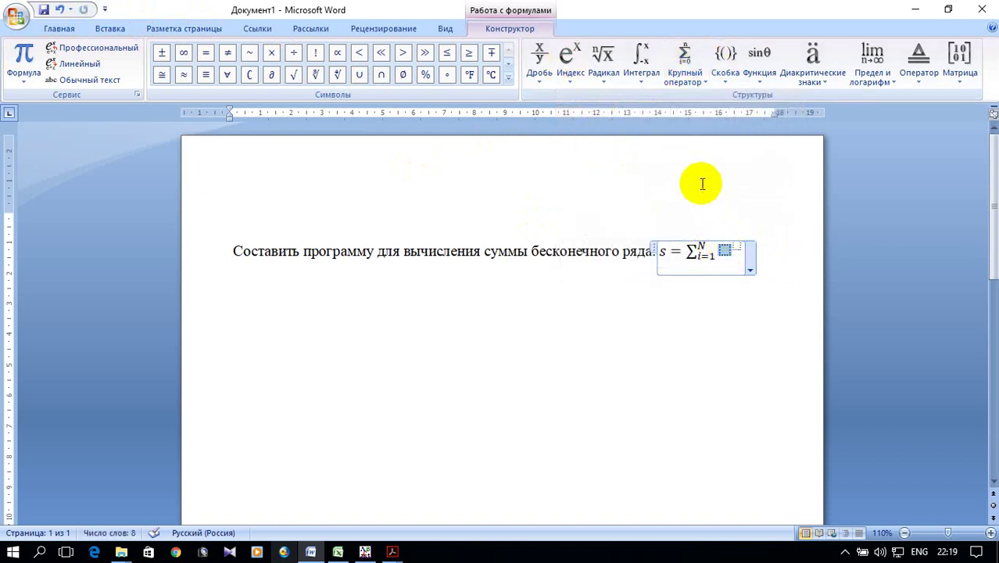
left_click(725, 69)
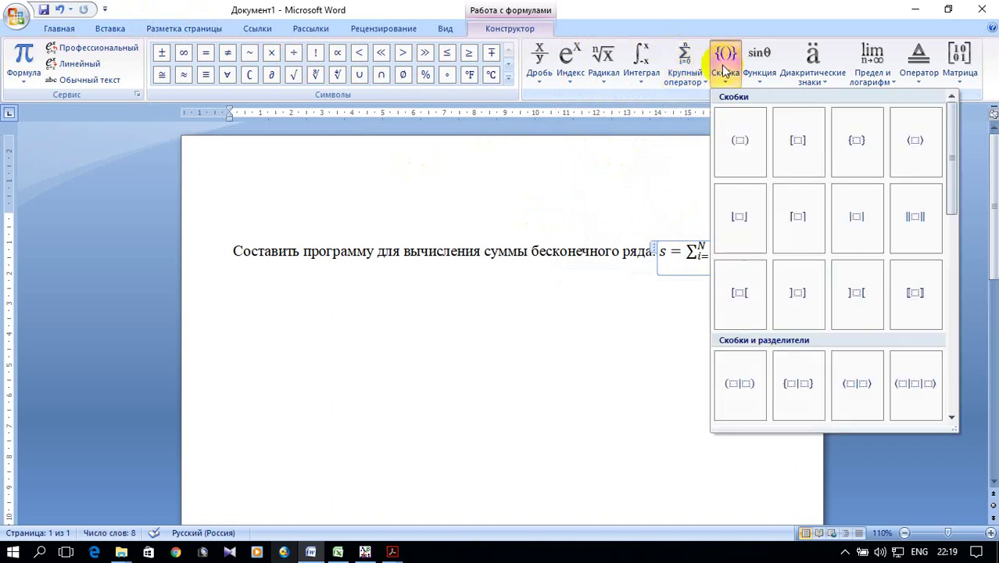
left_click(737, 138)
left_click(728, 250)
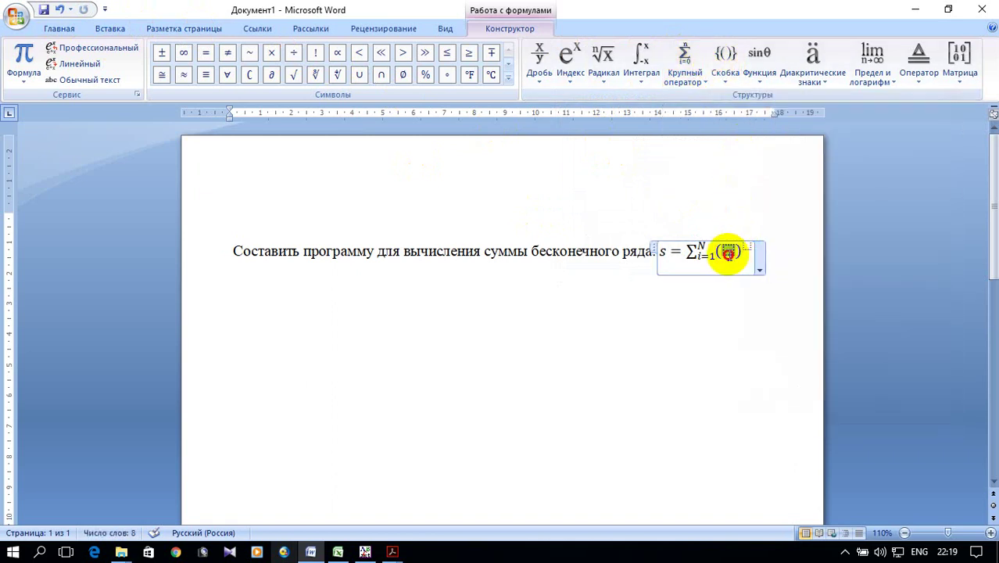
type("-1")
type("^")
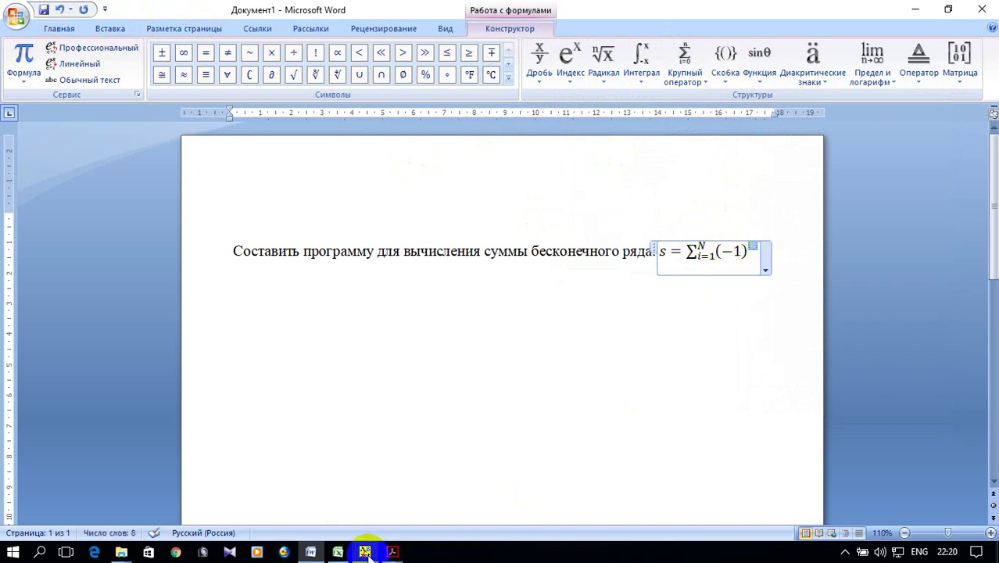
Step: Check the PDF and give (−1) the exponent k+2
mouse_move(393, 552)
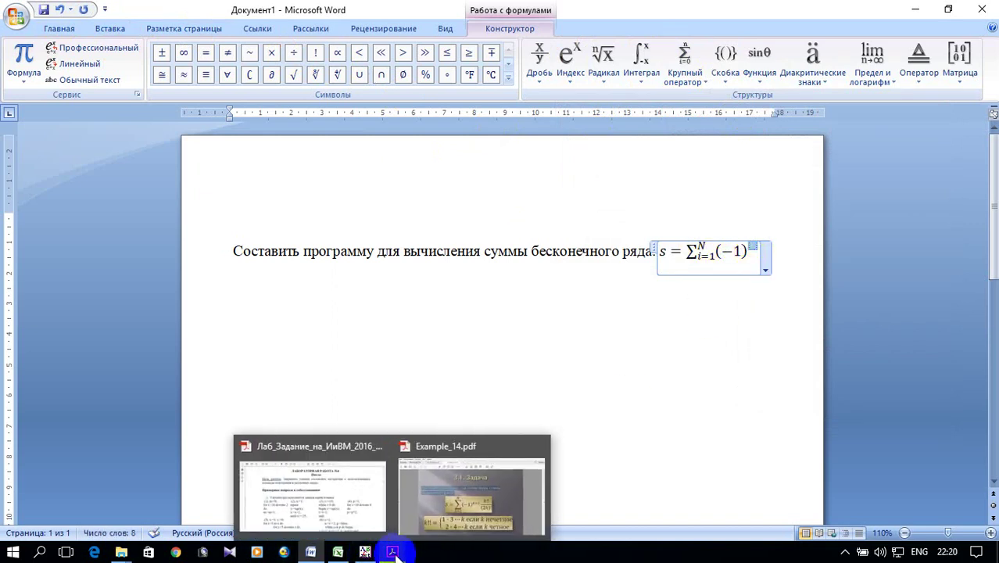
left_click(471, 489)
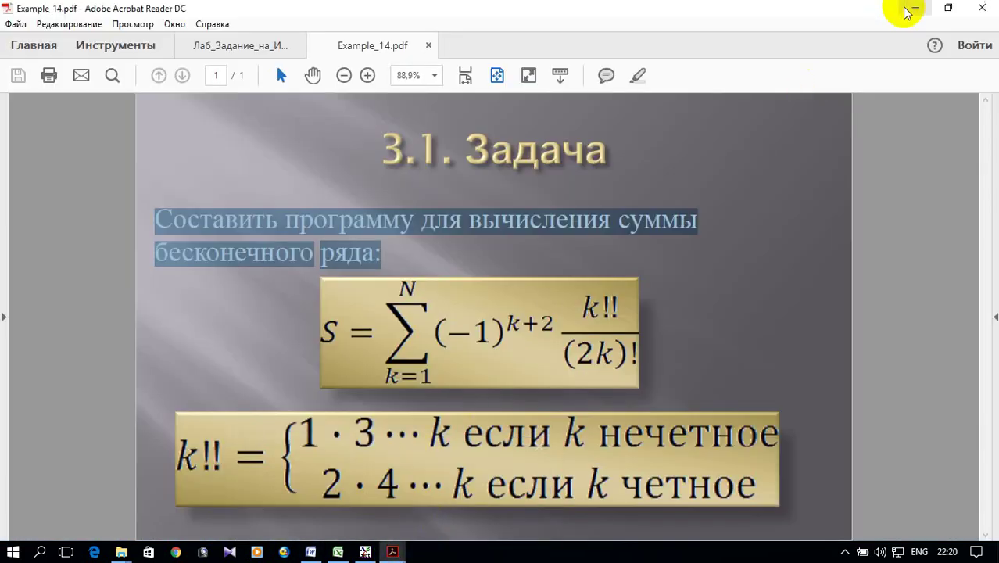
left_click(908, 10)
type("k+2)")
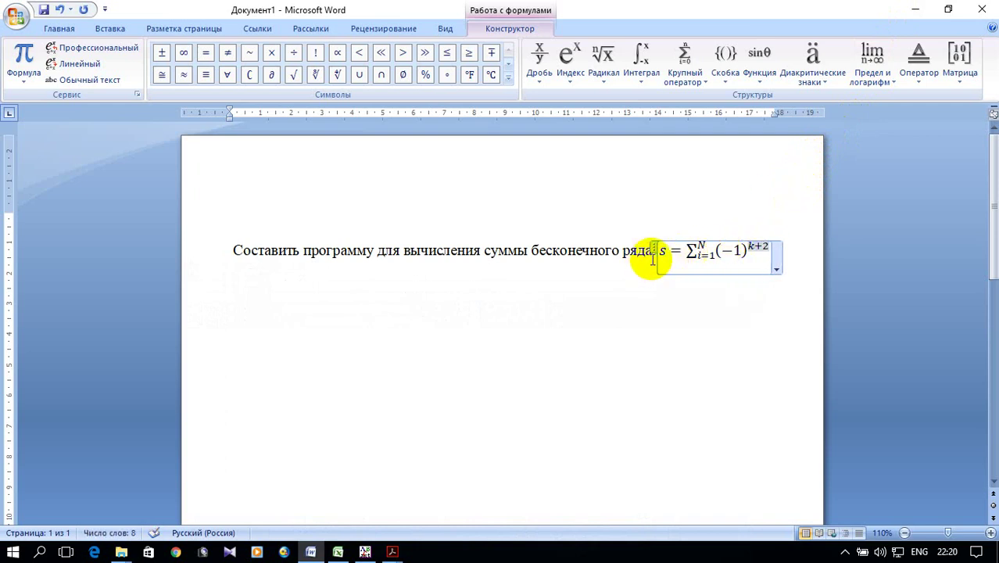
key("shift+Left")
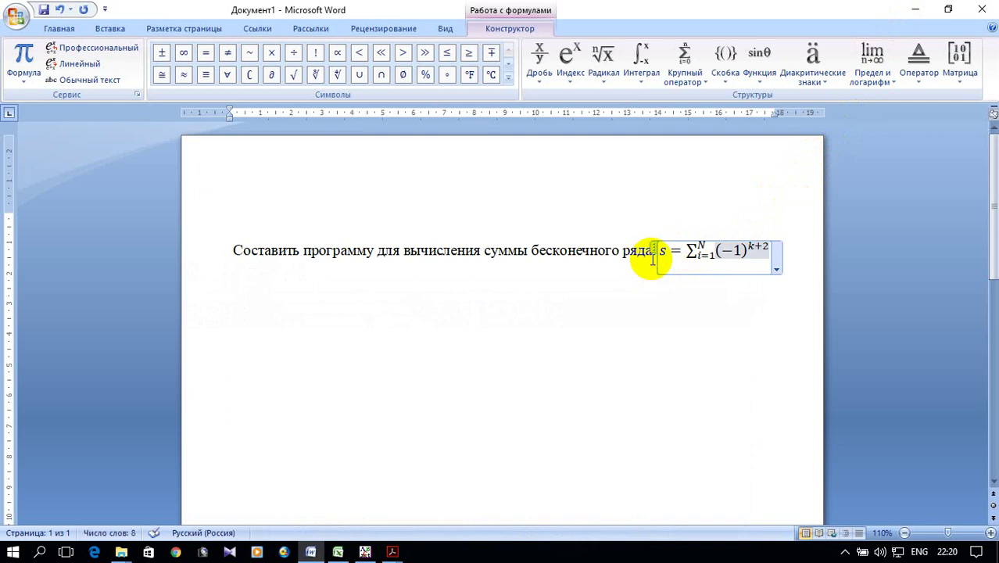
Step: Add a stacked fraction k!! over 2k! after the power term
left_click(548, 76)
left_click(557, 140)
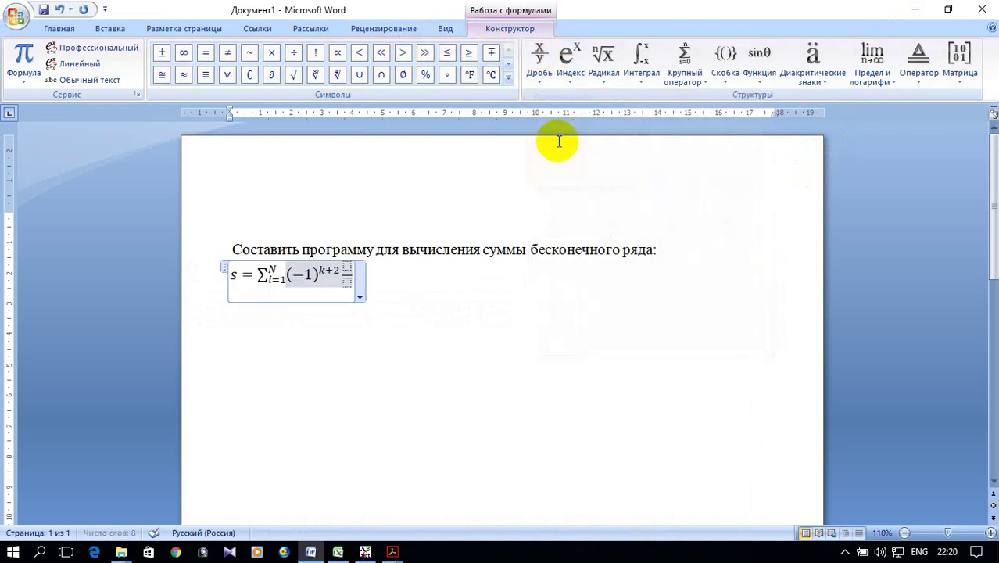
left_click(347, 266)
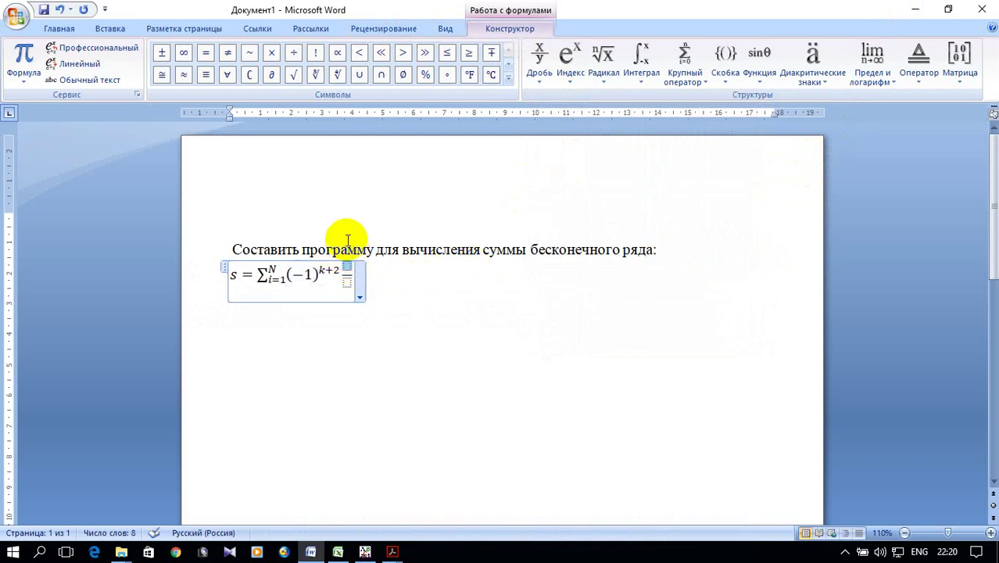
type("k")
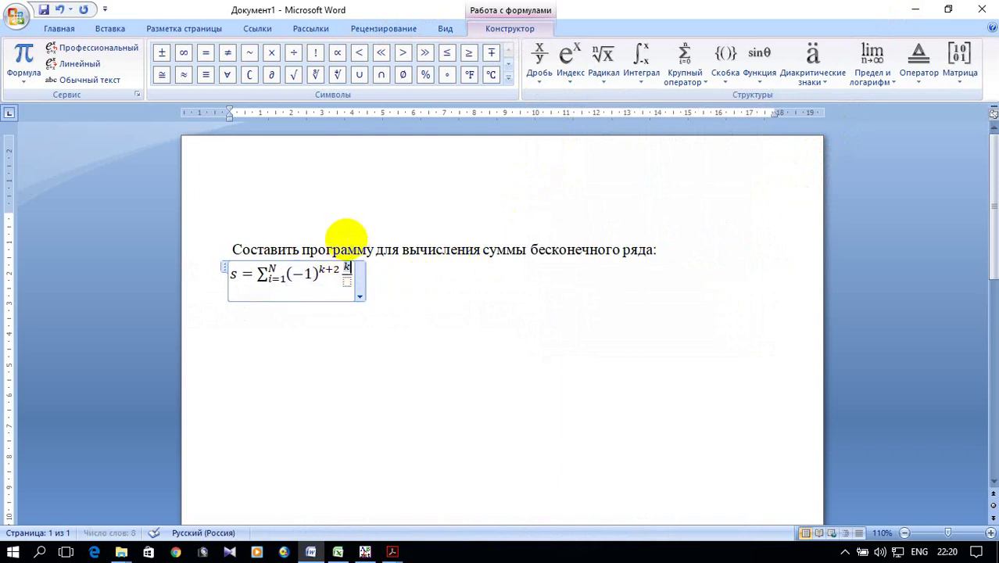
type("!!")
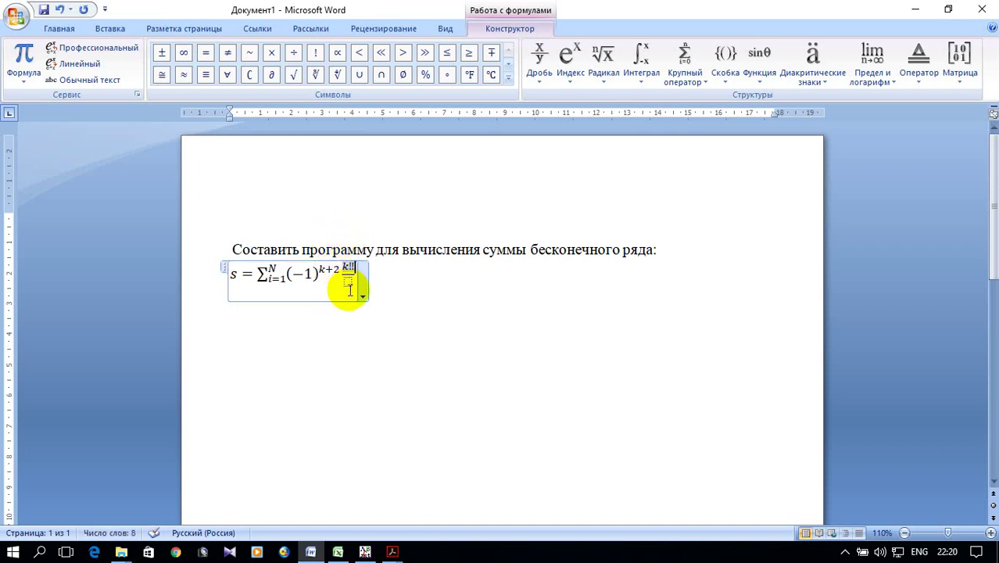
left_click(347, 282)
type("2k")
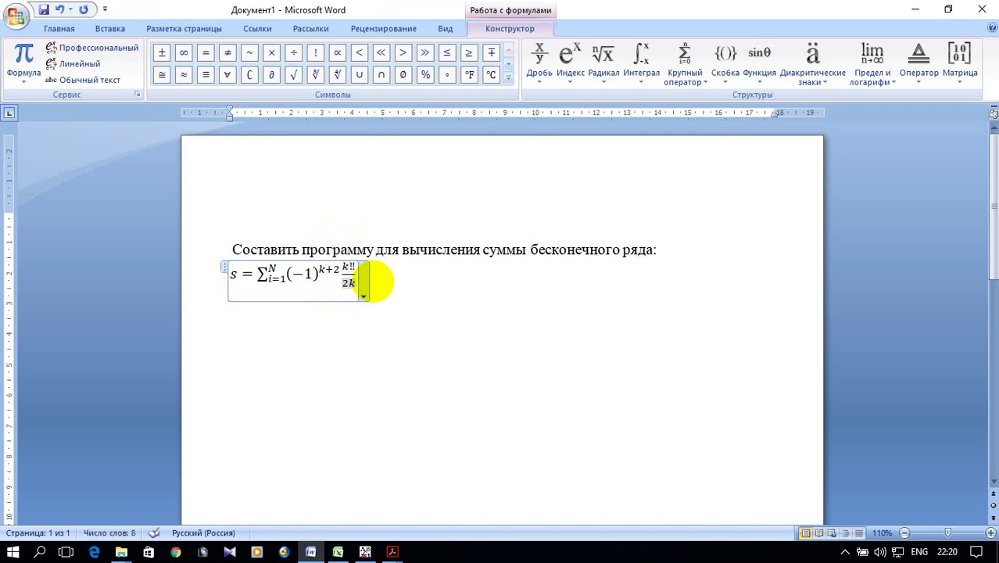
type("!")
left_click(397, 285)
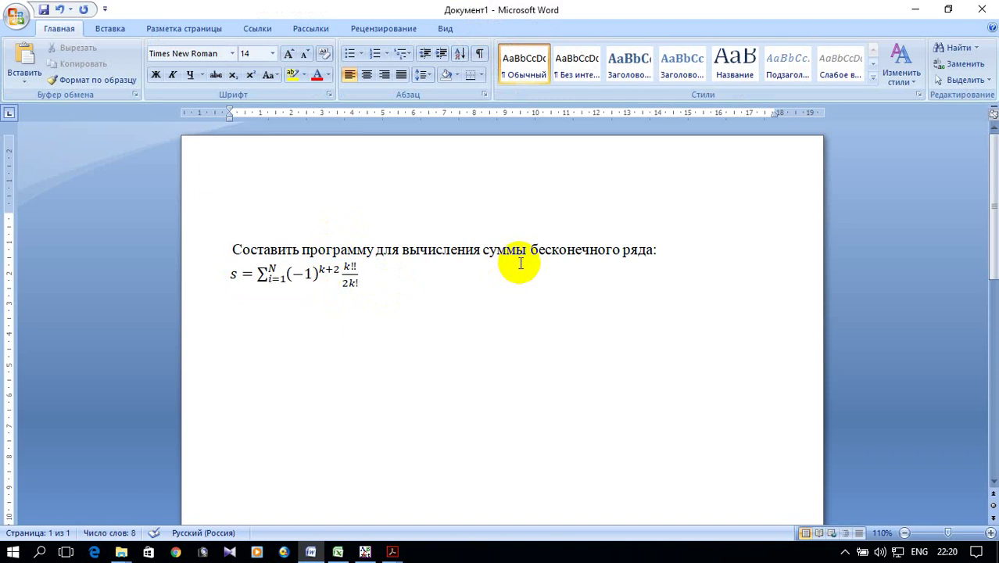
left_click(392, 553)
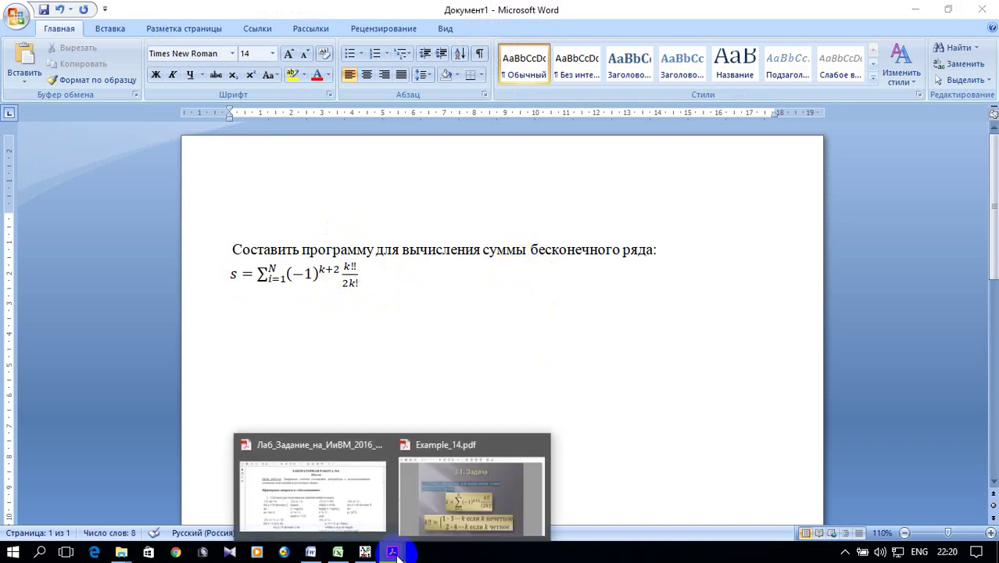
Step: Compare with the PDF and wrap 2k in the denominator in parentheses, giving (2k)!
left_click(440, 529)
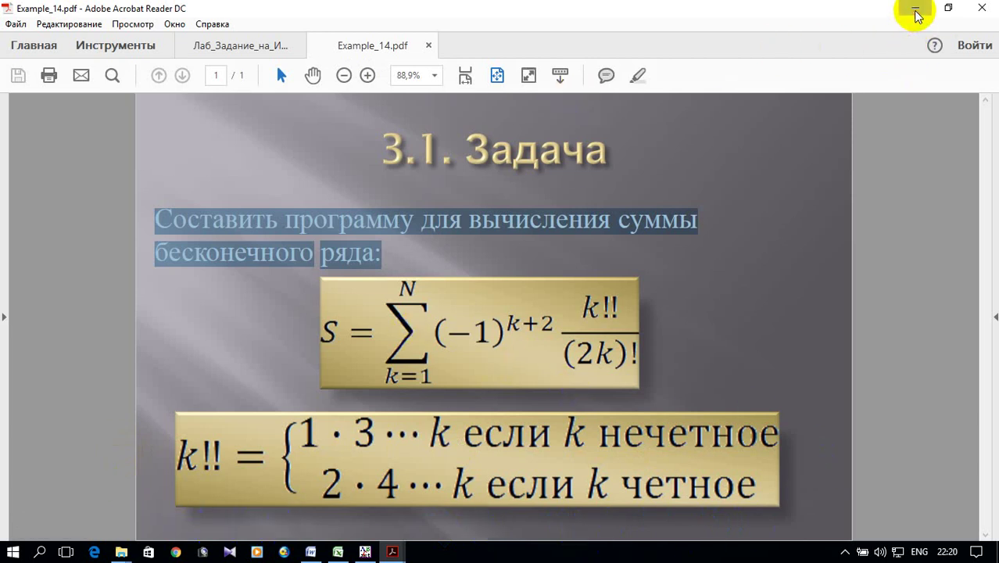
left_click(916, 14)
left_click(353, 278)
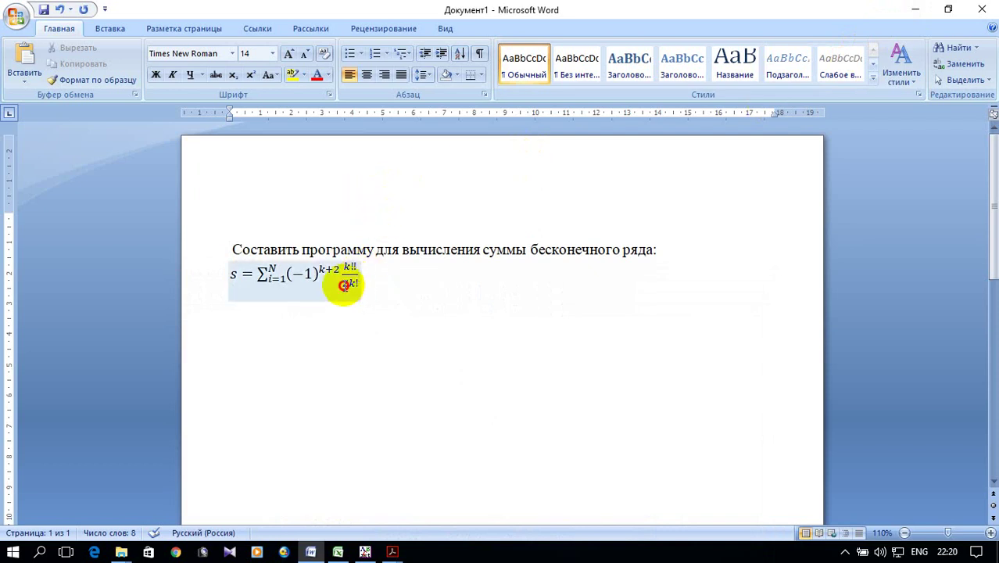
left_click(352, 286)
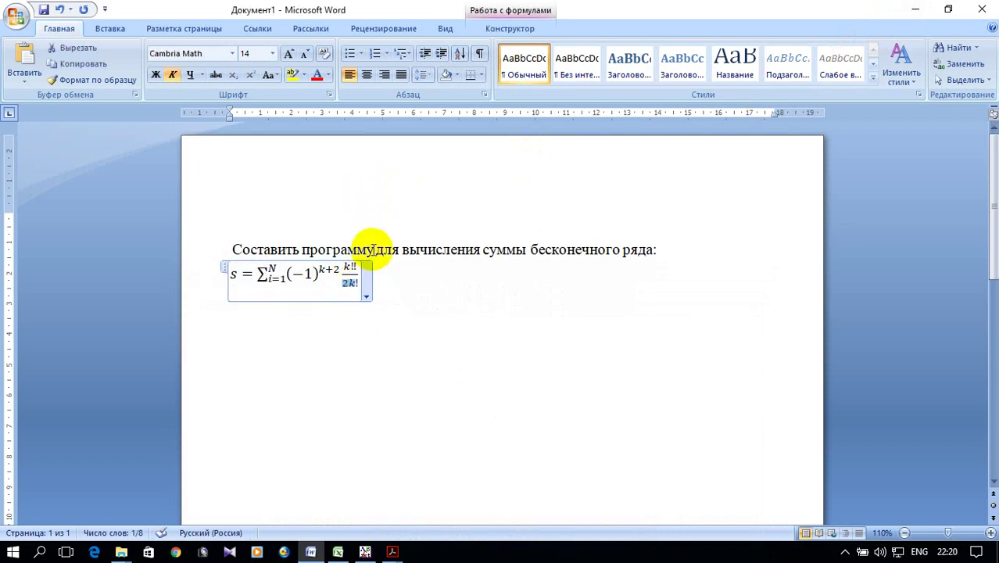
left_click(491, 34)
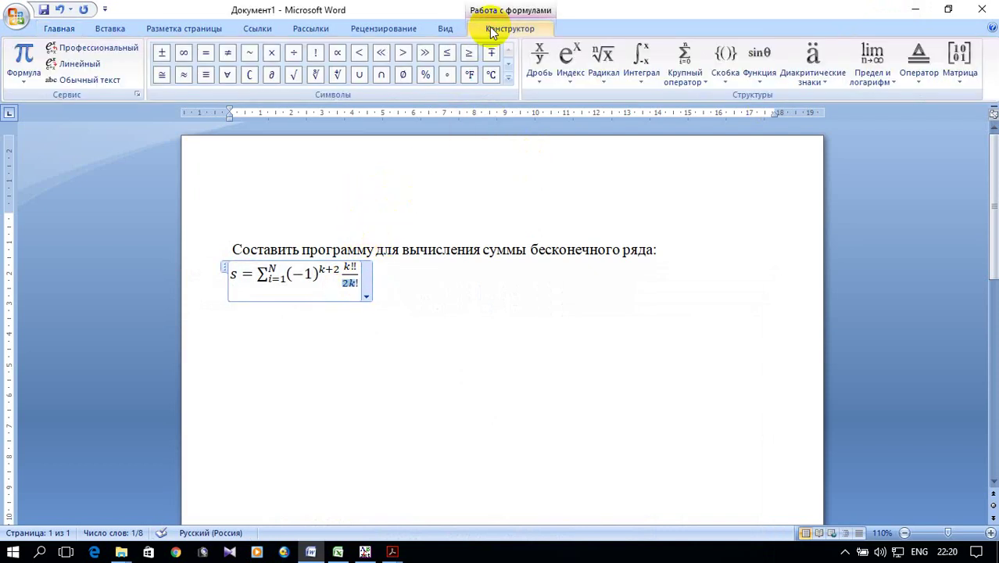
left_click(727, 67)
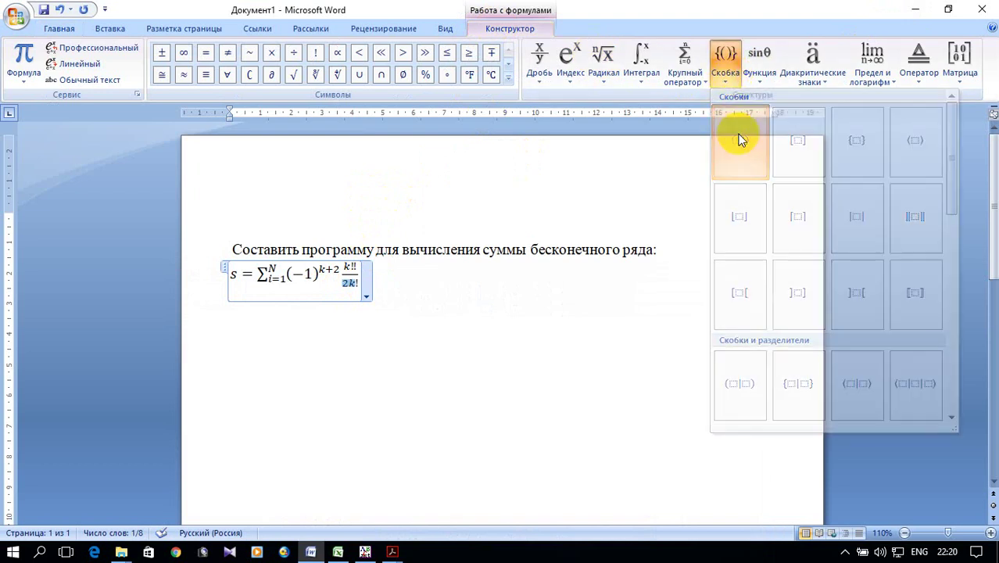
left_click(741, 141)
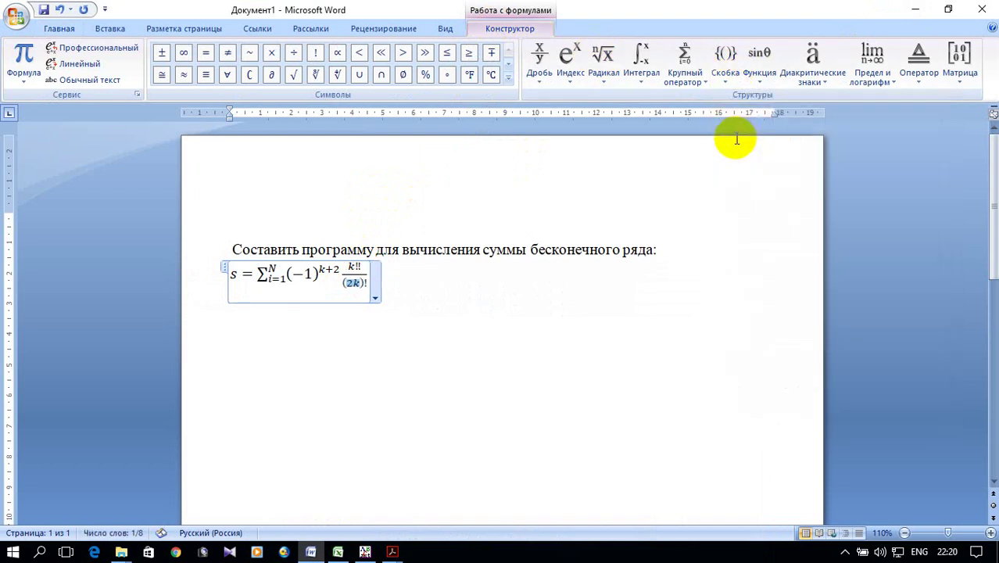
left_click(415, 283)
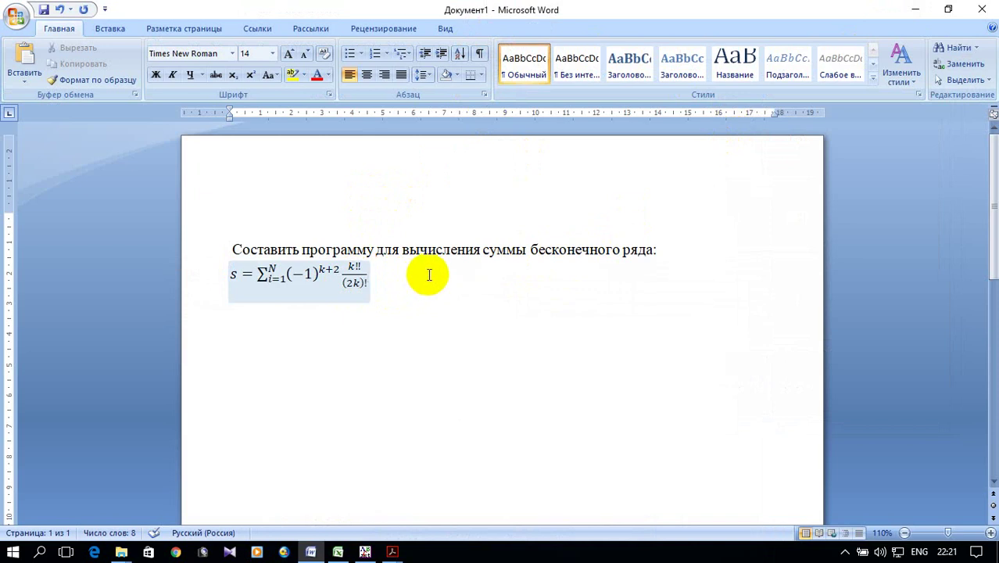
scroll(378, 271, "down", 2)
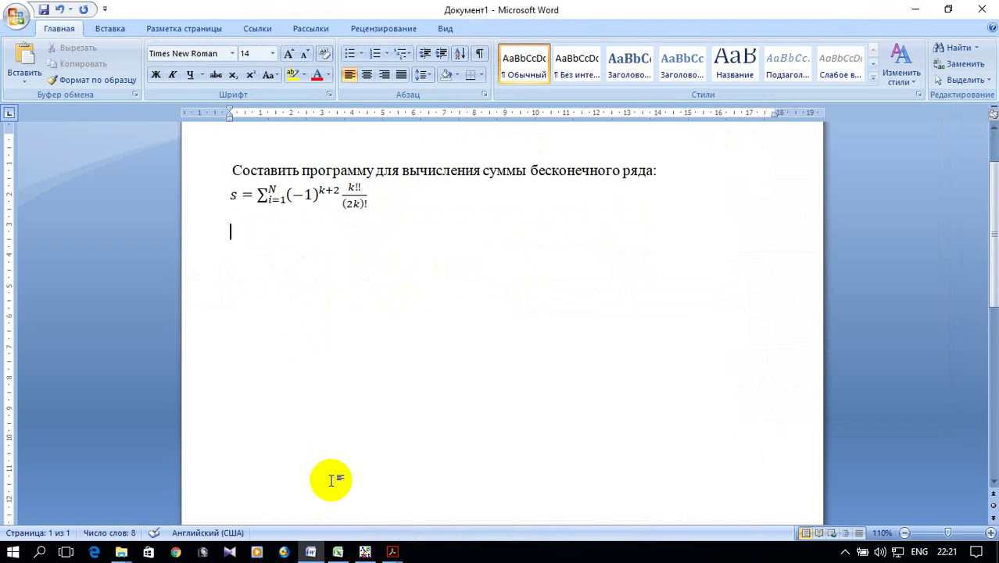
Step: Copy the selected Primer_14 program in PascalABC.NET and minimize the editor
left_click(356, 552)
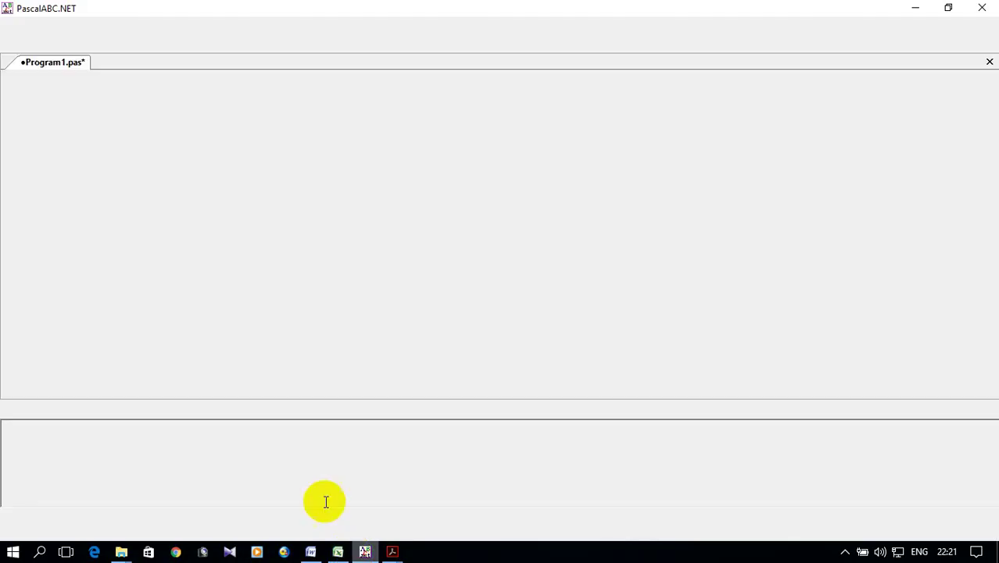
right_click(94, 160)
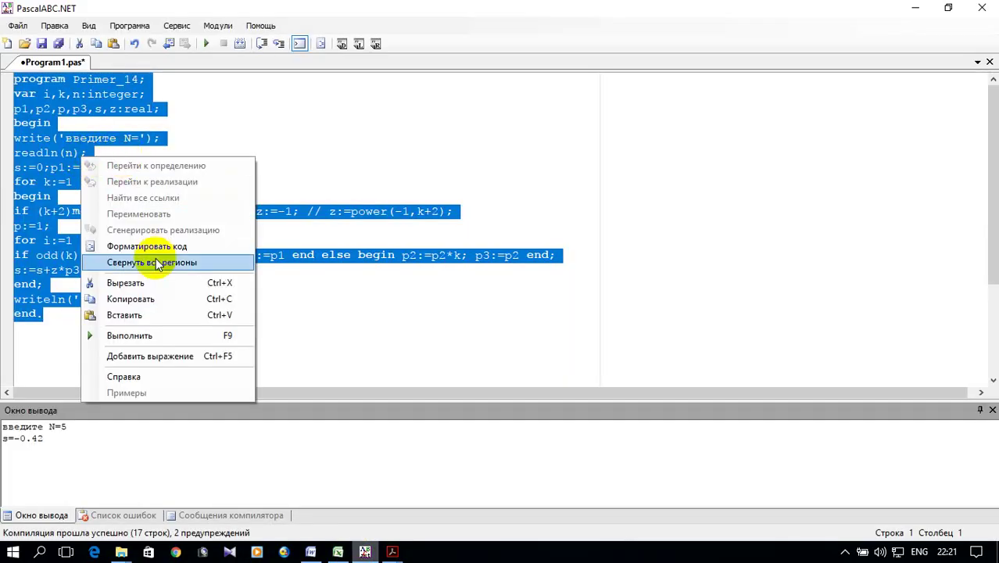
left_click(156, 298)
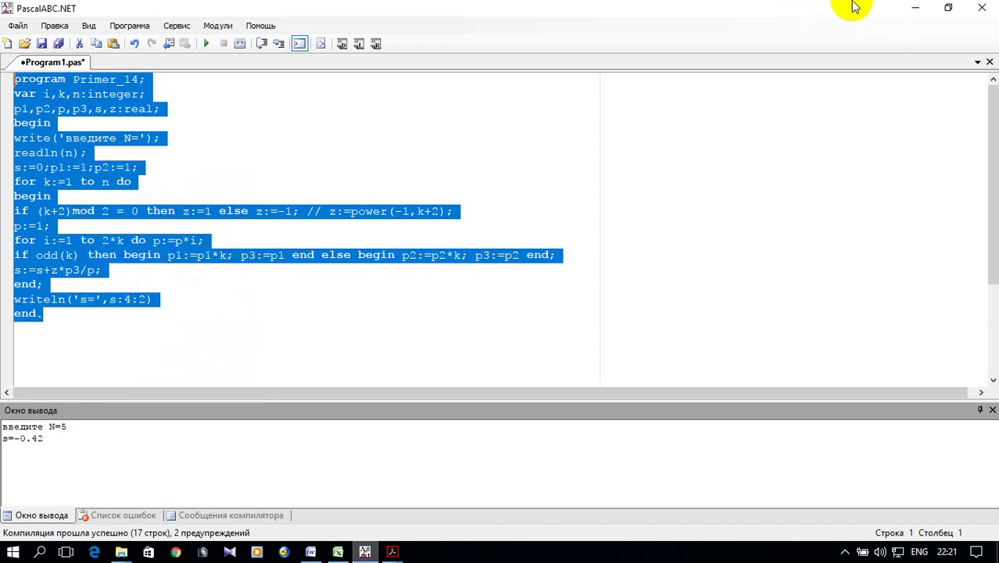
left_click(912, 11)
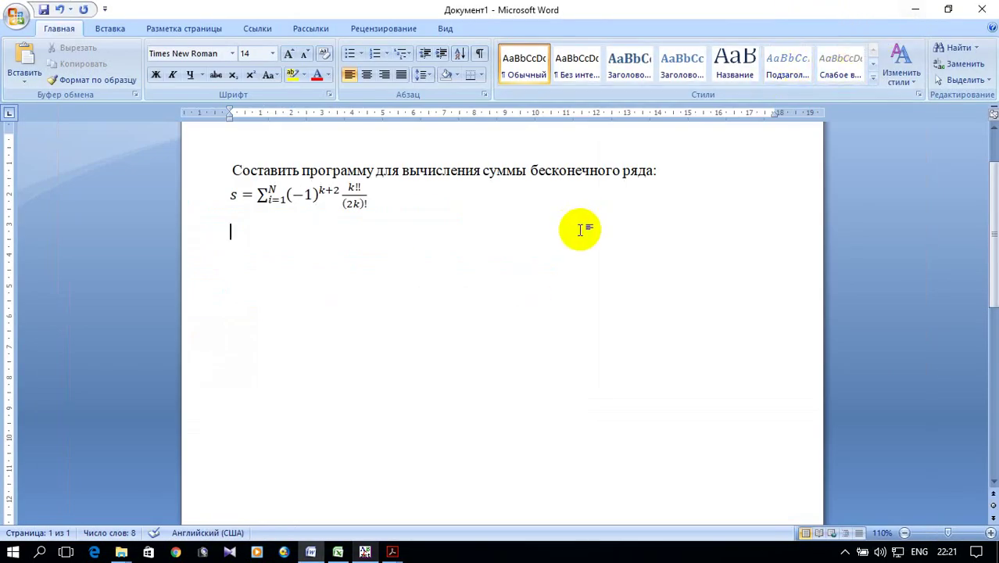
Step: Paste the Primer_14 code below the formula, keeping its original formatting
type("program Primer_14; var i,k,n:integer; p1,p2,p,p3,s,z:real; begin write('введите N='); readln(n); s:=0;p1:=1;p2:=1; for k:=1 to n do begin if (k+2)mod 2 = 0 then z:=1 else z:=-1; // z:=power(-1,k+2); p:=1; for i:=1 to 2*k do p:=p*i; if odd(k) then begin p1:=p1*k; p3:=p1 end else begin p2:=p2*k; p3:=p2 end; s:=s+z*p3/p; end; writeln('s=',s:4:2) end.")
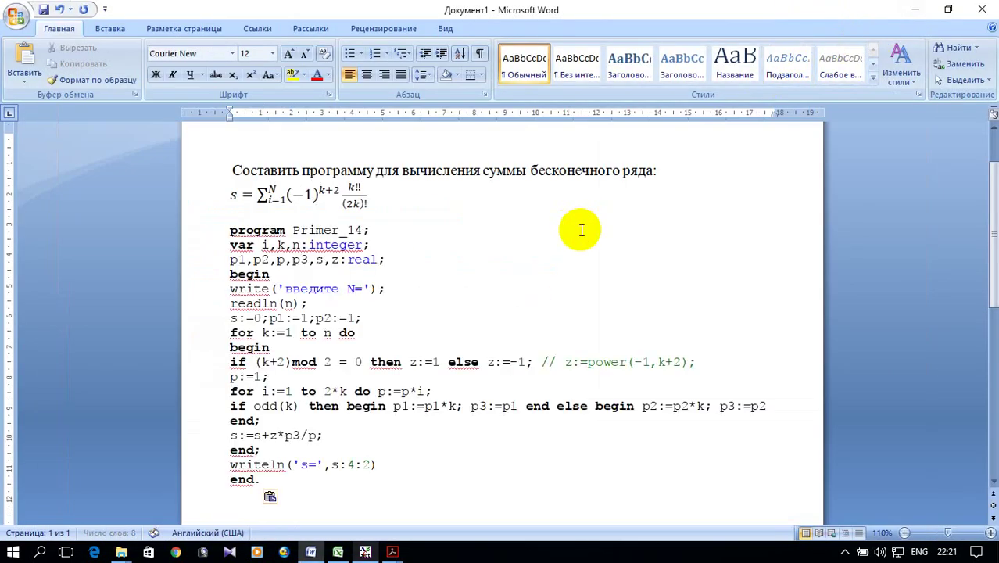
scroll(565, 260, "down", 2)
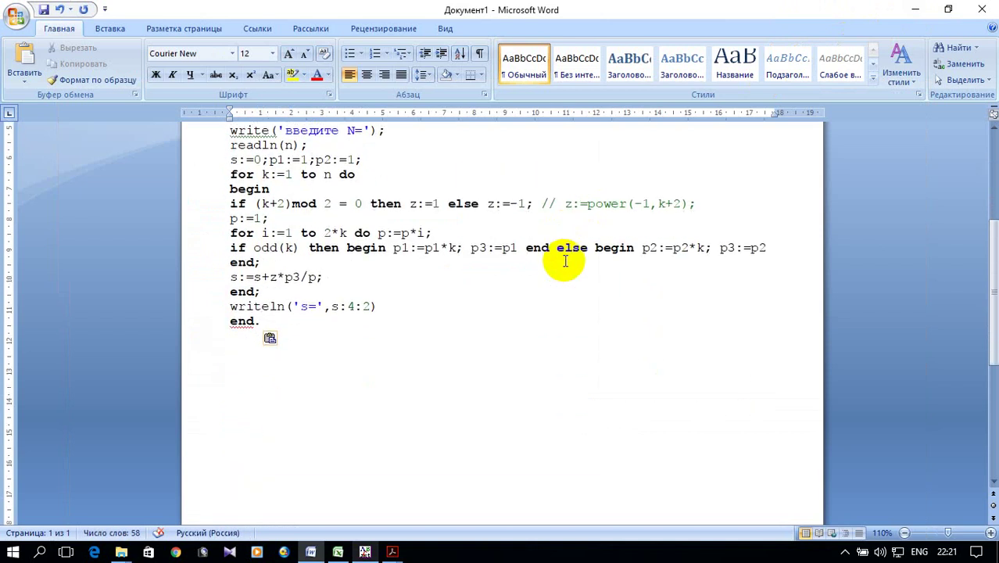
scroll(392, 310, "up", 1)
scroll(392, 310, "down", 4)
left_click(278, 145)
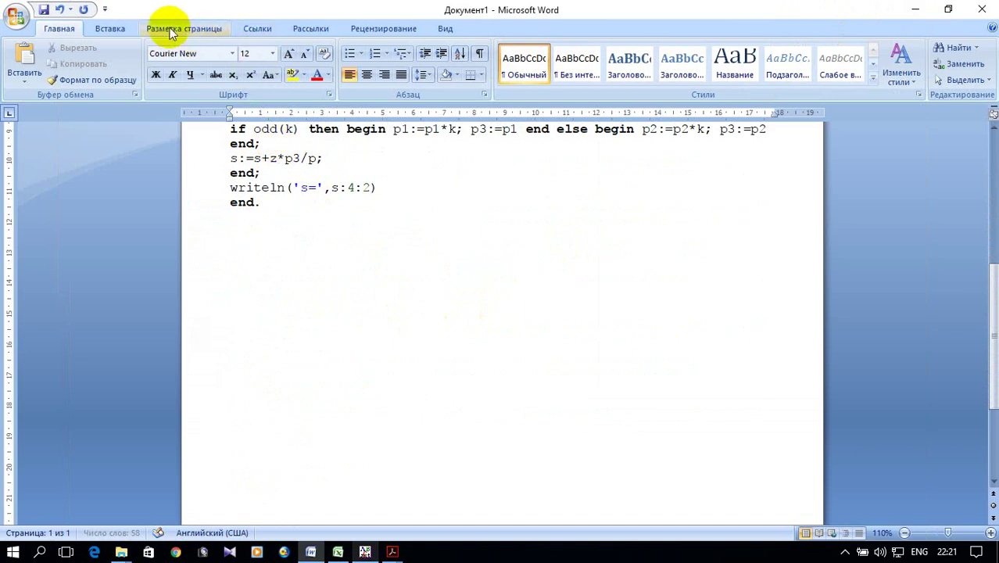
Step: Insert a new drawing canvas beneath the pasted program code
left_click(125, 28)
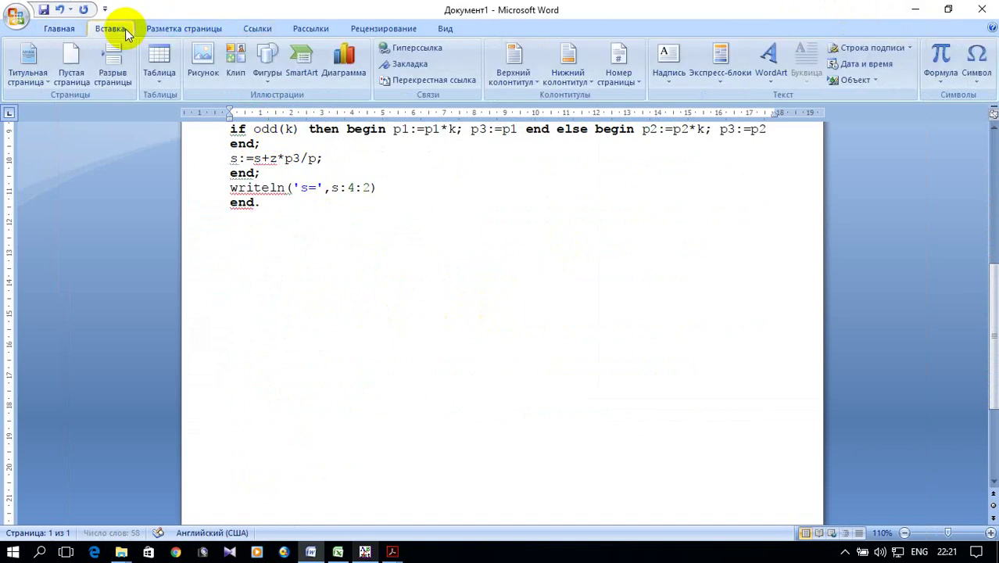
left_click(266, 67)
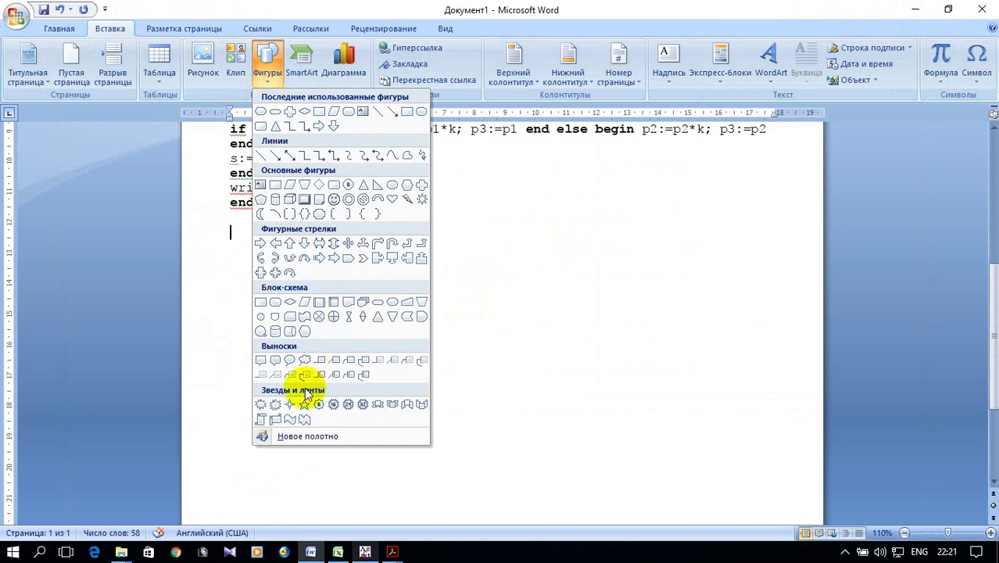
left_click(320, 437)
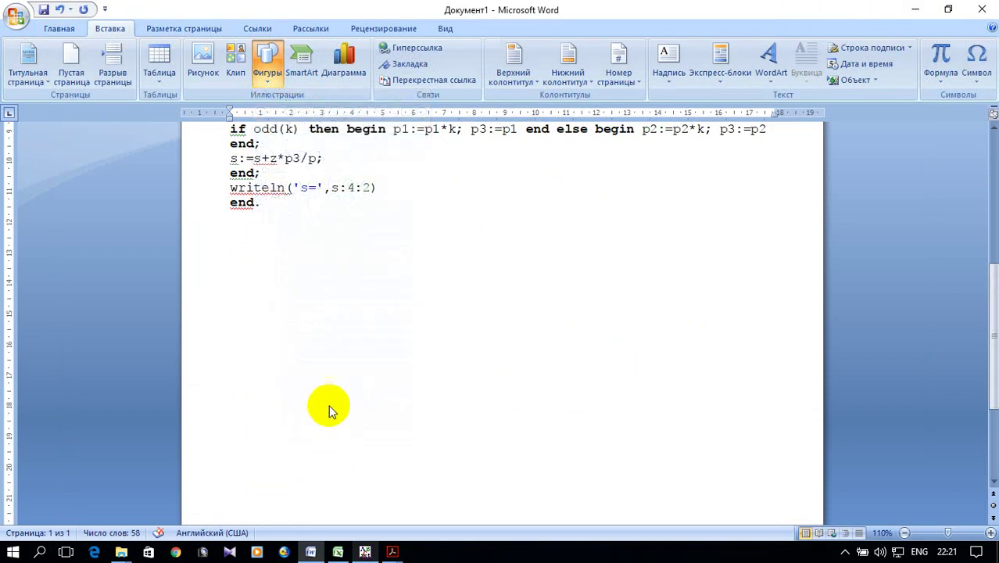
scroll(450, 287, "up", 3)
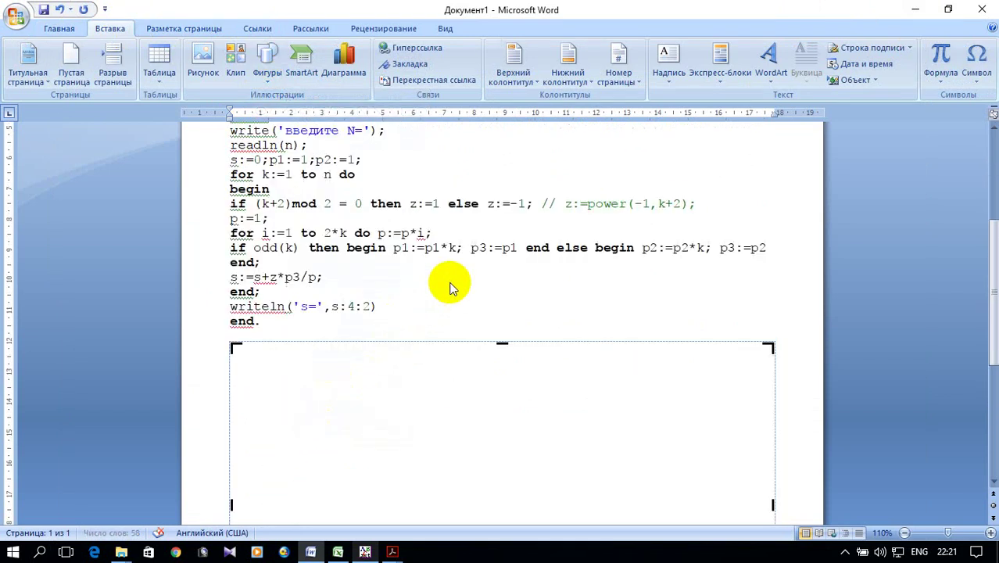
scroll(451, 283, "up", 2)
scroll(448, 279, "down", 2)
scroll(437, 269, "up", 1)
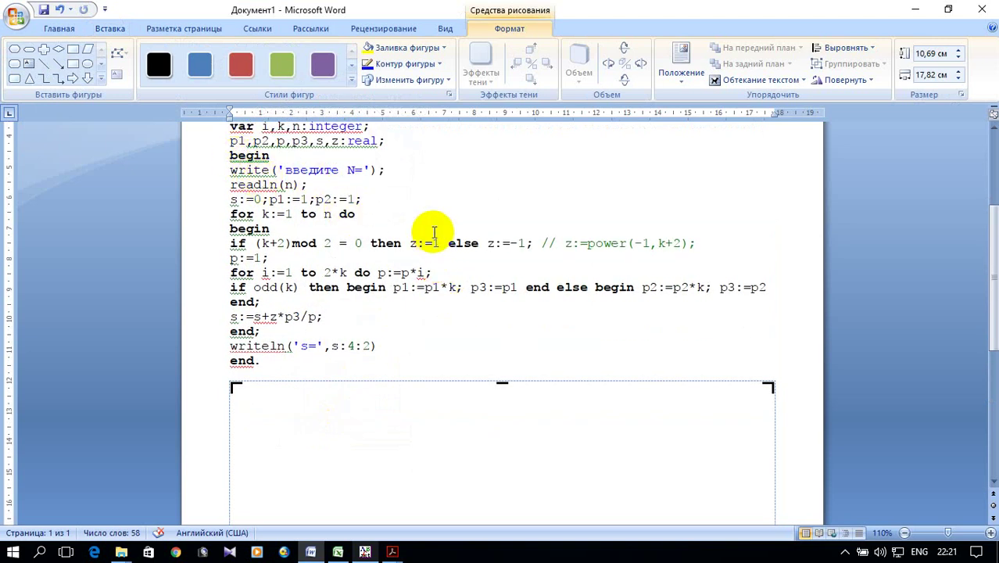
scroll(430, 230, "down", 3)
scroll(256, 200, "up", 2)
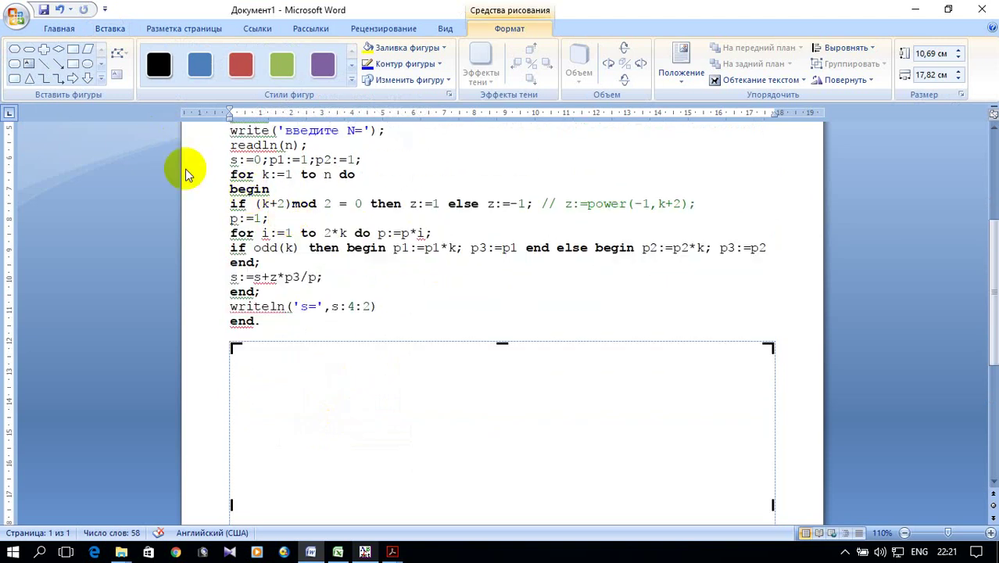
left_click(102, 28)
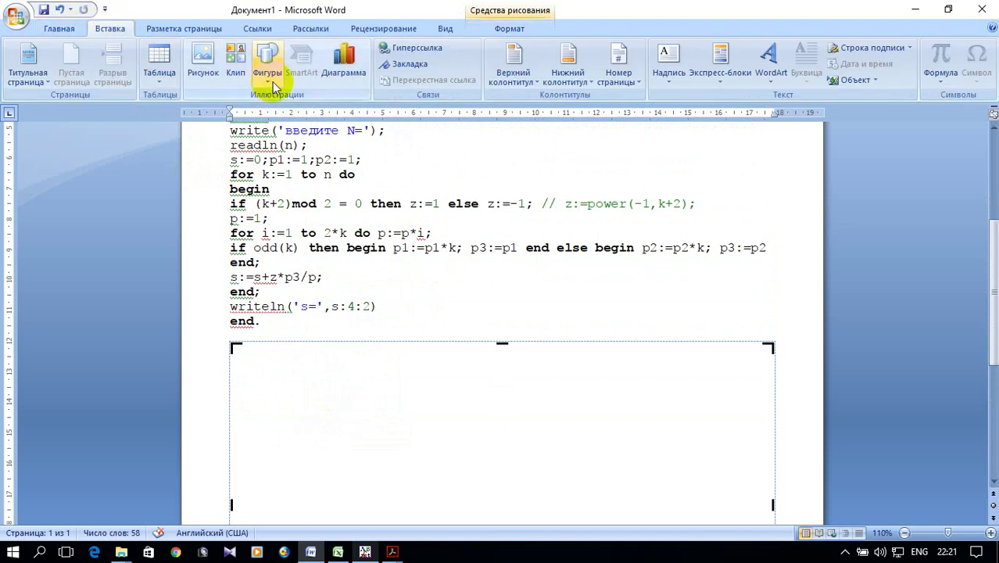
left_click(267, 62)
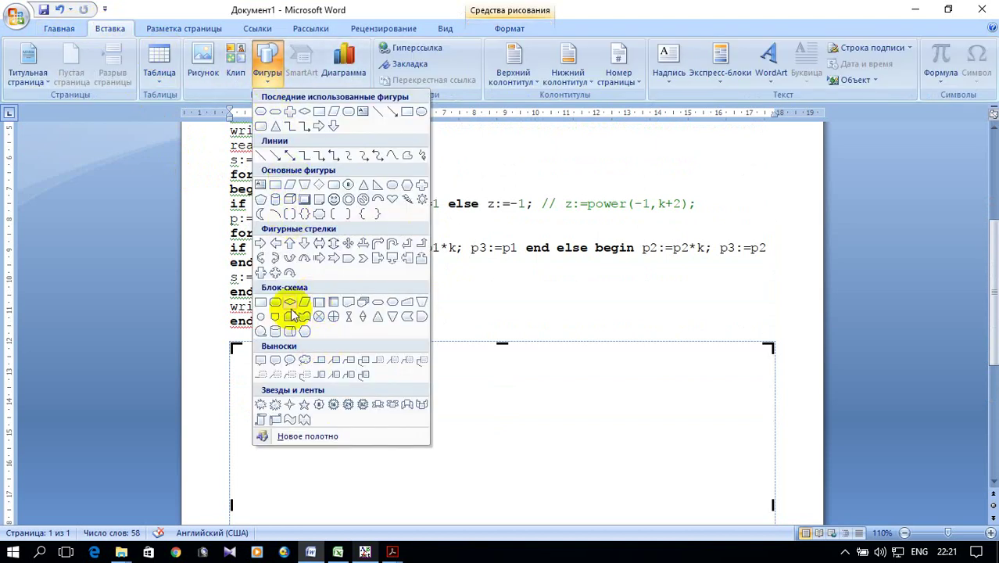
Step: Draw a rounded terminator start block with an input parallelogram below it in the canvas
left_click(261, 302)
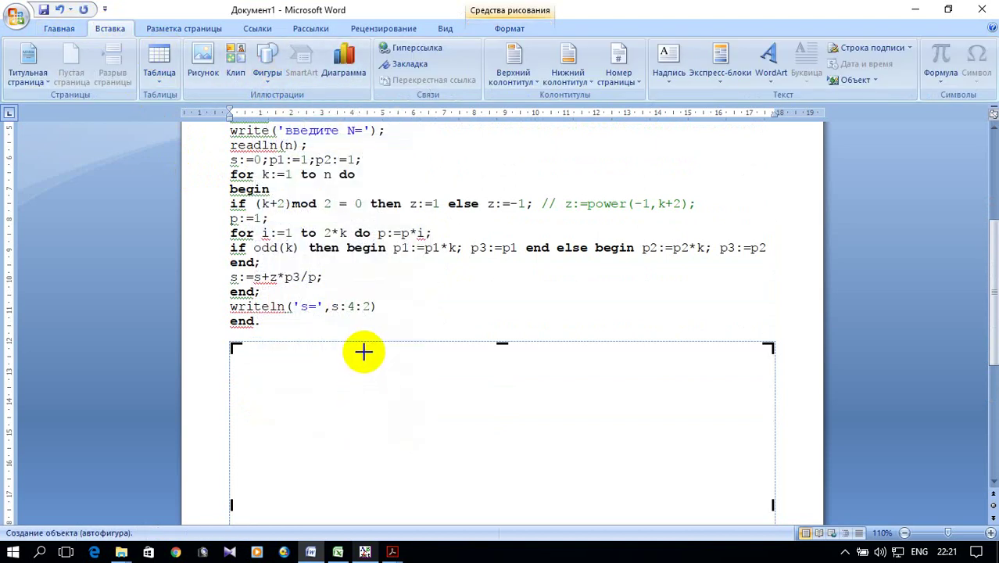
left_click_drag(363, 351, 498, 387)
scroll(392, 298, "down", 3)
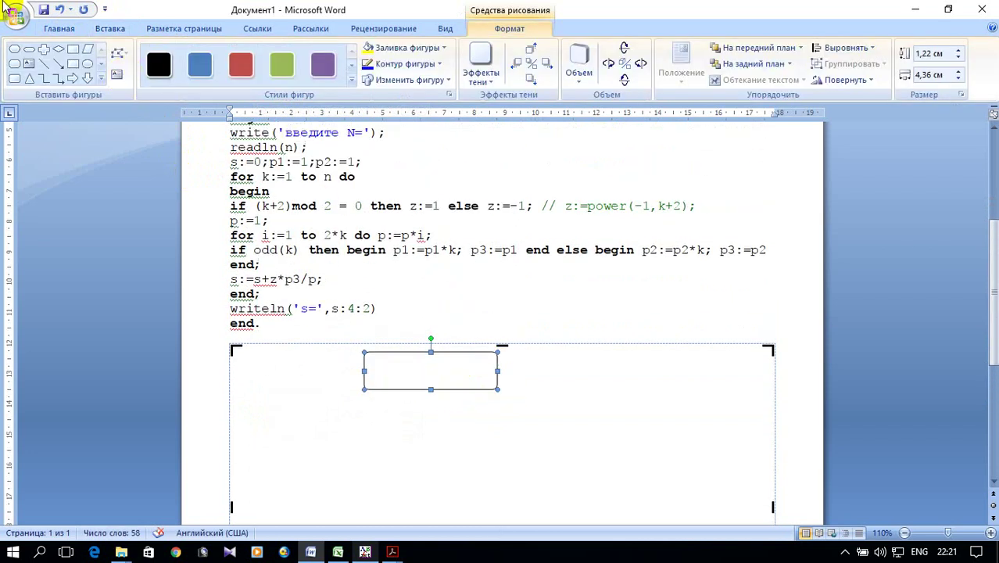
left_click(89, 50)
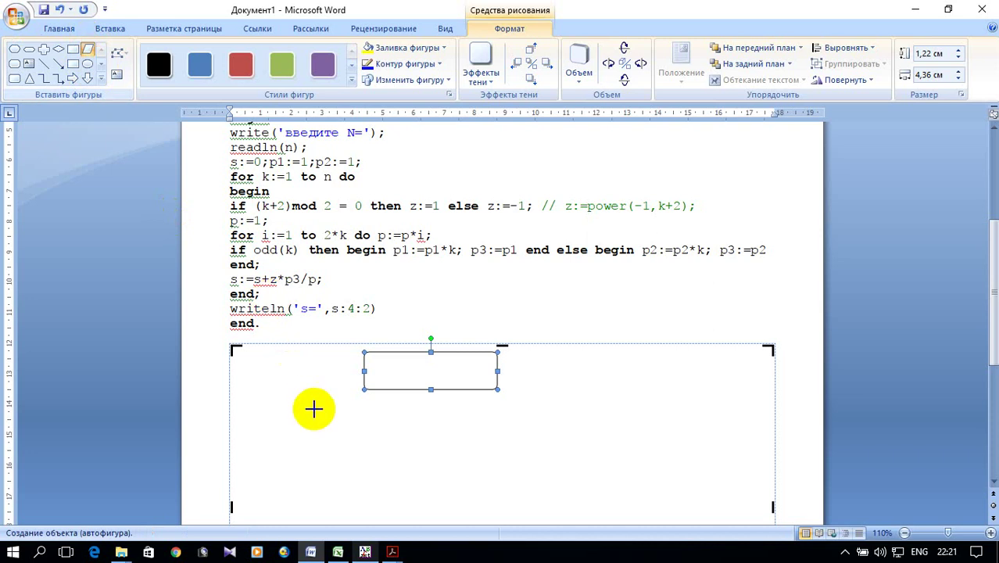
left_click_drag(350, 403, 511, 440)
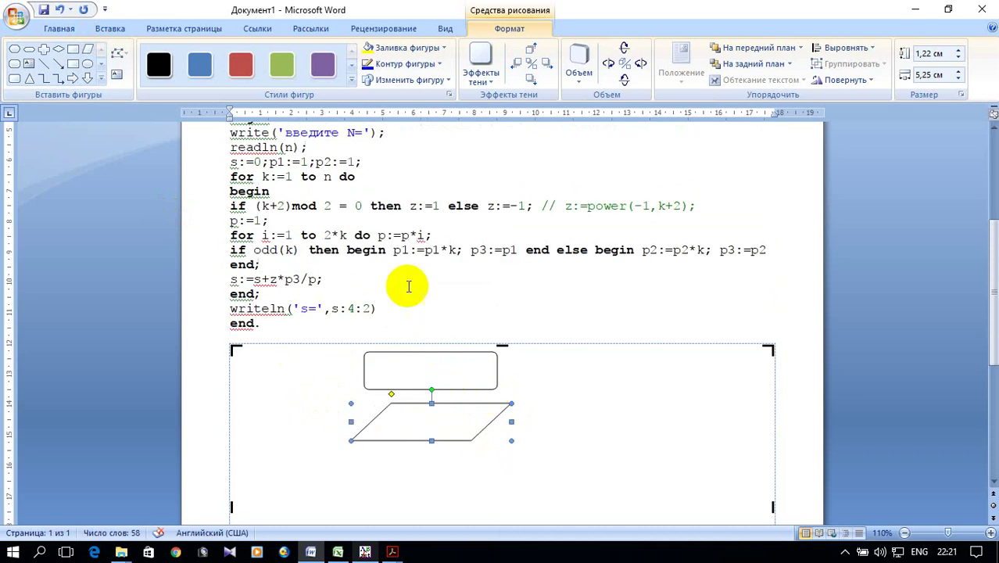
Step: Draw a process rectangle below the parallelogram
left_click(72, 50)
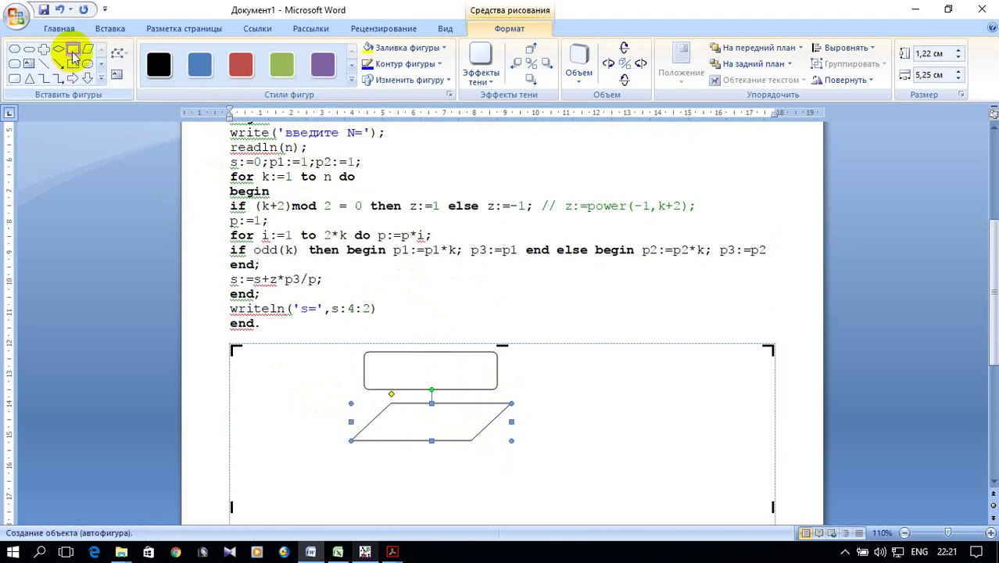
scroll(478, 381, "down", 1)
left_click_drag(311, 401, 531, 449)
scroll(523, 442, "down", 2)
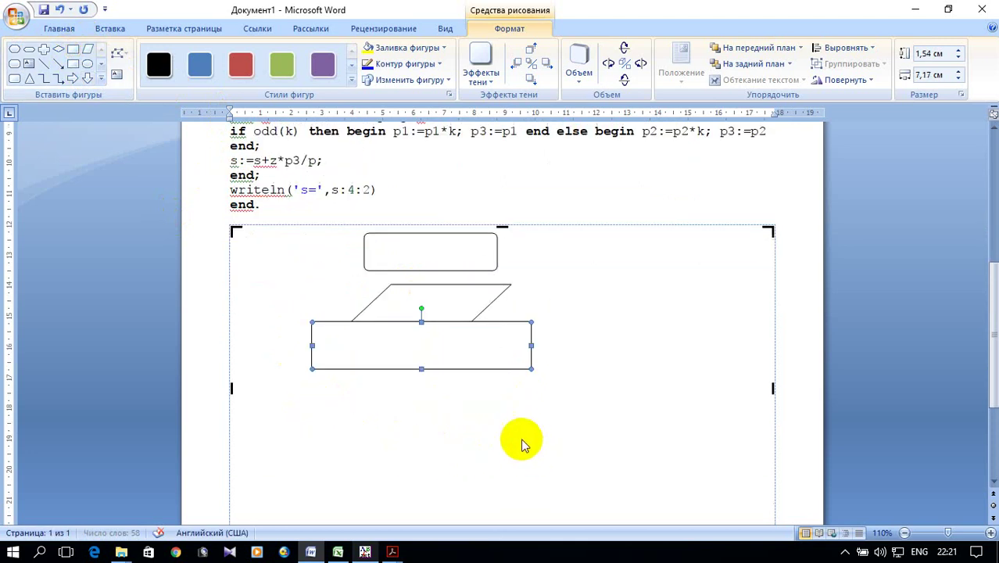
left_click_drag(485, 344, 470, 356)
scroll(537, 387, "up", 2)
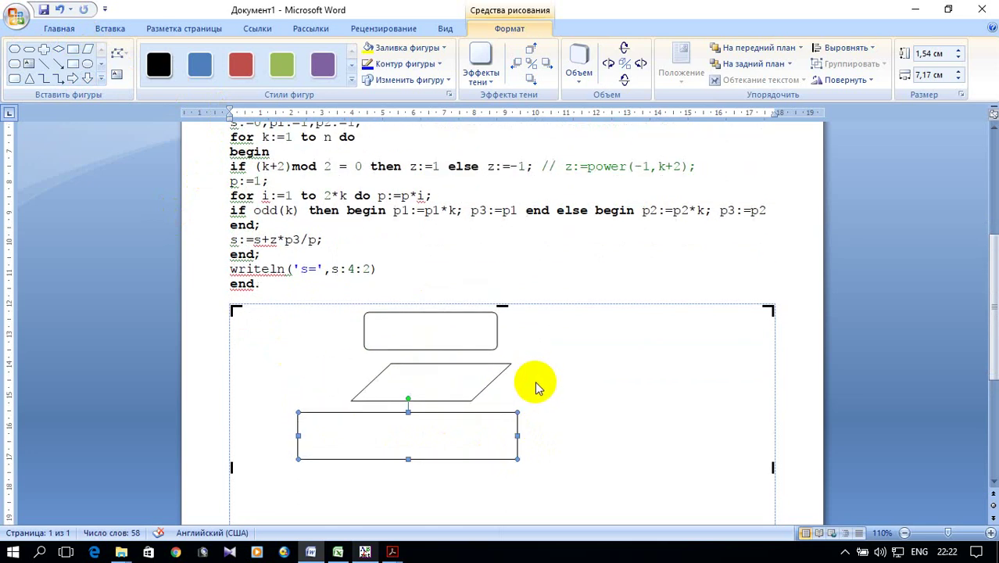
scroll(536, 386, "up", 2)
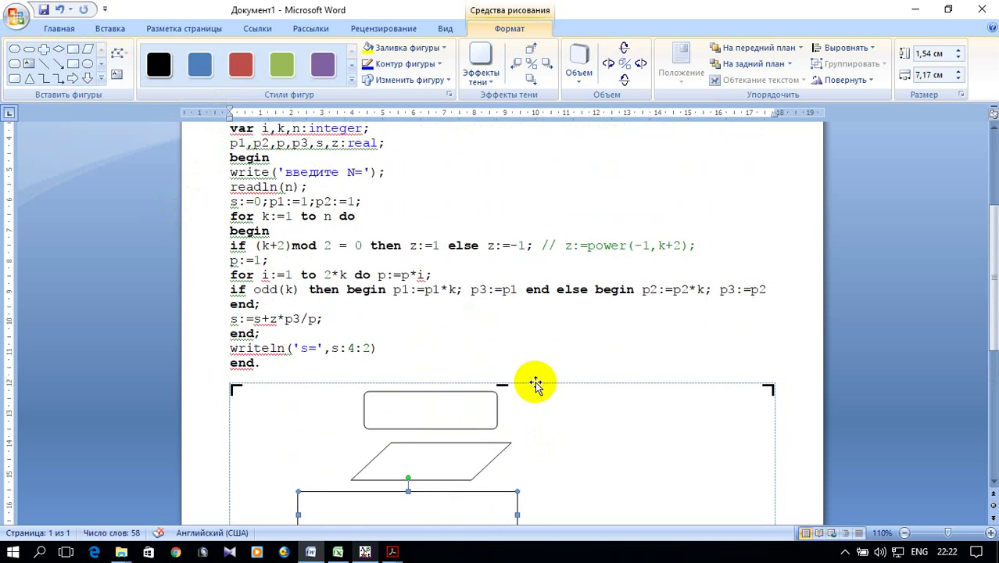
scroll(535, 383, "down", 1)
scroll(536, 386, "down", 2)
scroll(536, 386, "up", 2)
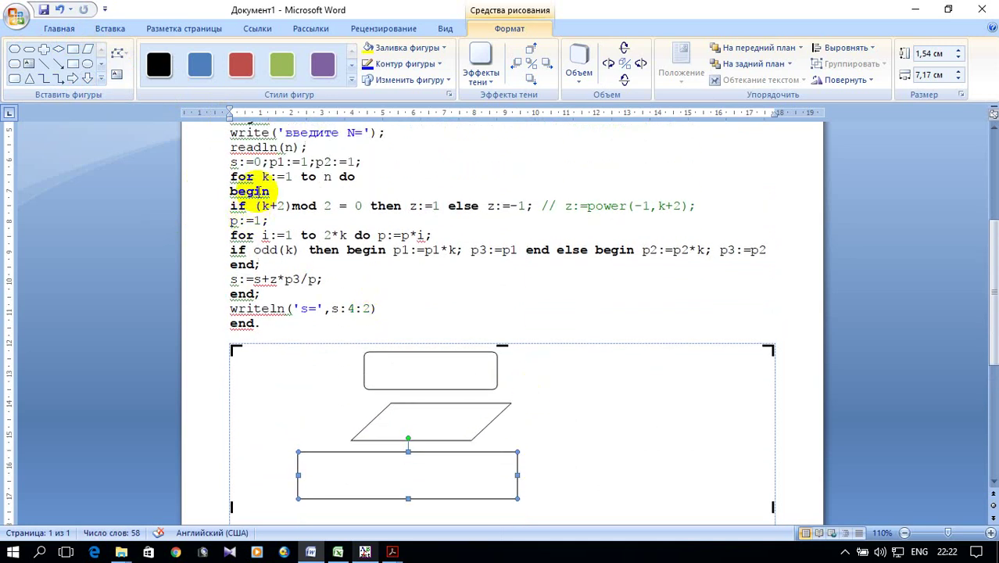
left_click(102, 29)
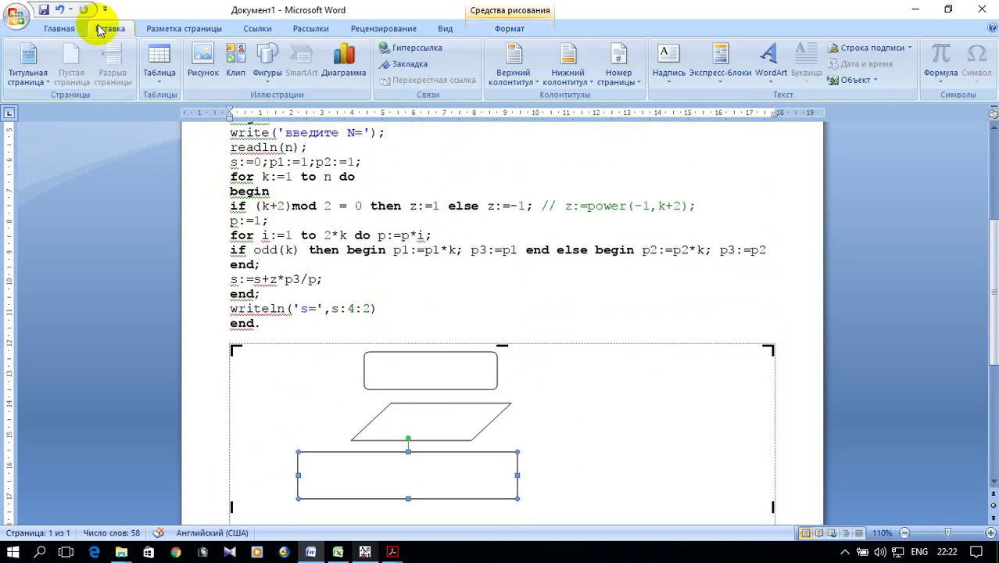
Step: Draw a hexagonal loop block below the process rectangle
left_click(267, 62)
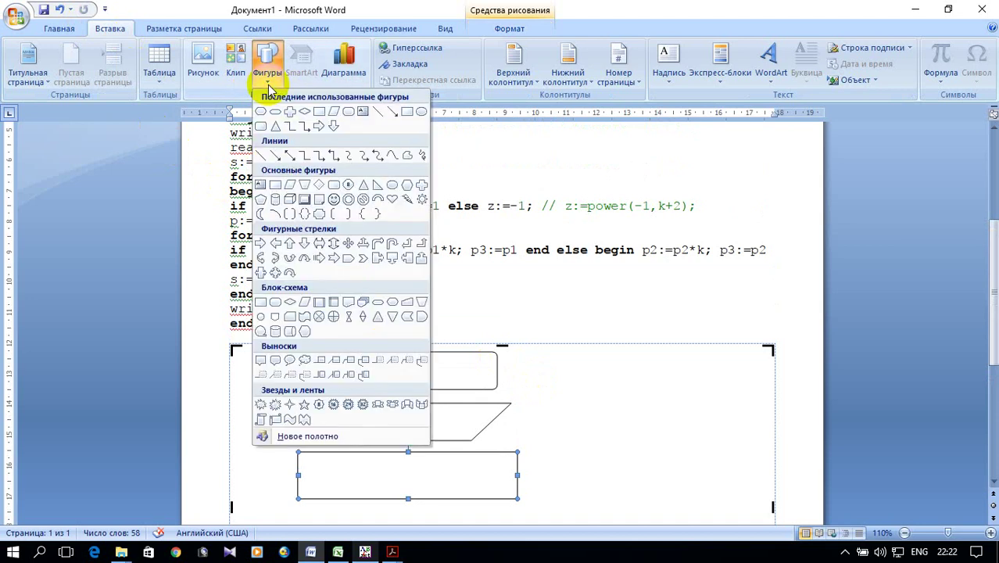
left_click(391, 302)
scroll(490, 325, "down", 1)
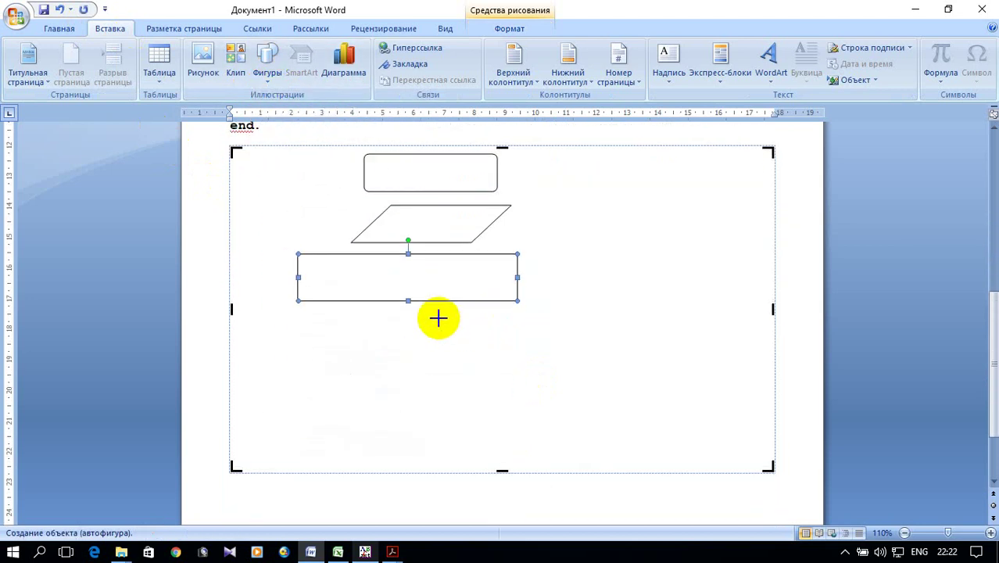
left_click_drag(335, 313, 505, 361)
Step: Enlarge the drawing canvas to 14.28 × 17.82 cm and draw a decision diamond below the hexagon
scroll(531, 348, "up", 4)
scroll(530, 348, "up", 1)
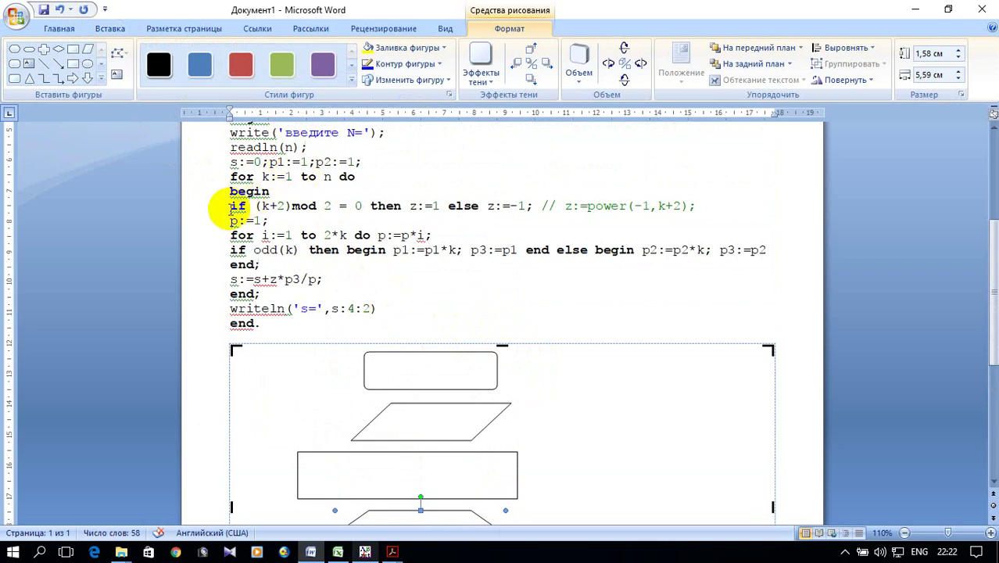
scroll(422, 211, "down", 2)
scroll(419, 212, "down", 3)
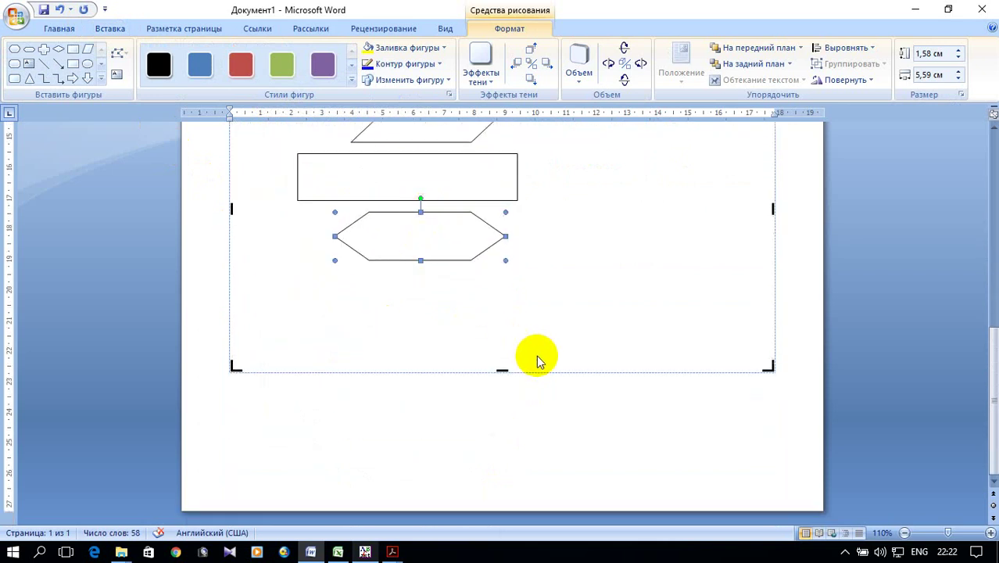
left_click_drag(502, 377, 506, 481)
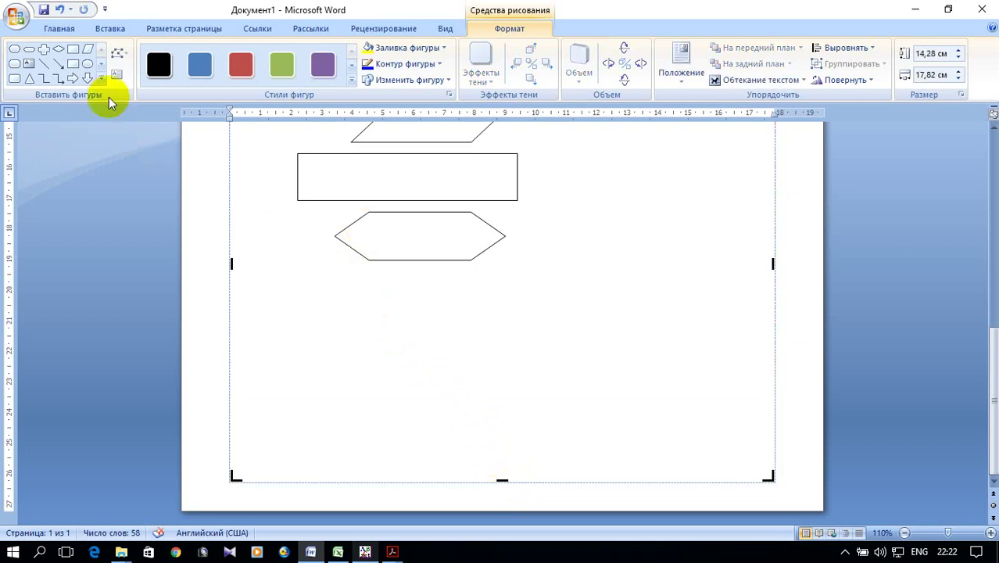
left_click(59, 49)
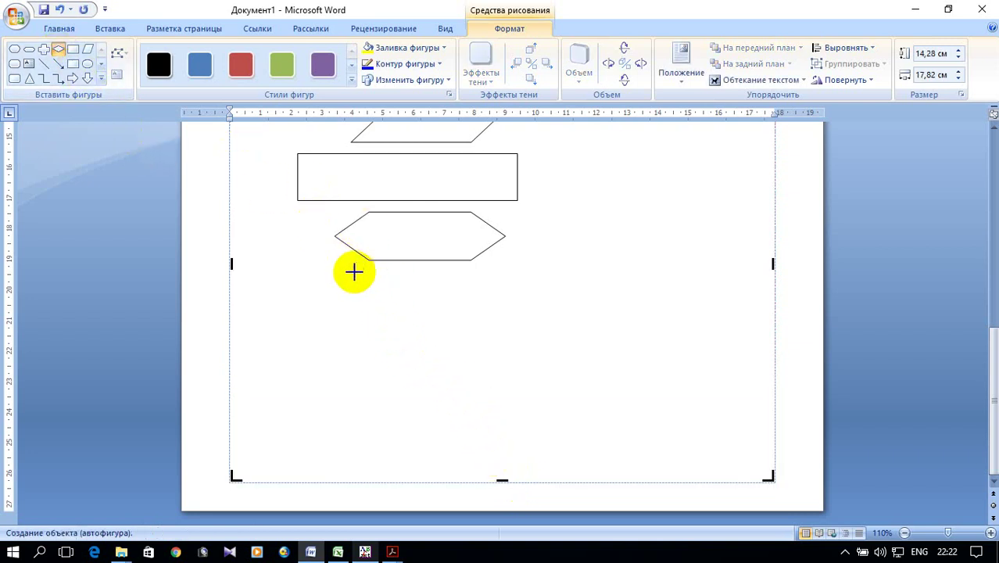
left_click_drag(352, 272, 497, 326)
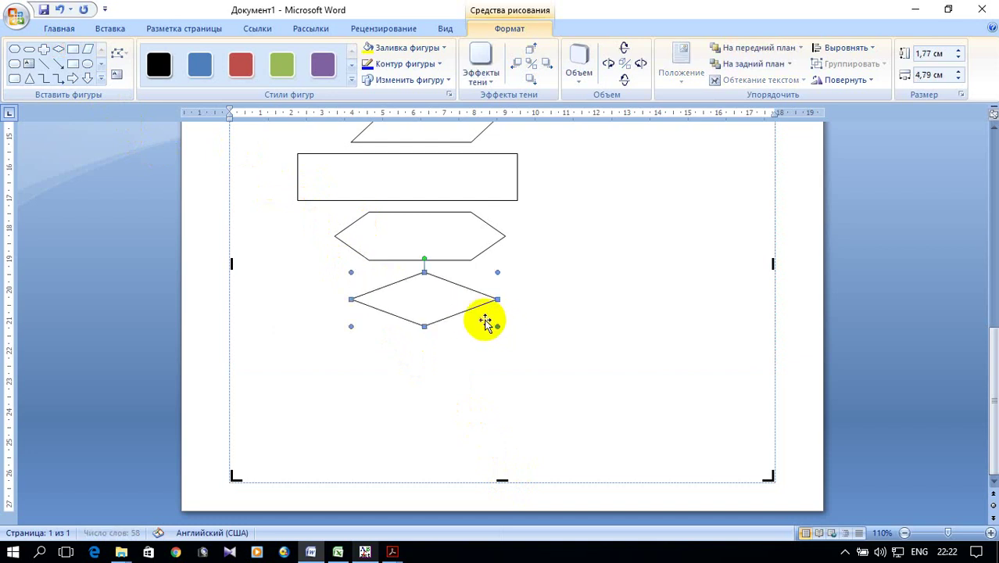
Step: Draw rectangles to the left and right of the diamond
left_click(72, 49)
left_click_drag(264, 282, 329, 319)
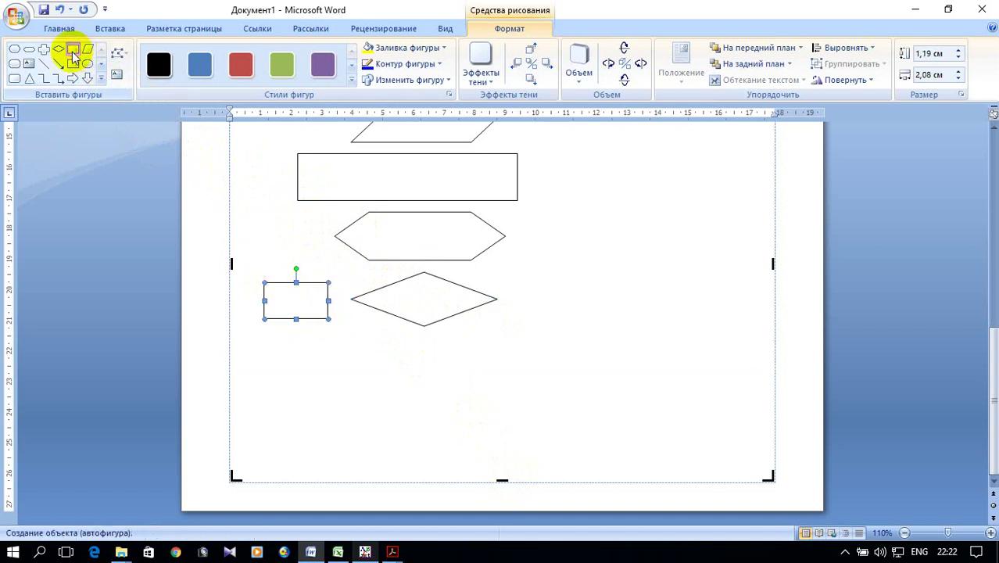
left_click(72, 52)
left_click_drag(529, 283, 595, 326)
Step: Draw a third rectangle beneath the diamond
scroll(545, 301, "up", 2)
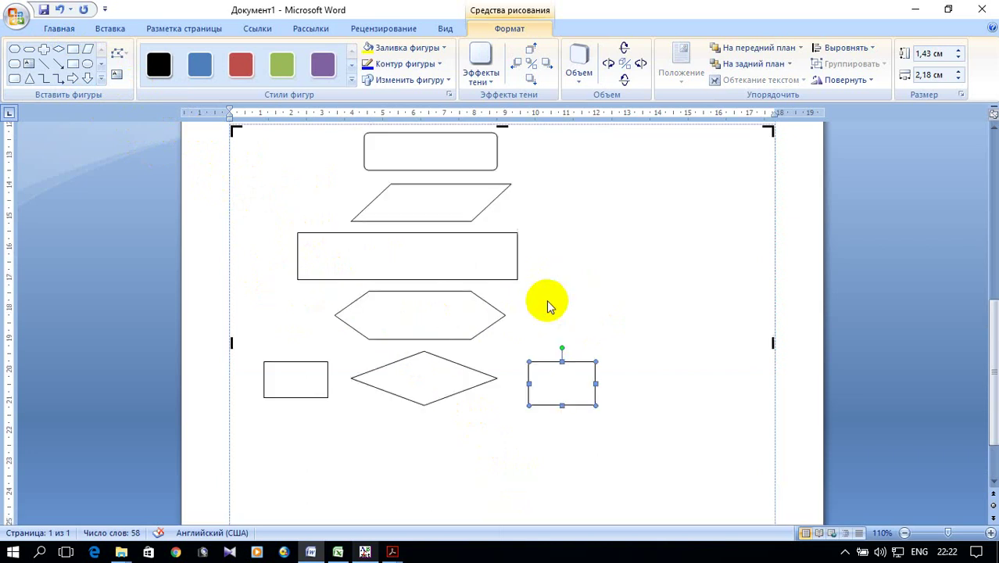
scroll(546, 297, "up", 3)
scroll(539, 298, "up", 2)
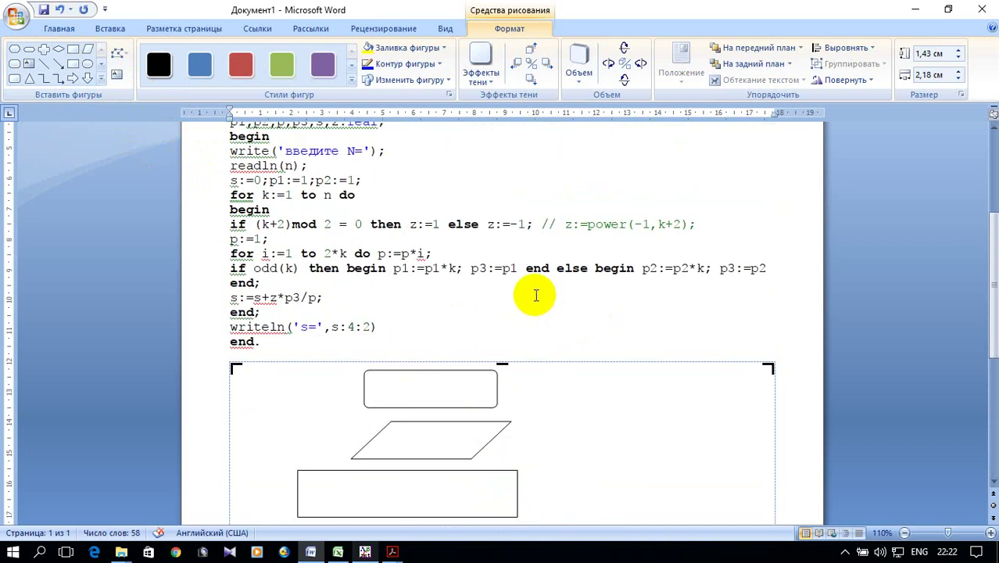
scroll(536, 295, "down", 3)
scroll(535, 290, "up", 2)
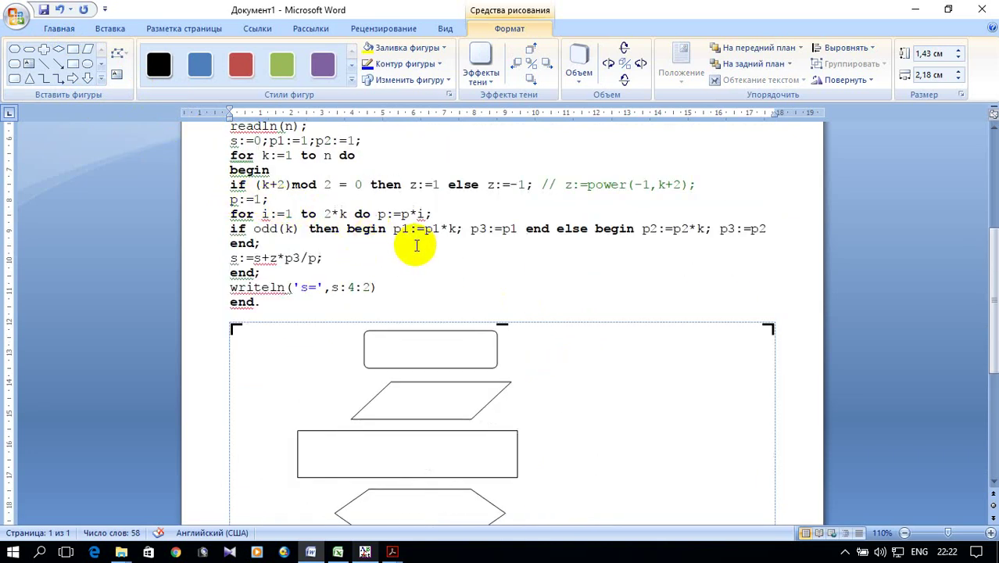
scroll(415, 245, "down", 1)
scroll(412, 245, "down", 4)
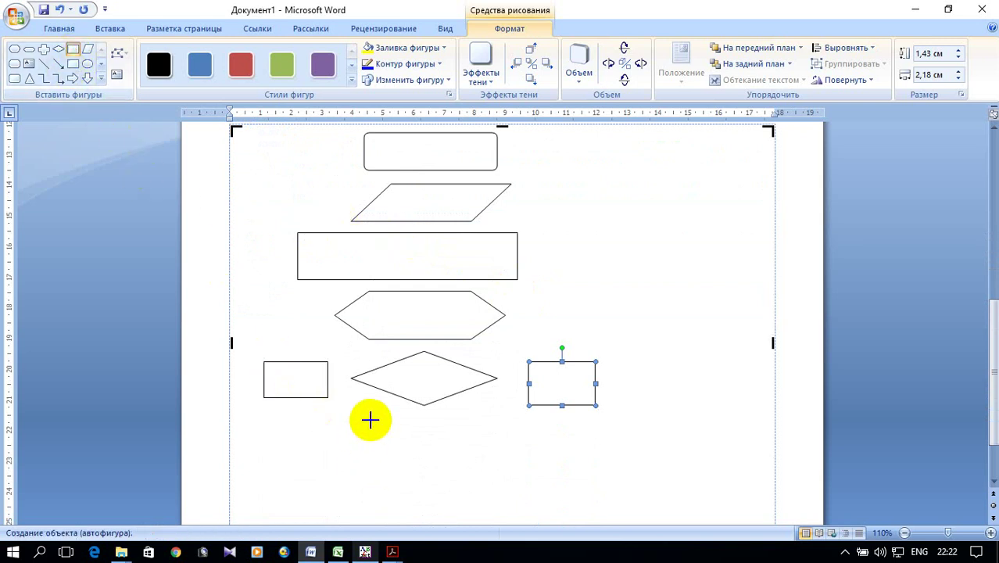
left_click_drag(370, 420, 461, 456)
scroll(644, 375, "down", 2)
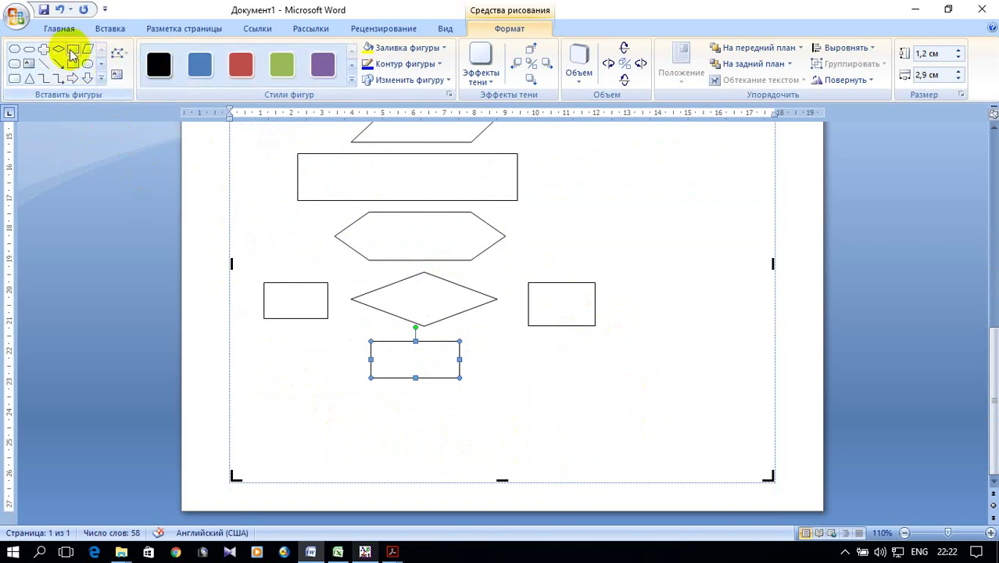
left_click(110, 29)
left_click(258, 74)
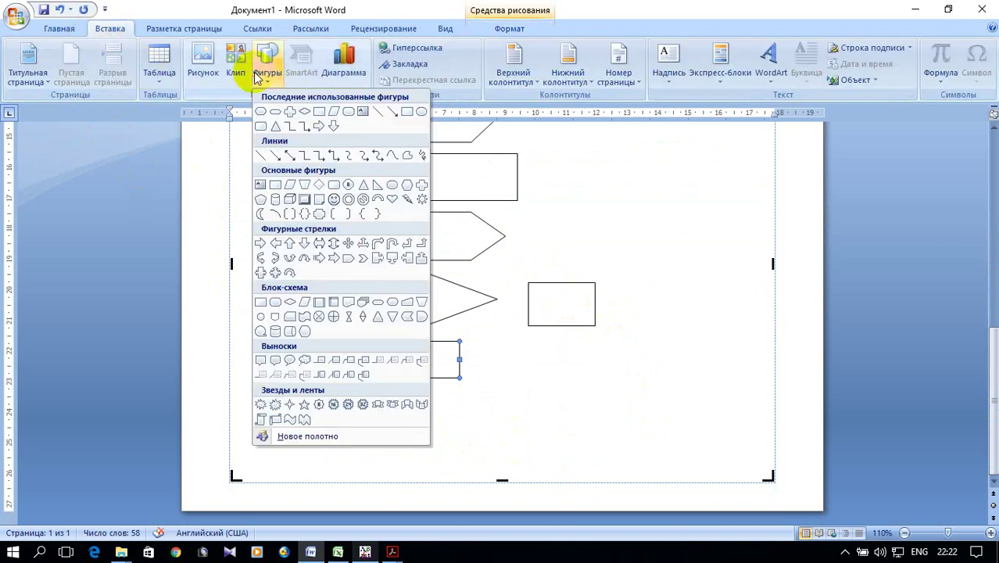
Step: Draw a Flowchart Preparation hexagon beneath the lower rectangle and select the canvas border
left_click(390, 301)
left_click_drag(351, 392, 482, 436)
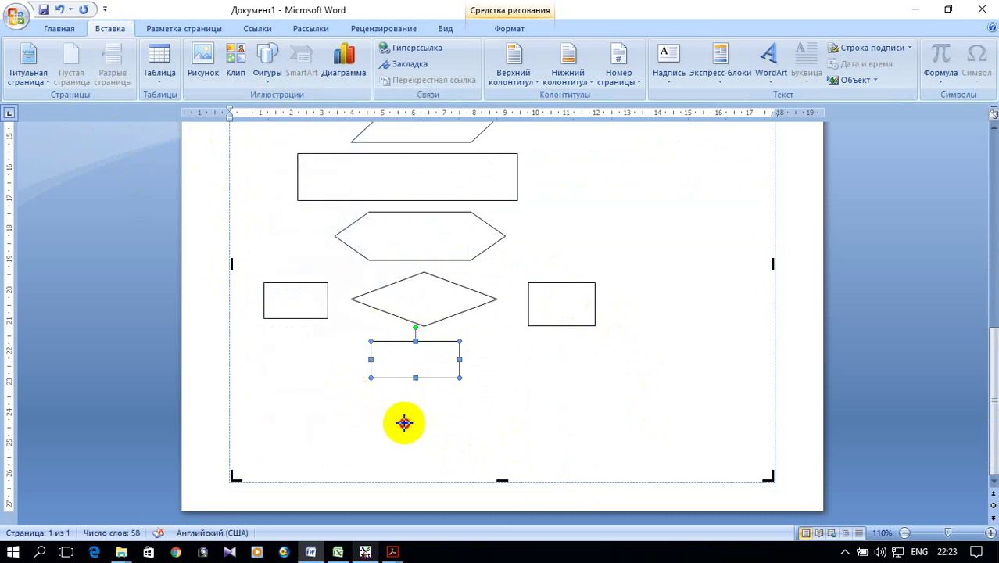
scroll(491, 350, "up", 8)
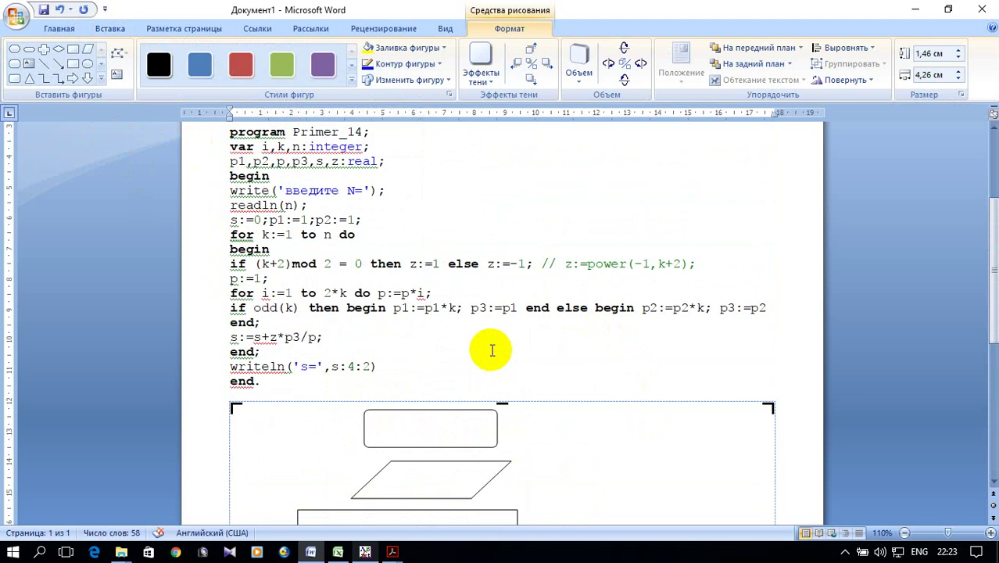
scroll(494, 349, "down", 2)
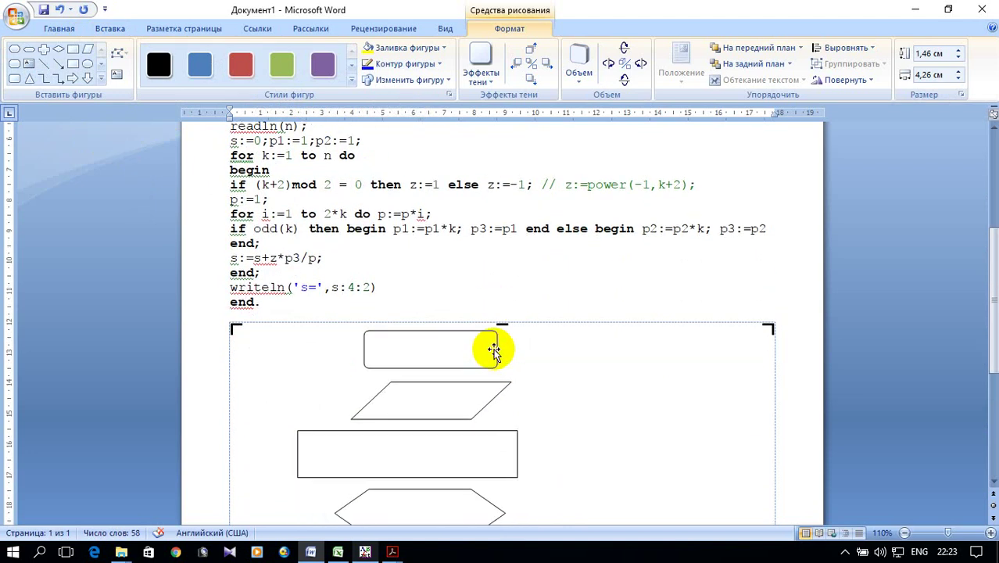
scroll(494, 350, "down", 1)
scroll(494, 349, "down", 2)
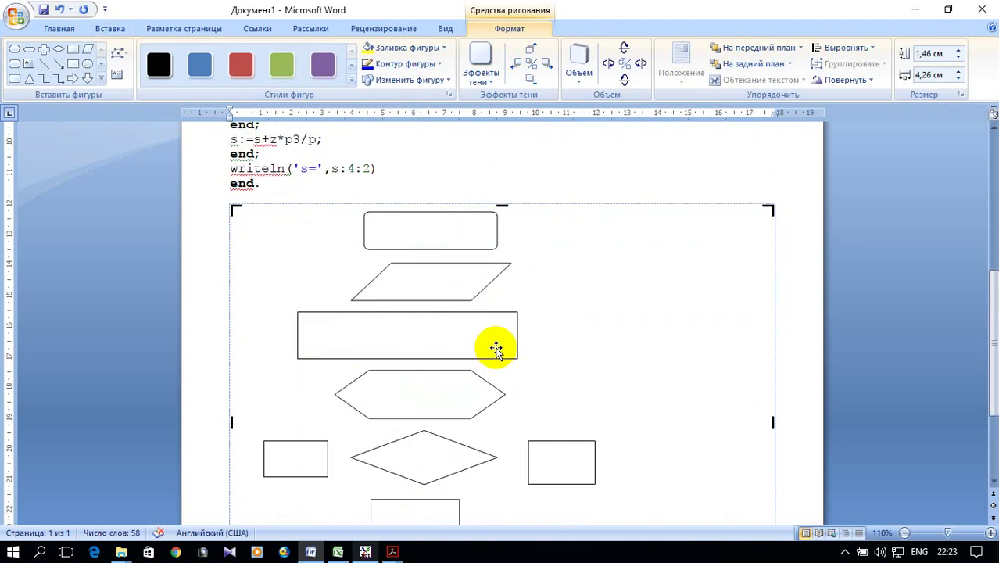
scroll(496, 350, "down", 4)
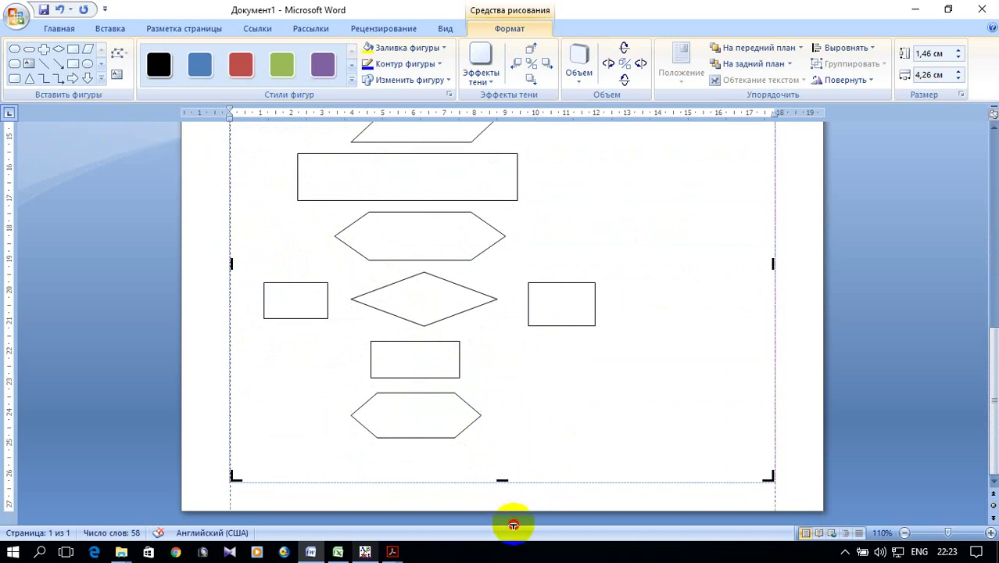
left_click_drag(513, 530, 511, 453)
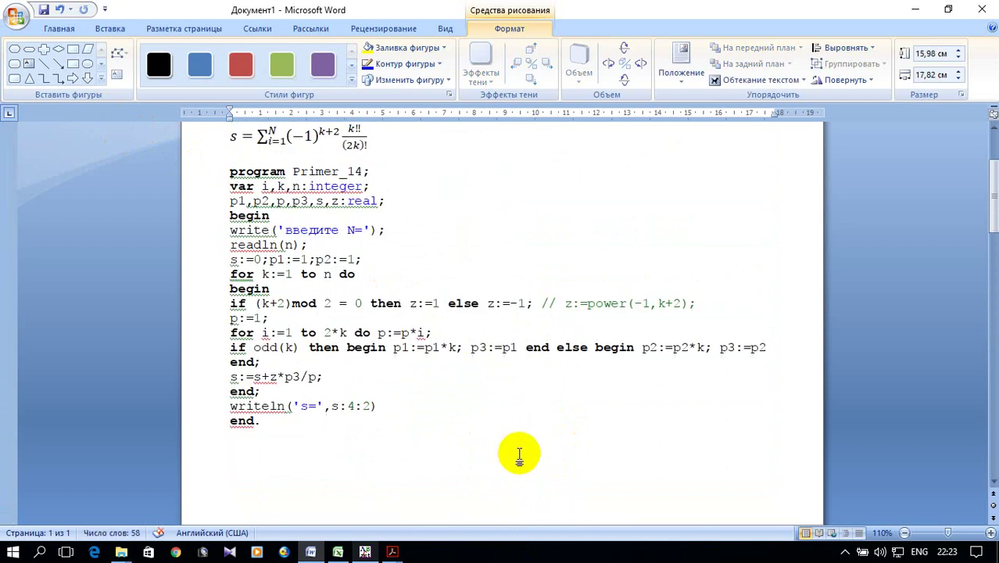
Step: Extend the drawing canvas further down the page
scroll(511, 453, "down", 10)
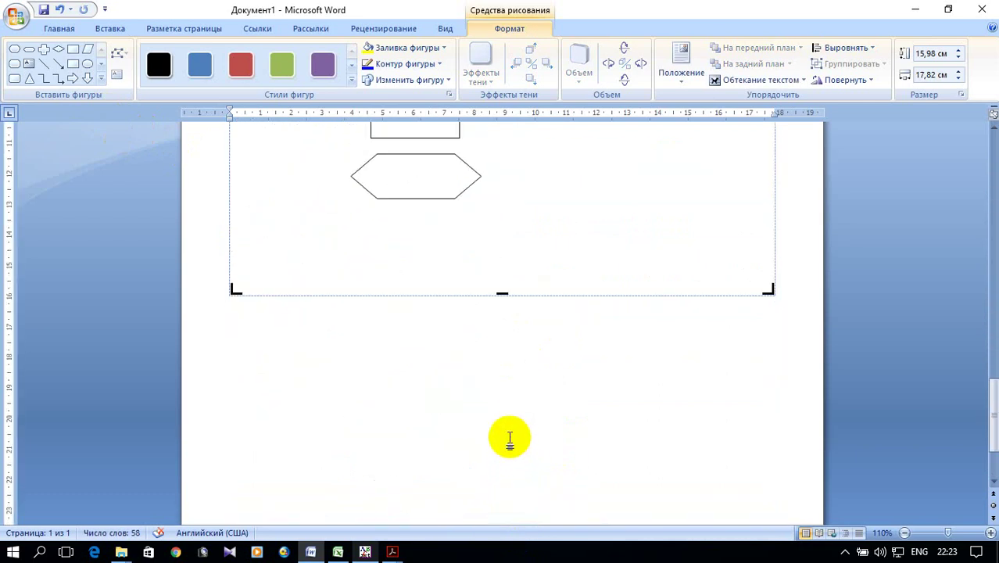
left_click_drag(499, 295, 516, 497)
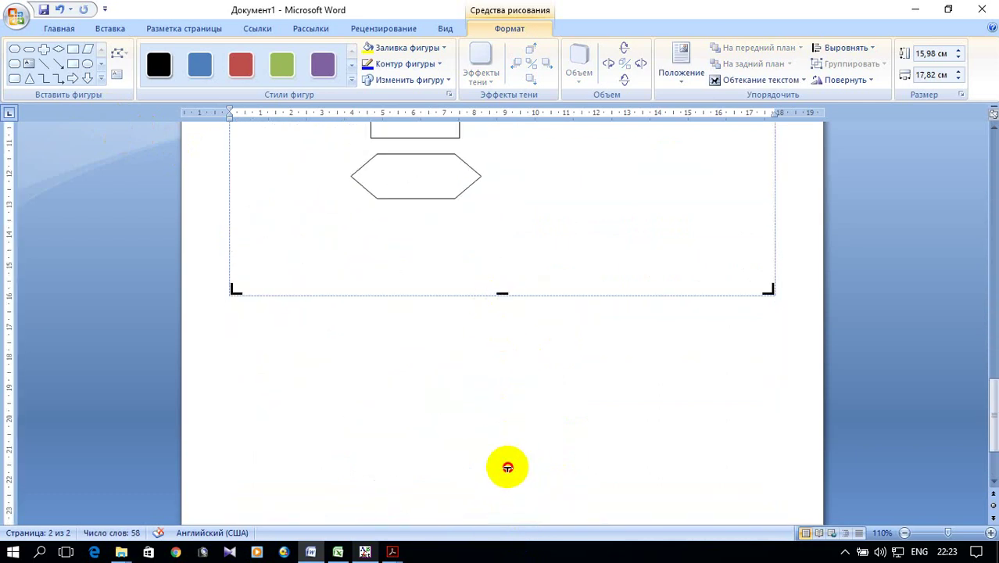
scroll(468, 312, "up", 3)
scroll(468, 312, "up", 2)
scroll(468, 311, "down", 2)
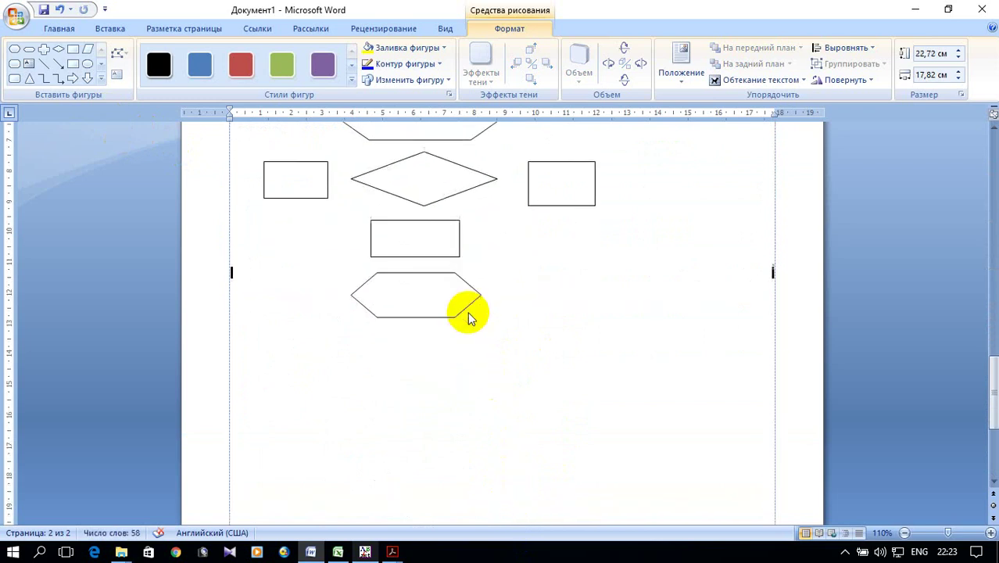
Step: Draw a rectangle below the lower hexagon and a decision diamond beneath it
left_click(73, 49)
left_click_drag(378, 335, 485, 380)
scroll(512, 332, "down", 2)
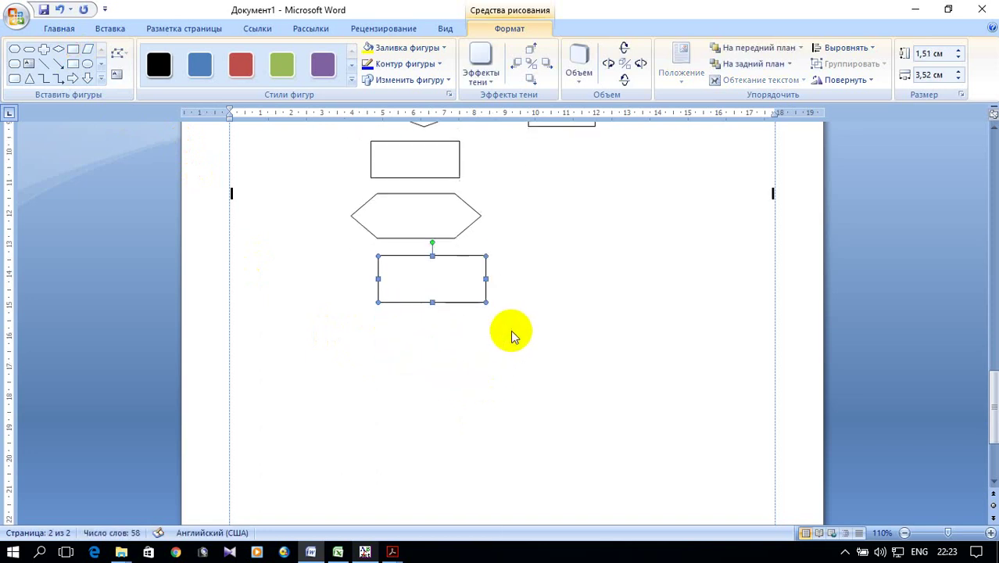
left_click(58, 50)
left_click_drag(364, 319, 529, 395)
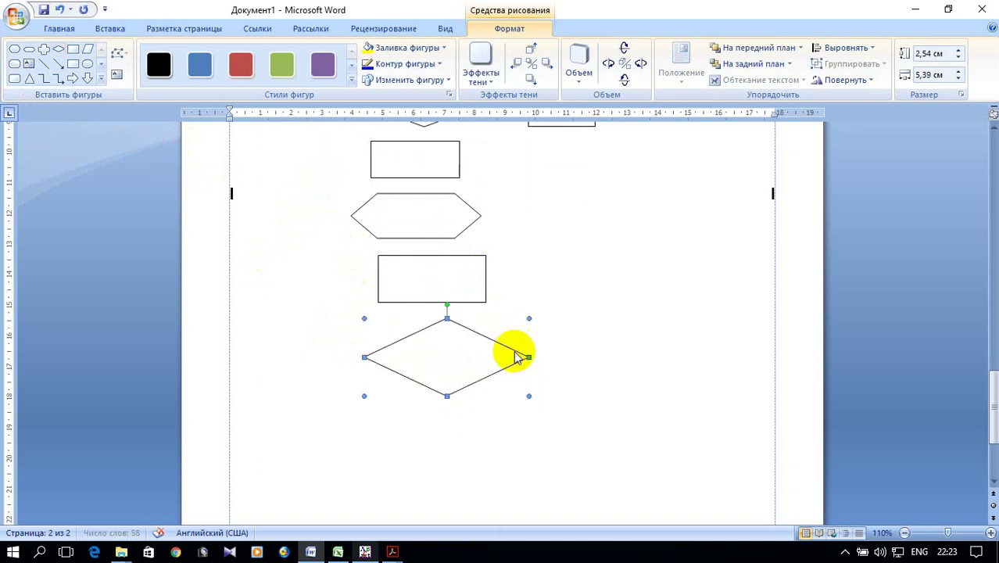
scroll(539, 328, "up", 5)
scroll(551, 316, "up", 5)
scroll(551, 316, "up", 5)
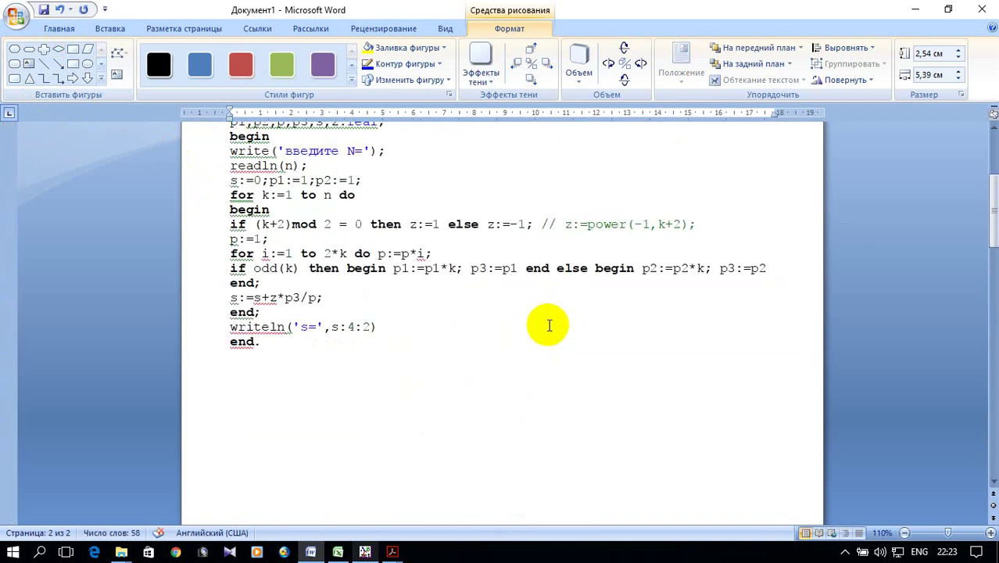
scroll(550, 325, "up", 2)
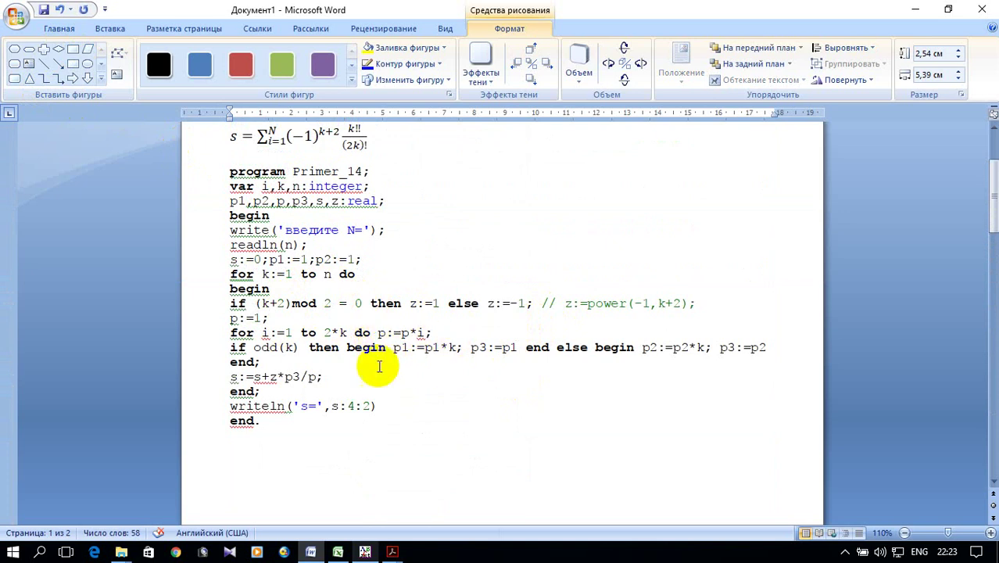
scroll(302, 338, "down", 2)
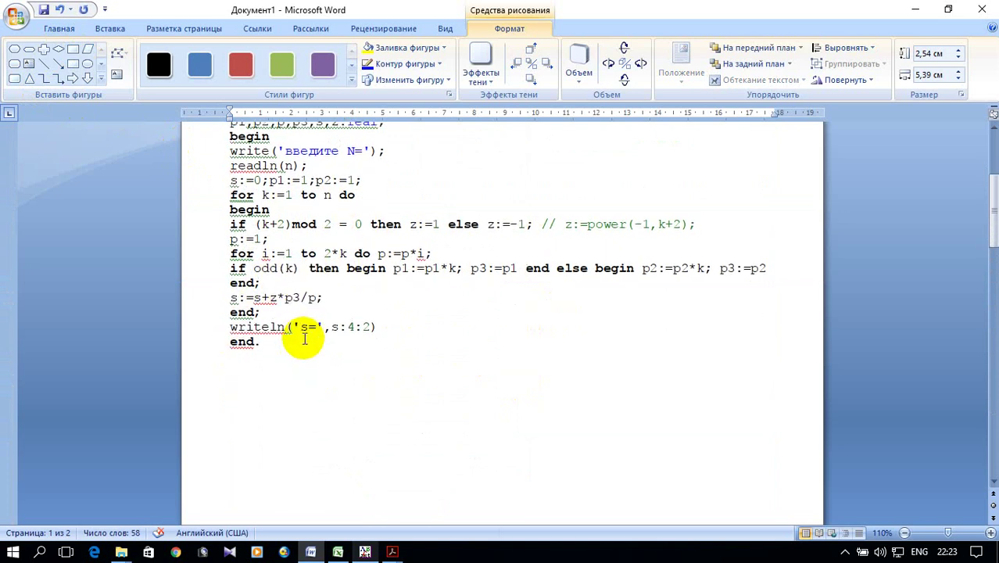
scroll(297, 330, "down", 5)
scroll(294, 328, "down", 5)
scroll(295, 331, "down", 6)
scroll(295, 332, "down", 3)
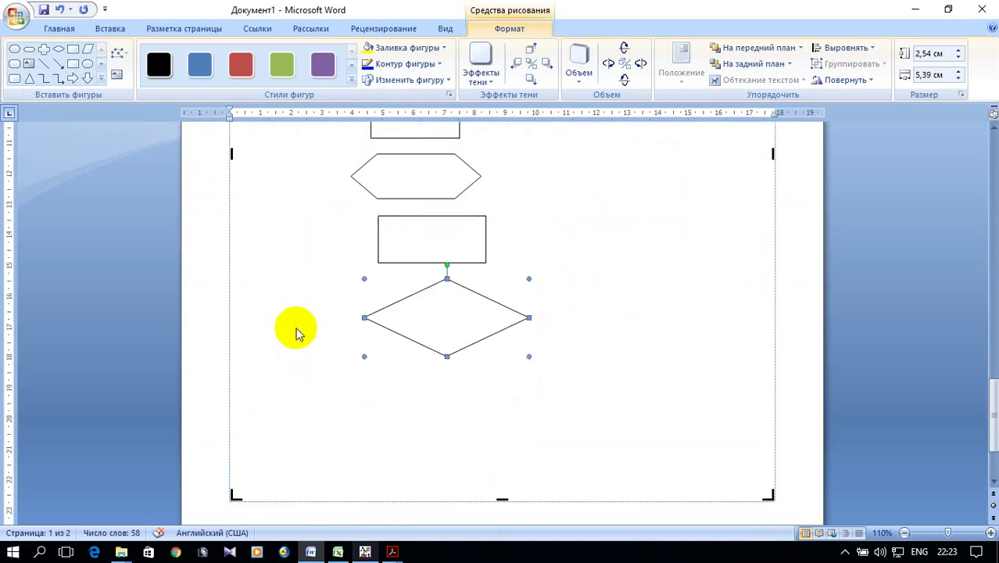
Step: Draw three rectangles to the left, right and below the lower diamond
left_click(70, 51)
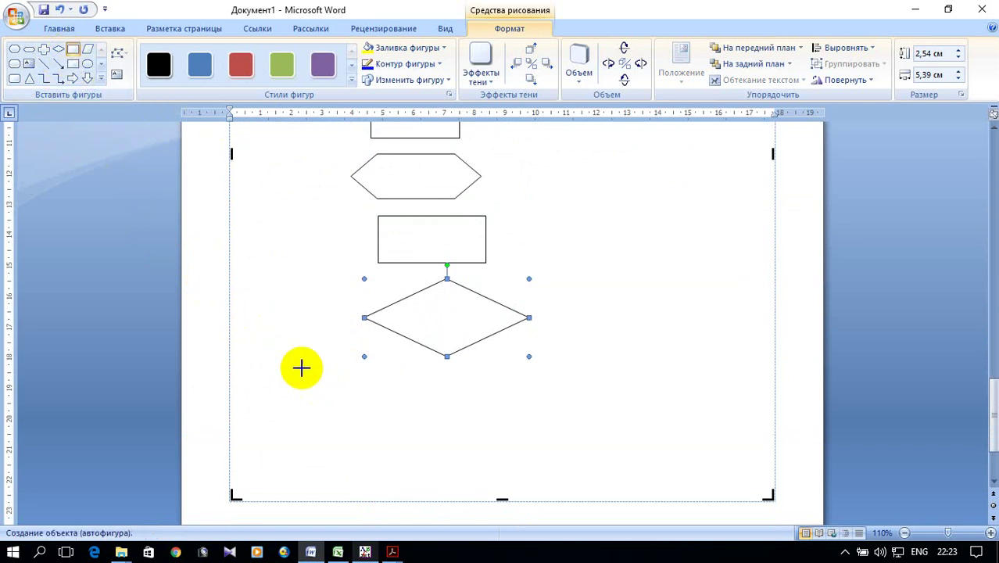
left_click_drag(280, 349, 371, 390)
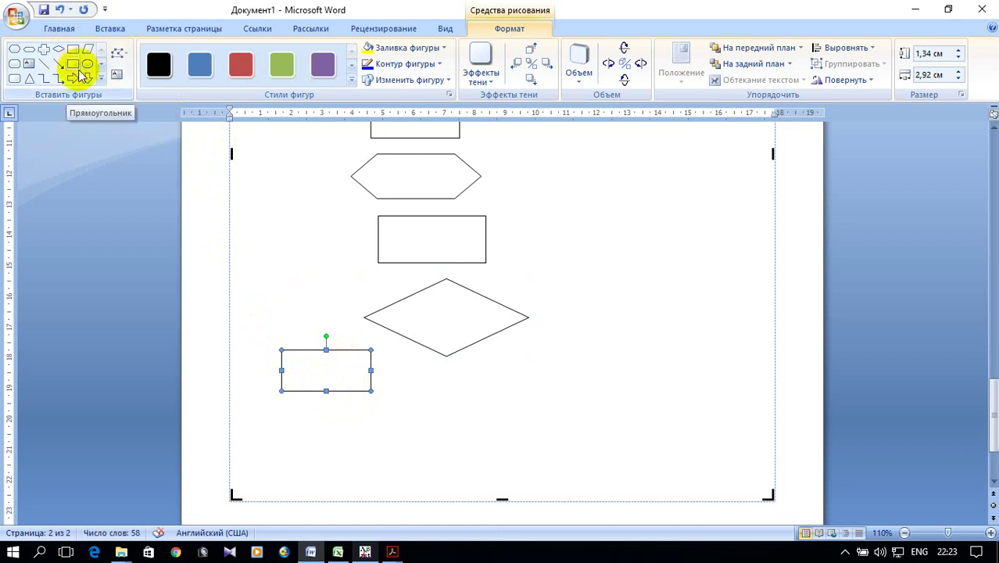
left_click(72, 64)
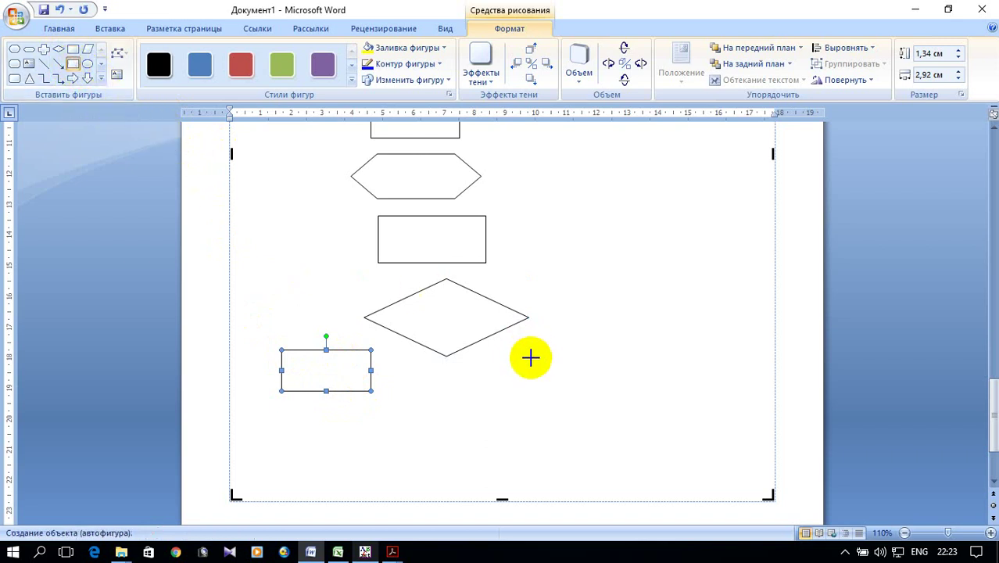
left_click_drag(529, 357, 638, 394)
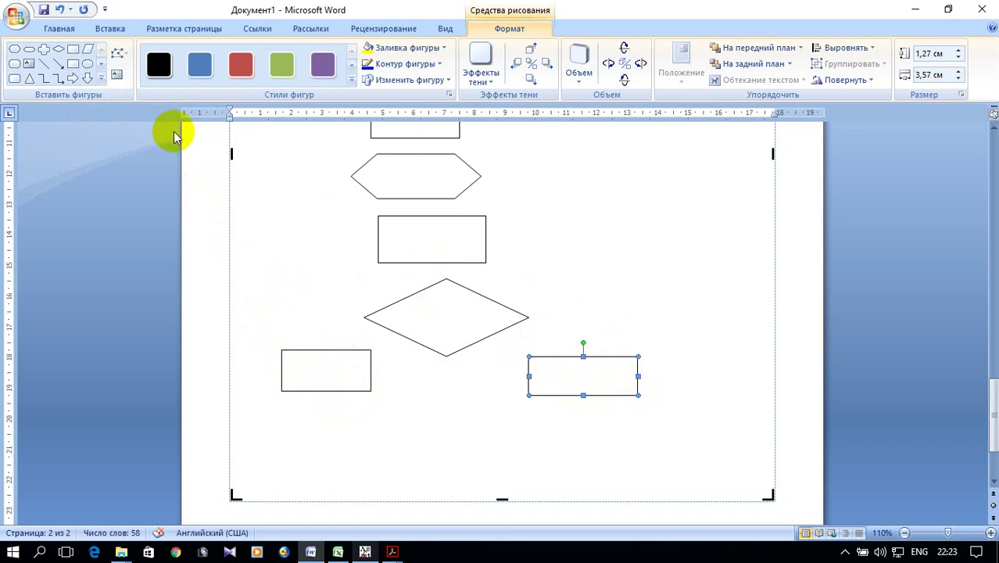
left_click(72, 54)
left_click_drag(370, 419, 508, 464)
scroll(552, 461, "up", 2)
scroll(556, 466, "up", 1)
scroll(556, 466, "up", 2)
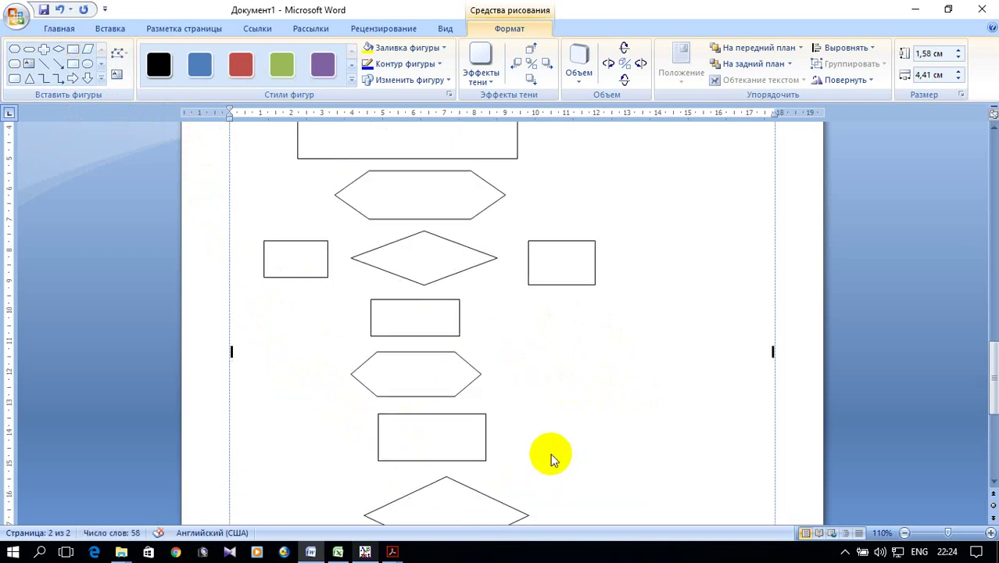
Step: Draw a parallelogram right of the flowchart and place a copy of the rounded start block beneath it
left_click(89, 51)
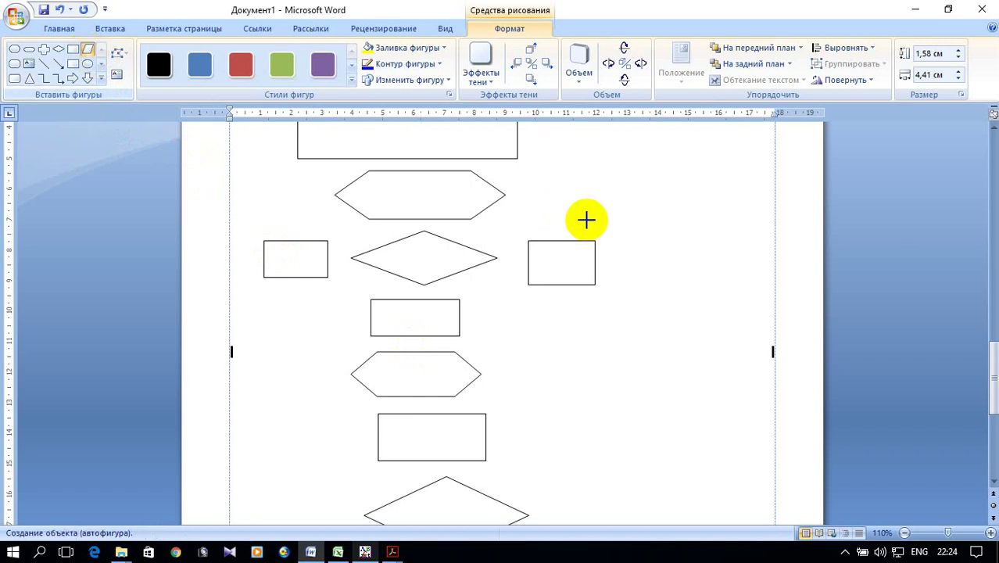
left_click_drag(646, 194, 753, 246)
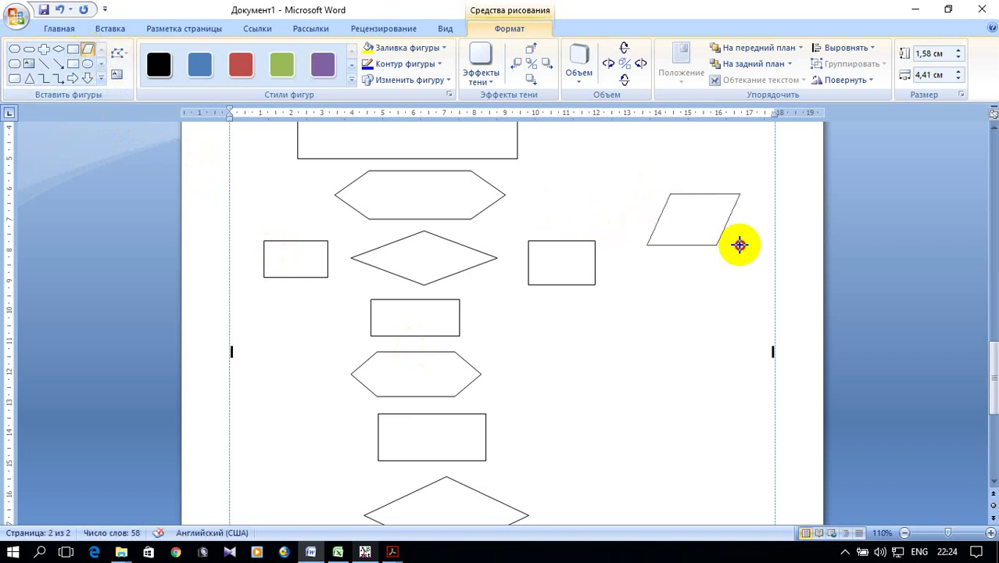
scroll(633, 274, "up", 3)
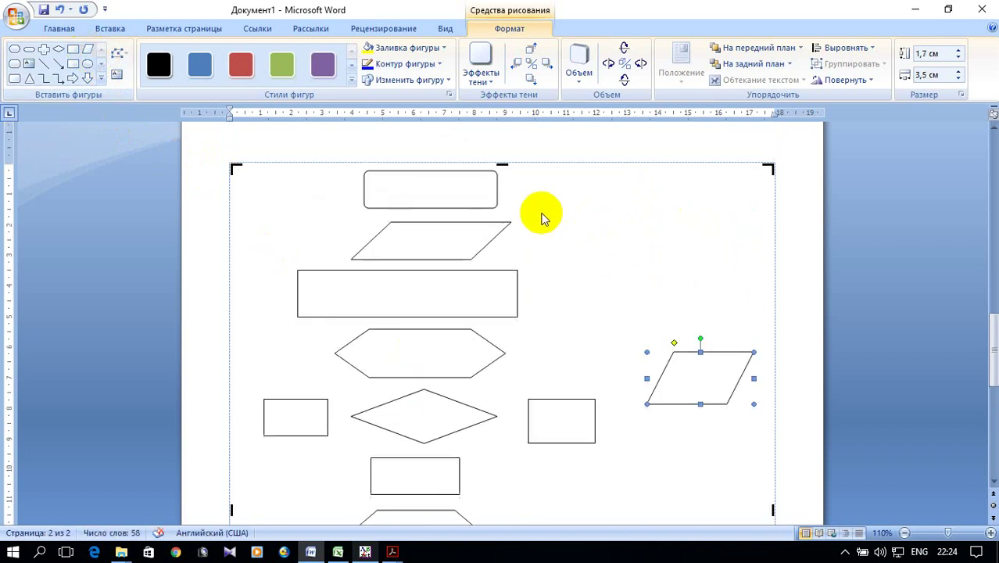
right_click(496, 186)
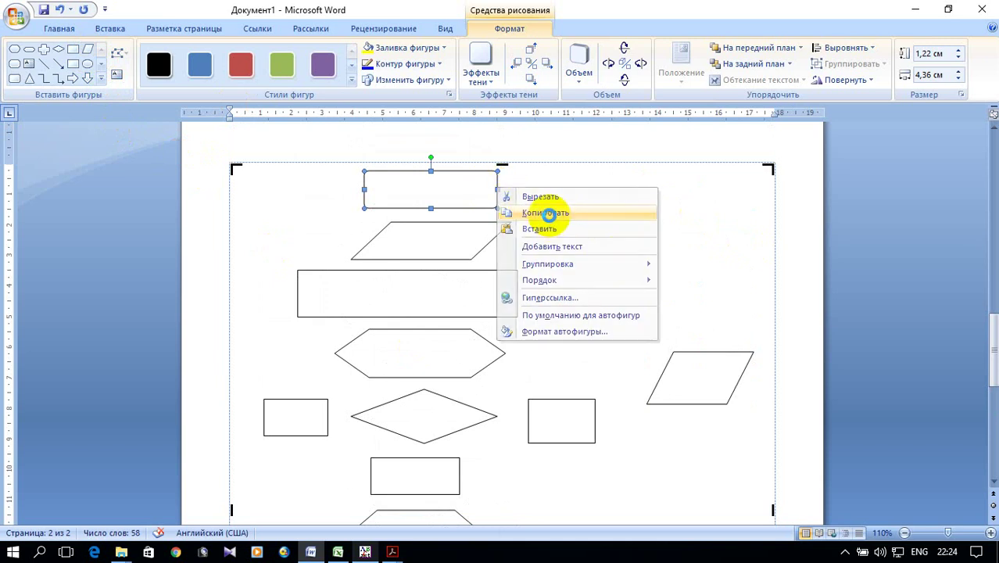
left_click(524, 214)
right_click(594, 206)
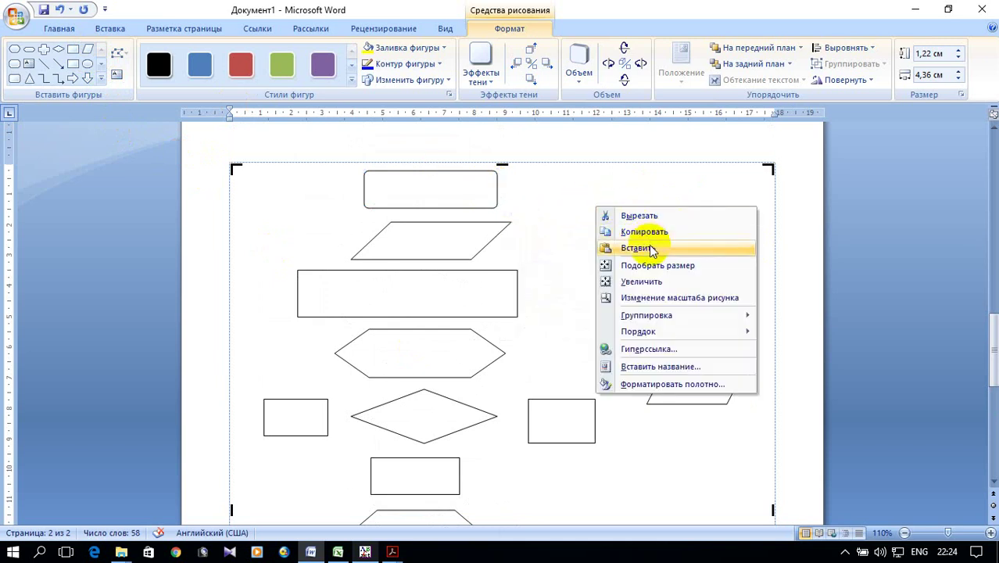
left_click(605, 245)
left_click_drag(489, 185, 737, 444)
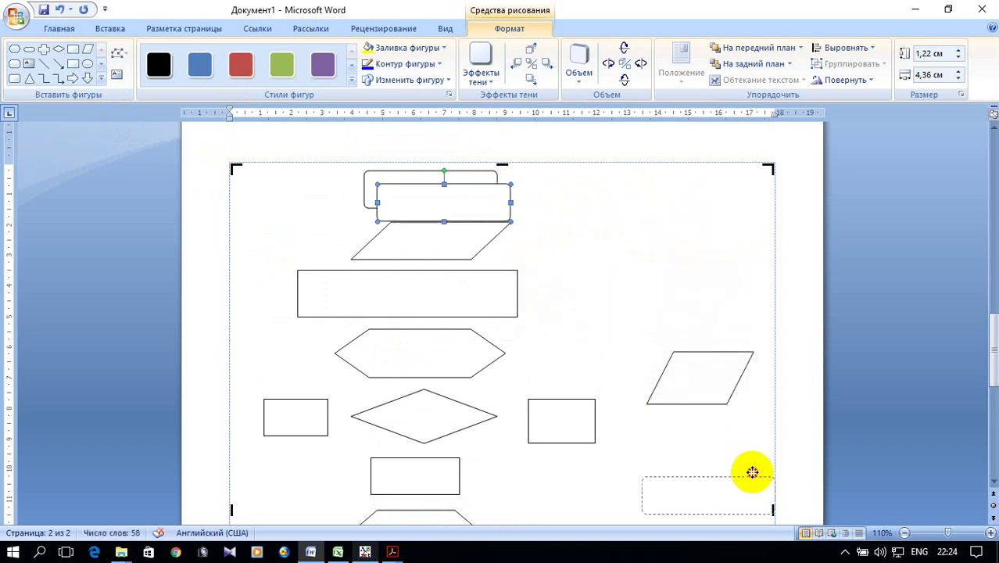
scroll(635, 306, "down", 1)
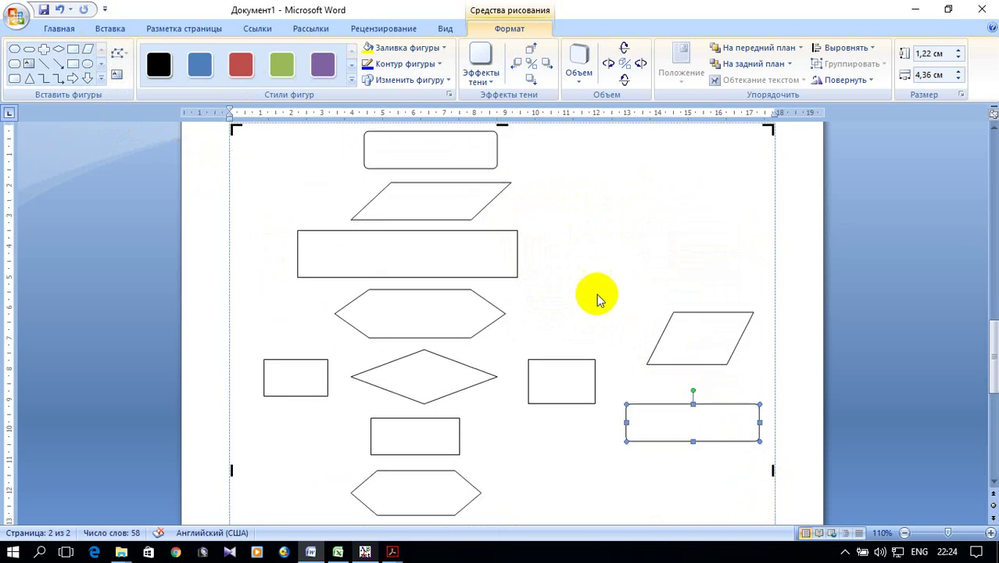
left_click(61, 63)
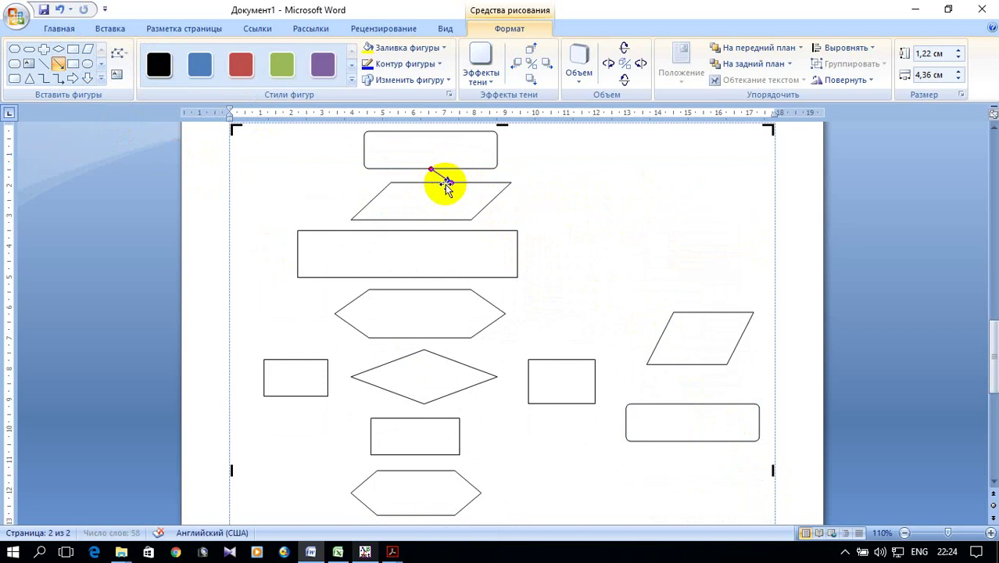
Step: Draw arrows linking start block, parallelogram, rectangle, hexagon, diamond and both side rectangles
left_click_drag(446, 182, 450, 182)
left_click(60, 62)
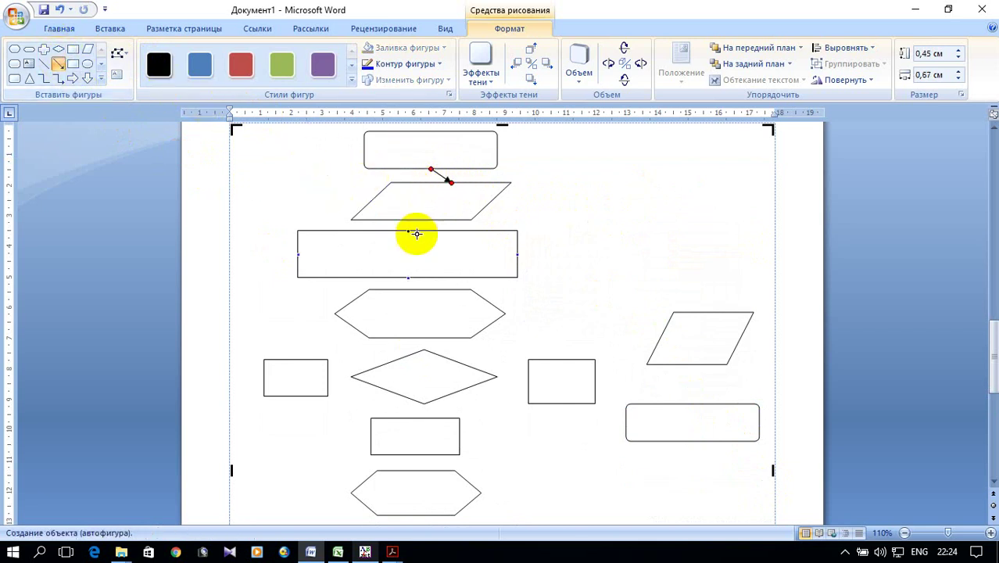
left_click_drag(431, 221, 408, 230)
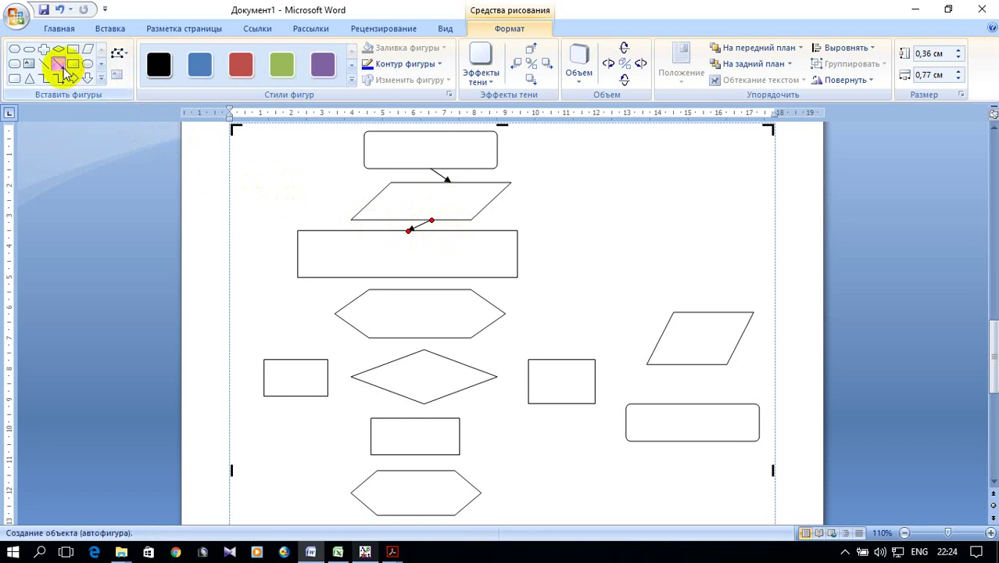
left_click(63, 67)
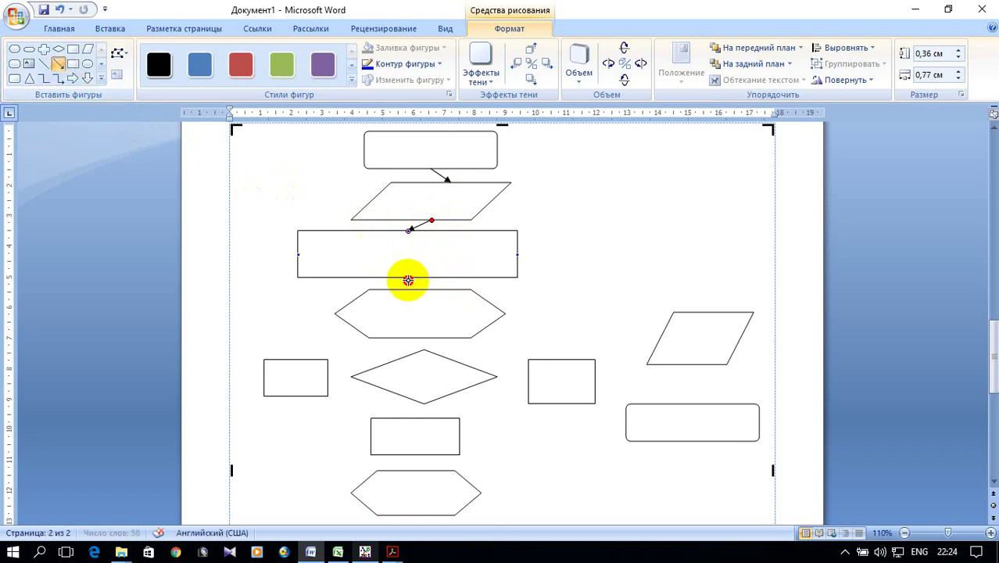
left_click_drag(424, 283, 420, 290)
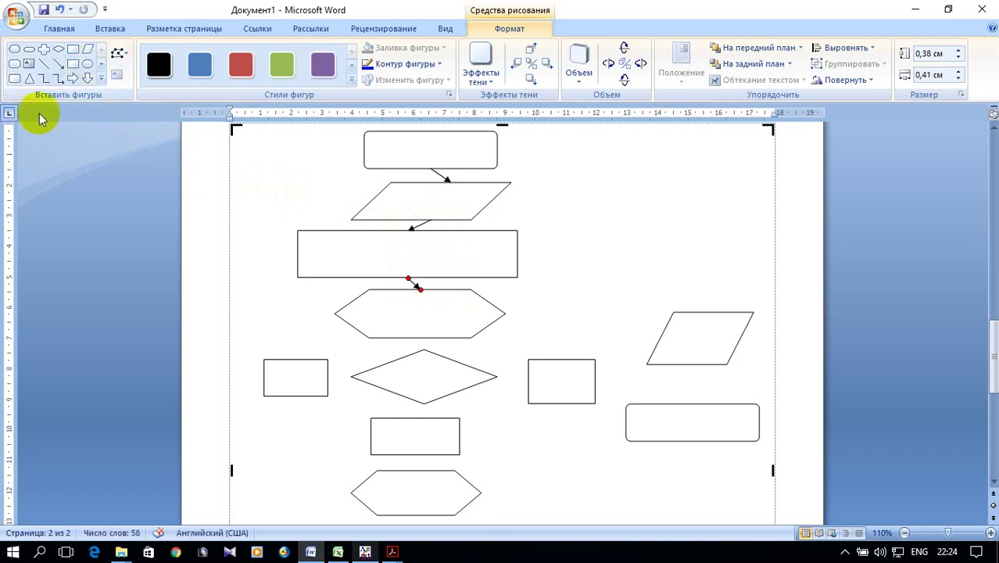
left_click(59, 63)
left_click_drag(428, 338, 423, 349)
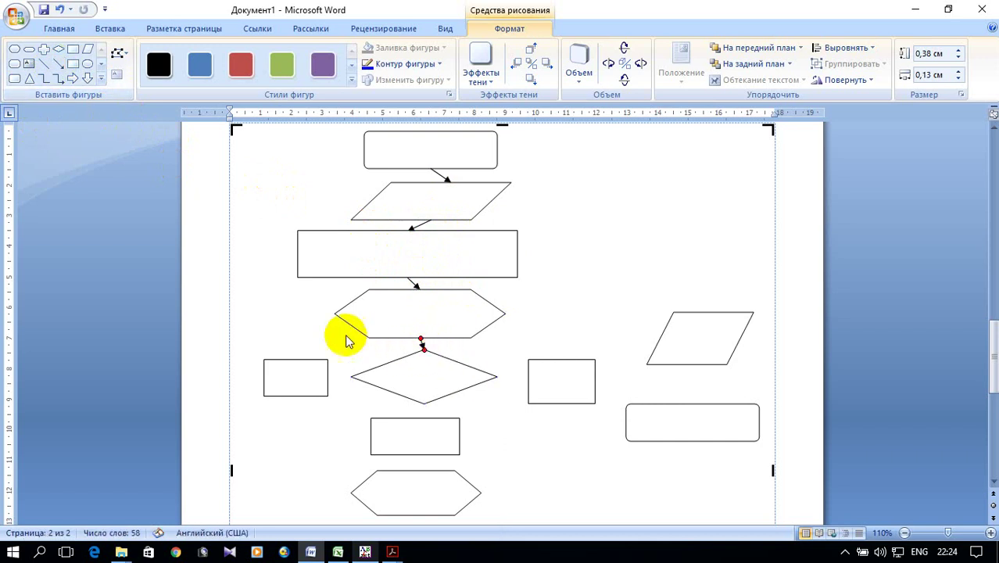
left_click(60, 64)
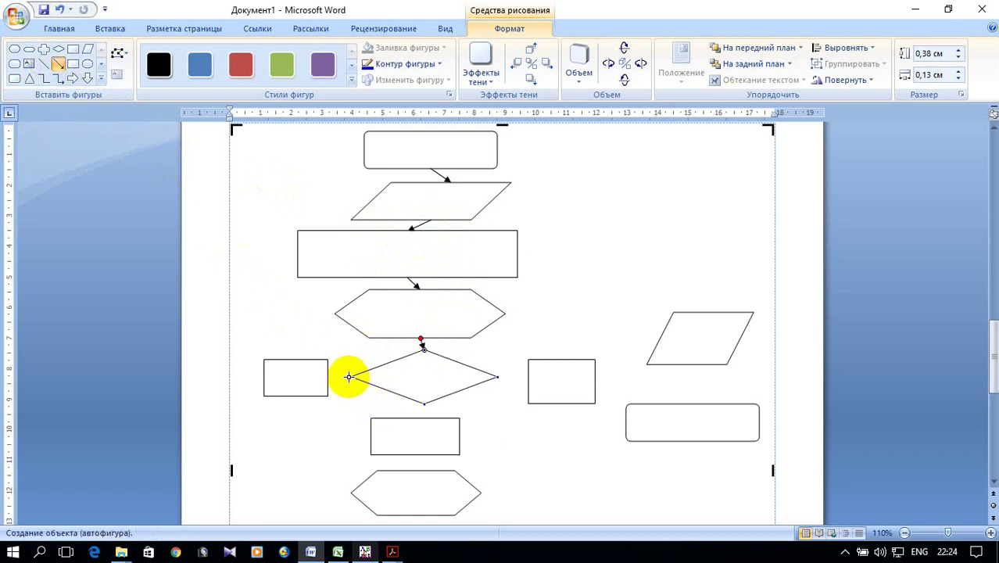
left_click_drag(348, 377, 328, 378)
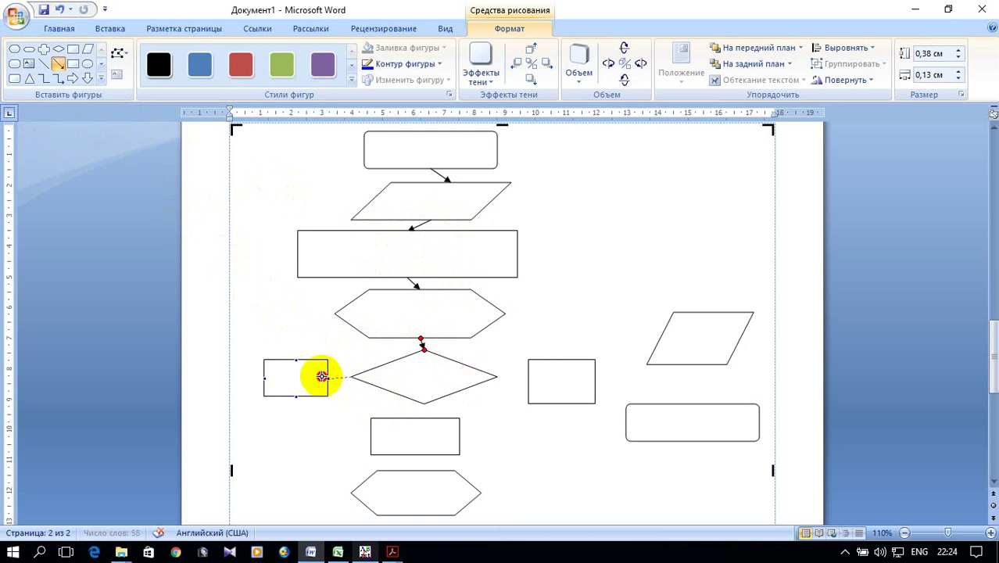
left_click(59, 67)
mouse_move(496, 378)
left_mouse_down()
mouse_move(518, 372)
mouse_move(528, 381)
left_mouse_up()
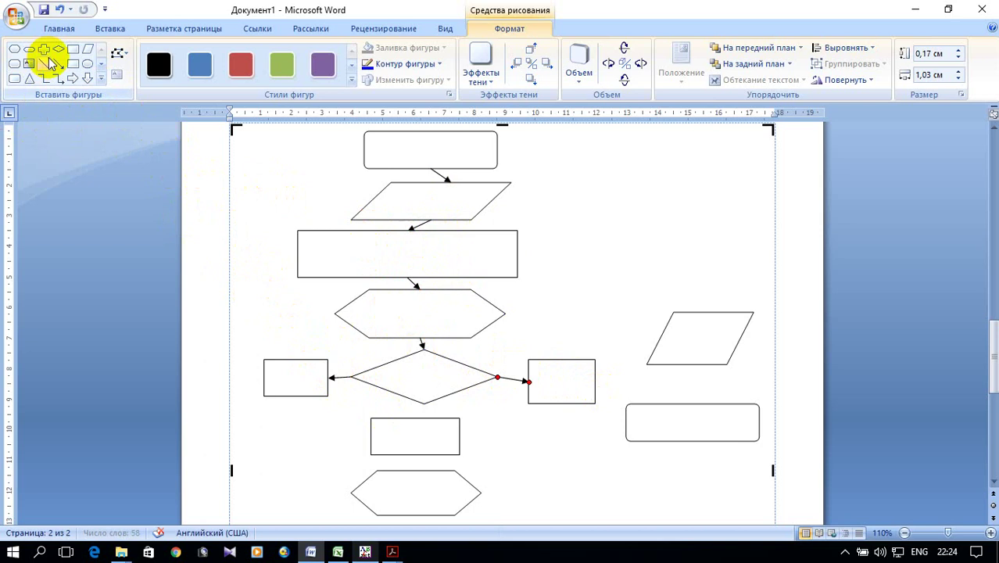
Step: Join both side rectangles into the box below with elbow connectors
left_click(57, 79)
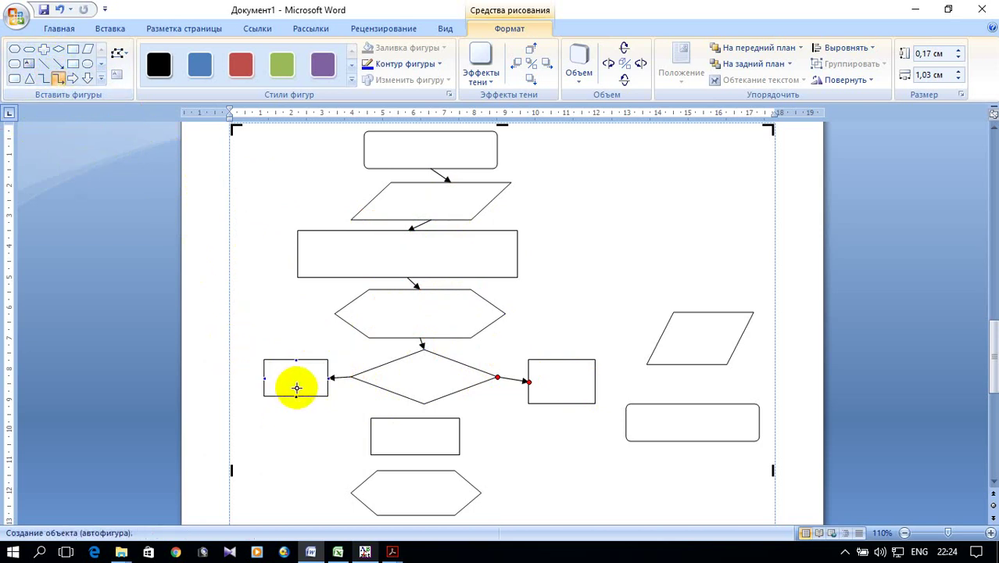
left_click_drag(371, 438, 370, 437)
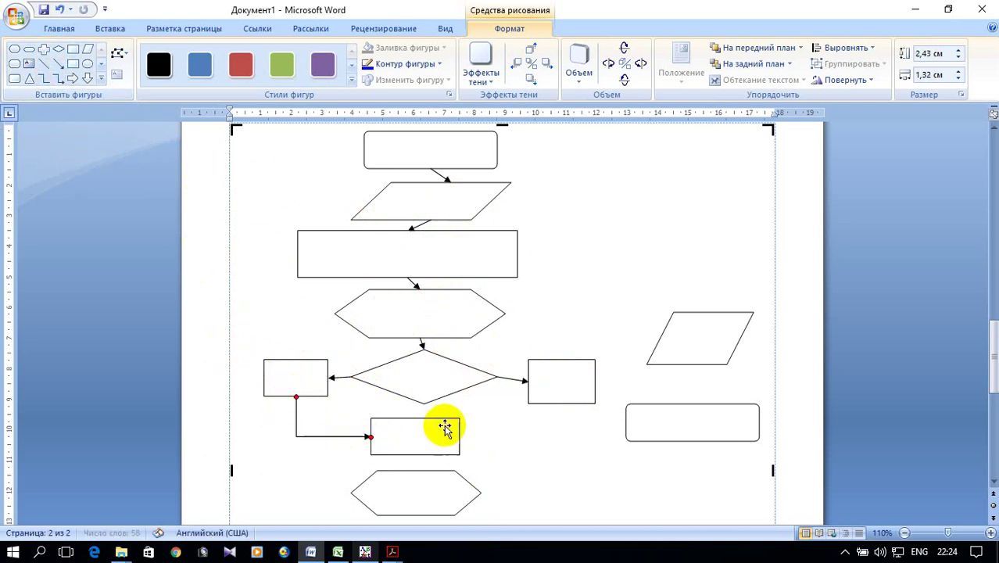
left_click(57, 79)
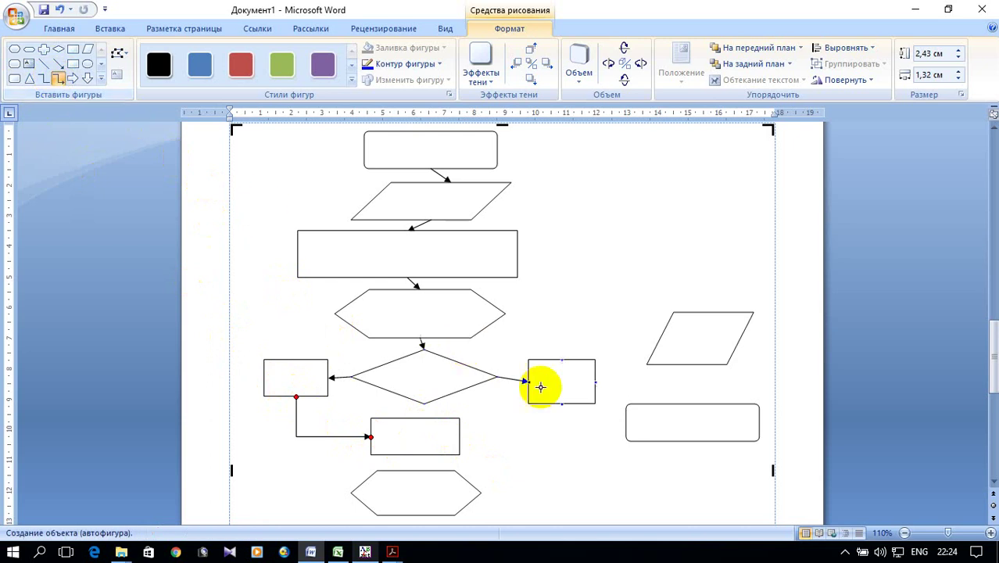
left_click_drag(561, 406, 461, 437)
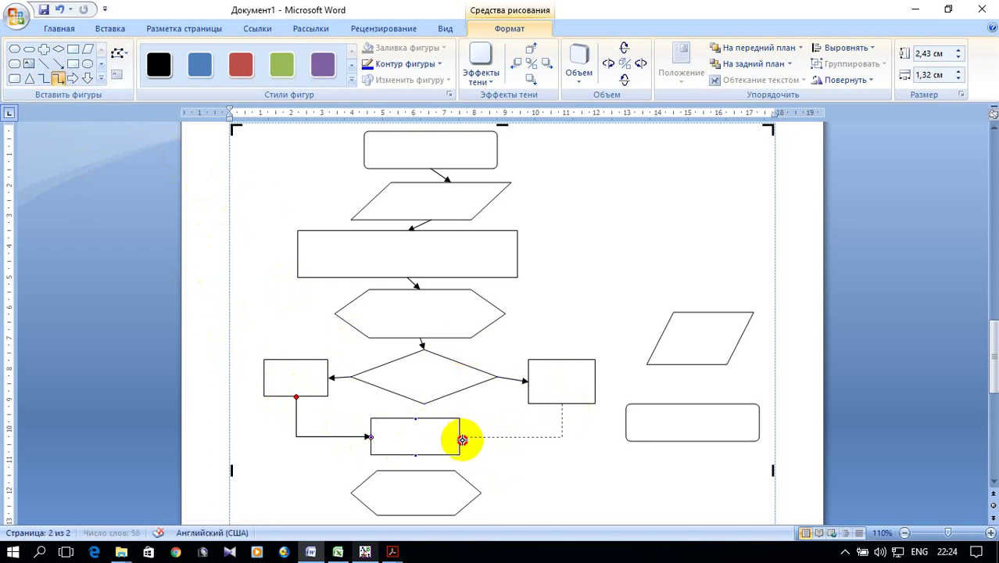
scroll(574, 394, "down", 3)
scroll(571, 385, "down", 2)
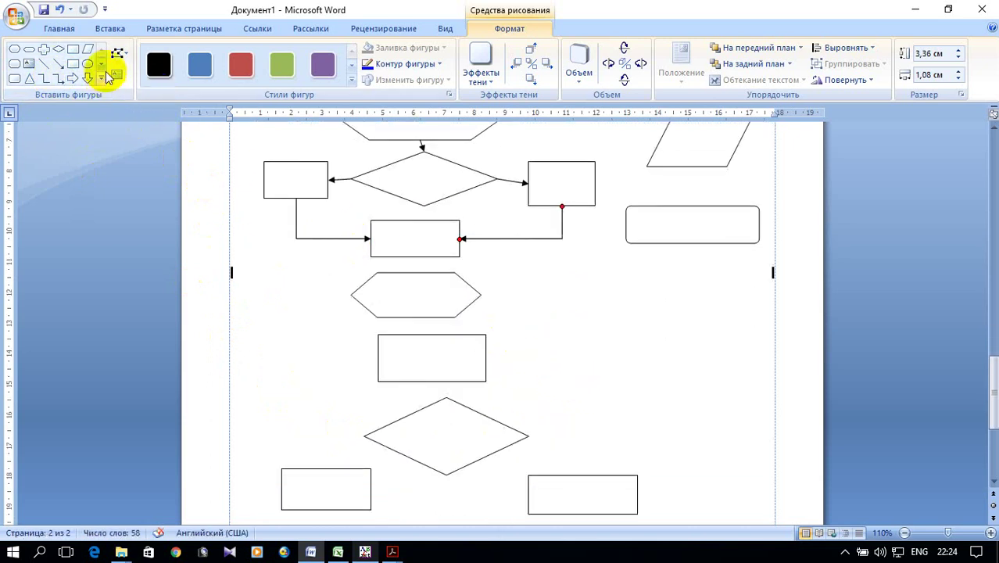
Step: Arrow the box to the lower hexagon and its rectangle, looping back and down to the diamond
left_click(58, 64)
left_click_drag(419, 257, 415, 272)
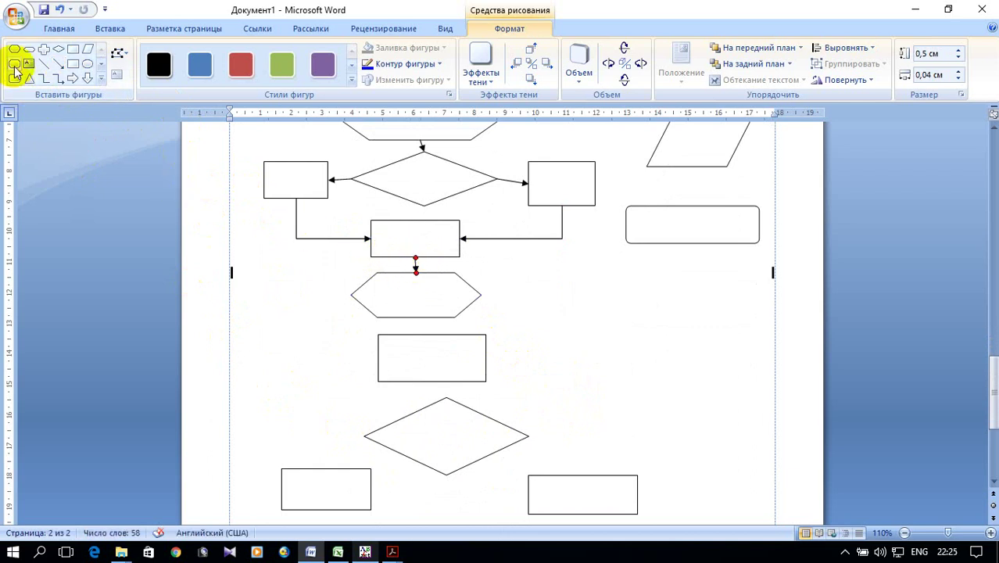
left_click(57, 63)
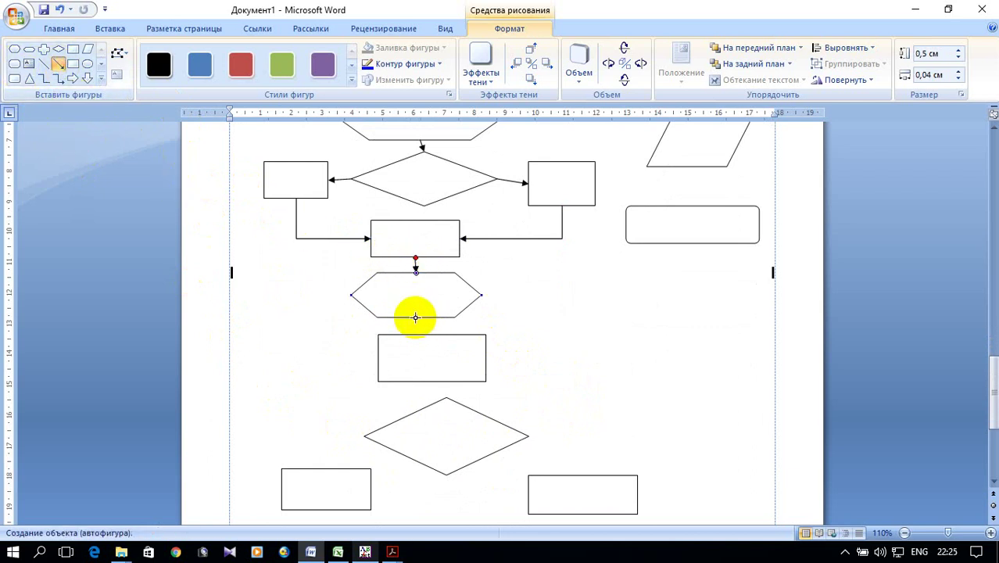
left_click_drag(415, 335, 416, 335)
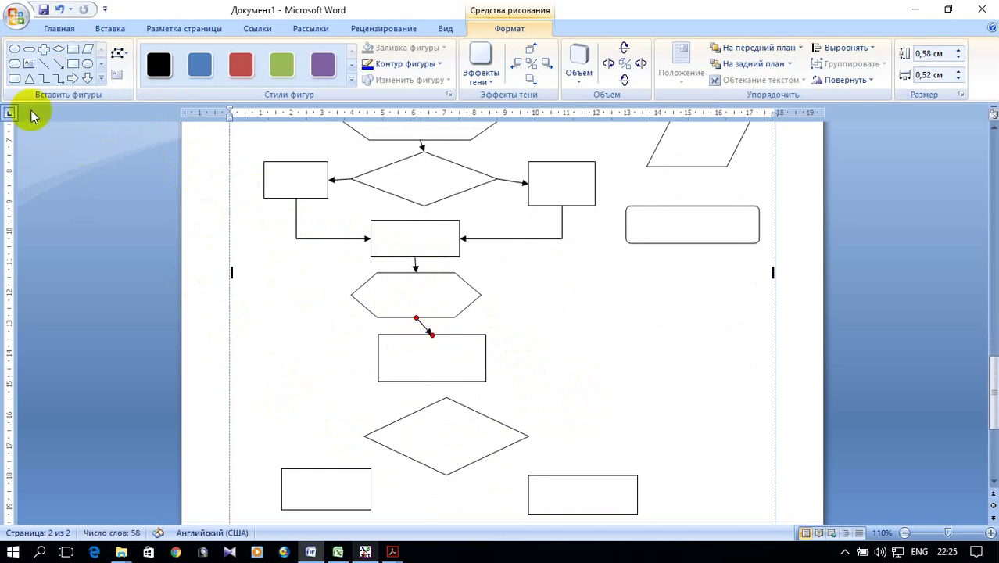
left_click(59, 79)
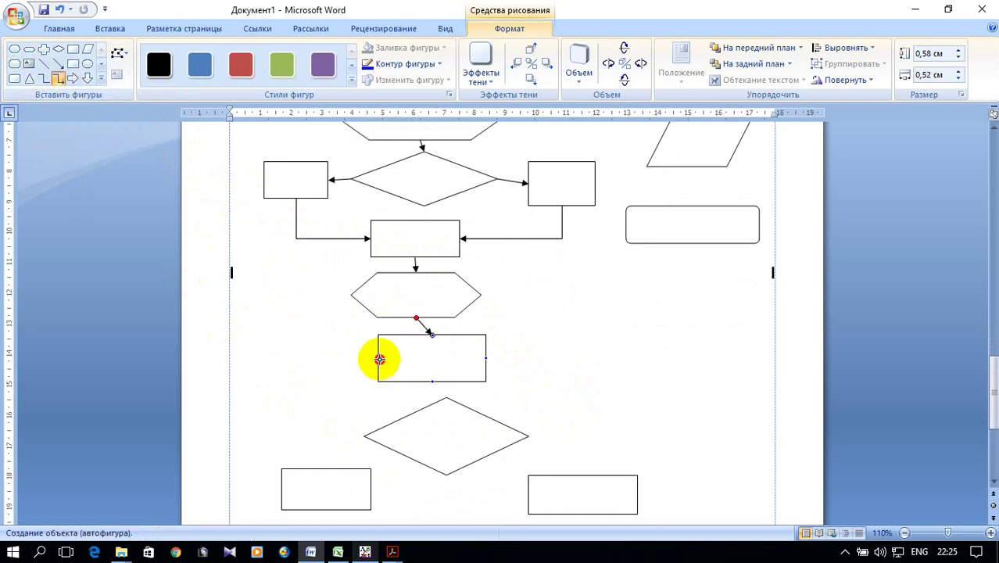
mouse_move(321, 342)
left_mouse_down()
mouse_move(330, 305)
mouse_move(351, 295)
left_mouse_up()
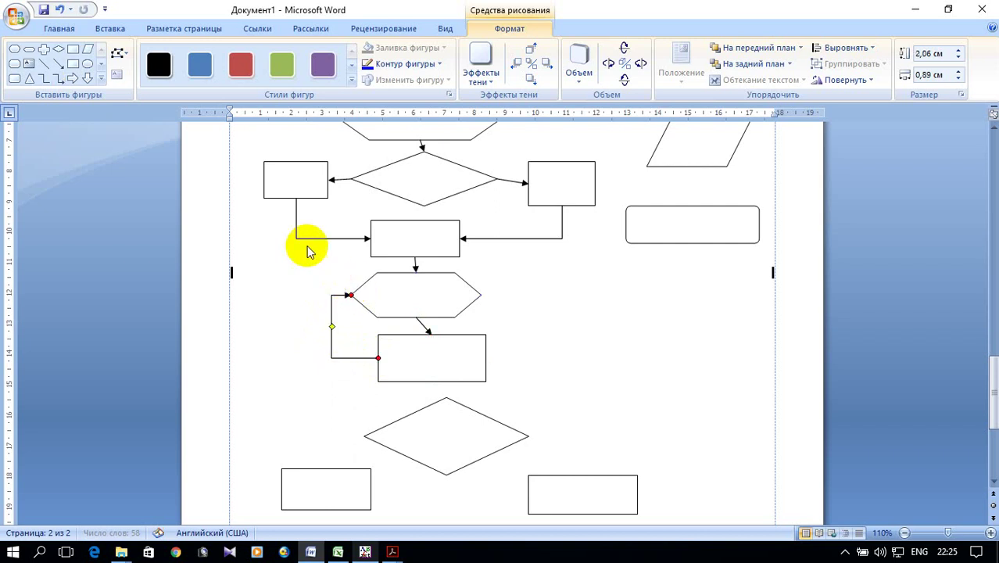
left_click(59, 79)
left_click_drag(484, 296, 463, 403)
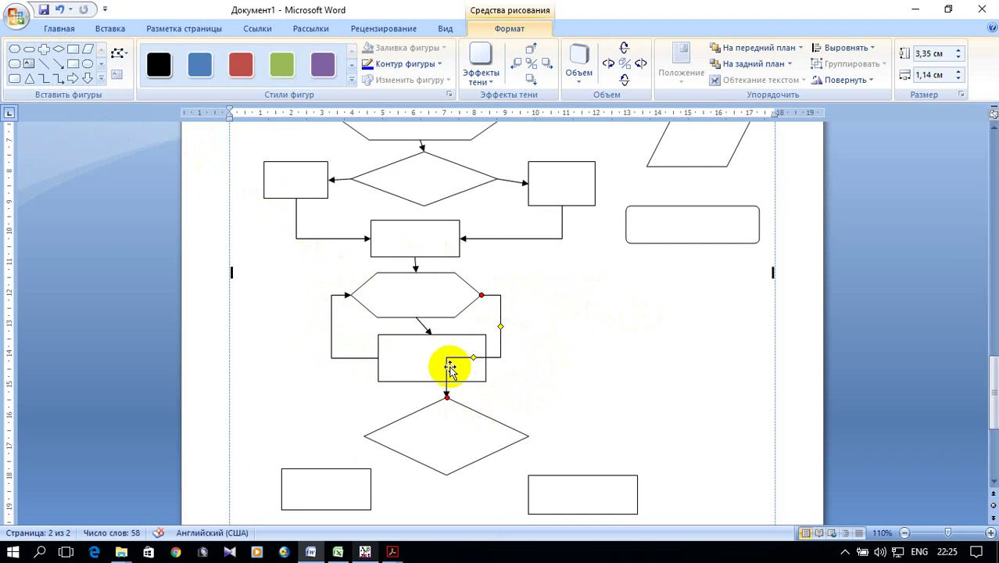
scroll(450, 369, "down", 3)
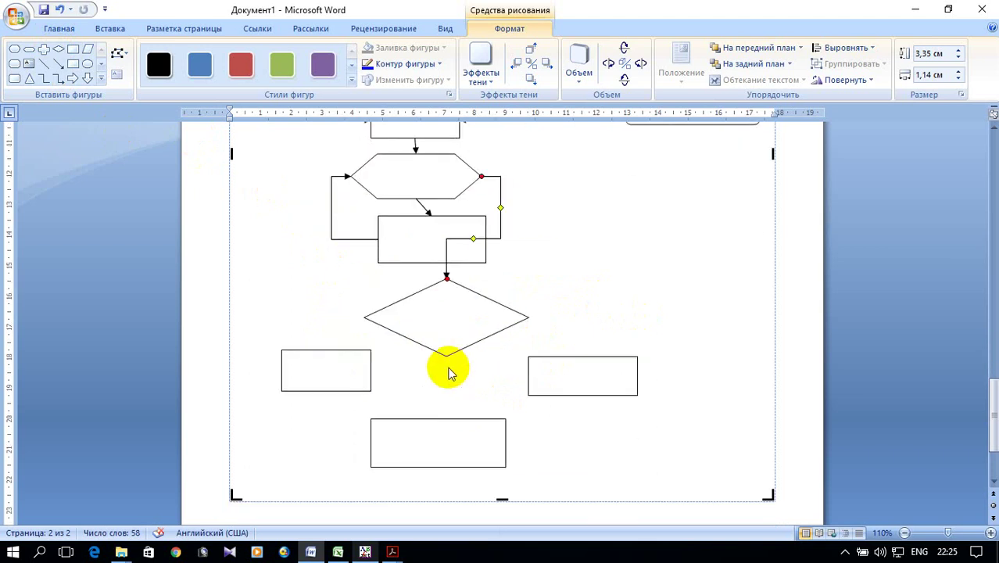
Step: Elbow-connect the lower diamond's vertices to the side rectangles, and those into the bottom rectangle
left_click(59, 79)
mouse_move(367, 318)
left_mouse_down()
mouse_move(327, 329)
mouse_move(311, 350)
left_mouse_up()
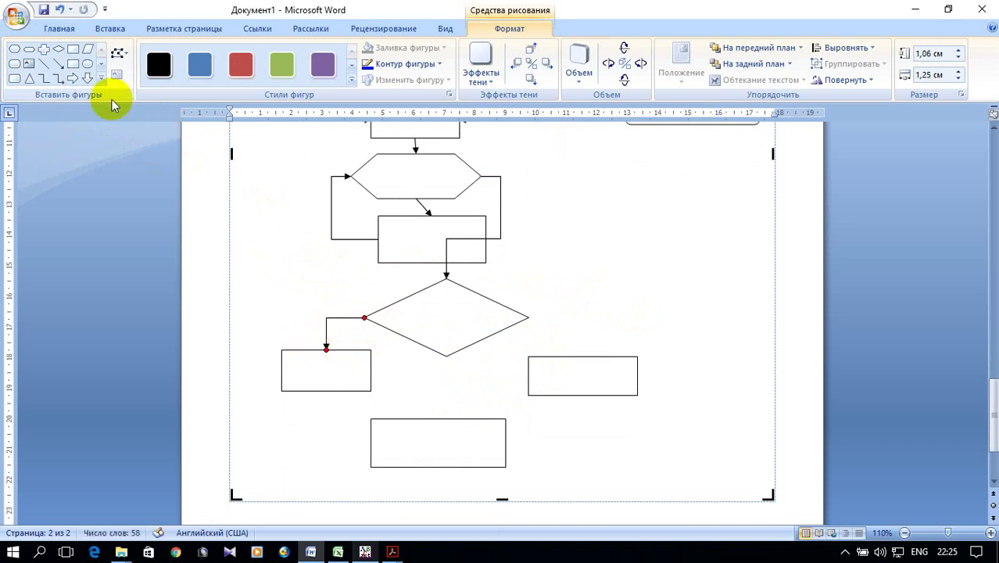
left_click(59, 79)
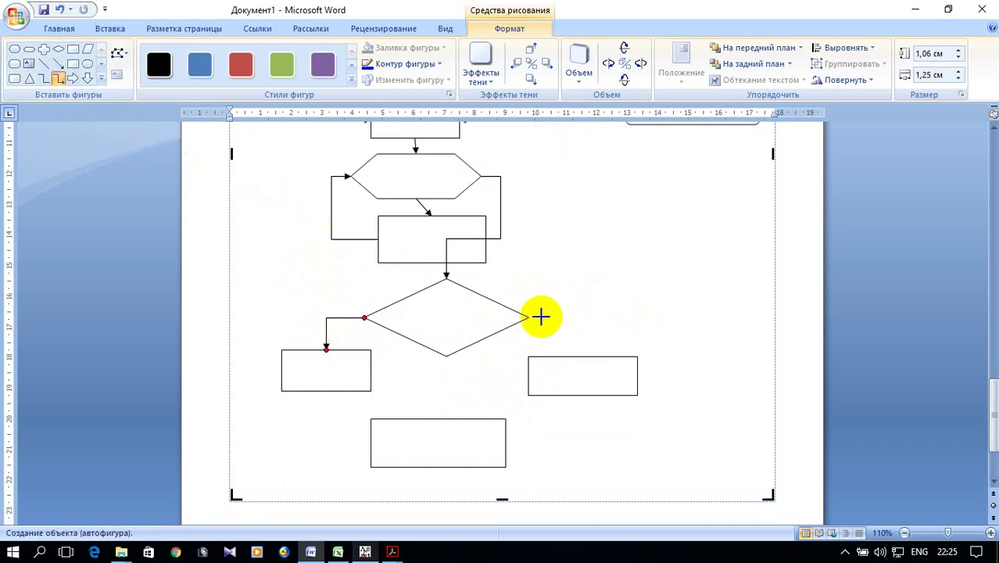
left_click_drag(532, 317, 582, 356)
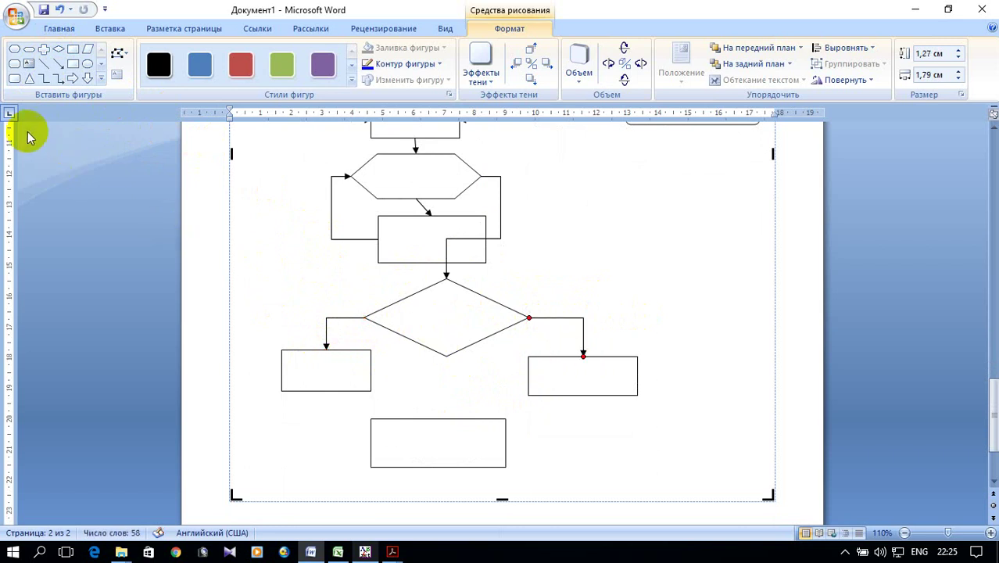
left_click(56, 81)
left_click_drag(326, 391, 370, 442)
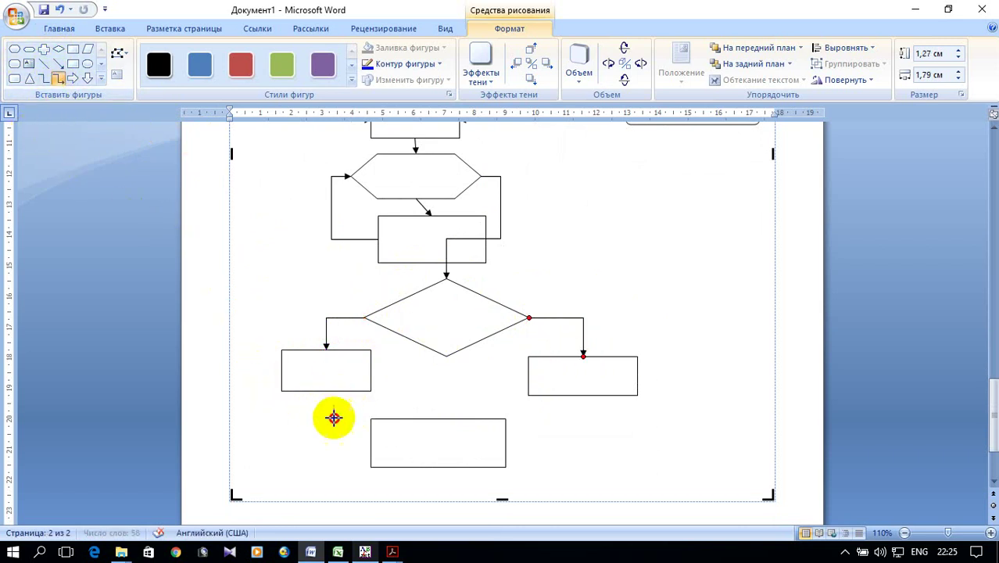
left_click(57, 79)
left_click_drag(582, 395, 506, 442)
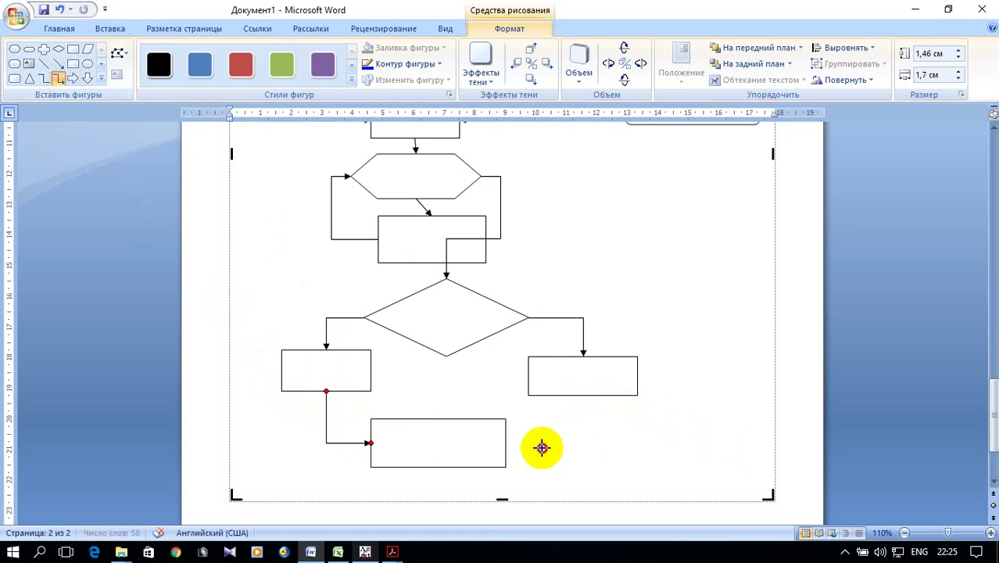
left_click(57, 78)
mouse_move(438, 467)
left_mouse_down()
mouse_move(371, 486)
mouse_move(326, 72)
left_mouse_up()
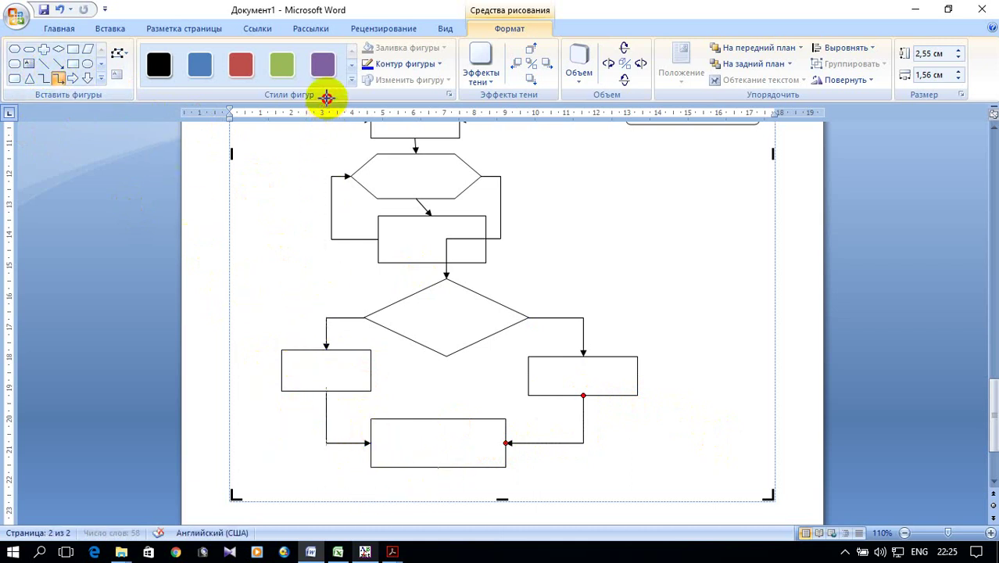
Step: Route the loop-back line from the bottom box to the upper hexagon's left vertex
mouse_move(326, 72)
left_mouse_down()
mouse_move(479, 103)
mouse_move(302, 125)
left_mouse_up()
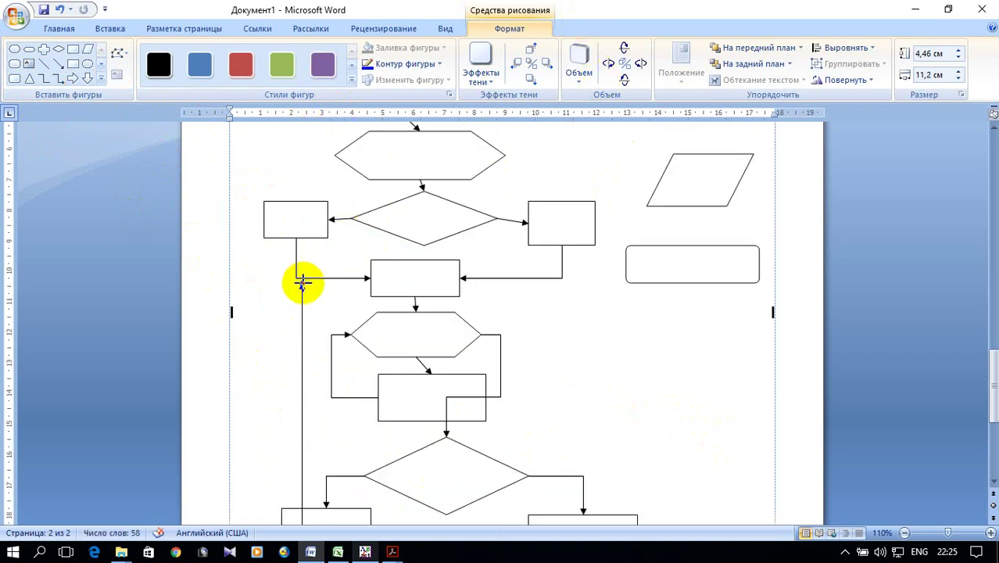
left_click_drag(297, 284, 333, 156)
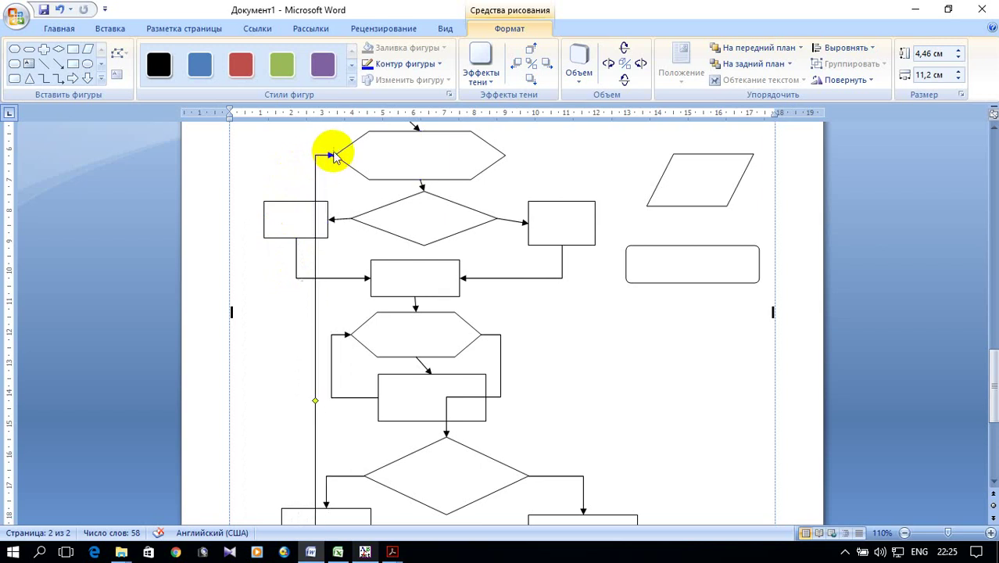
scroll(379, 267, "down", 3)
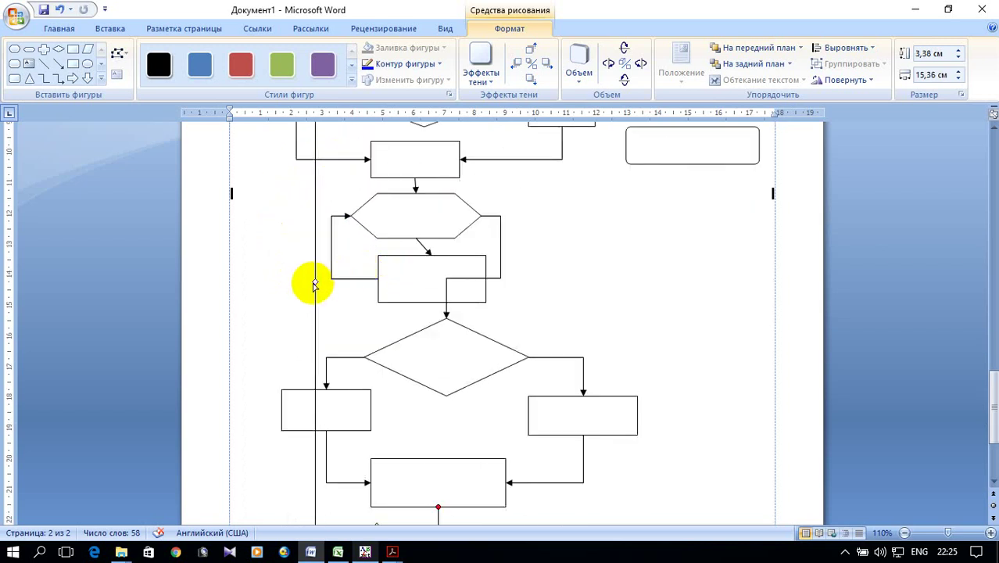
left_click_drag(315, 283, 245, 285)
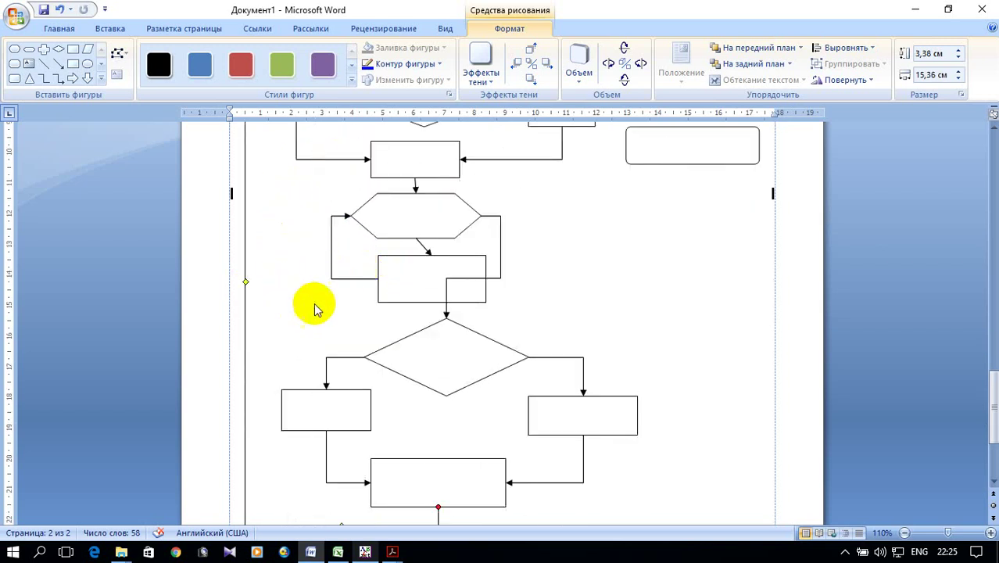
scroll(464, 357, "down", 4)
scroll(720, 375, "up", 4)
scroll(680, 362, "up", 3)
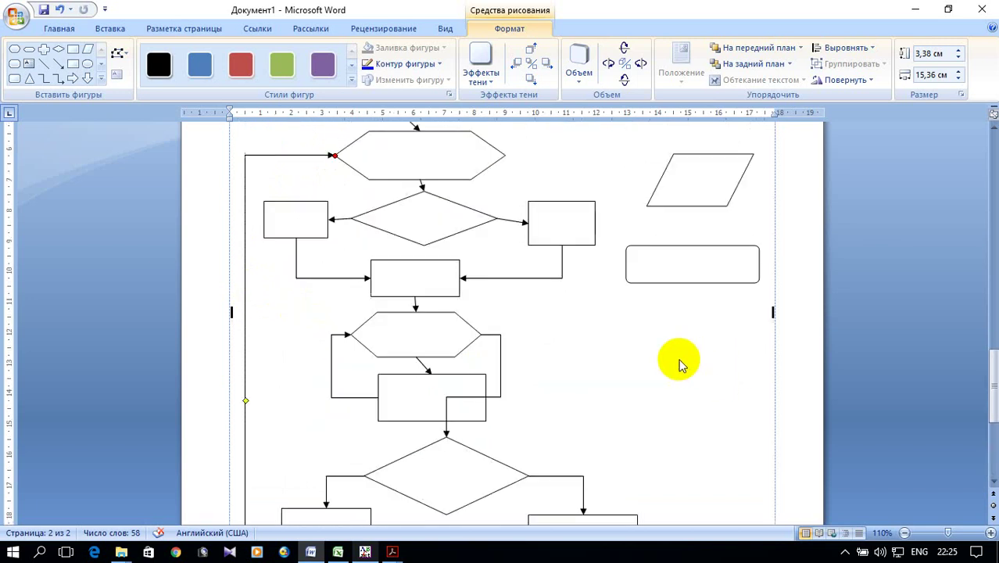
scroll(680, 362, "up", 3)
Step: Connect the hexagon to the parallelogram with an elbow arrow, then a line to the end block
left_click(59, 78)
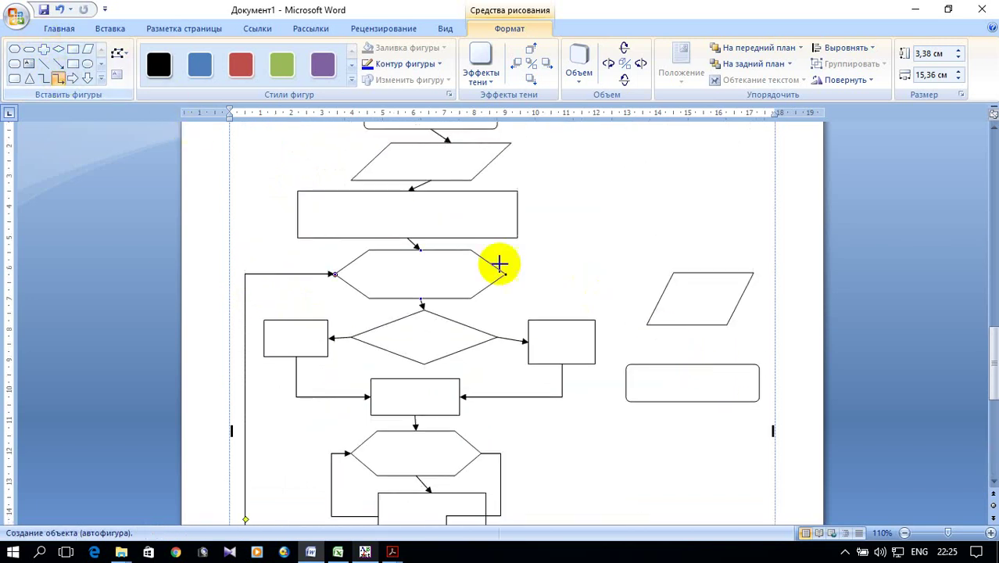
left_click_drag(505, 275, 659, 297)
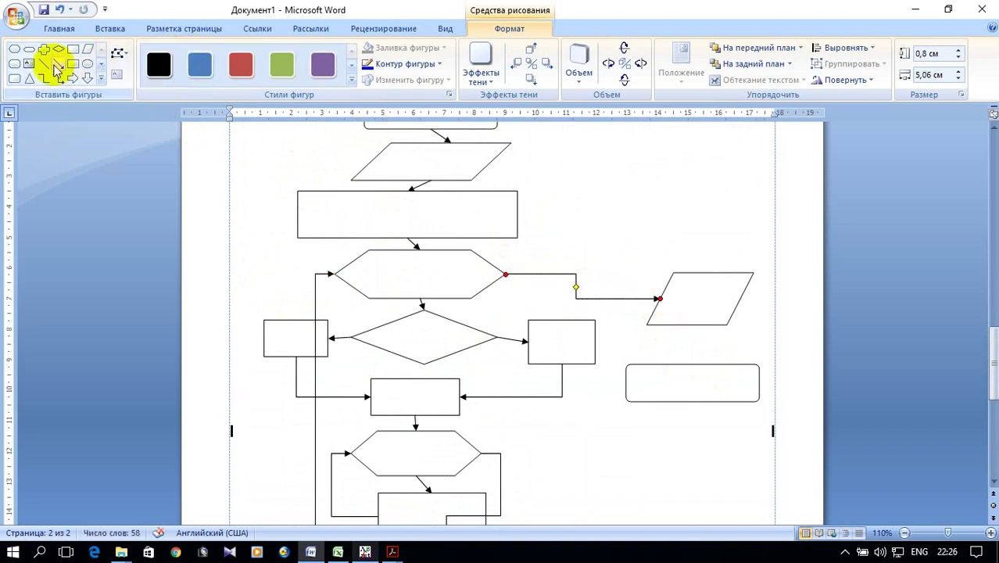
left_click(59, 64)
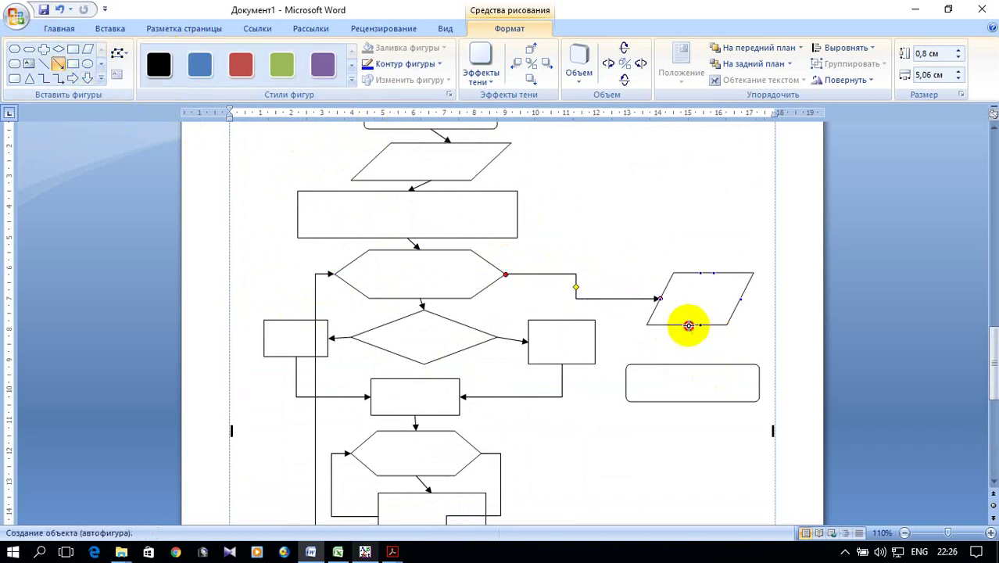
left_click_drag(687, 325, 692, 364)
scroll(609, 367, "up", 3)
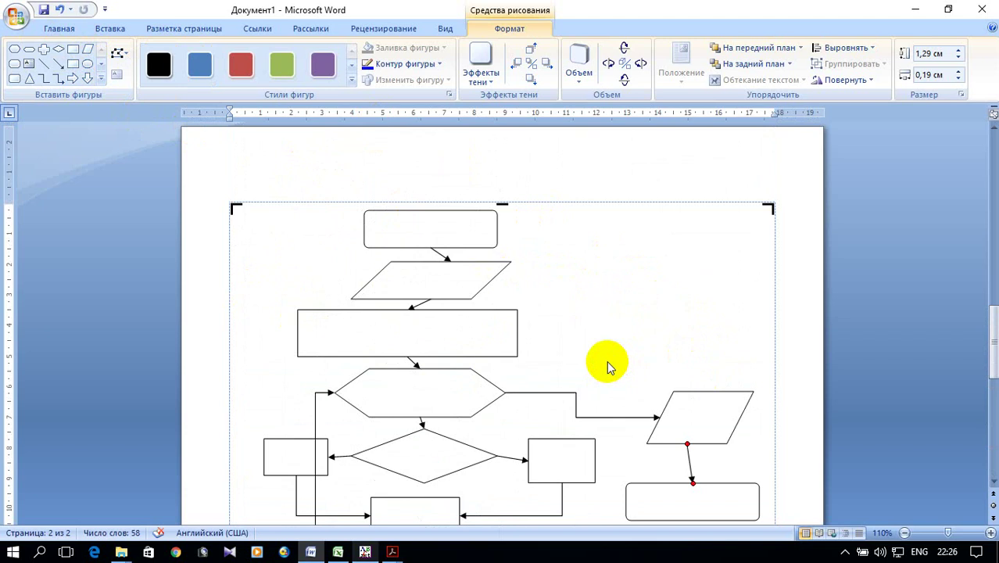
scroll(504, 309, "up", 2)
Step: Add the text "начало" to the rounded start block
right_click(443, 314)
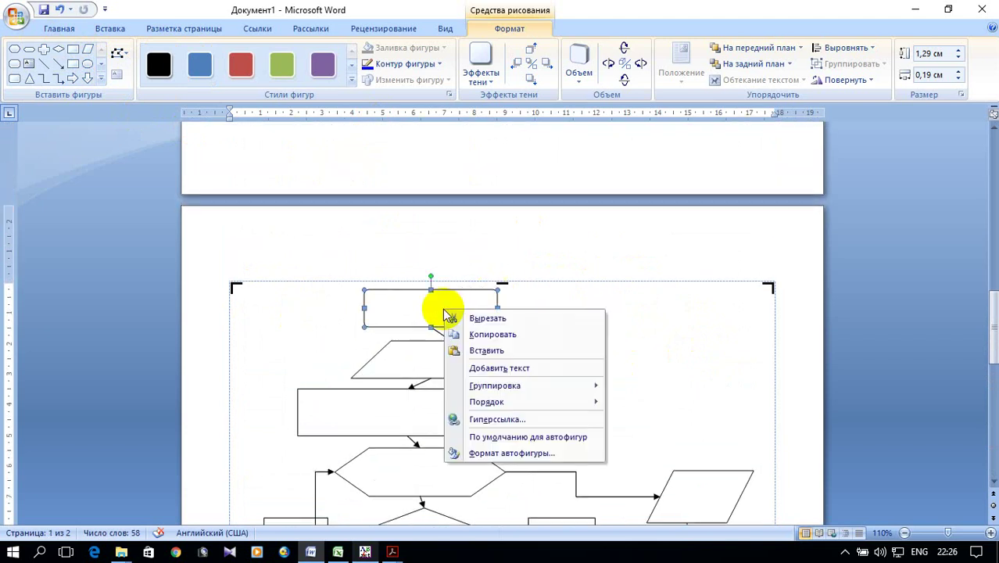
left_click(504, 368)
type("начало")
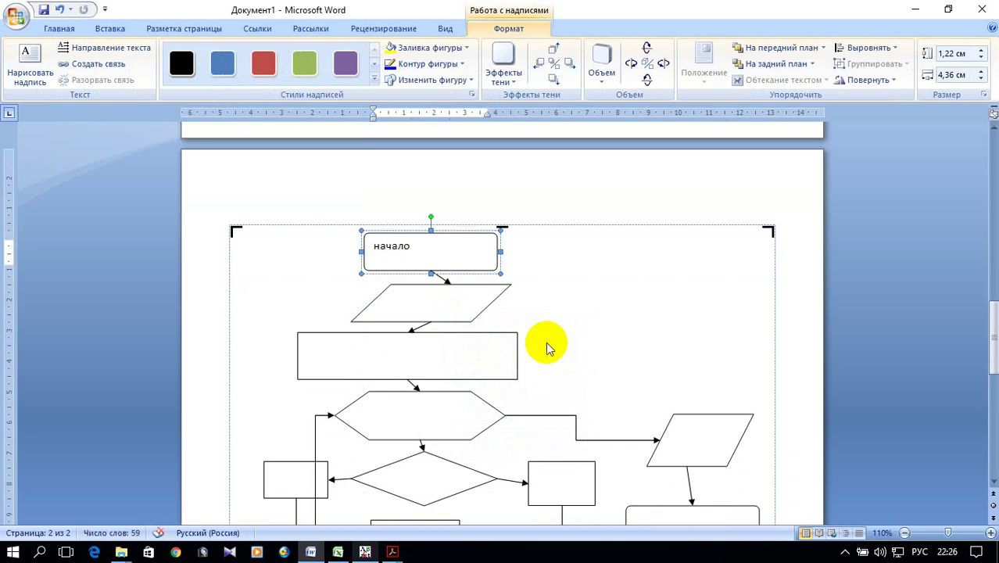
scroll(503, 390, "up", 3)
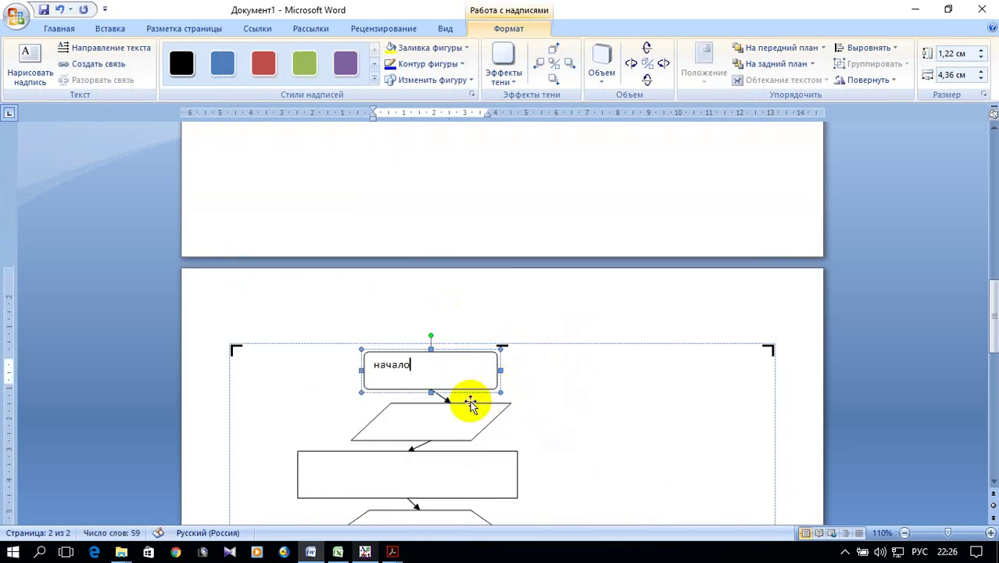
scroll(467, 400, "down", 1)
Step: Make the parallelogram accept text and return to the Pascal code on page 1
right_click(444, 383)
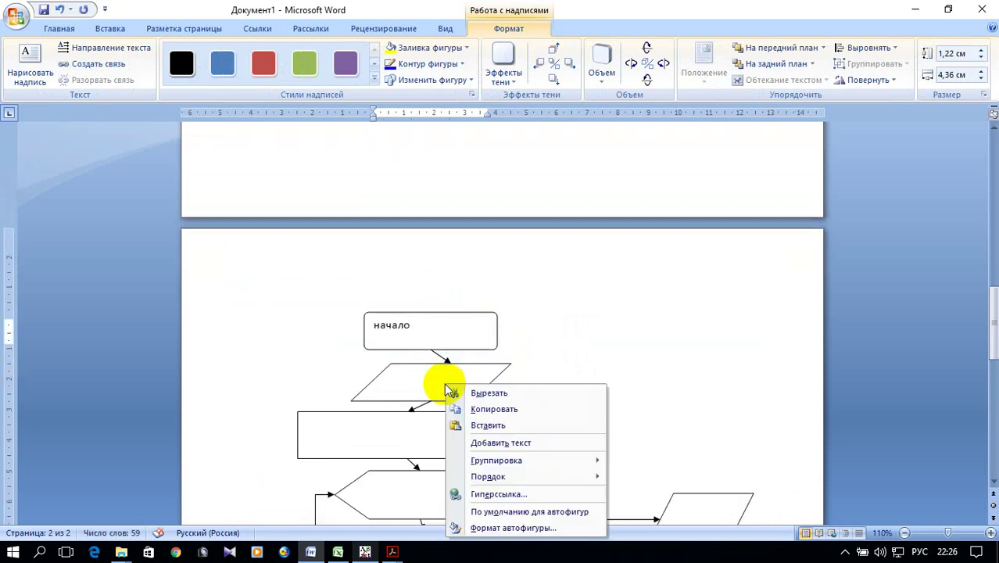
left_click(502, 442)
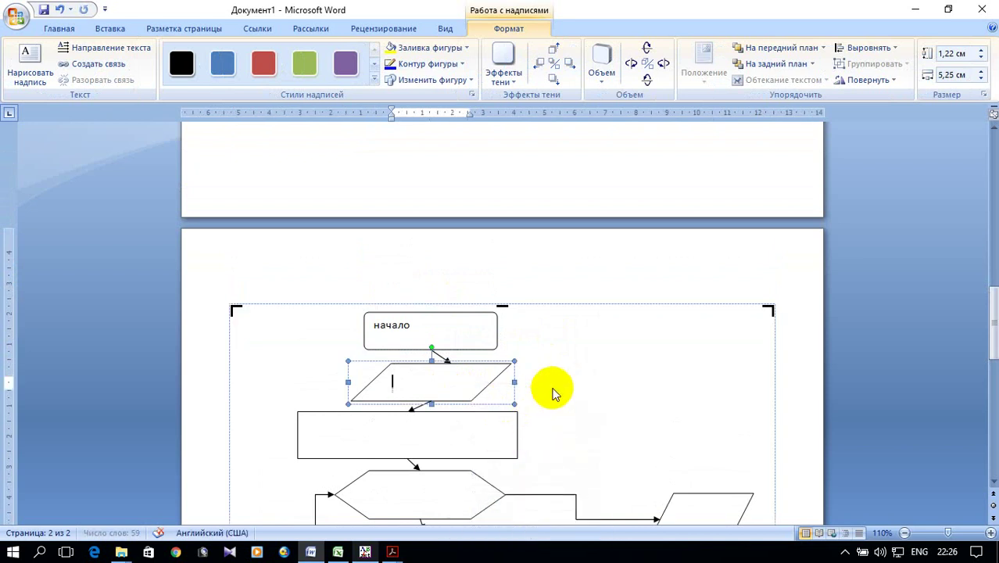
left_click(432, 382)
type("n")
scroll(551, 387, "up", 5)
scroll(552, 387, "up", 5)
scroll(552, 387, "up", 4)
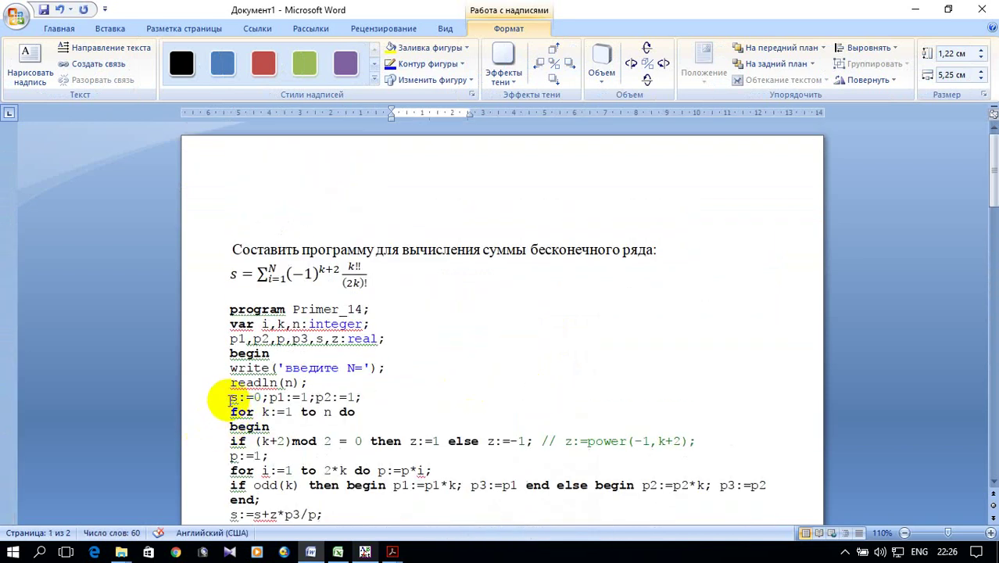
Step: Paste s:=0;p1:=1;p2:=1; from the code into the rectangle and resize it to fit
left_click_drag(227, 400, 377, 399)
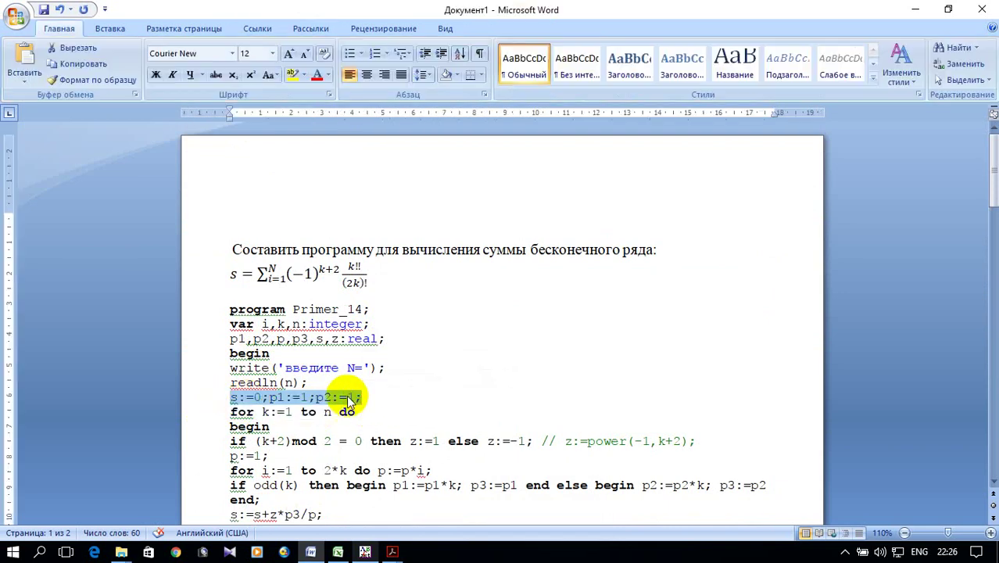
right_click(349, 400)
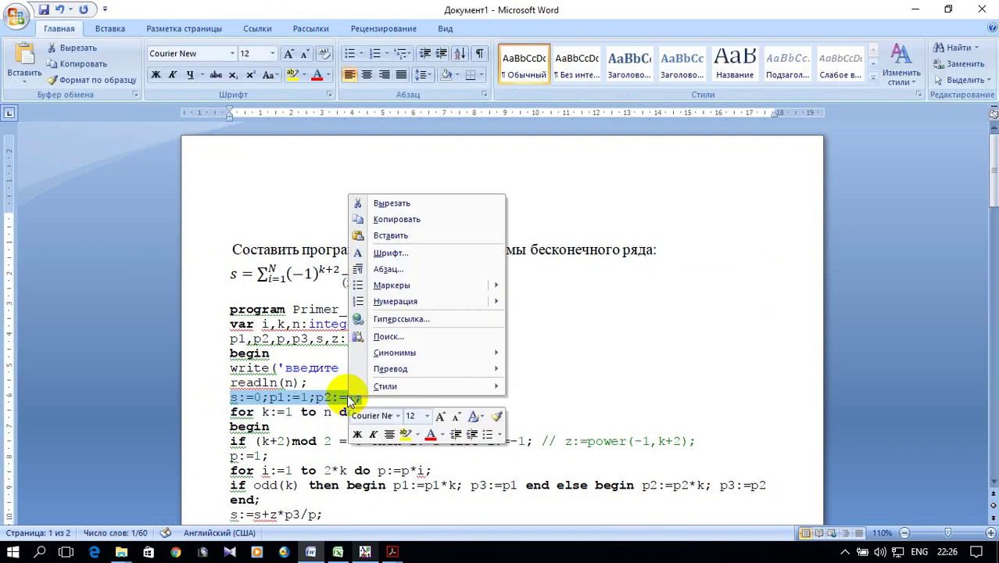
left_click(422, 219)
scroll(500, 290, "down", 10)
scroll(486, 301, "down", 5)
scroll(486, 301, "down", 5)
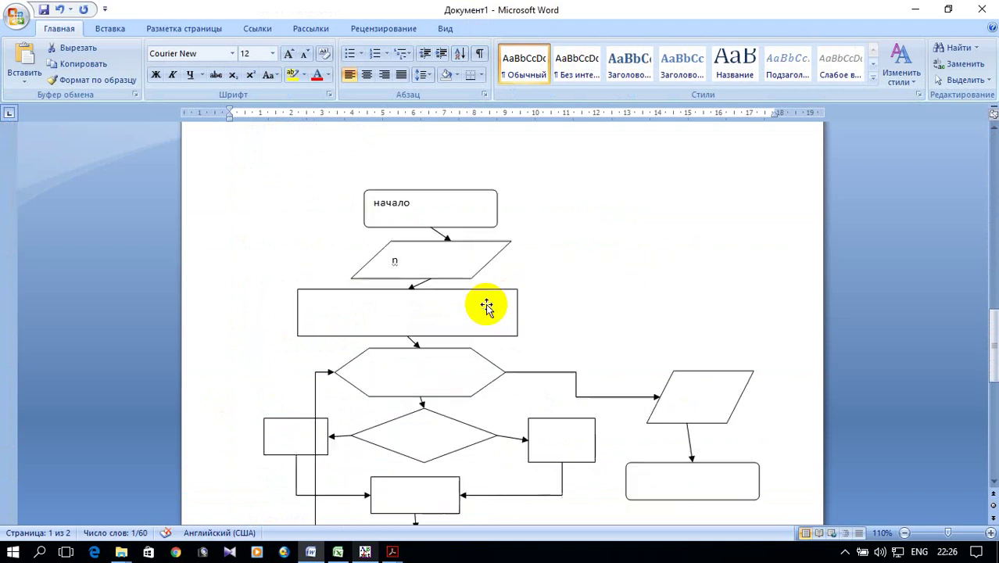
left_click(412, 317)
right_click(408, 314)
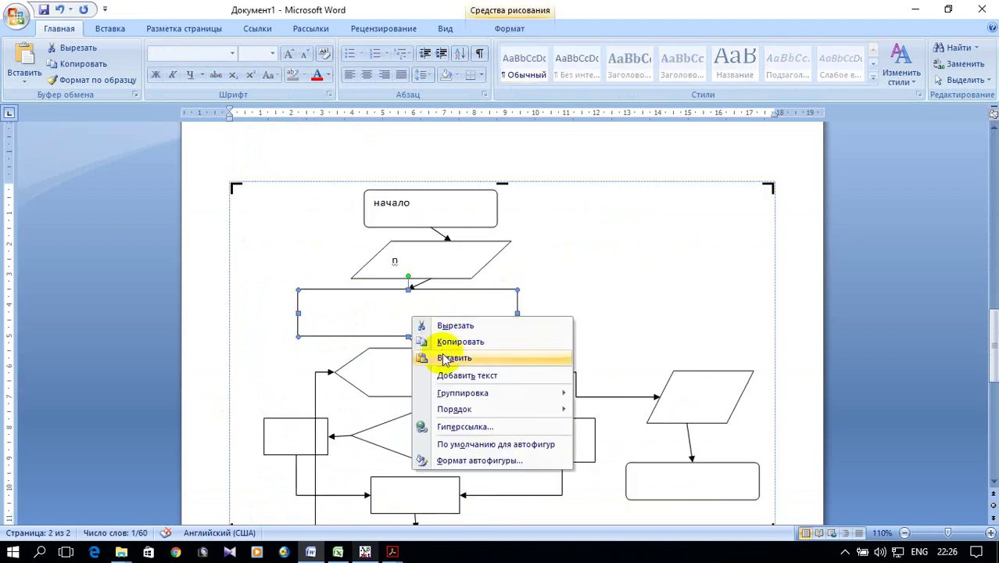
left_click(462, 378)
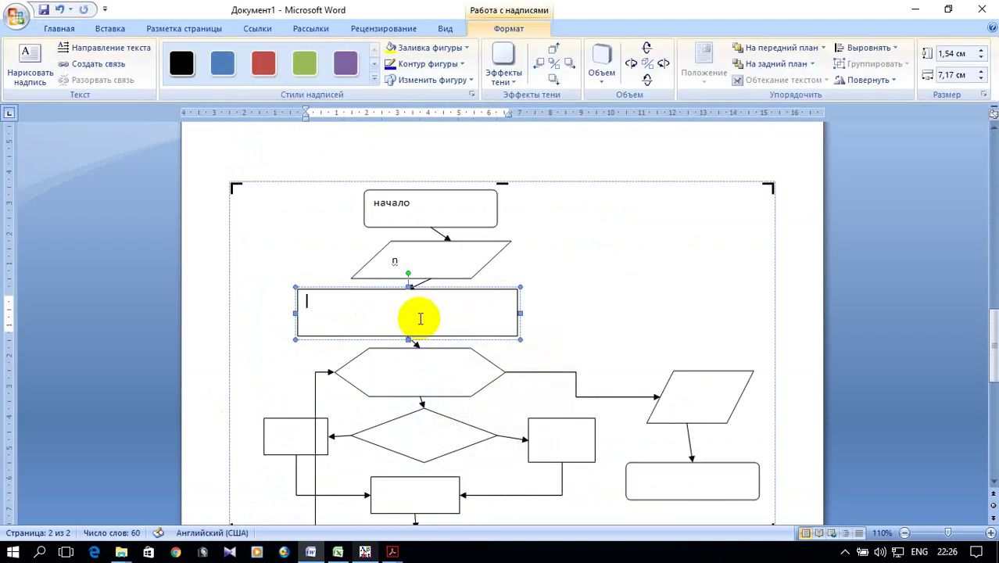
right_click(419, 320)
left_click(461, 361)
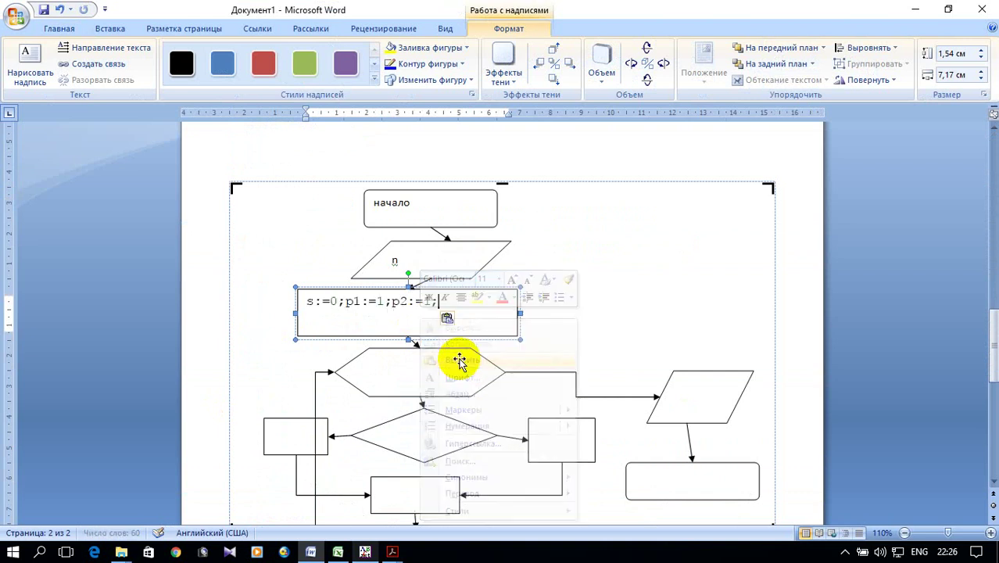
left_click_drag(520, 312, 460, 312)
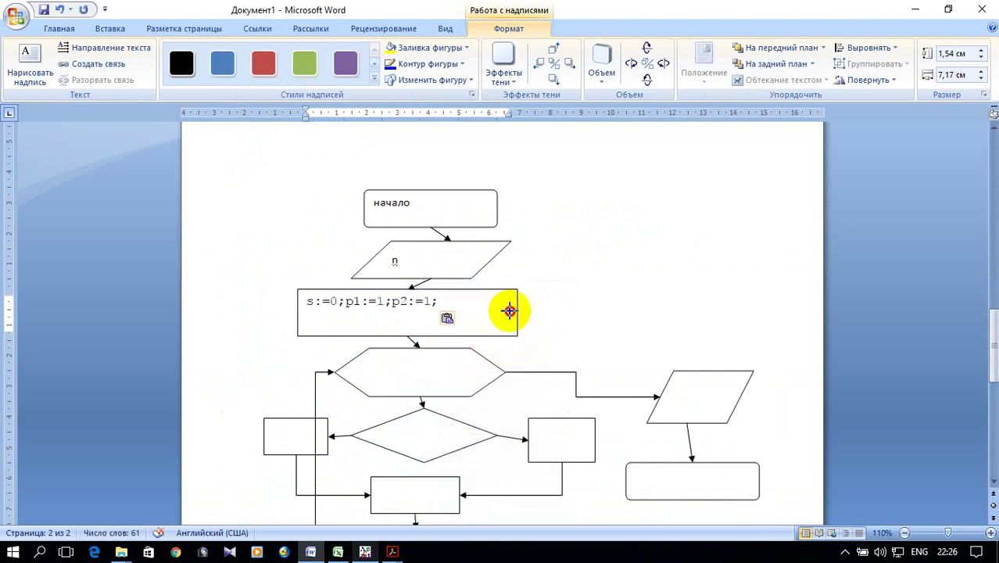
left_click_drag(378, 336, 415, 326)
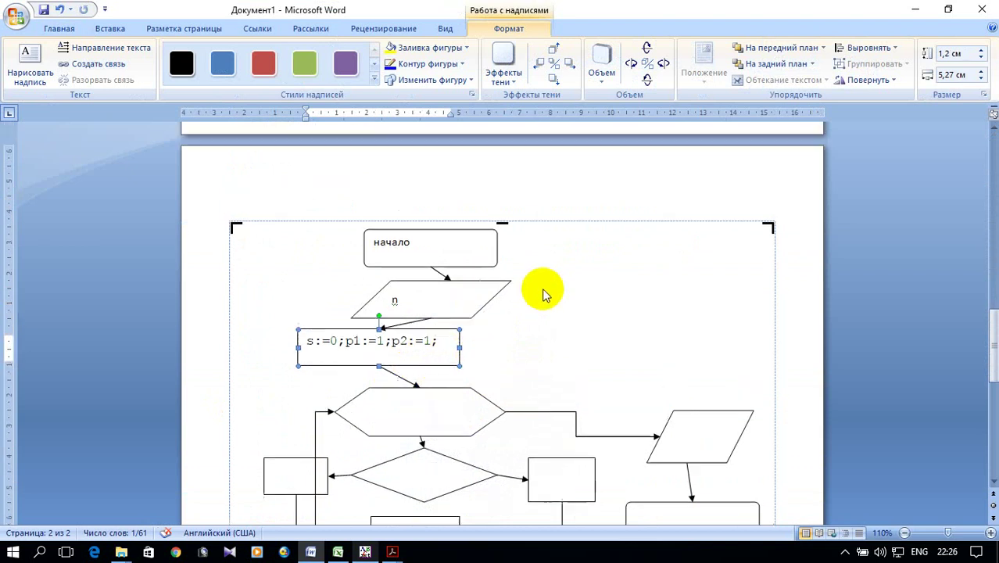
Step: Label the loop hexagon K=1..n
scroll(467, 348, "down", 2)
left_click(415, 283)
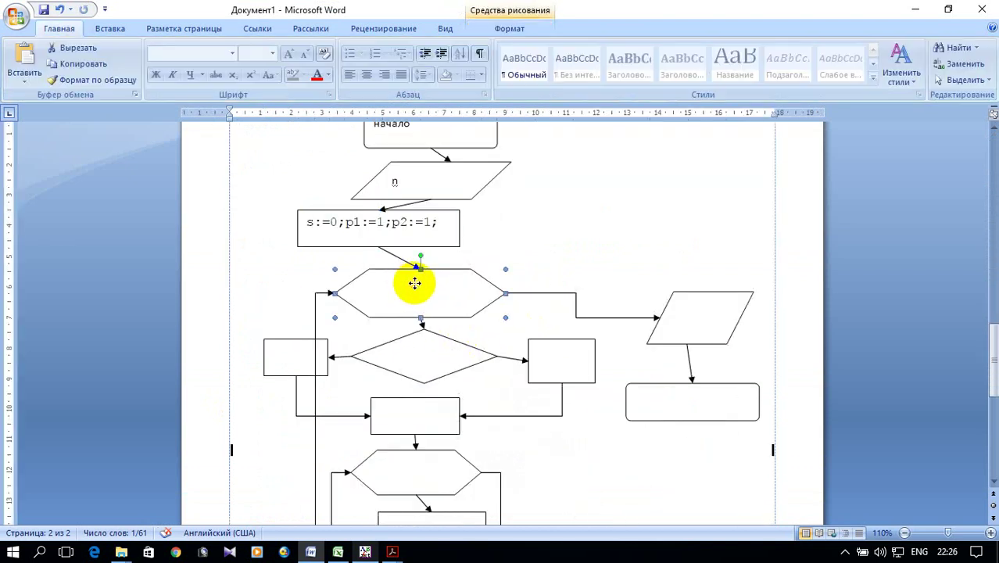
right_click(415, 283)
left_click(469, 343)
type("K=1..n")
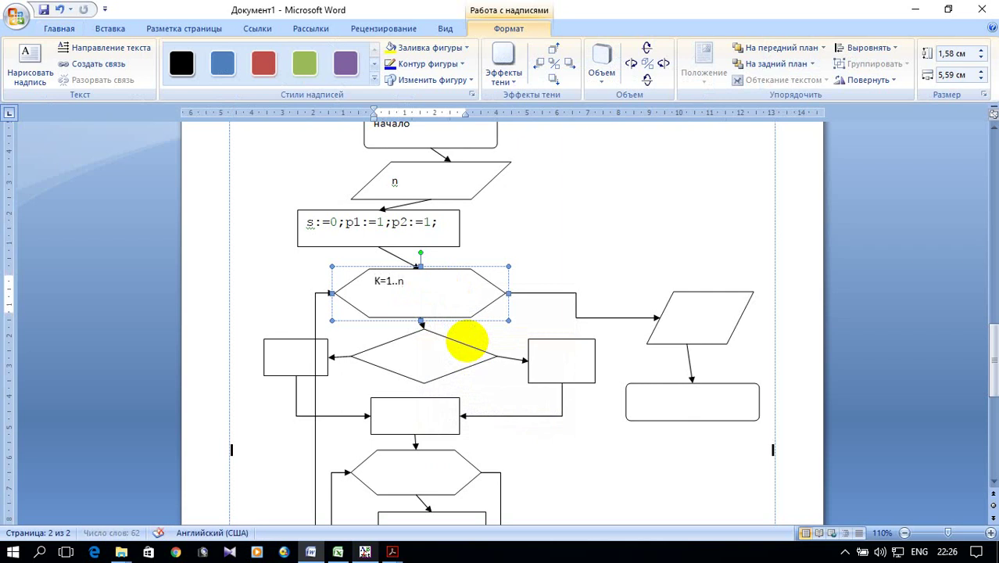
Step: Copy the condition (k+2)mod 2 = 0 from the Pascal code
scroll(408, 323, "down", 2)
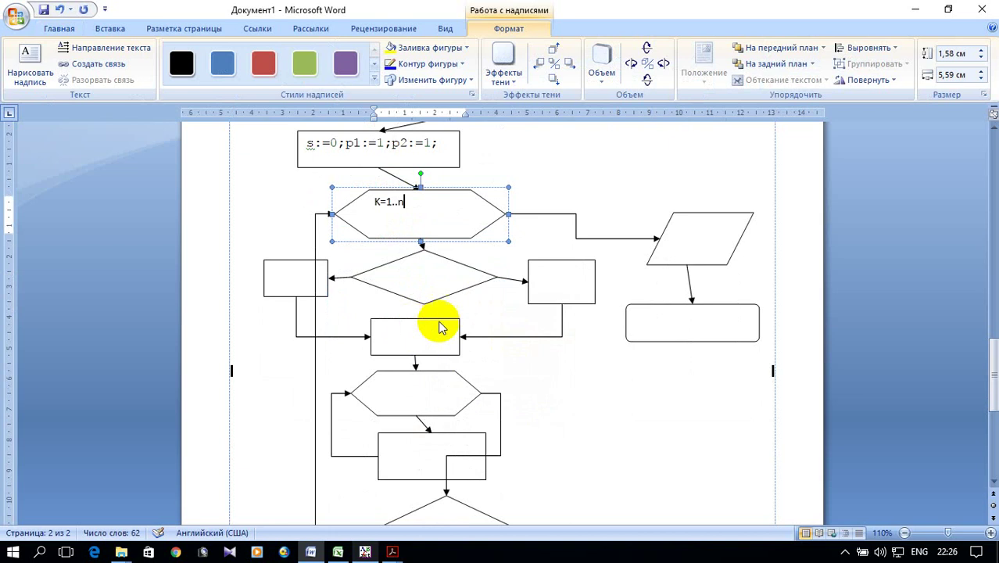
left_click(416, 282)
right_click(417, 282)
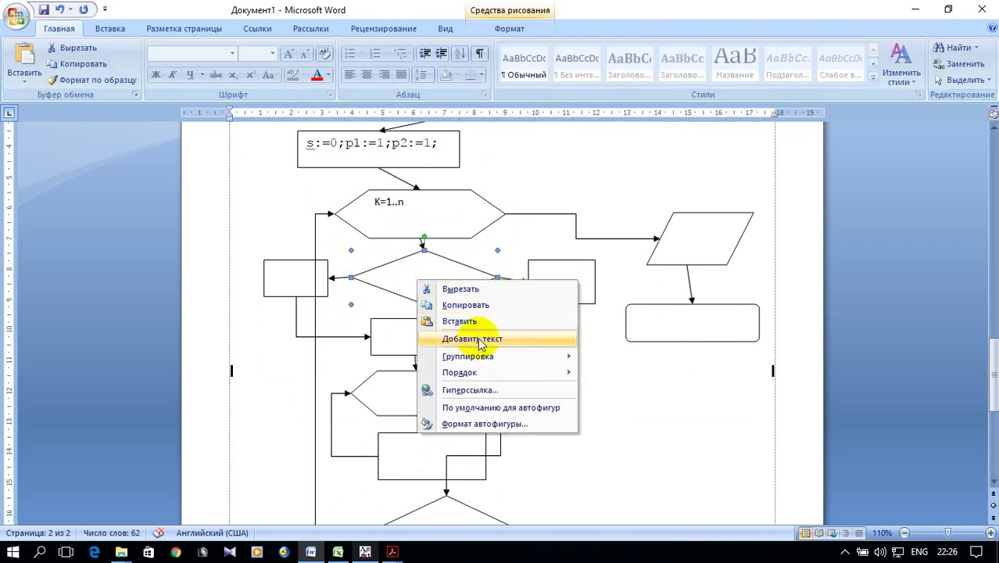
scroll(556, 206, "up", 10)
scroll(556, 206, "up", 5)
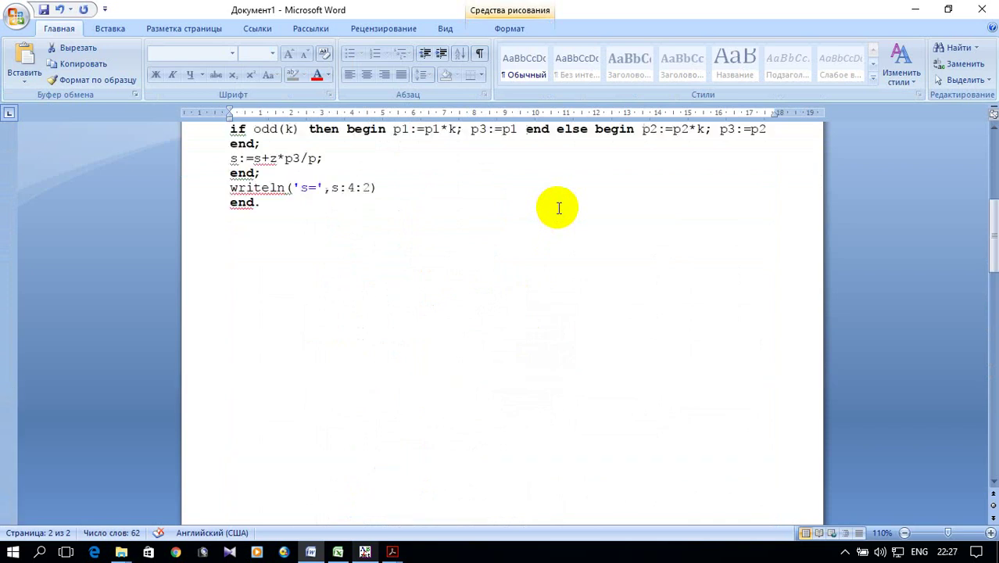
scroll(558, 208, "up", 3)
scroll(375, 217, "up", 2)
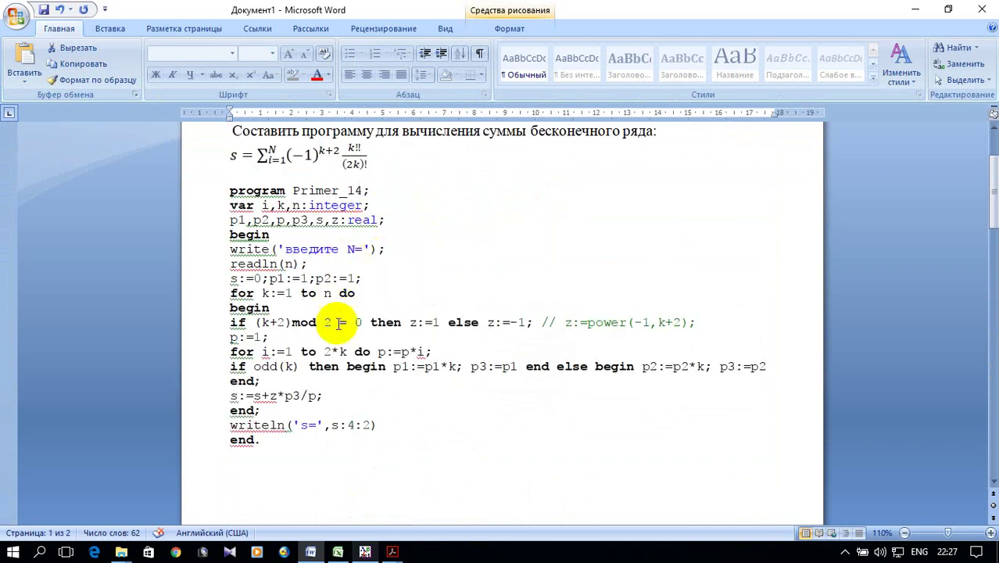
left_click_drag(257, 323, 355, 323)
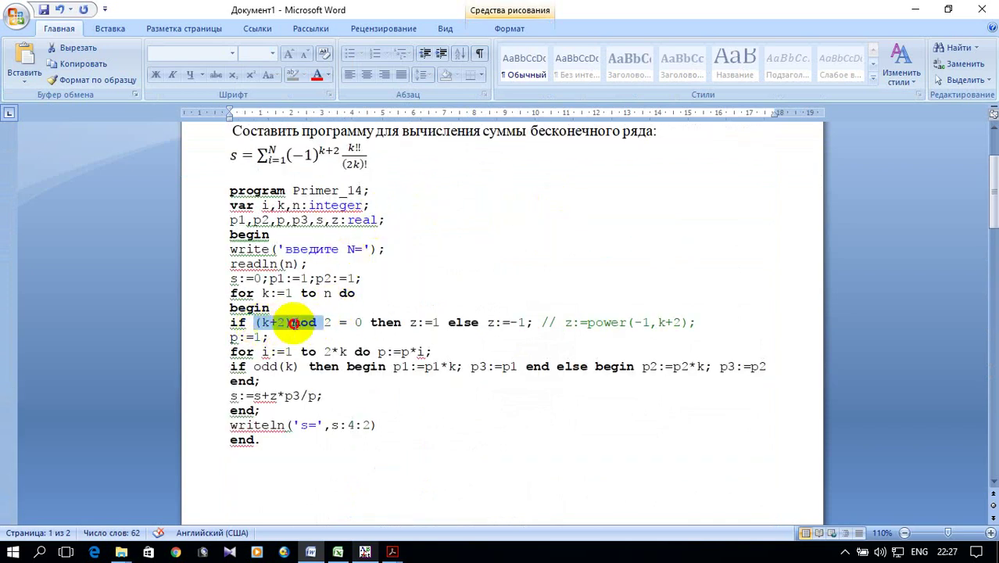
right_click(351, 323)
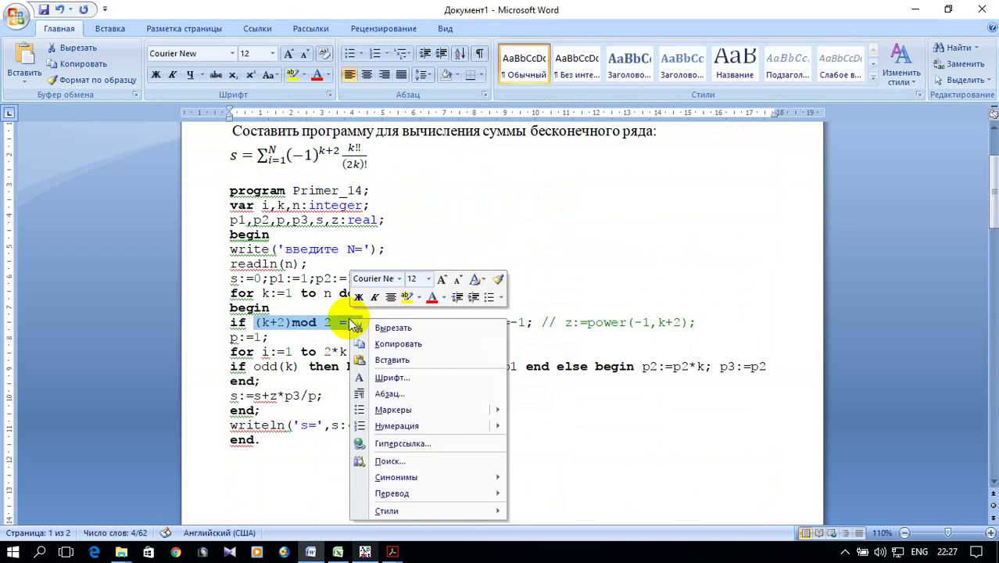
left_click(390, 345)
Step: Paste (k+2)mod 2 = 0 into the decision diamond and enlarge the diamond to fit
scroll(461, 359, "down", 10)
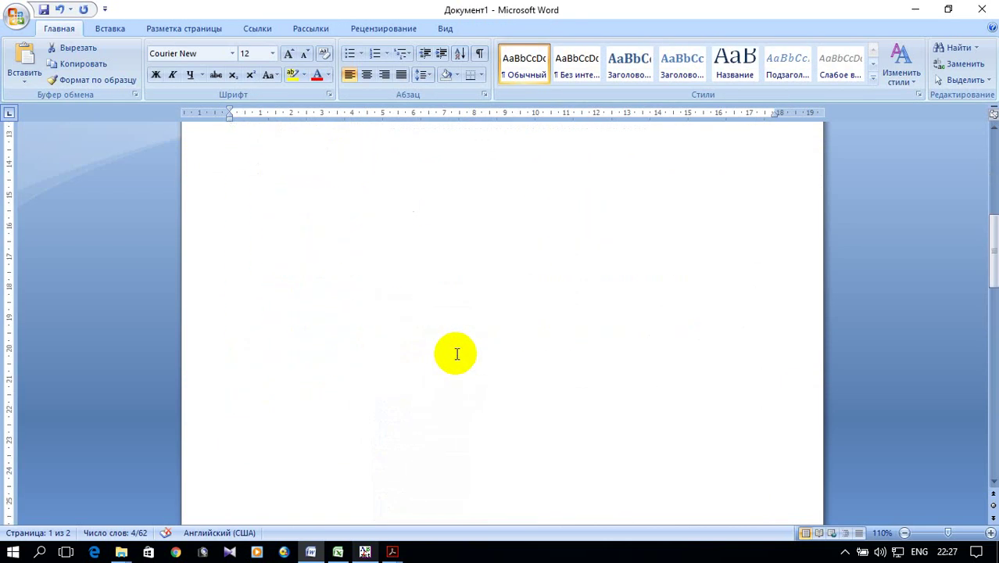
scroll(455, 350, "down", 10)
scroll(454, 349, "down", 3)
scroll(453, 347, "down", 2)
scroll(415, 327, "up", 3)
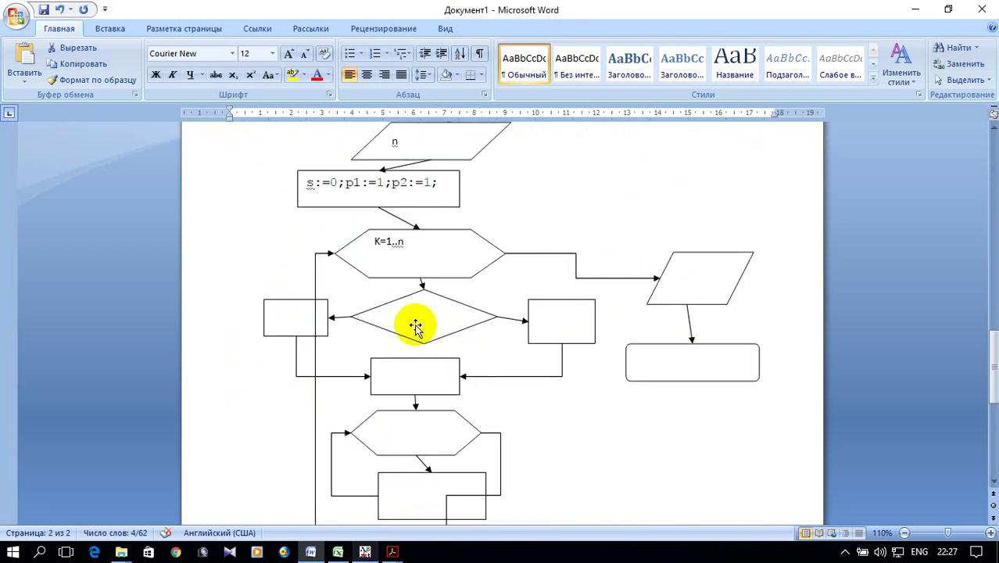
right_click(422, 317)
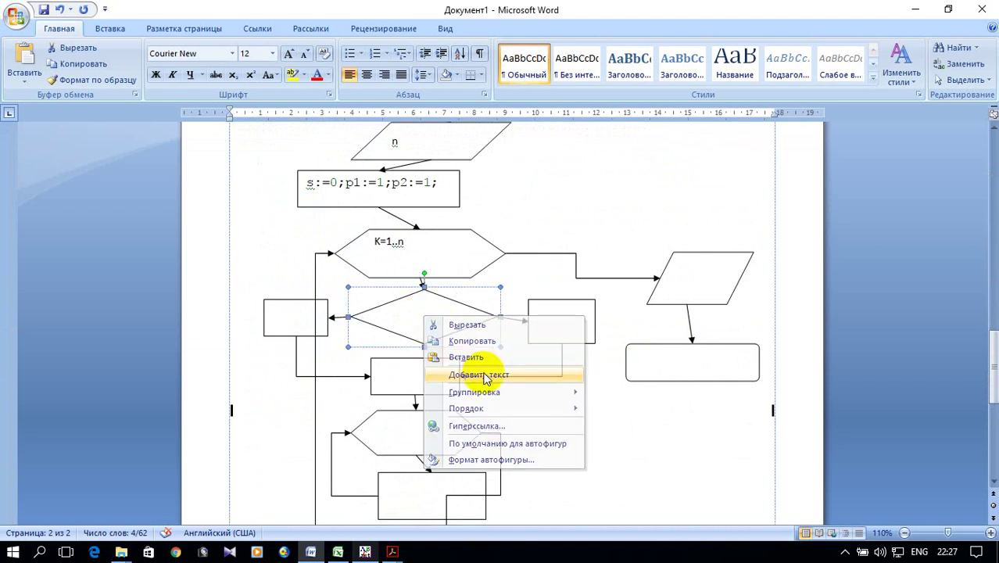
left_click(508, 374)
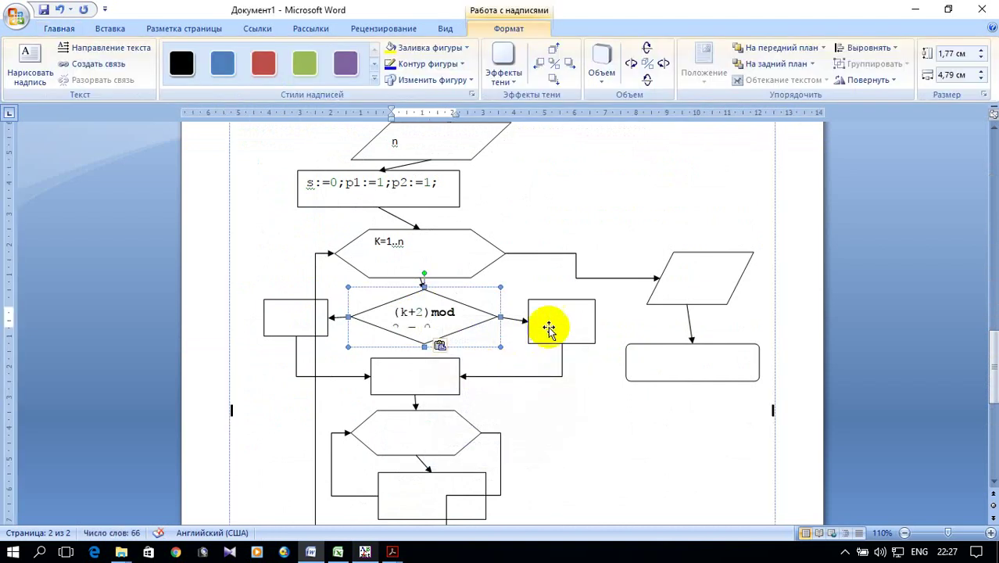
left_click(500, 314)
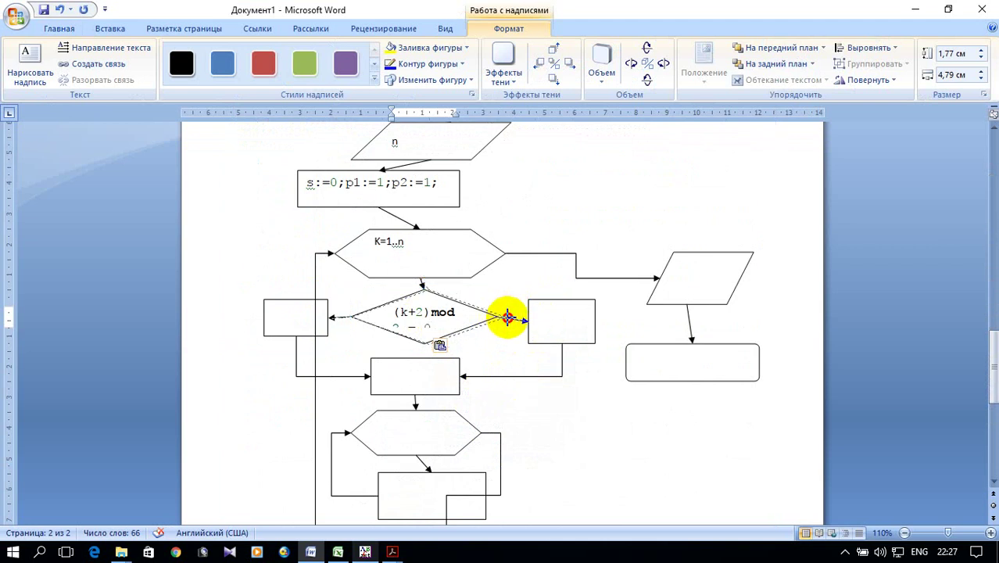
left_click_drag(508, 317, 511, 317)
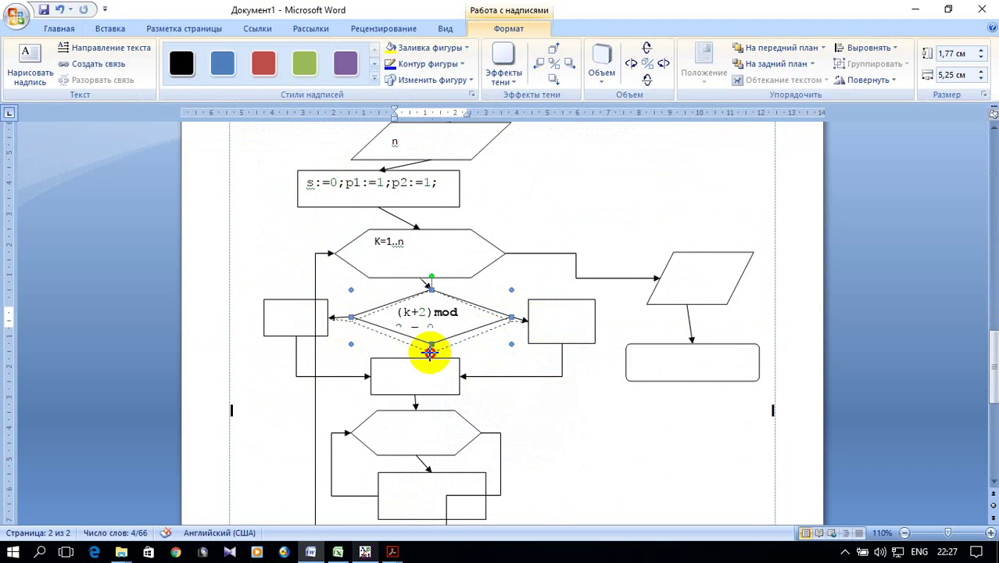
left_click_drag(430, 352, 430, 353)
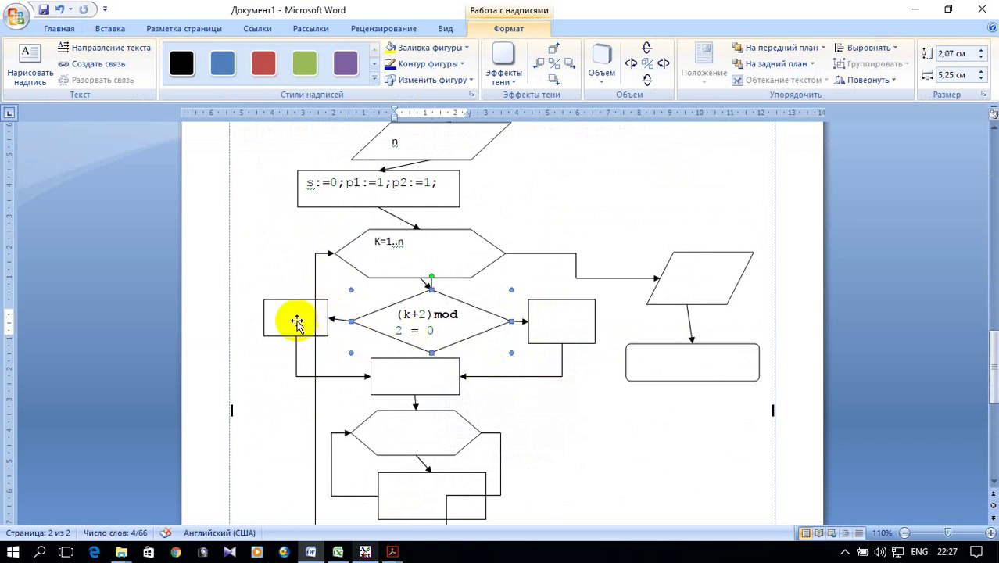
left_click(286, 321)
right_click(291, 322)
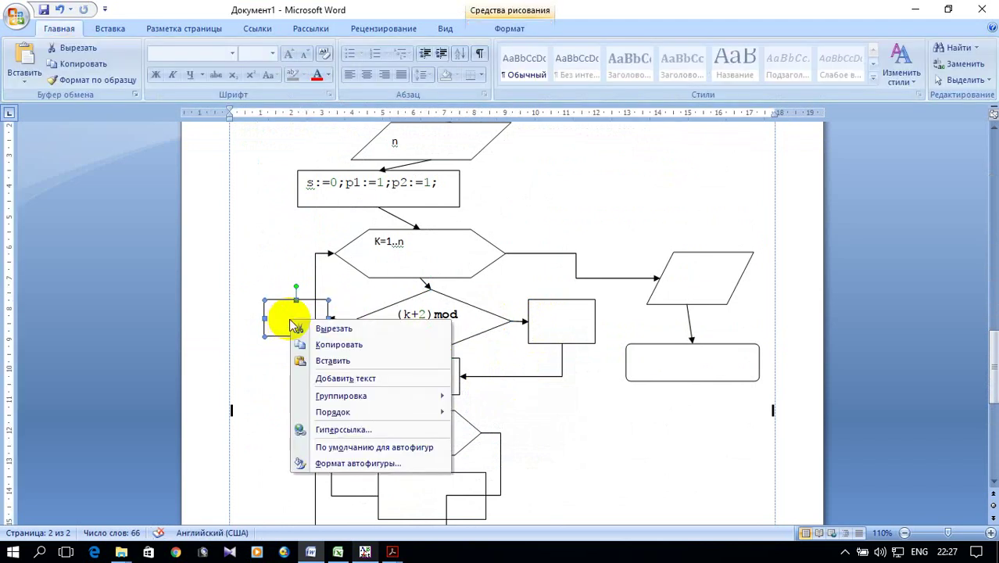
Step: Type Z=1 in the left branch box and Z=-1 in the right branch box
left_click(343, 378)
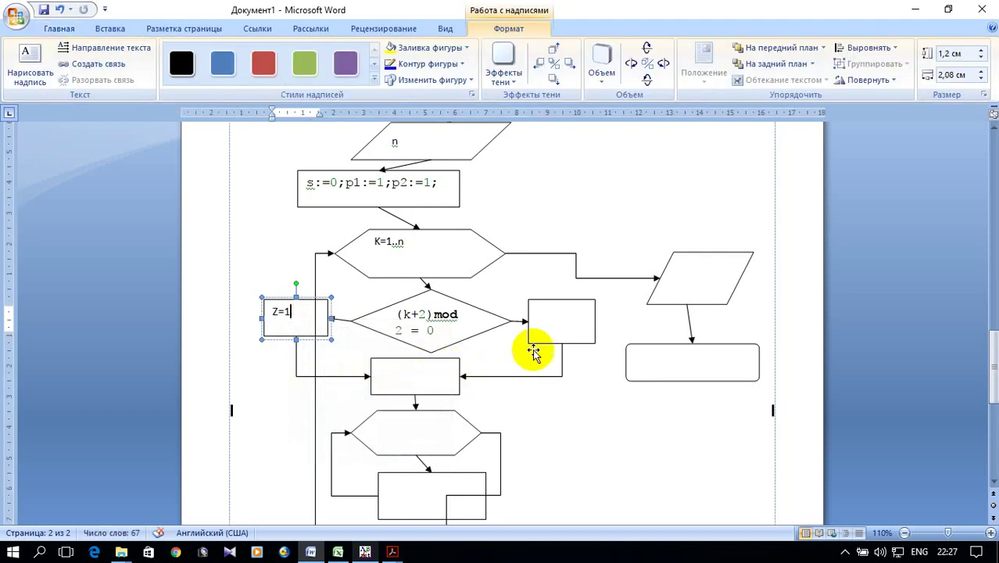
left_click(549, 325)
right_click(547, 326)
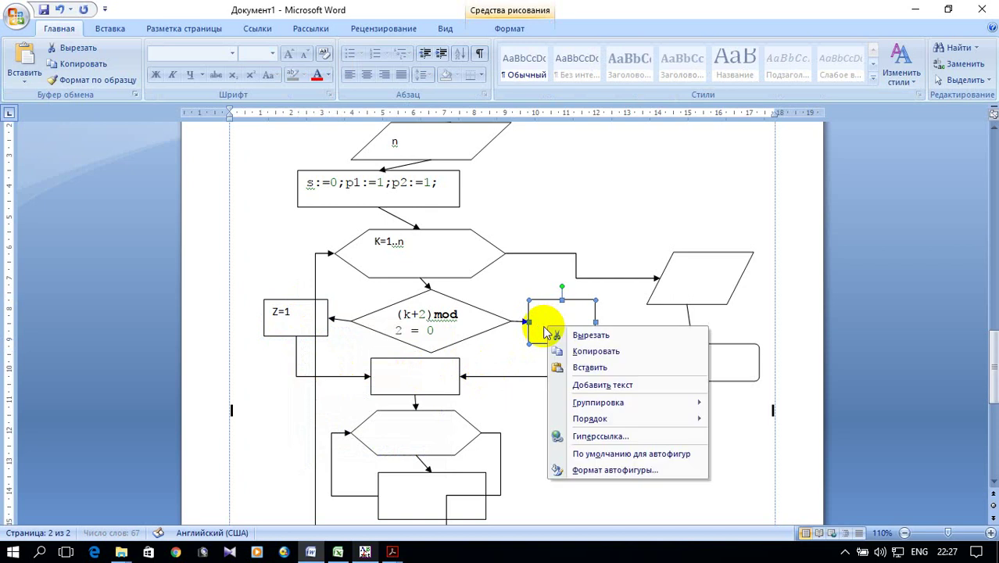
left_click(576, 383)
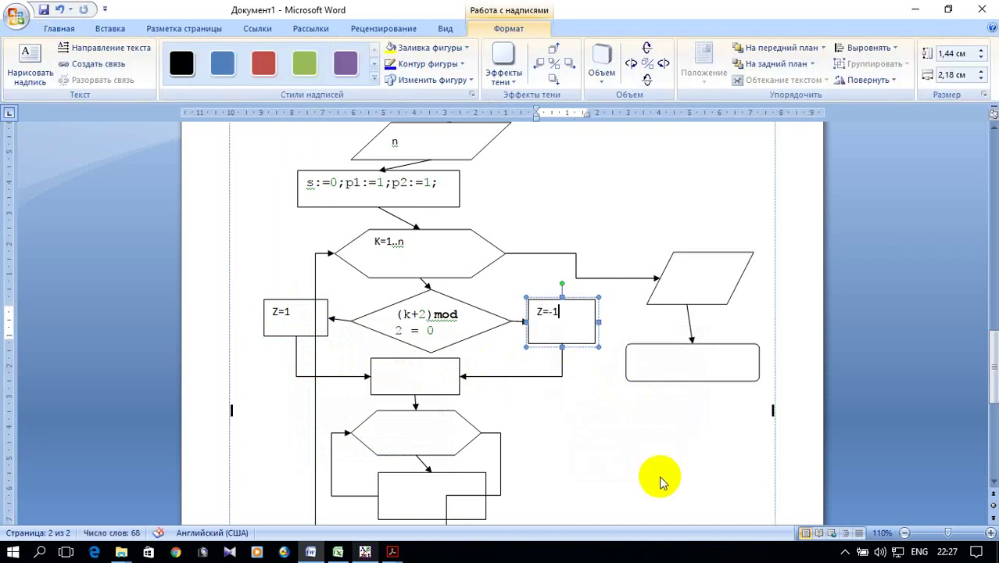
left_click(606, 423)
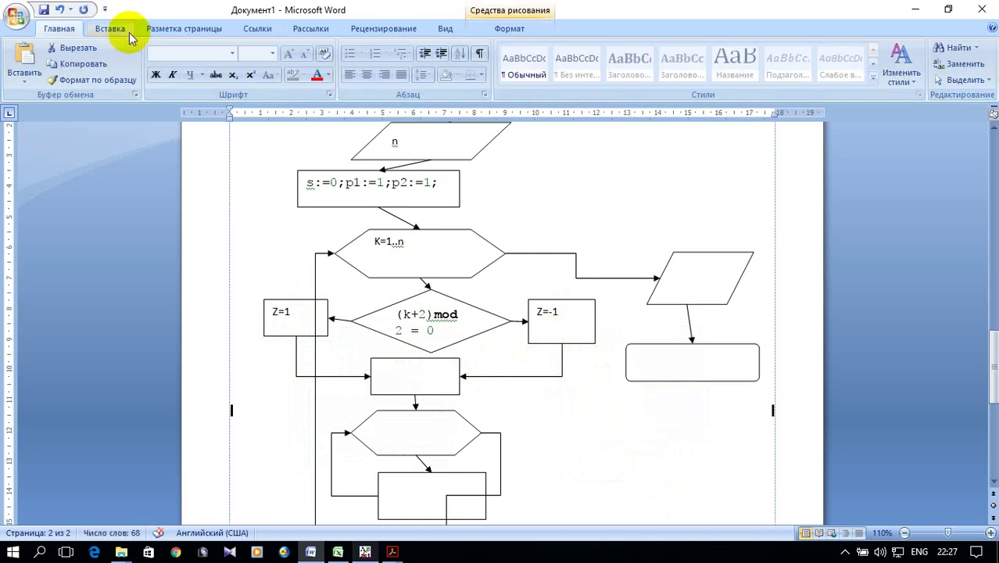
left_click(126, 31)
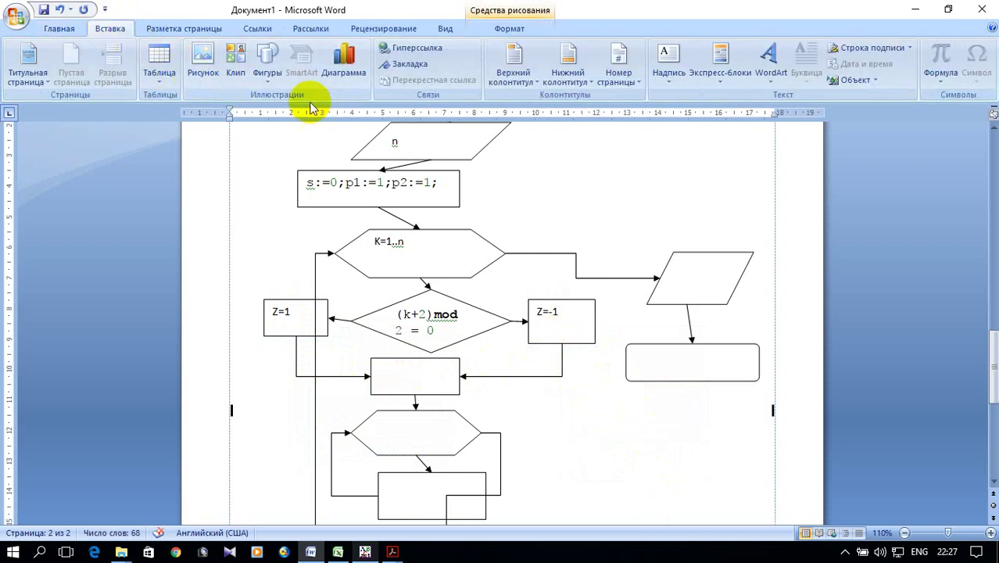
Step: Draw a small cross shape beside the decision diamond
left_click(266, 77)
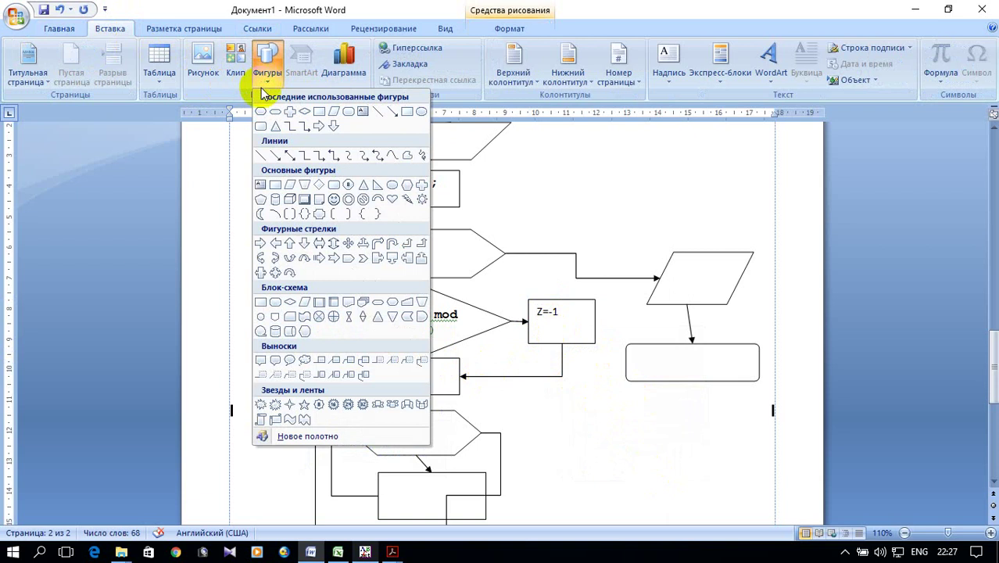
left_click(421, 193)
left_click(347, 299)
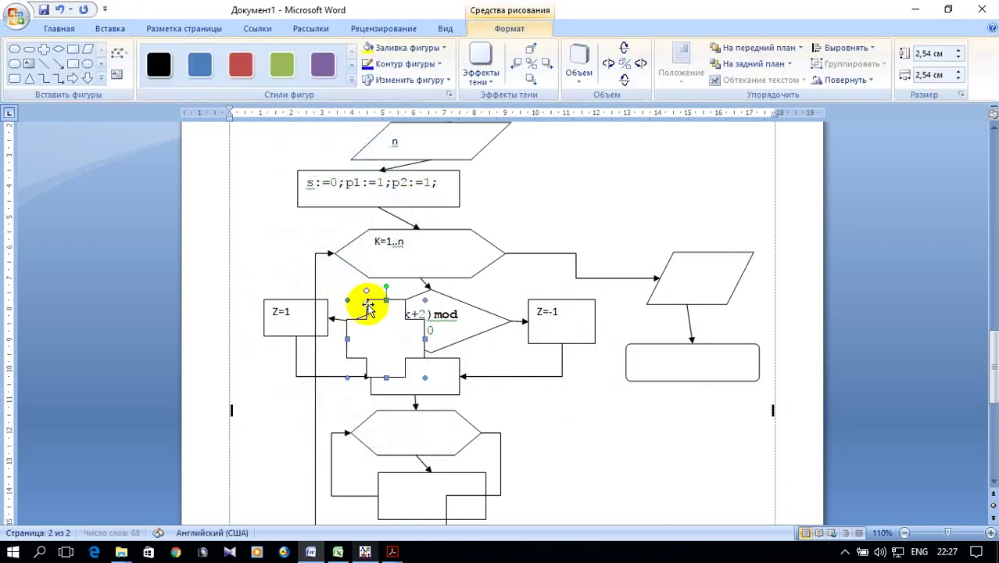
mouse_move(426, 299)
left_mouse_down()
mouse_move(357, 368)
mouse_move(344, 293)
left_mouse_up()
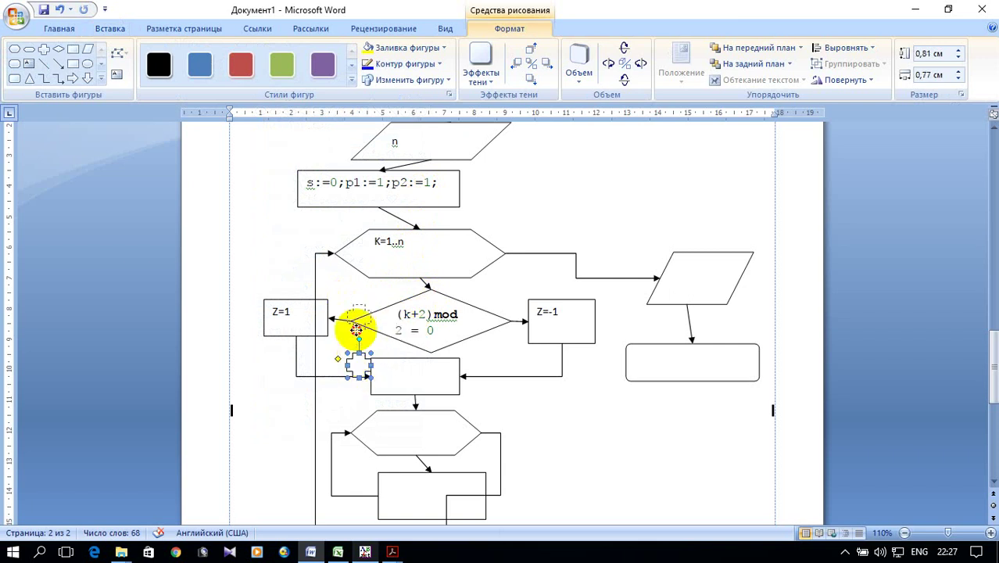
Step: Duplicate the cross and move the copy further down the flowchart
right_click(344, 293)
left_click(377, 312)
right_click(375, 303)
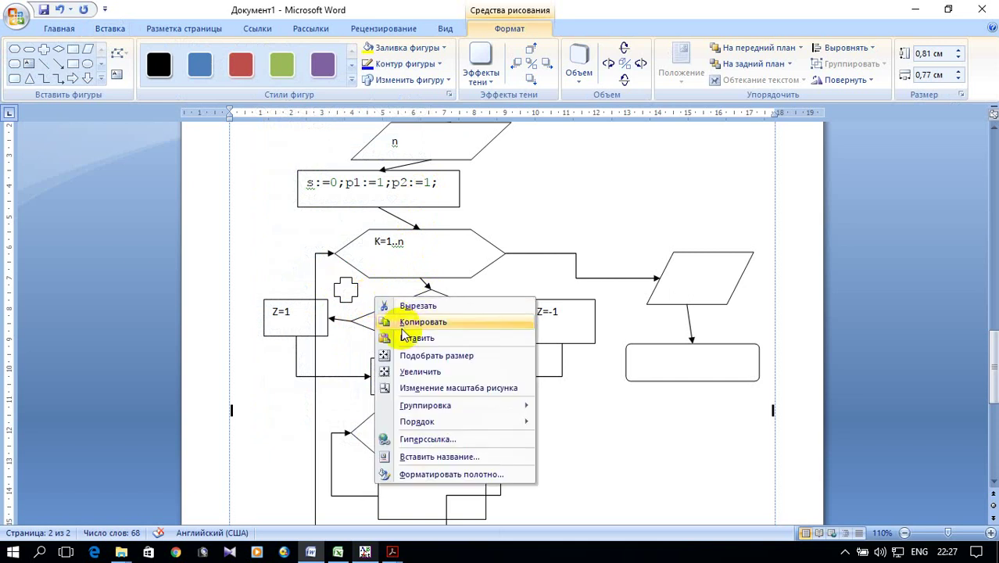
left_click(388, 334)
left_click_drag(364, 316, 570, 461)
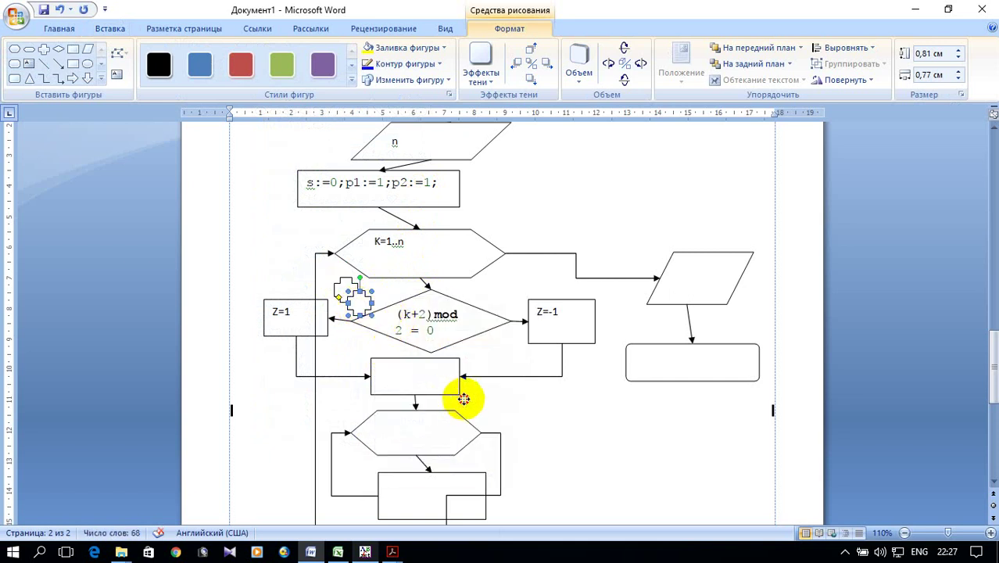
scroll(676, 420, "down", 5)
scroll(625, 336, "down", 1)
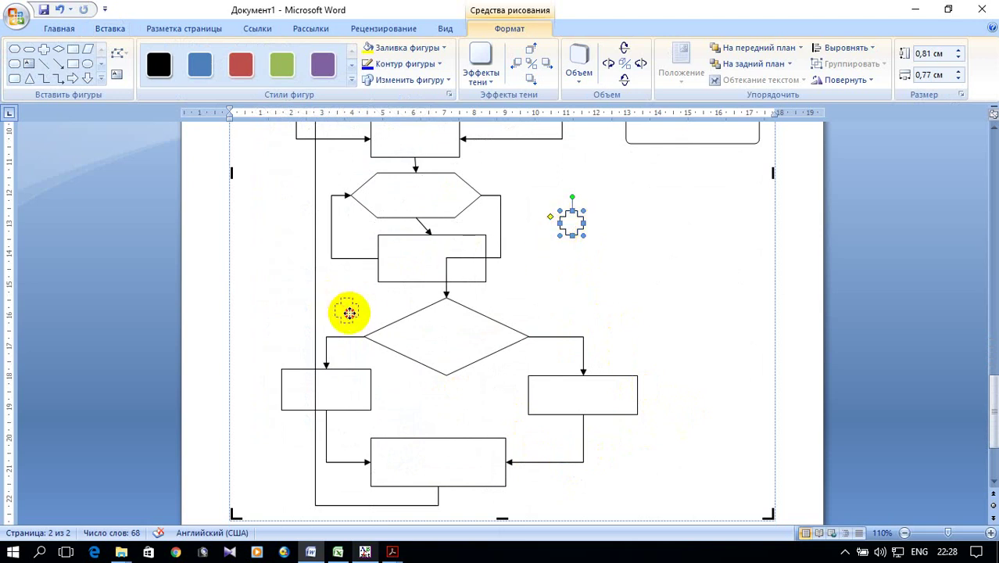
left_click_drag(571, 223, 346, 307)
scroll(590, 353, "up", 2)
scroll(591, 352, "up", 4)
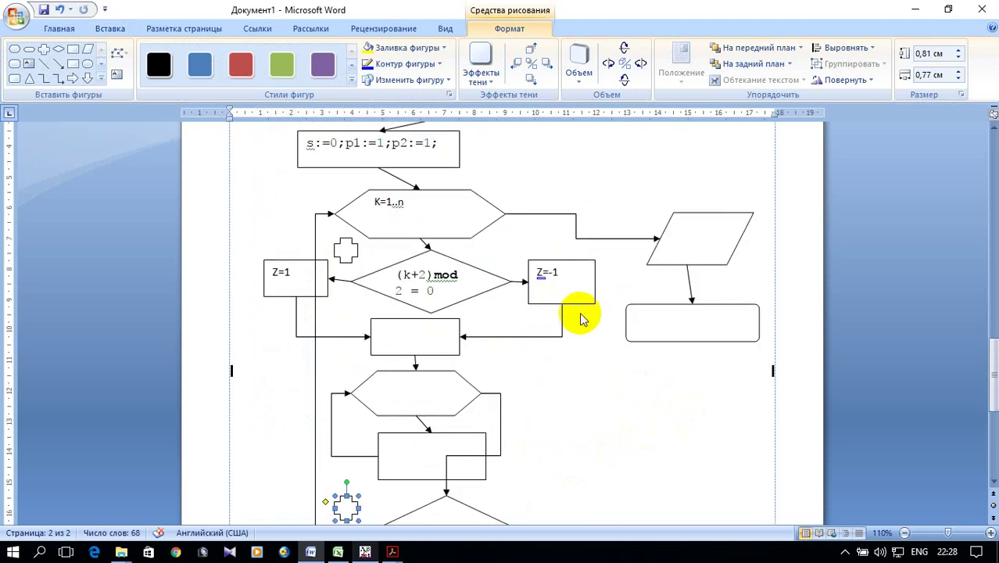
scroll(582, 315, "up", 4)
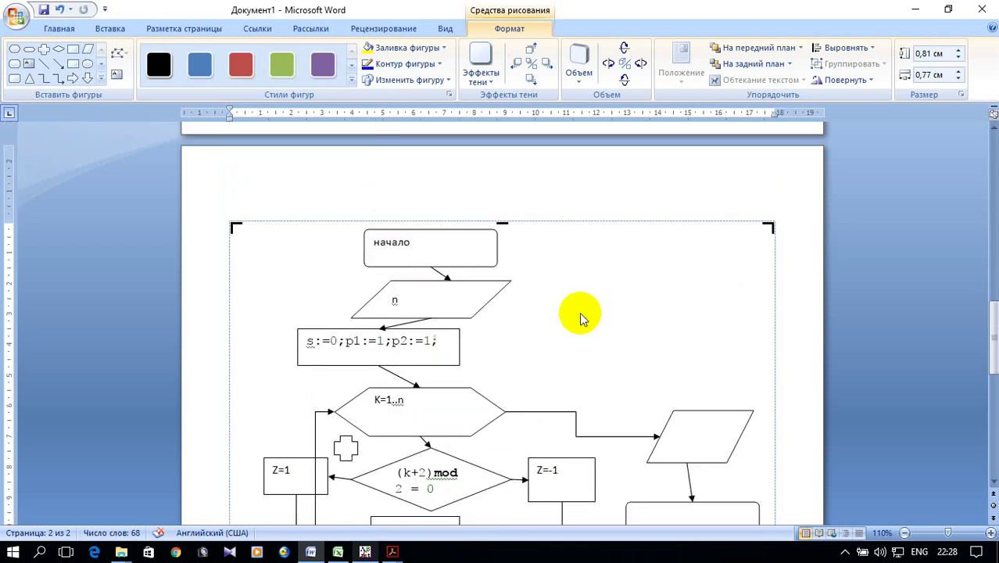
scroll(579, 313, "up", 8)
scroll(580, 313, "up", 5)
scroll(580, 313, "up", 6)
Step: Copy p:=1; from the code into the box below the diamond
scroll(580, 312, "up", 1)
left_click(246, 293)
left_click_drag(229, 297, 263, 298)
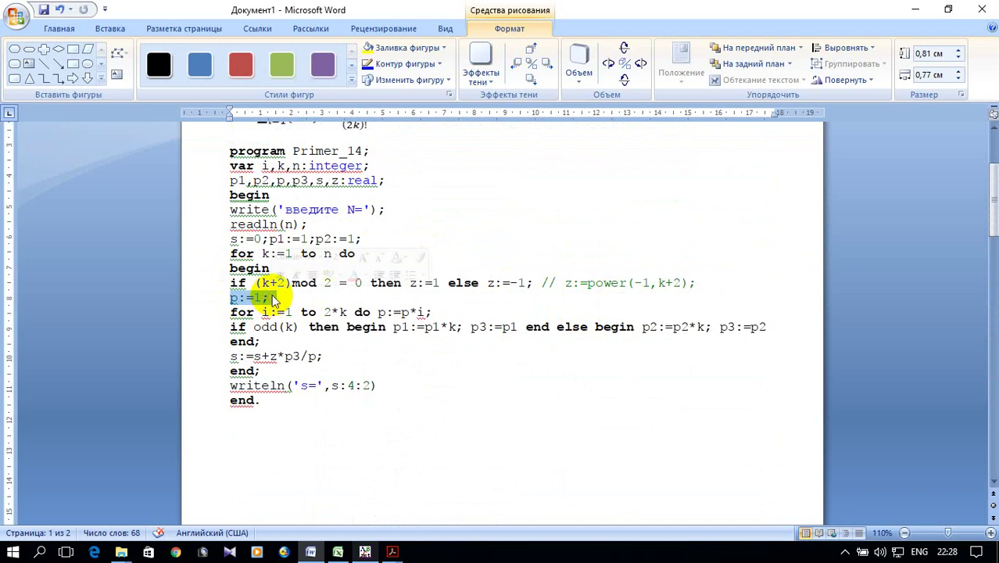
right_click(260, 299)
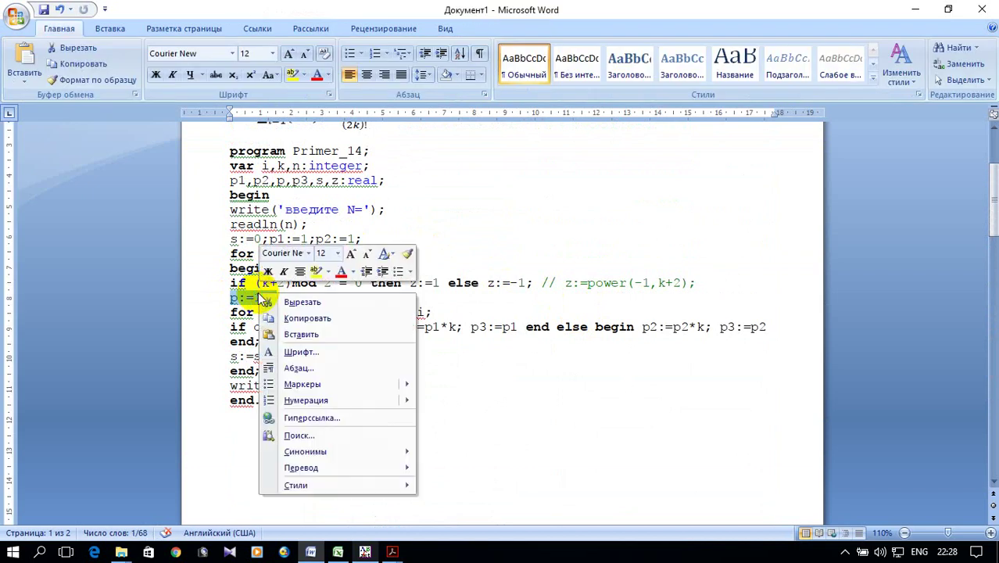
left_click(299, 317)
scroll(406, 351, "down", 5)
scroll(407, 351, "down", 5)
scroll(406, 351, "down", 5)
scroll(406, 353, "down", 5)
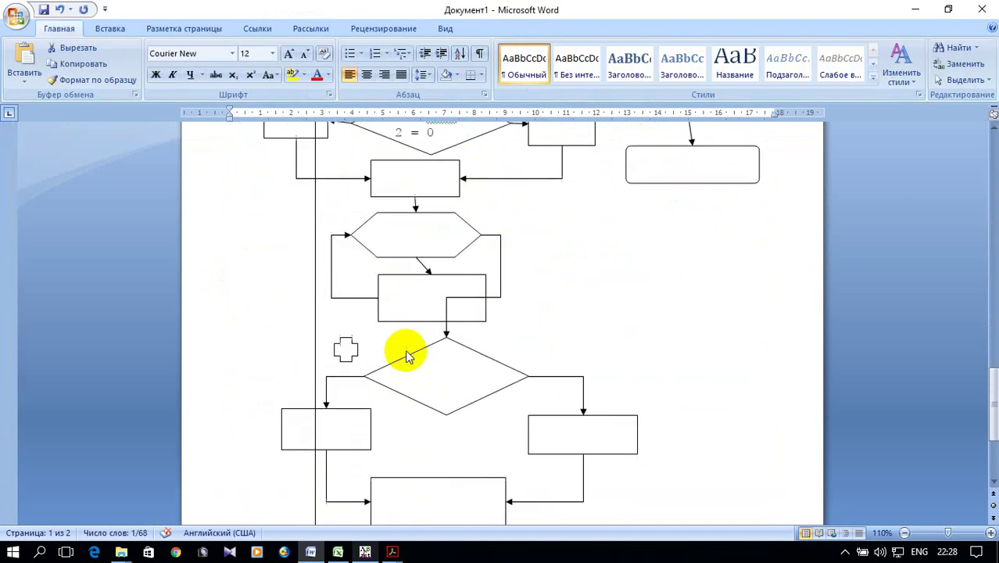
scroll(401, 288, "up", 3)
right_click(427, 291)
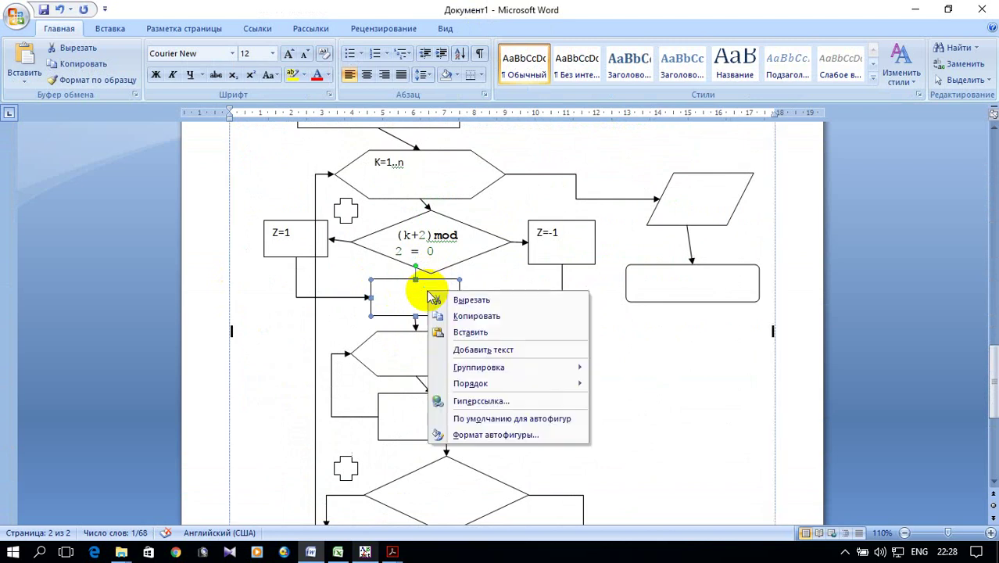
left_click(483, 346)
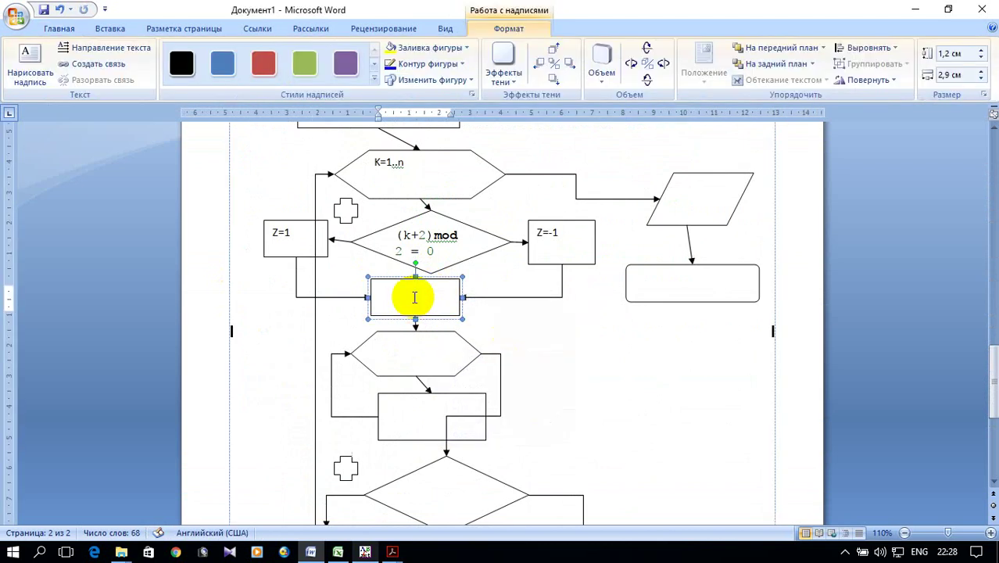
right_click(412, 293)
left_click(466, 341)
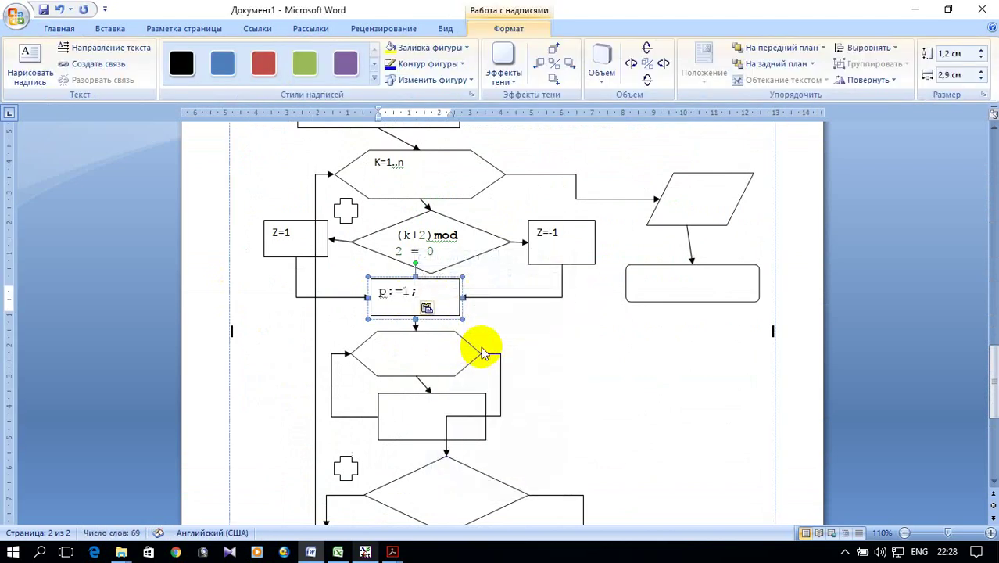
Step: Label the inner loop hexagon I=1..2k
left_click(417, 356)
right_click(418, 359)
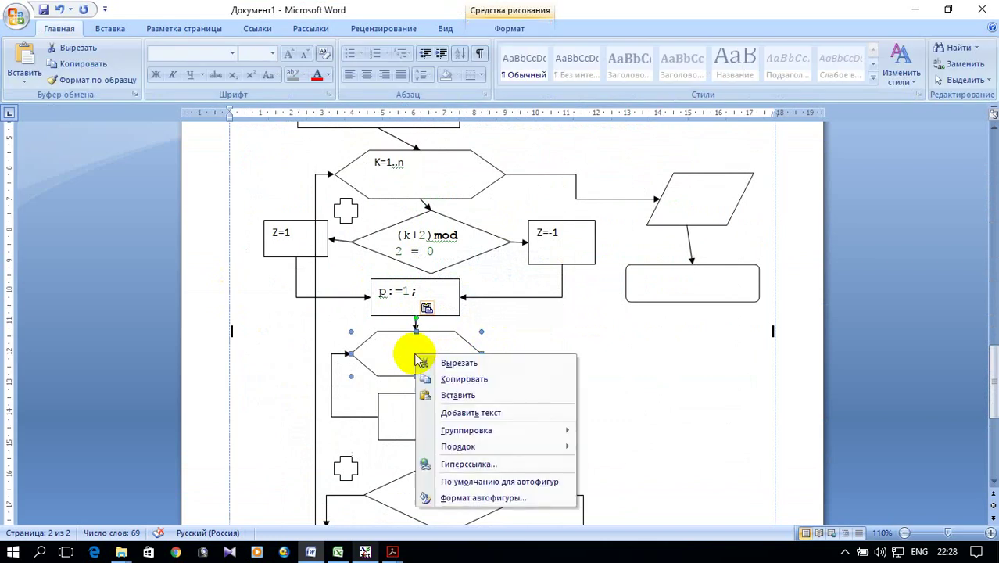
left_click(465, 412)
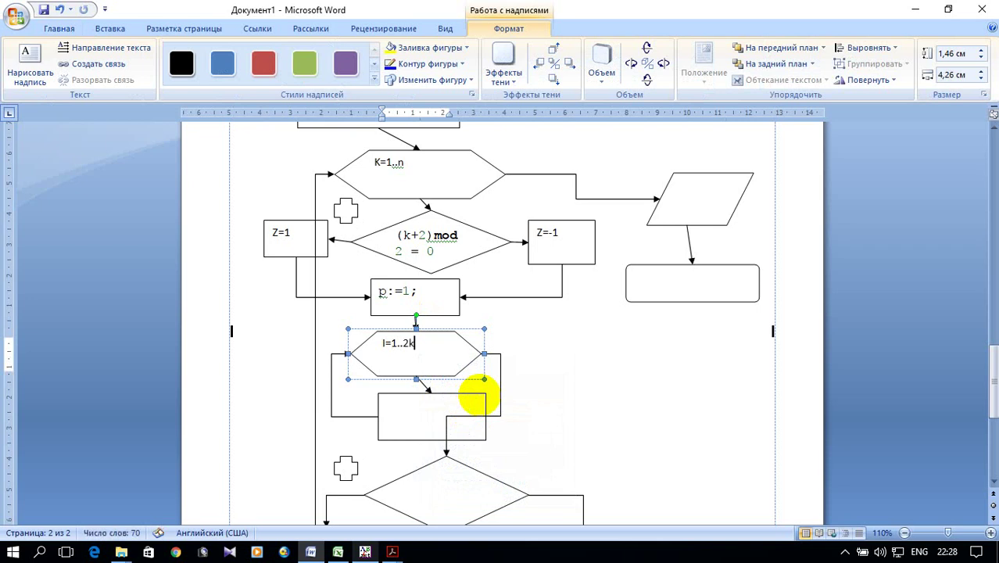
scroll(661, 338, "down", 2)
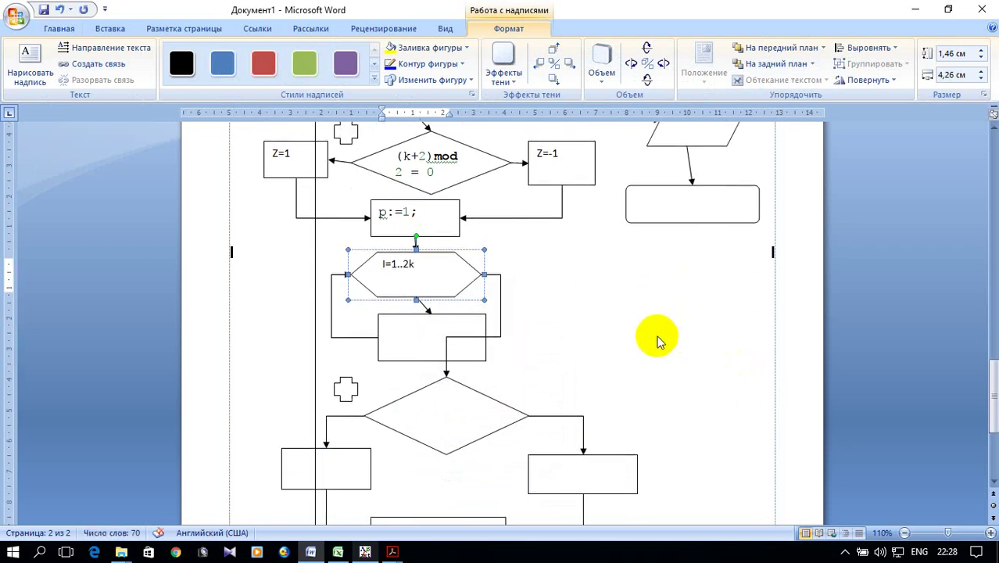
scroll(638, 350, "up", 5)
Step: Put p:=p*i; from the code into the loop-body rectangle under the inner loop
scroll(637, 348, "up", 6)
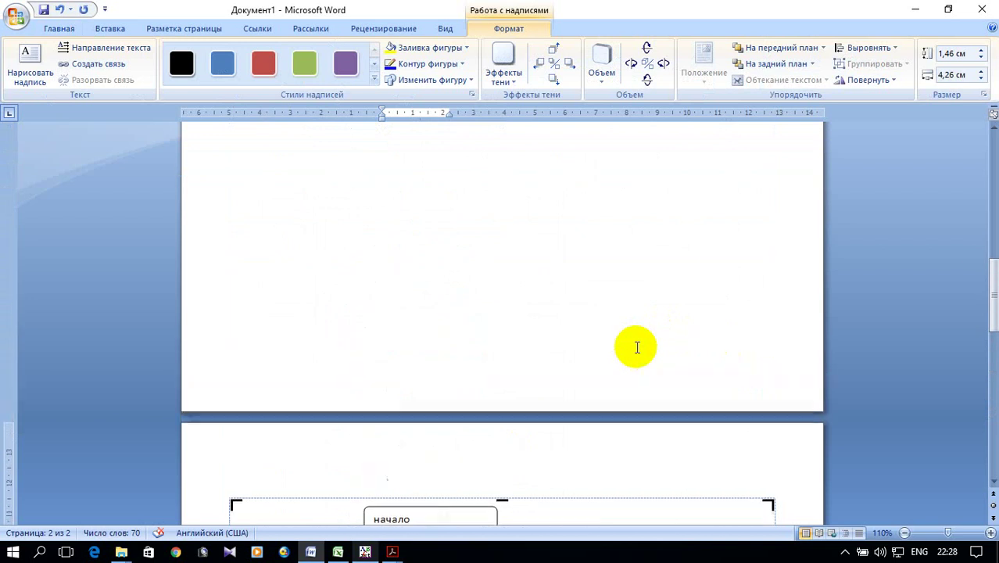
scroll(631, 348, "up", 6)
scroll(629, 347, "up", 2)
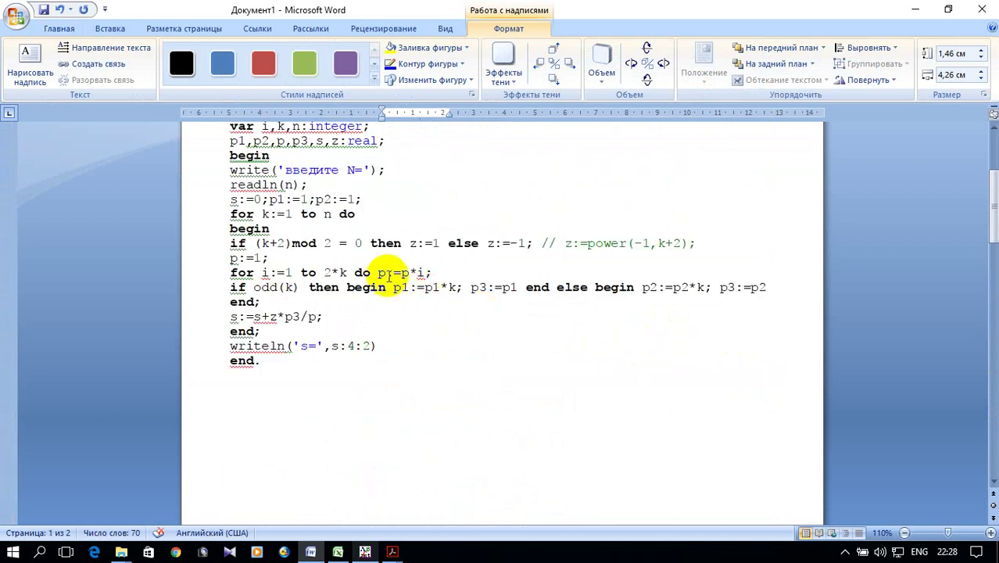
left_click_drag(378, 274, 432, 275)
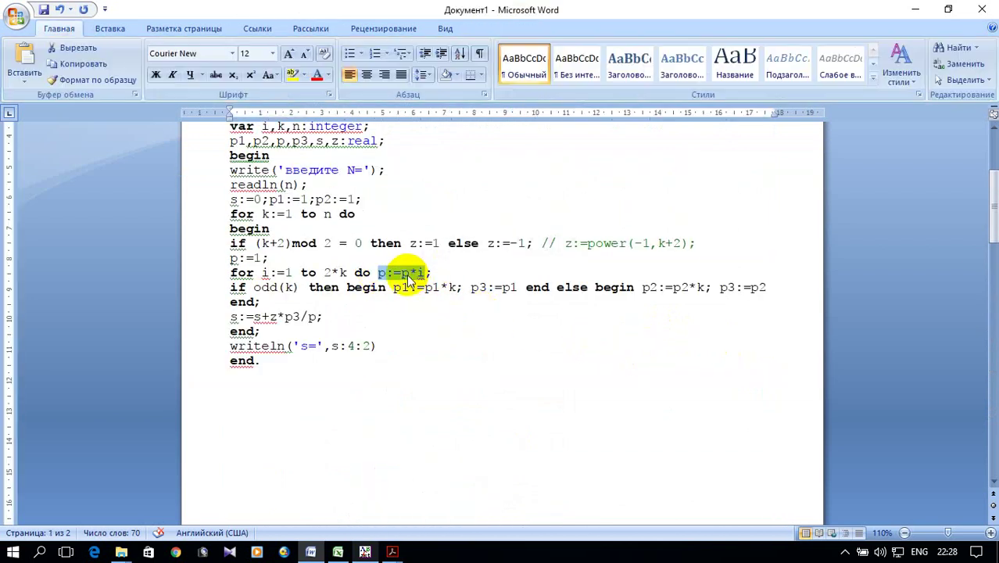
right_click(406, 273)
left_click(446, 300)
scroll(439, 296, "down", 5)
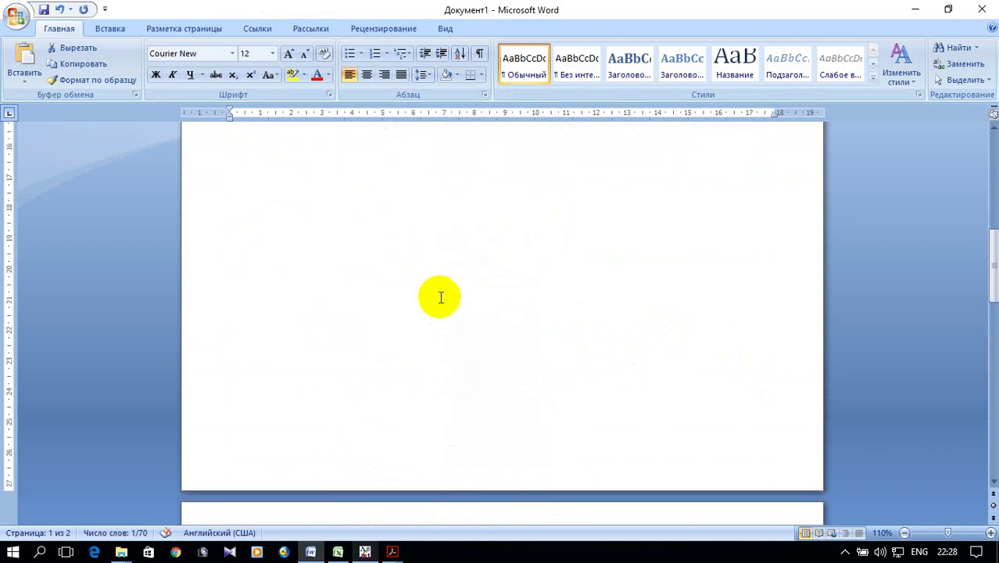
scroll(439, 297, "down", 5)
scroll(437, 296, "down", 5)
scroll(469, 297, "down", 4)
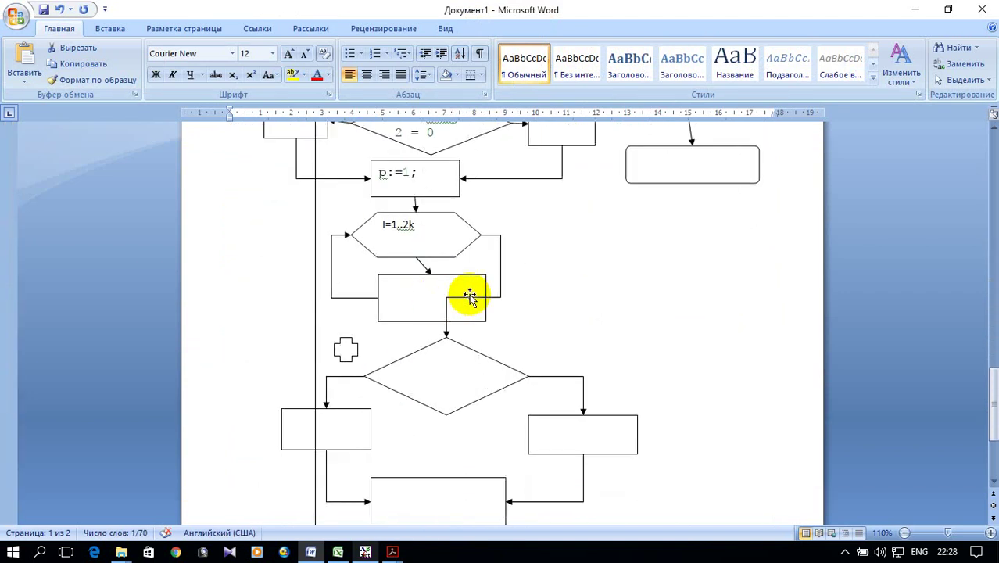
right_click(402, 297)
left_click(466, 355)
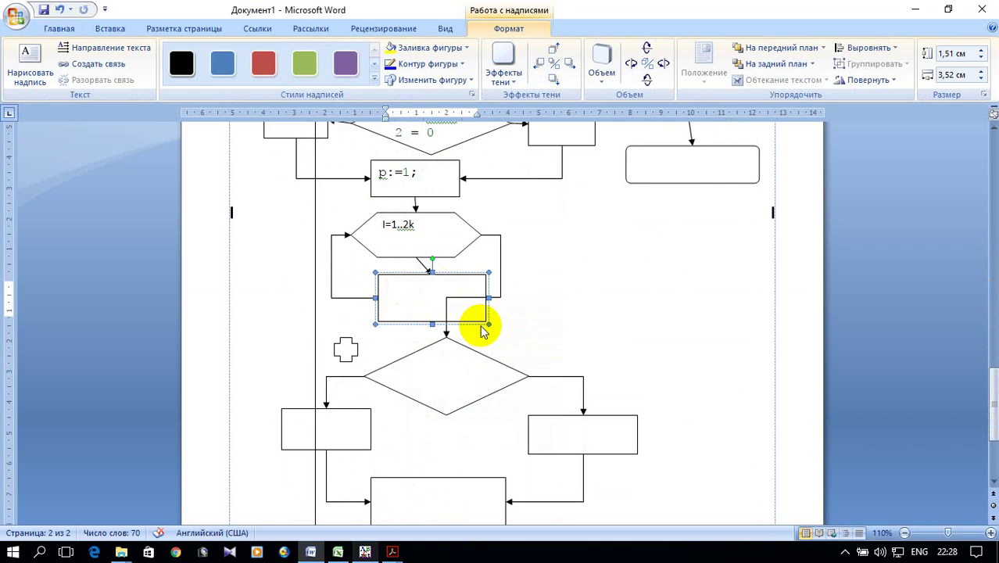
Step: Put the condition odd(k) into the lower decision diamond
scroll(509, 377, "up", 5)
scroll(509, 375, "up", 5)
scroll(509, 375, "up", 5)
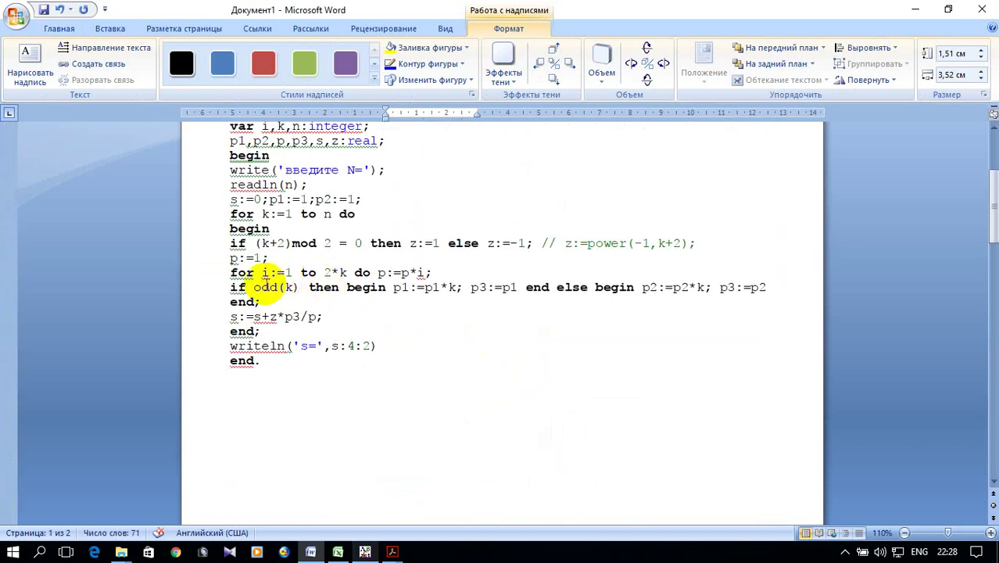
left_click_drag(262, 289, 301, 287)
right_click(299, 288)
left_click(354, 318)
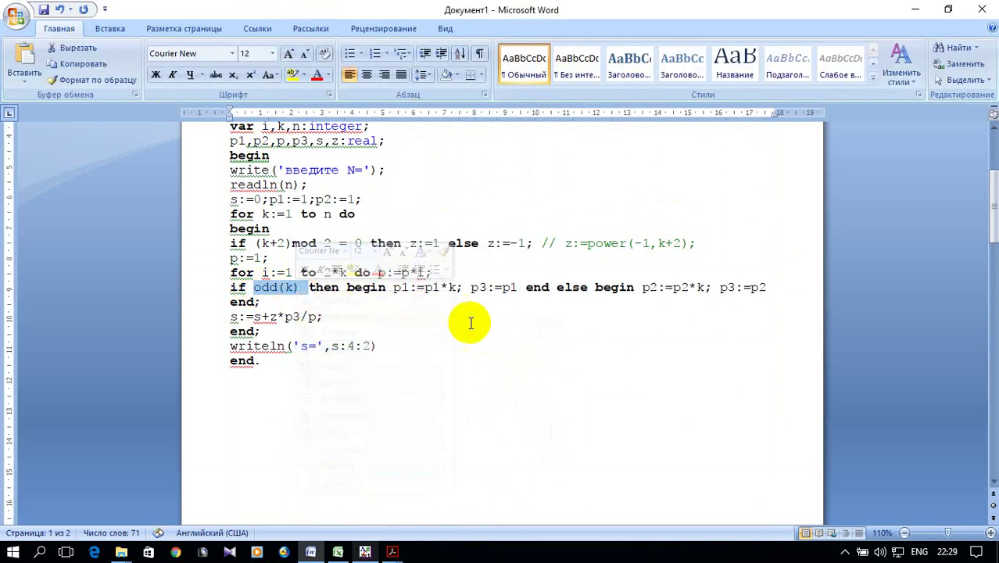
scroll(542, 312, "down", 5)
scroll(541, 312, "down", 10)
scroll(541, 312, "down", 10)
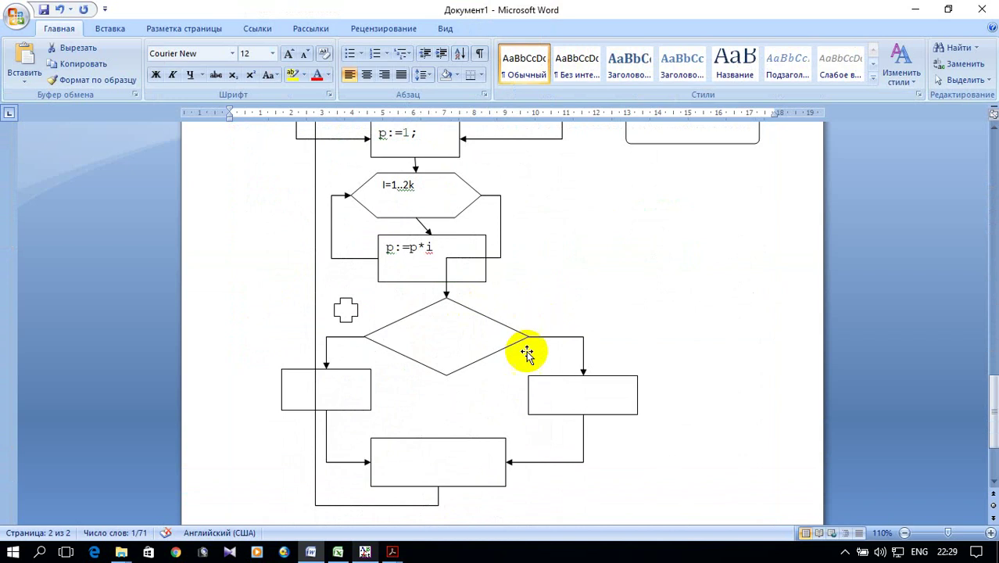
right_click(437, 339)
left_click(477, 397)
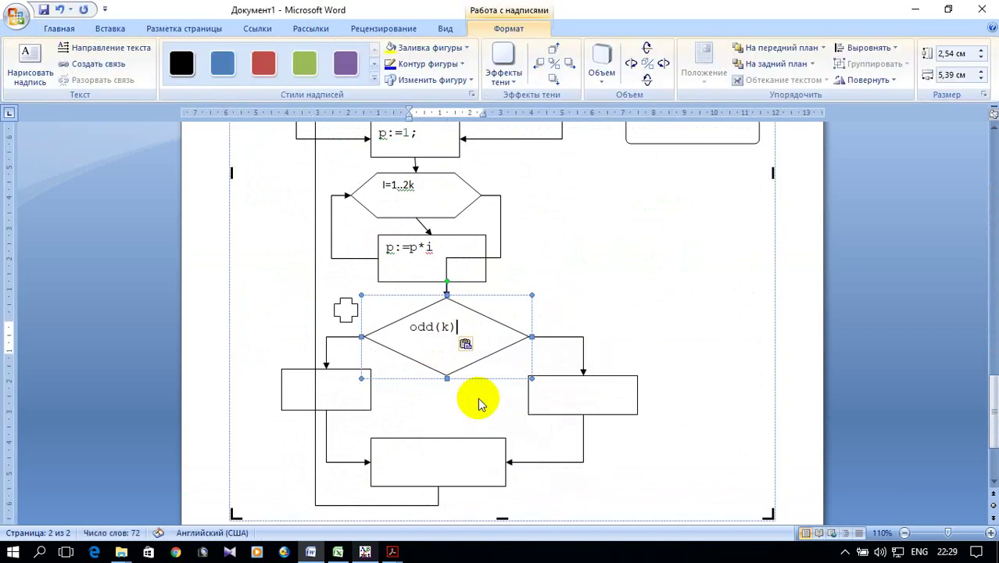
Step: Copy the statements p1:=p1*k; p3:=p1 from the code
scroll(553, 352, "up", 2)
scroll(553, 352, "up", 5)
scroll(554, 352, "up", 3)
scroll(553, 347, "up", 5)
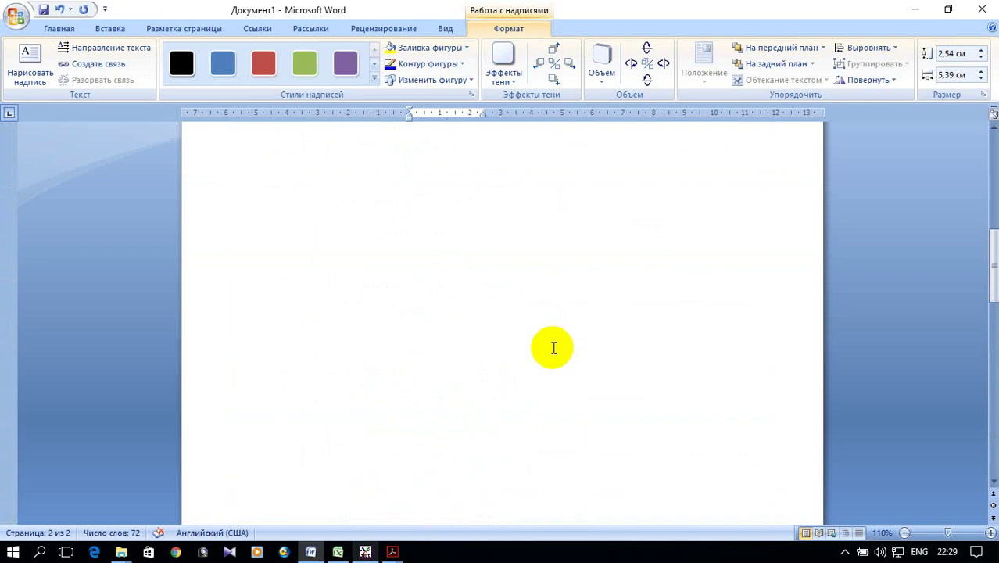
scroll(553, 347, "up", 3)
scroll(551, 346, "up", 3)
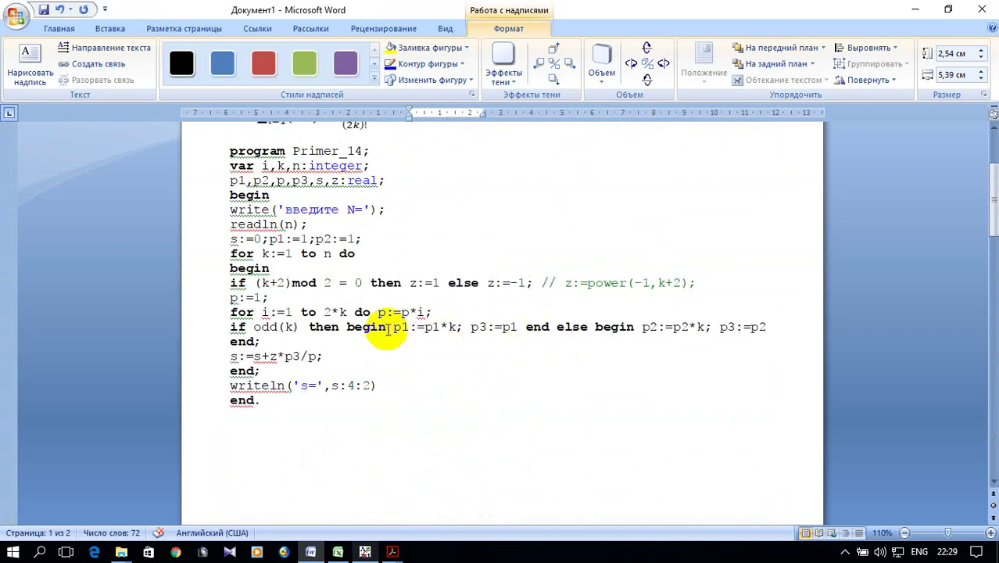
left_click_drag(393, 327, 516, 328)
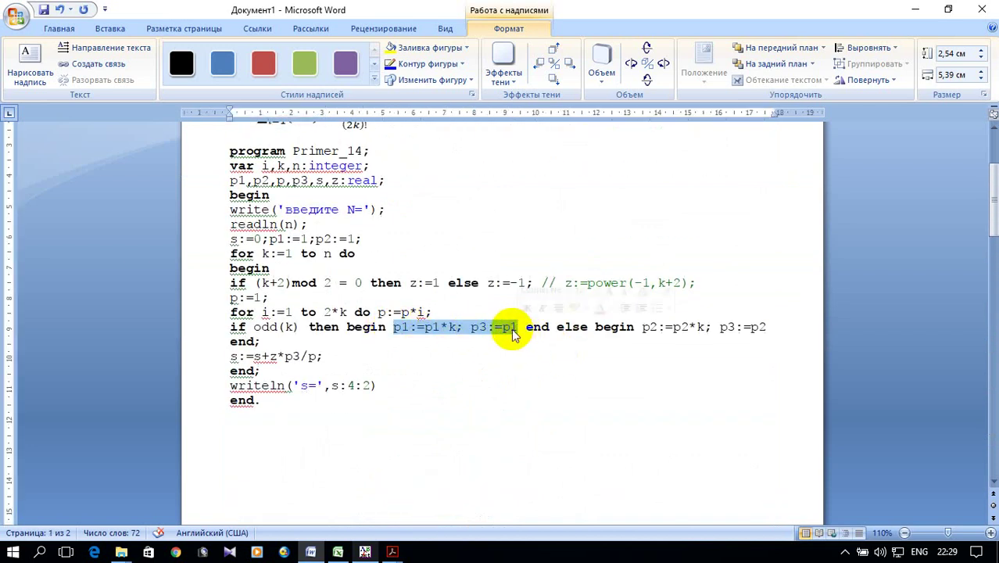
right_click(495, 330)
left_click(531, 349)
Step: Paste p1:=p1*k; p3:=p1 into the left box under the odd(k) diamond
scroll(519, 350, "down", 5)
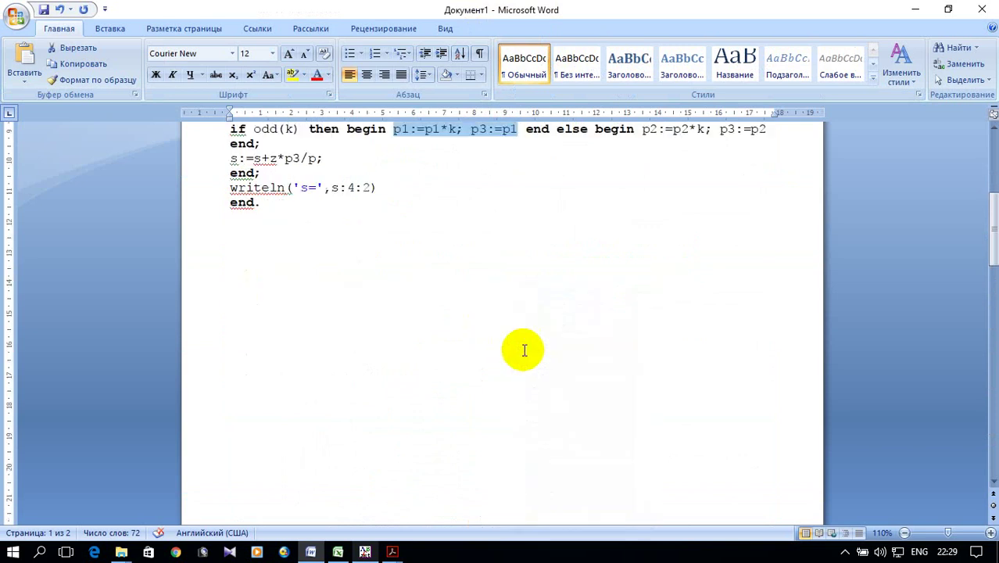
scroll(513, 351, "down", 6)
scroll(509, 348, "down", 5)
scroll(509, 348, "down", 5)
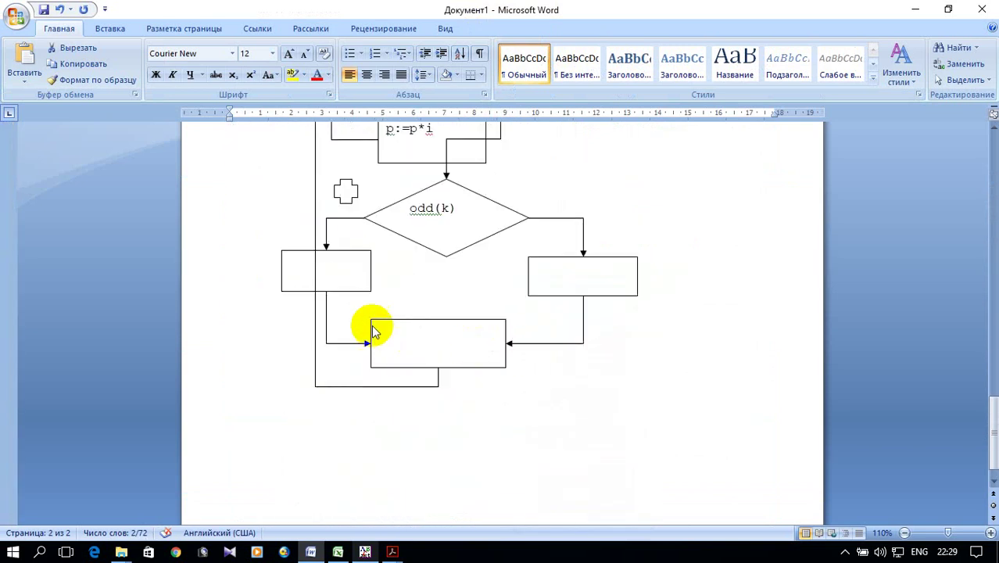
left_click(342, 278)
right_click(343, 280)
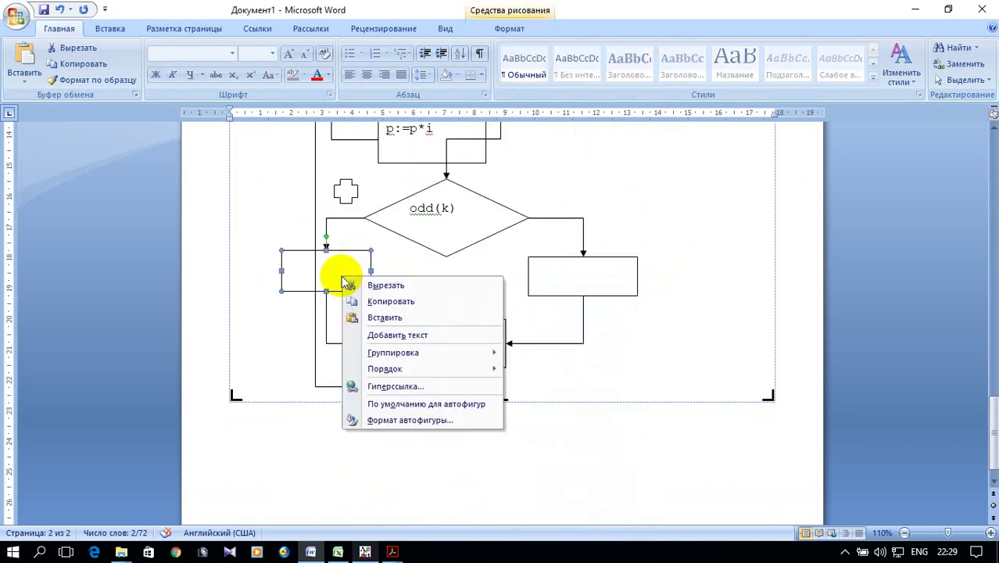
left_click(366, 315)
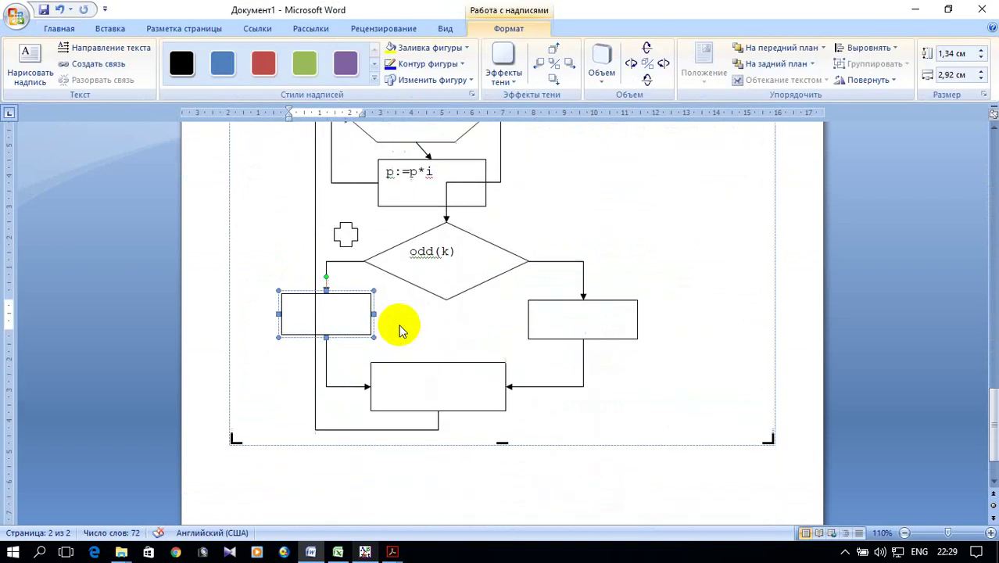
key("ctrl+v")
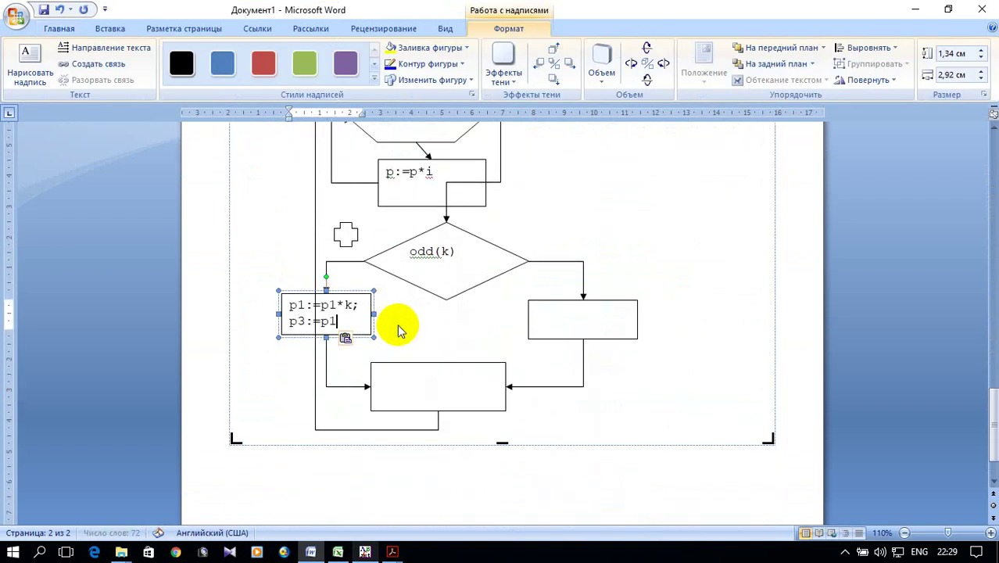
left_click(405, 320)
Step: Copy the else-branch statements p2:=p2*k; p3:=p2 from the code
scroll(406, 321, "up", 10)
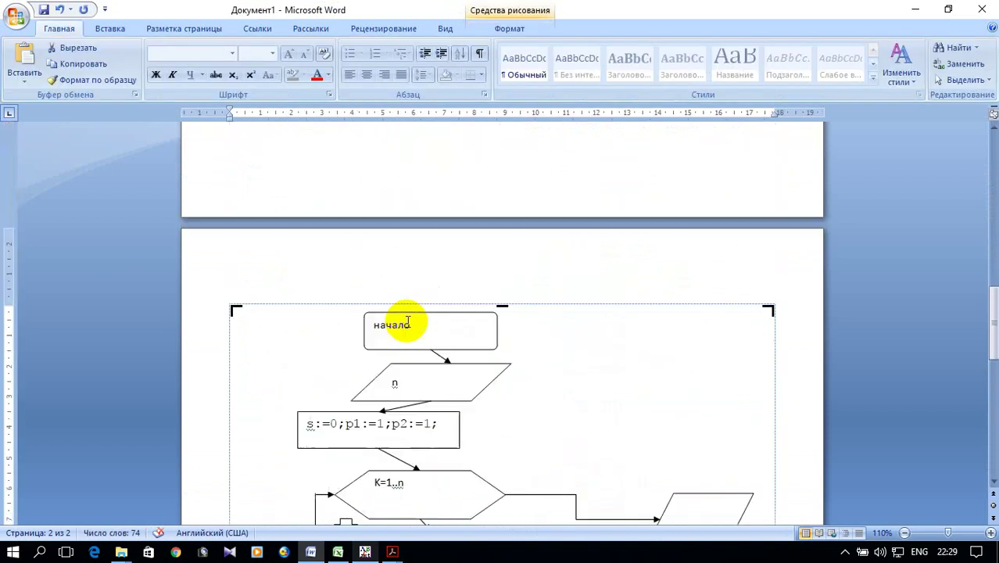
scroll(406, 321, "up", 10)
scroll(405, 320, "up", 1)
left_click(644, 419)
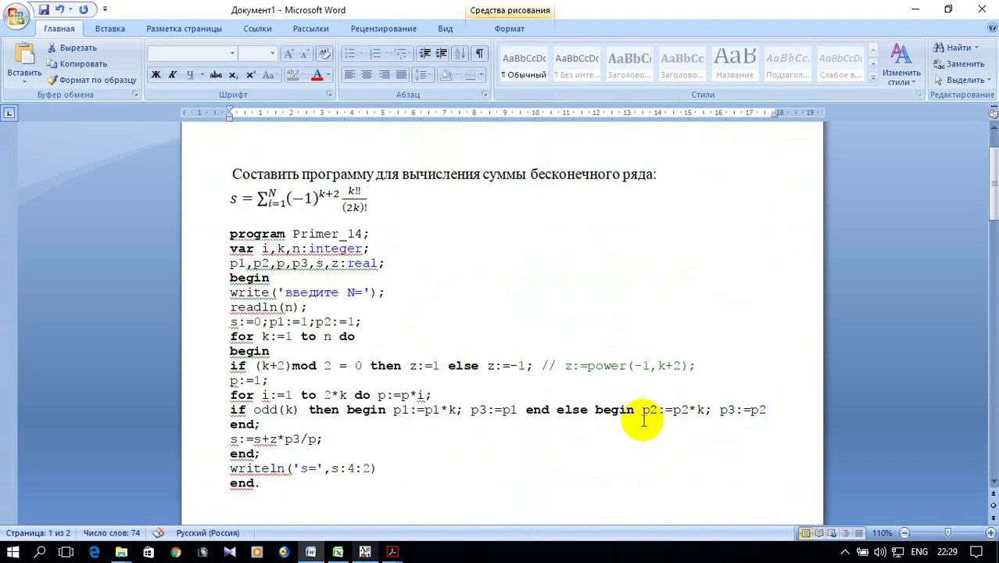
left_click_drag(644, 409, 753, 408)
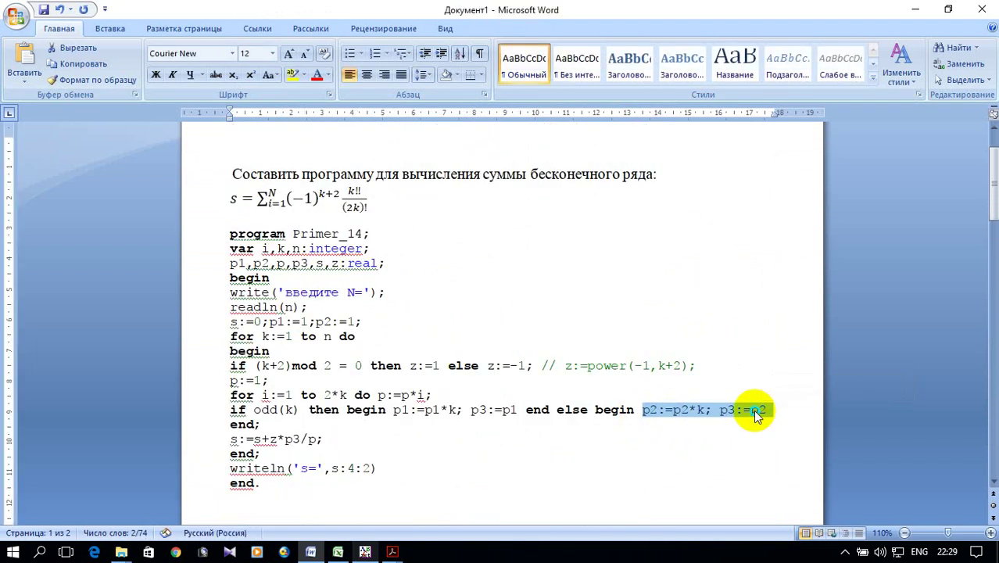
right_click(753, 407)
left_click(849, 236)
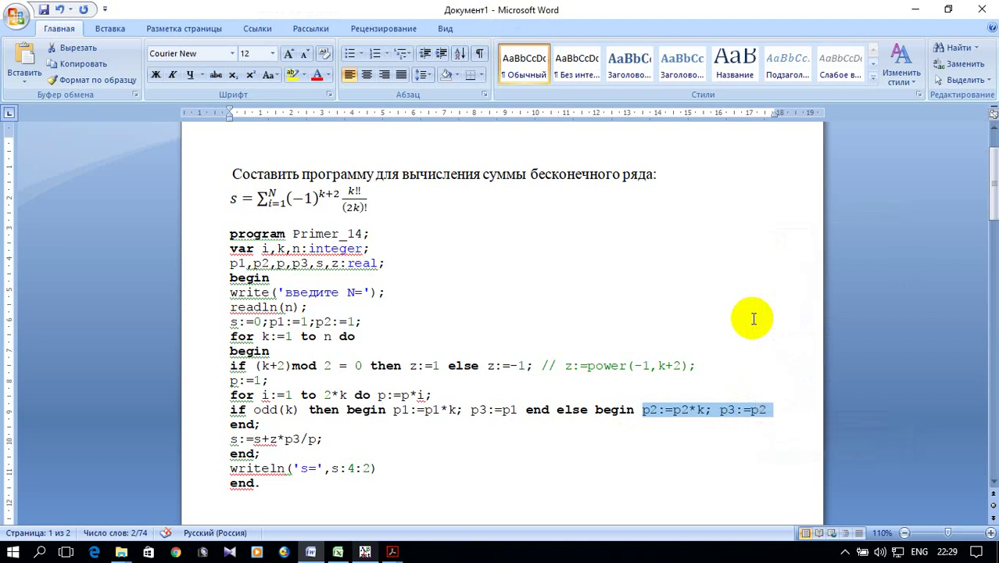
Step: Paste p2:=p2*k; p3:=p2 into the empty box on the false branch
scroll(759, 328, "down", 15)
scroll(759, 329, "up", 3)
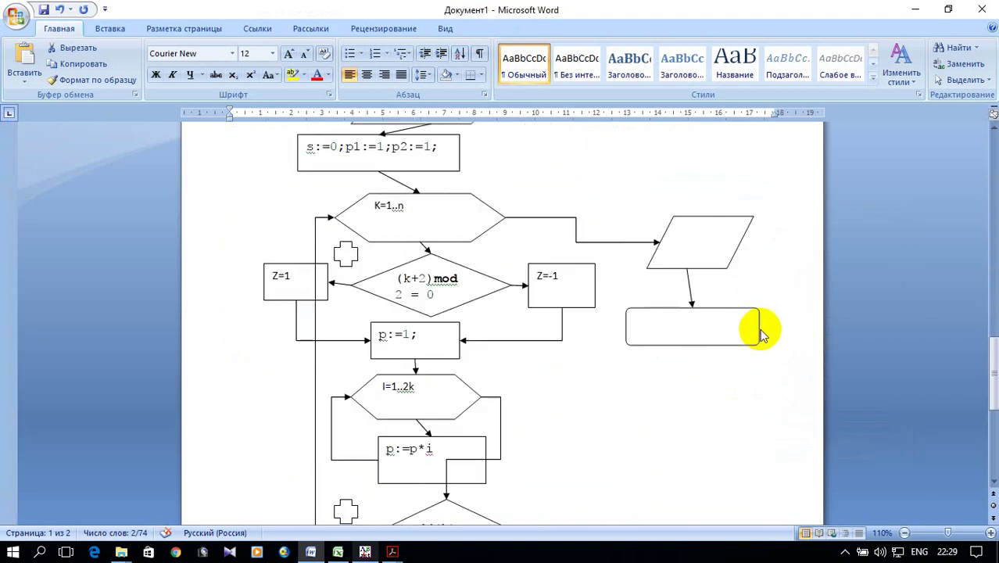
scroll(758, 328, "down", 6)
left_click(572, 317)
right_click(571, 317)
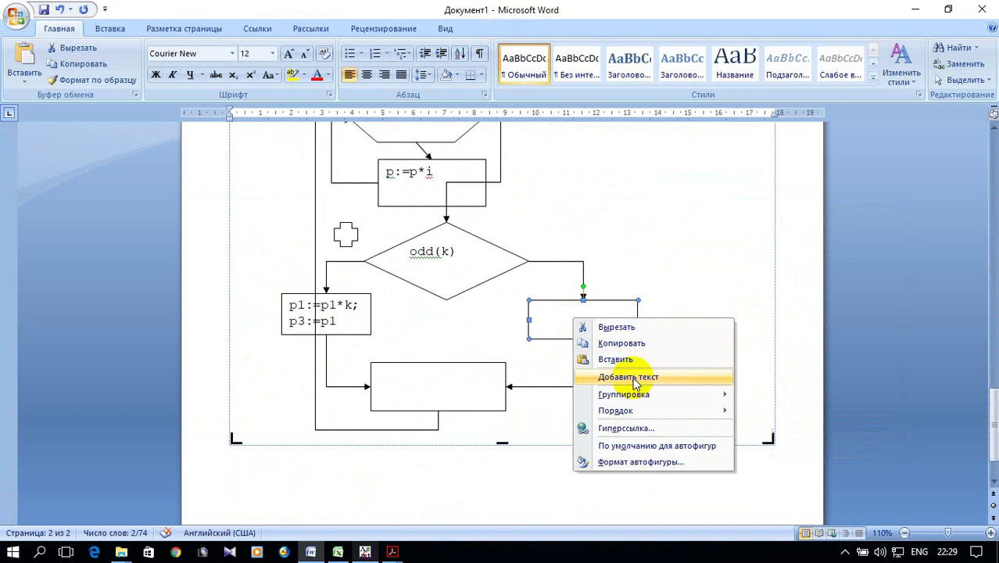
left_click(633, 378)
right_click(559, 309)
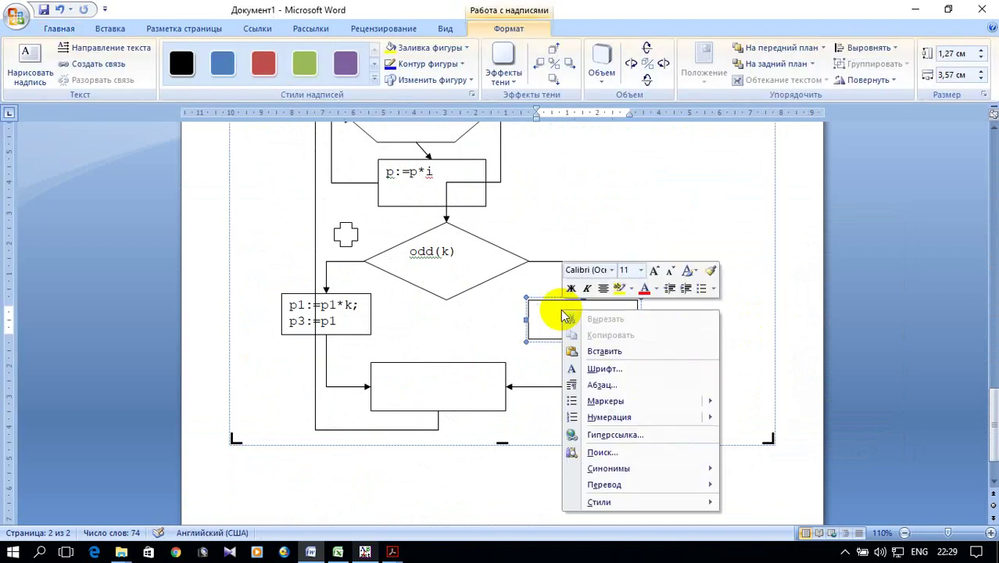
left_click(609, 355)
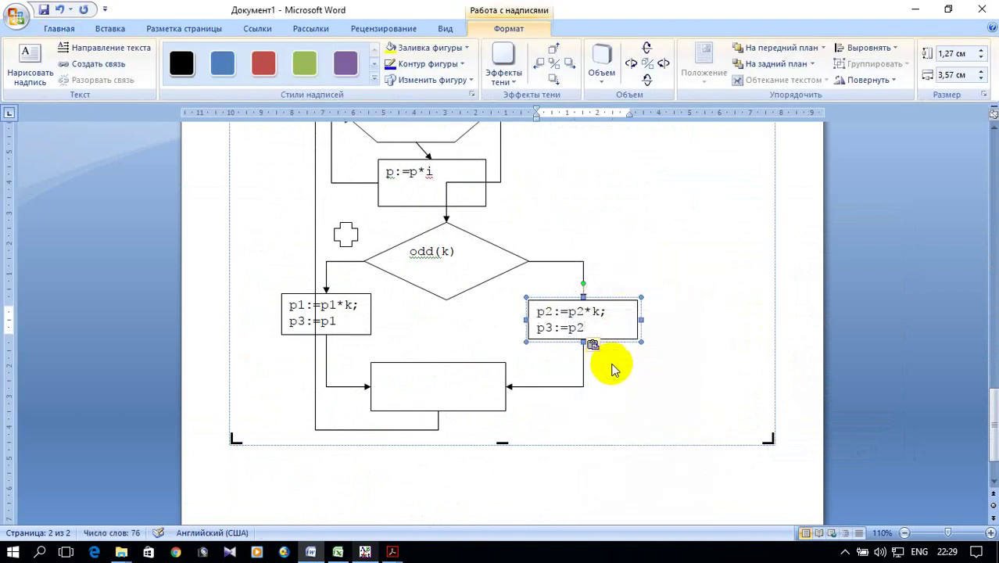
left_click(623, 374)
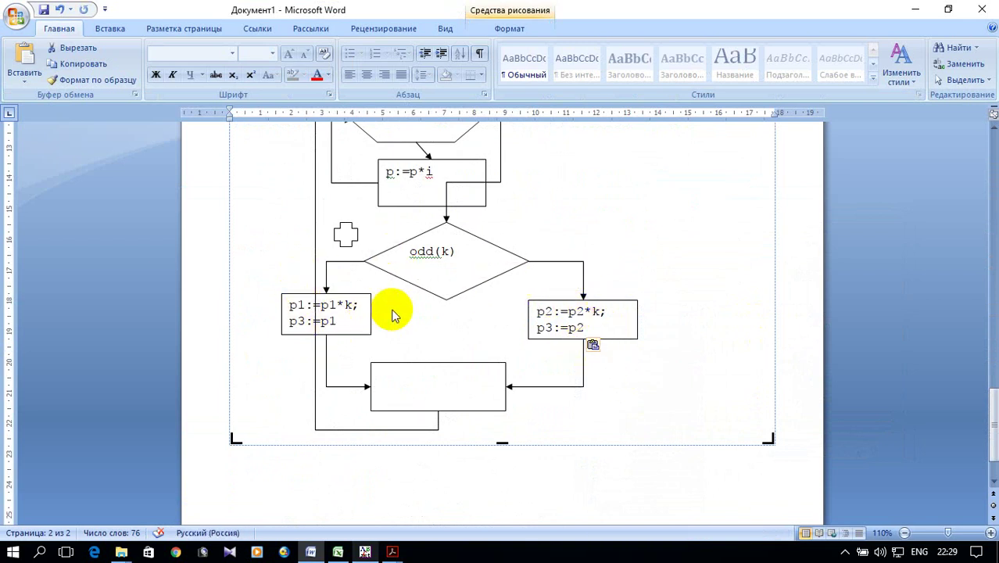
Step: Copy the line s:=s+z*p3/p; from the Pascal code
scroll(393, 312, "up", 2)
scroll(393, 313, "up", 5)
scroll(393, 312, "up", 5)
scroll(393, 312, "up", 3)
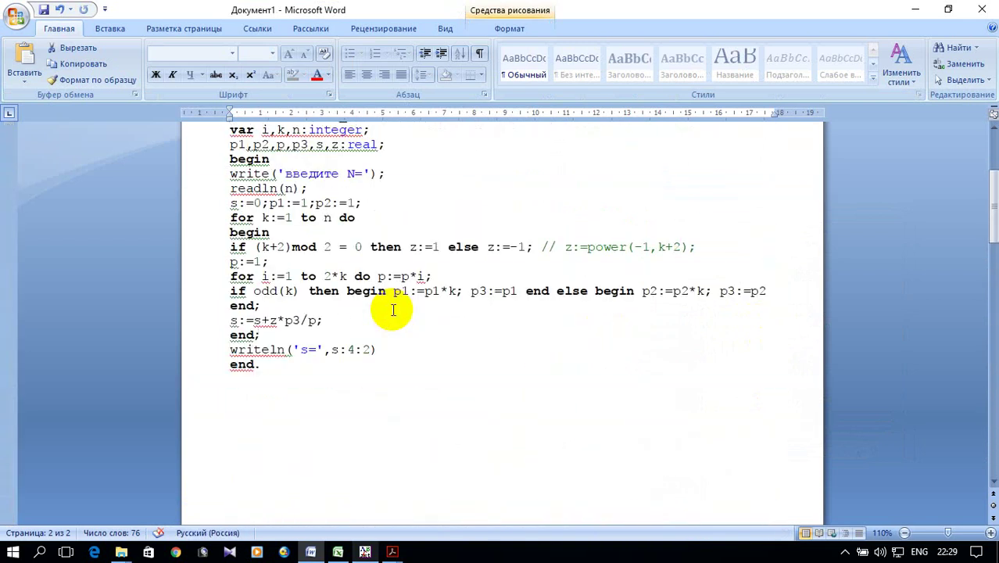
left_click(244, 333)
left_click_drag(228, 321, 322, 320)
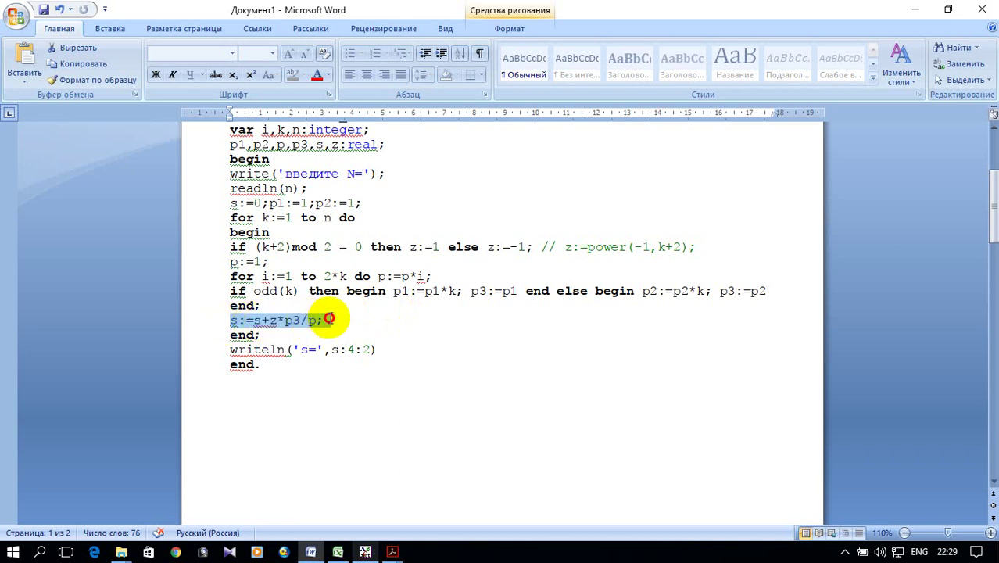
right_click(314, 322)
left_click(375, 344)
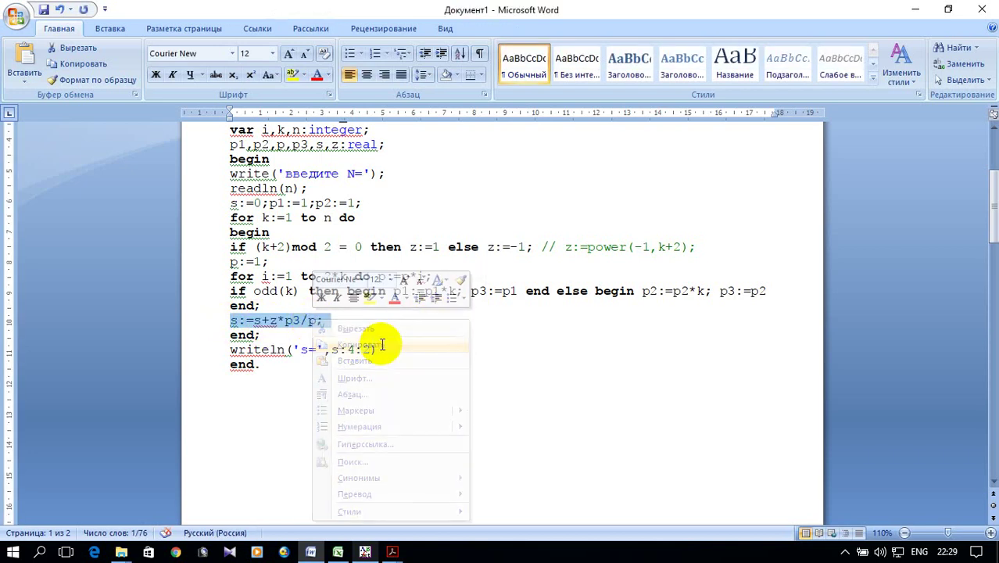
Step: Paste s:=s+z*p3/p; into the empty box where the odd(k) branches rejoin
scroll(441, 319, "down", 5)
scroll(443, 323, "down", 3)
scroll(443, 324, "down", 10)
scroll(444, 325, "down", 5)
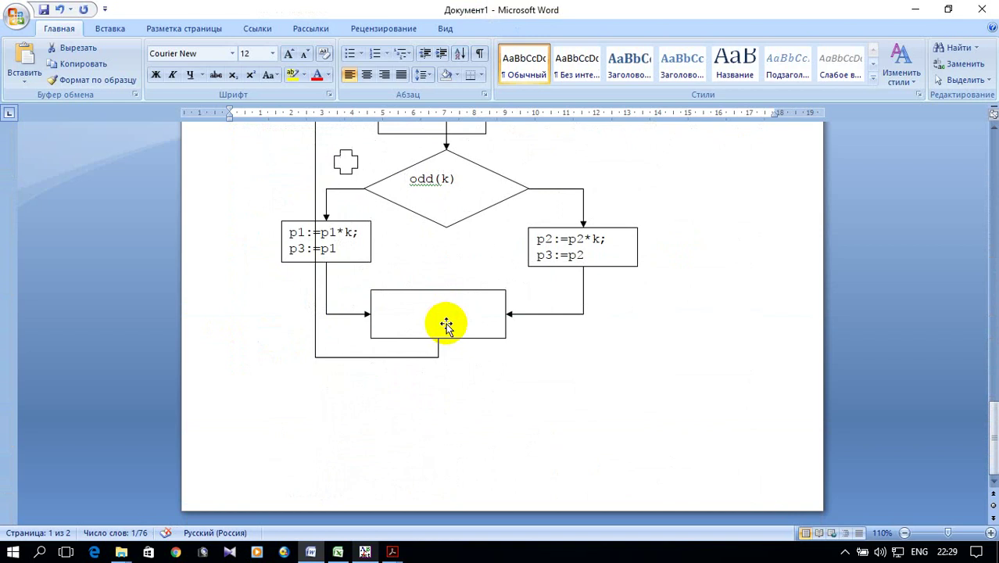
right_click(450, 317)
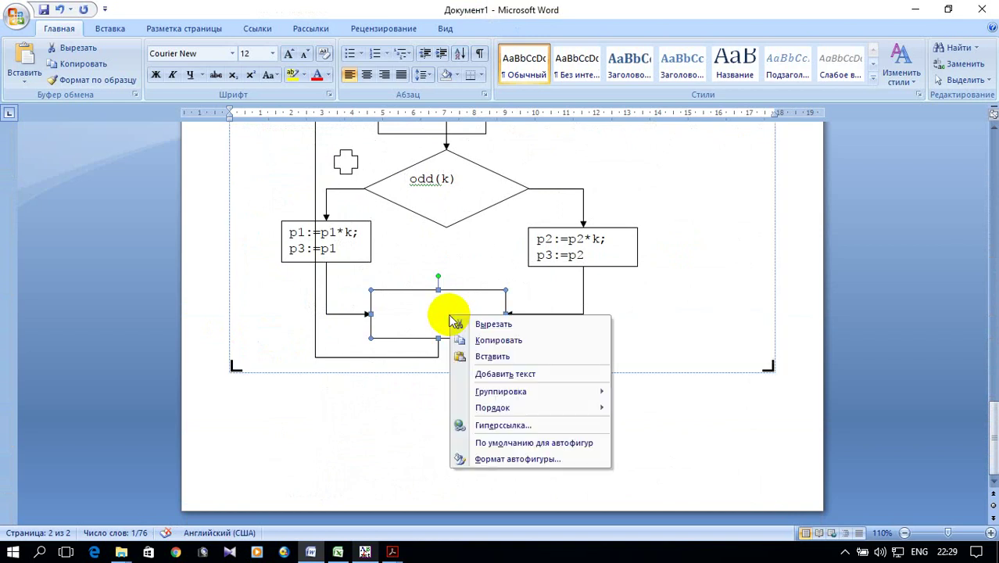
left_click(507, 379)
scroll(453, 368, "down", 1)
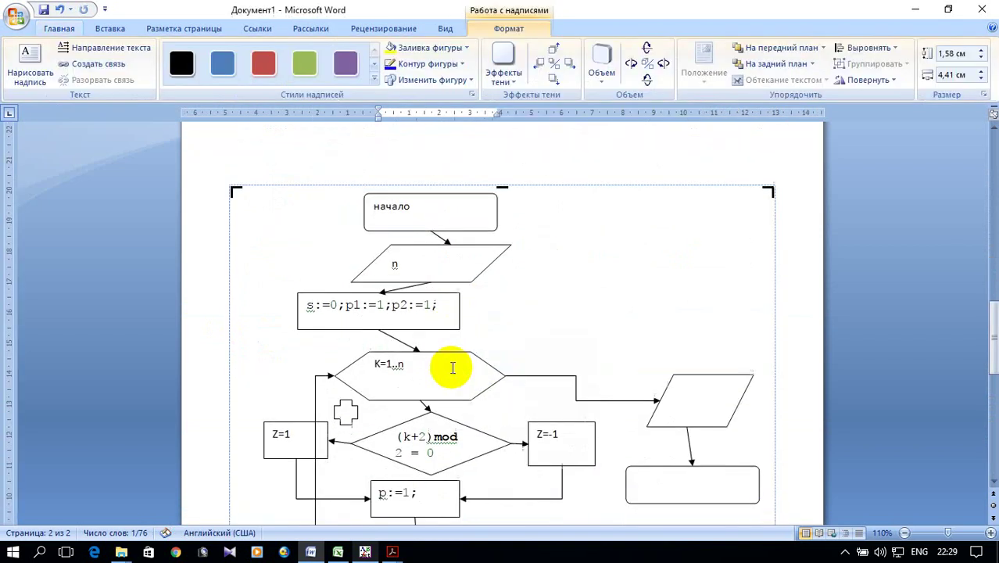
scroll(446, 368, "down", 8)
scroll(455, 365, "down", 4)
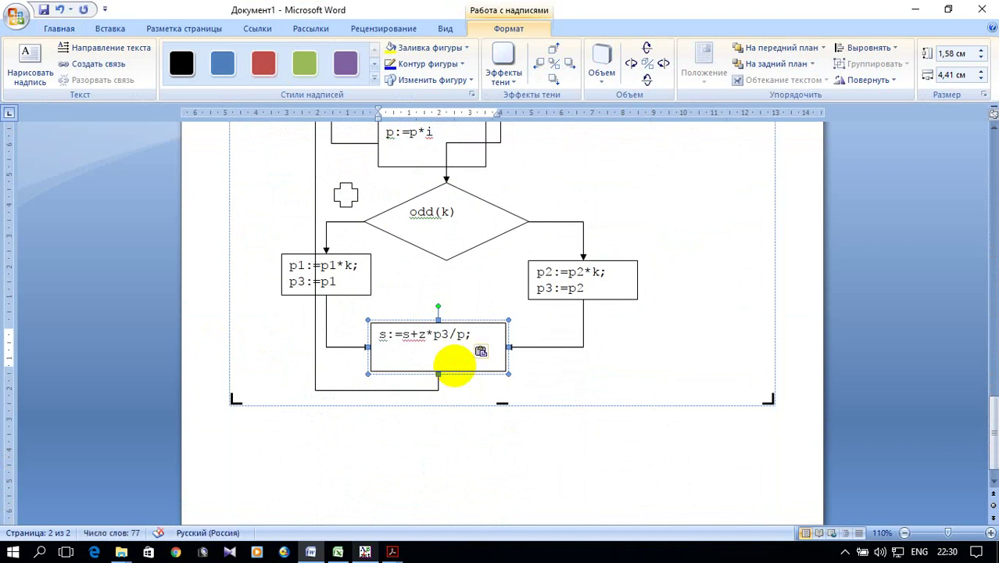
scroll(724, 305, "up", 5)
scroll(713, 307, "up", 3)
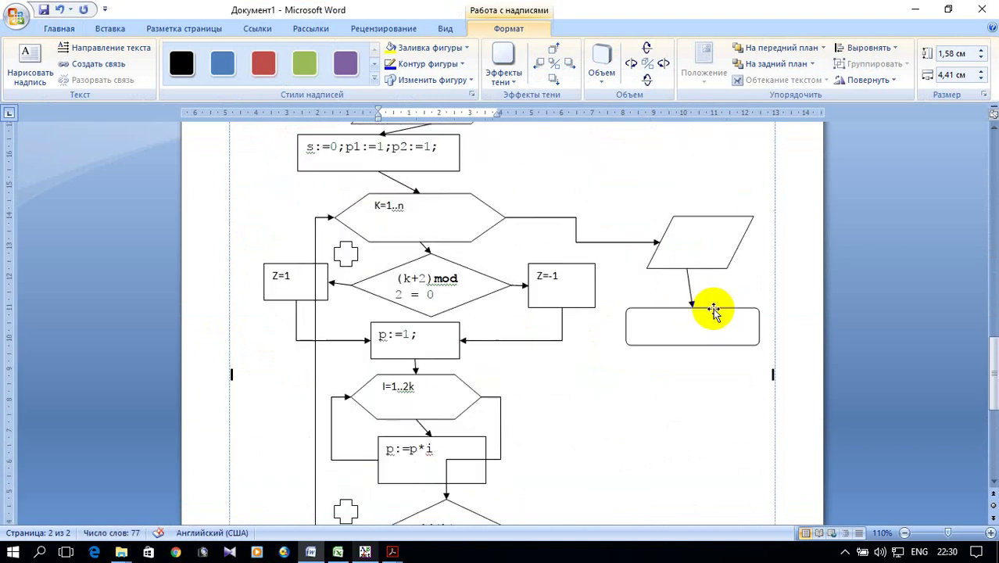
Step: Label the output parallelogram with s
left_click(693, 255)
right_click(693, 257)
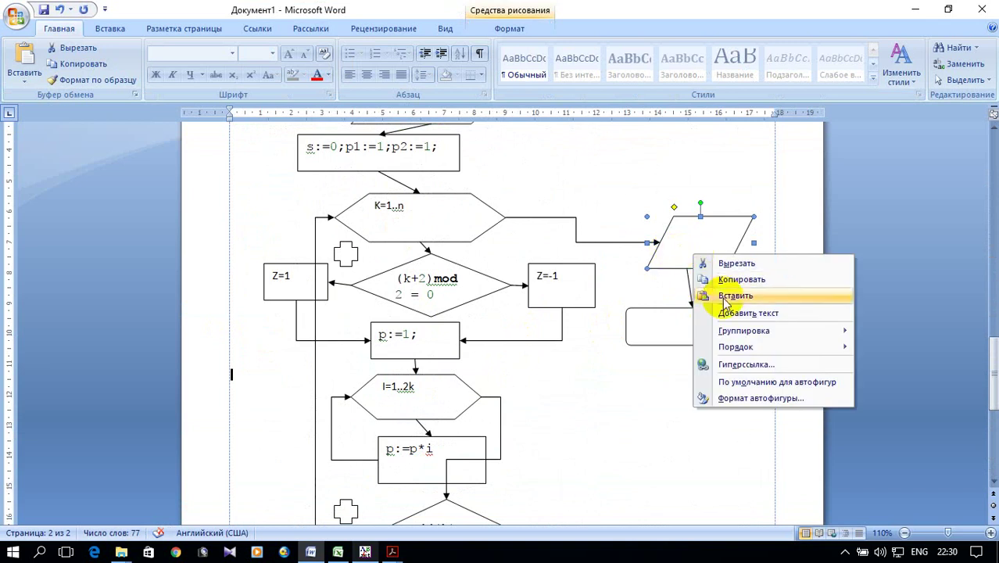
left_click(740, 313)
type("s")
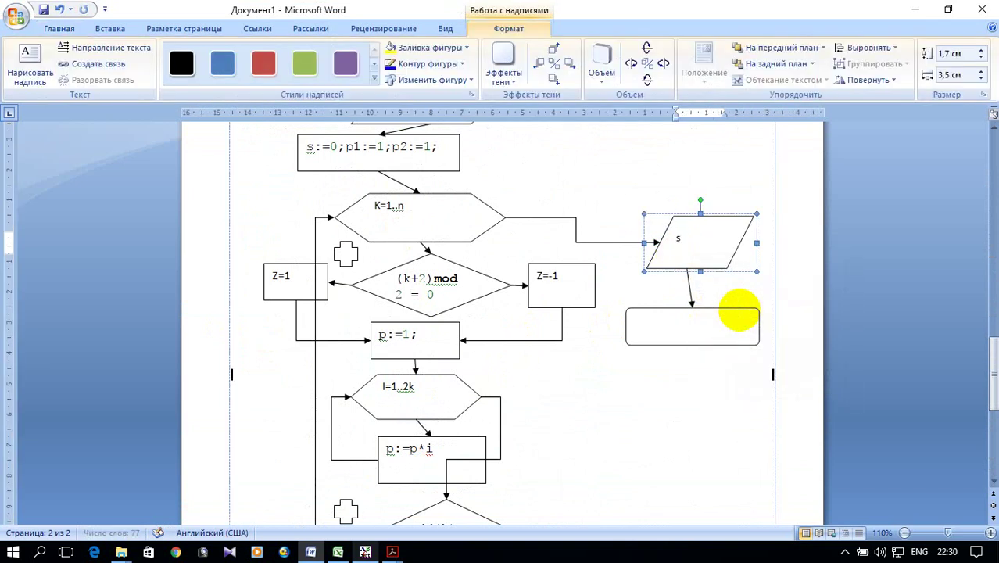
Step: Label the final rounded end box конец
left_click(694, 320)
right_click(696, 320)
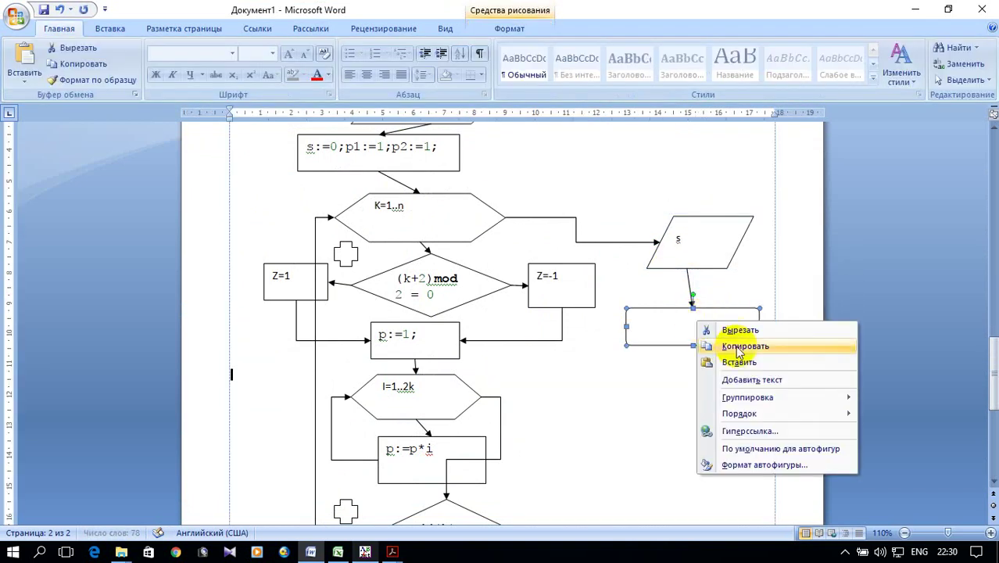
left_click(756, 379)
type("конец")
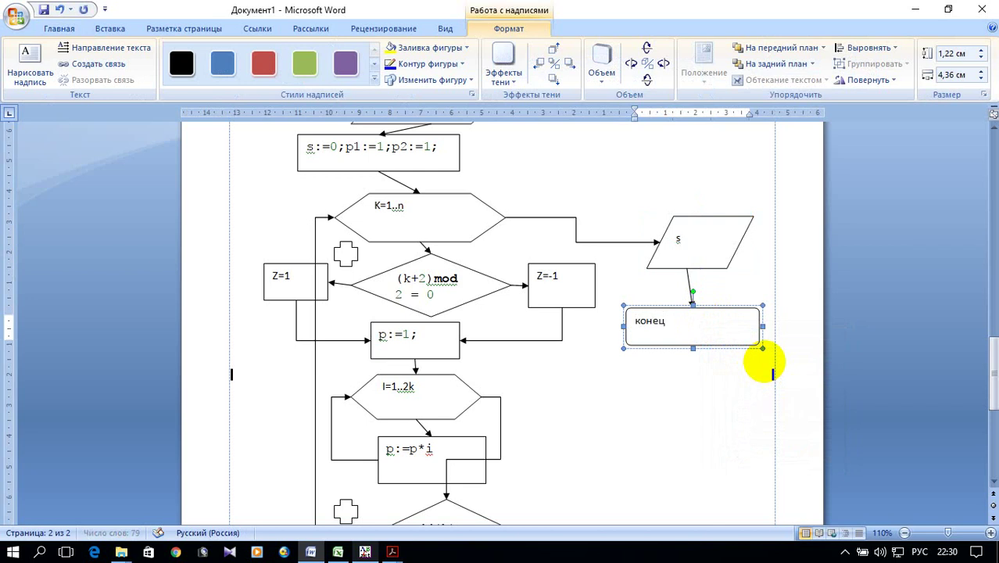
left_click(698, 403)
Step: Zoom out to 60% and drag the outer loop connector left, clear of the inner i loop
scroll(611, 405, "up", 2)
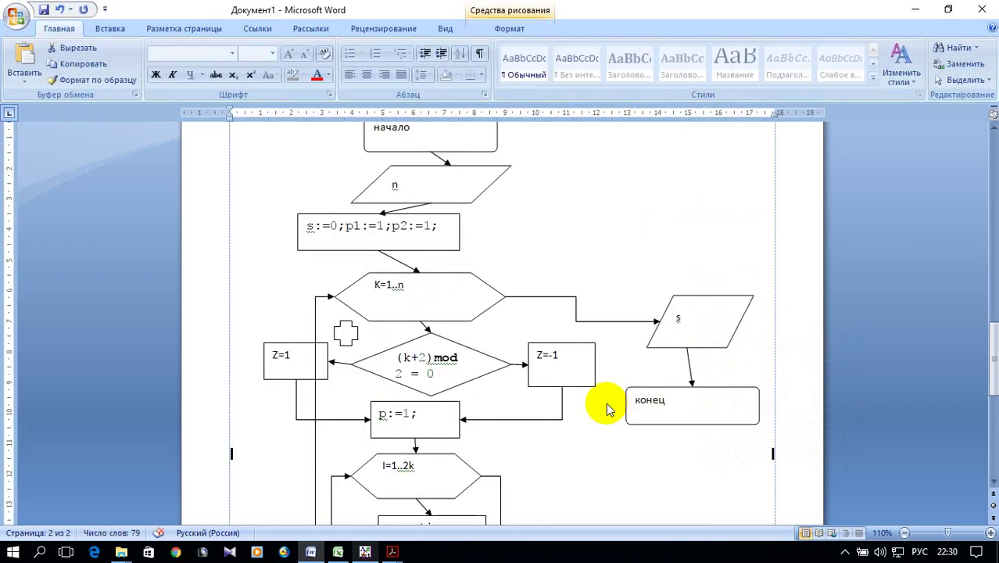
left_click(904, 534)
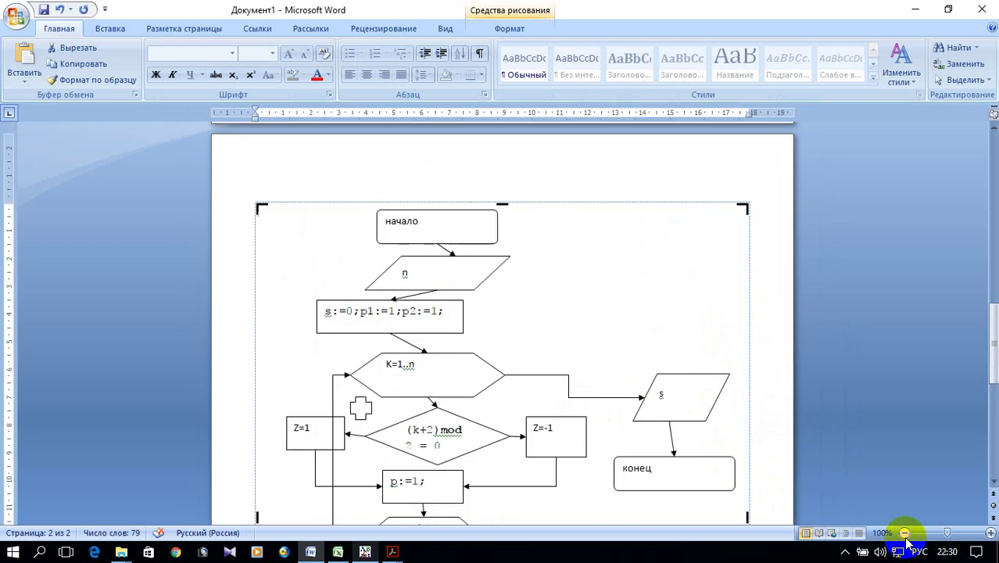
left_click(904, 534)
left_click(904, 534)
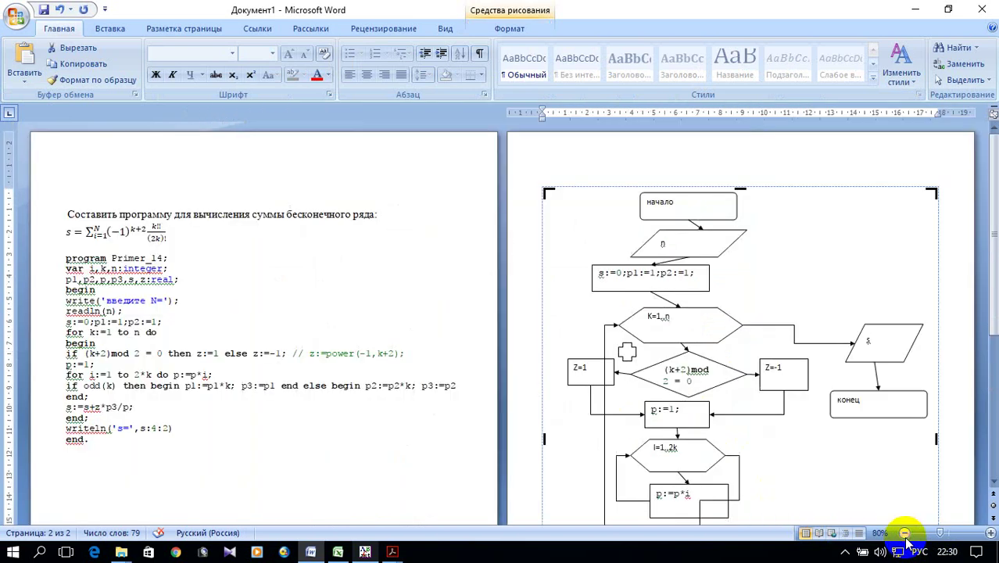
scroll(825, 431, "down", 1)
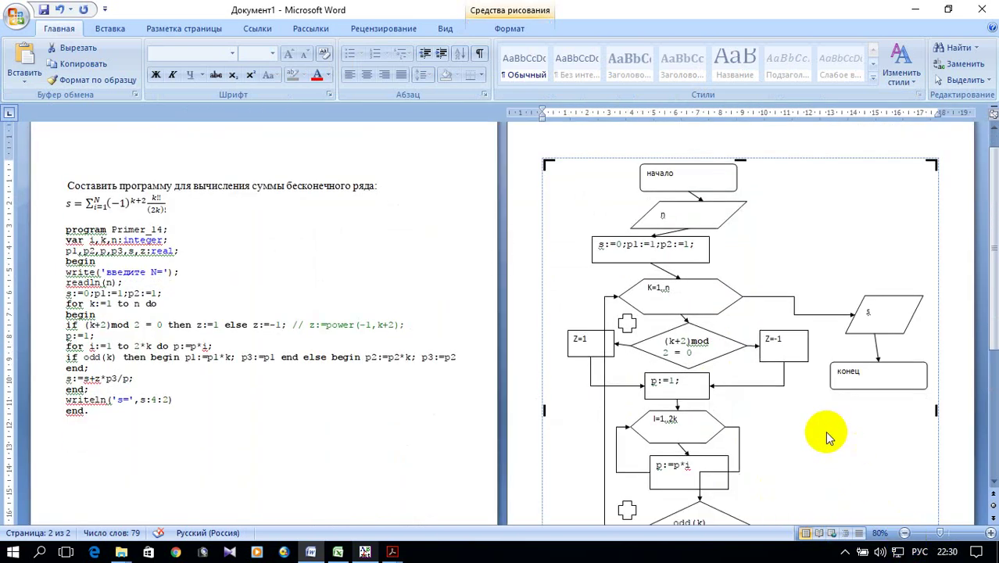
left_click(904, 533)
left_click(904, 534)
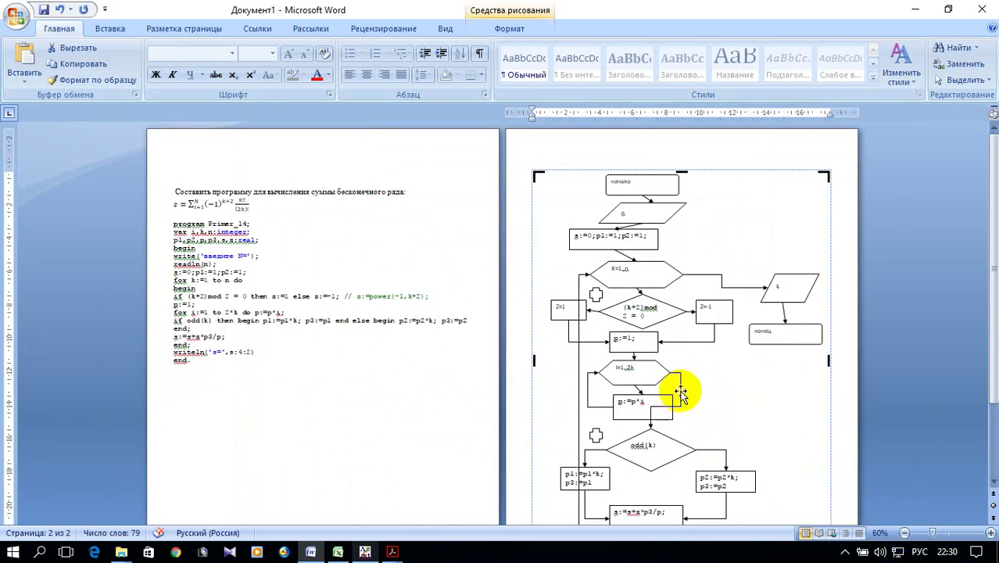
left_click_drag(681, 391, 666, 428)
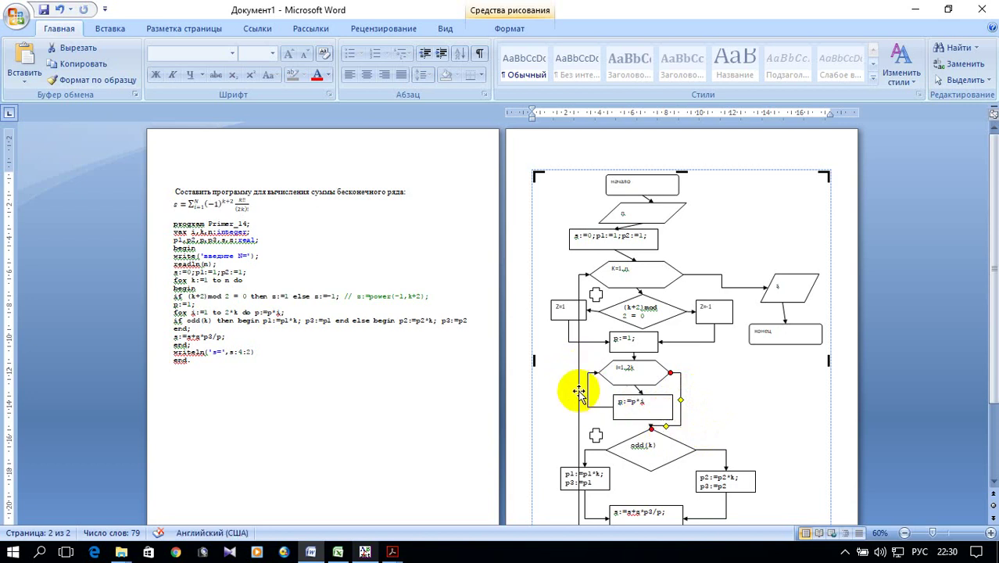
left_click_drag(579, 411, 544, 408)
scroll(701, 353, "down", 2)
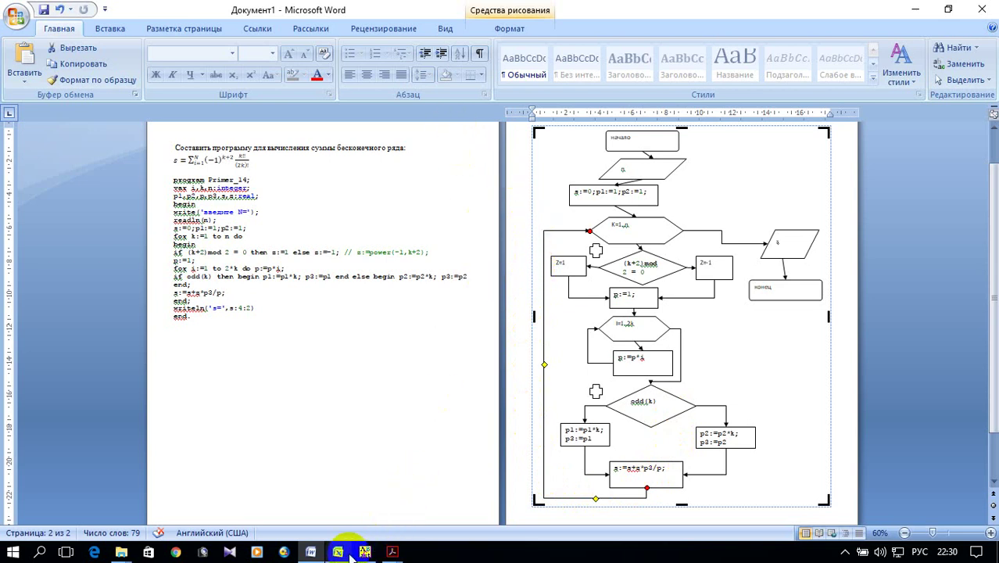
Step: Switch to the Лаб_Задание_на_ИиВМ_2016_2d.pdf lab assignment in Acrobat Reader
mouse_move(391, 549)
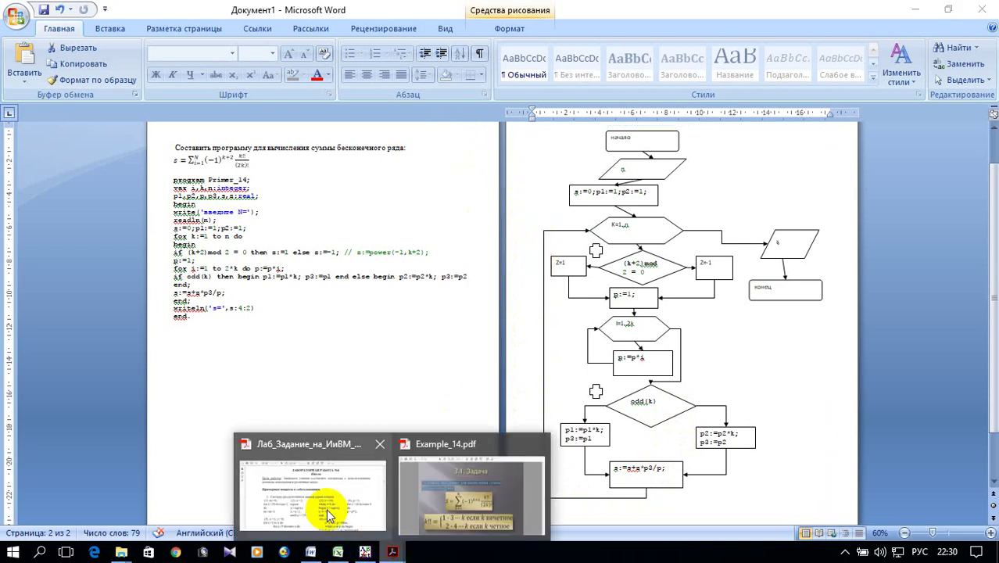
left_click(324, 509)
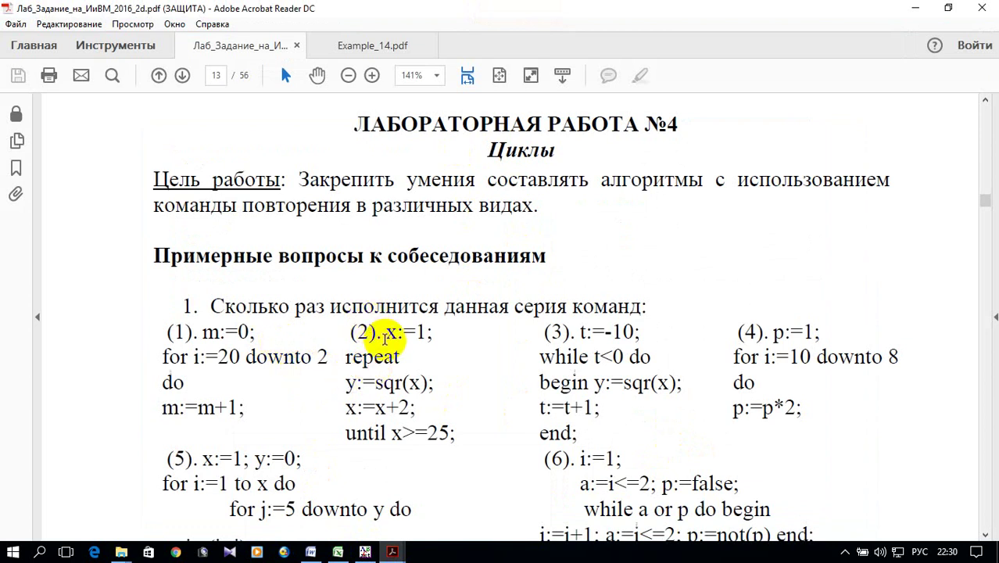
left_click(845, 553)
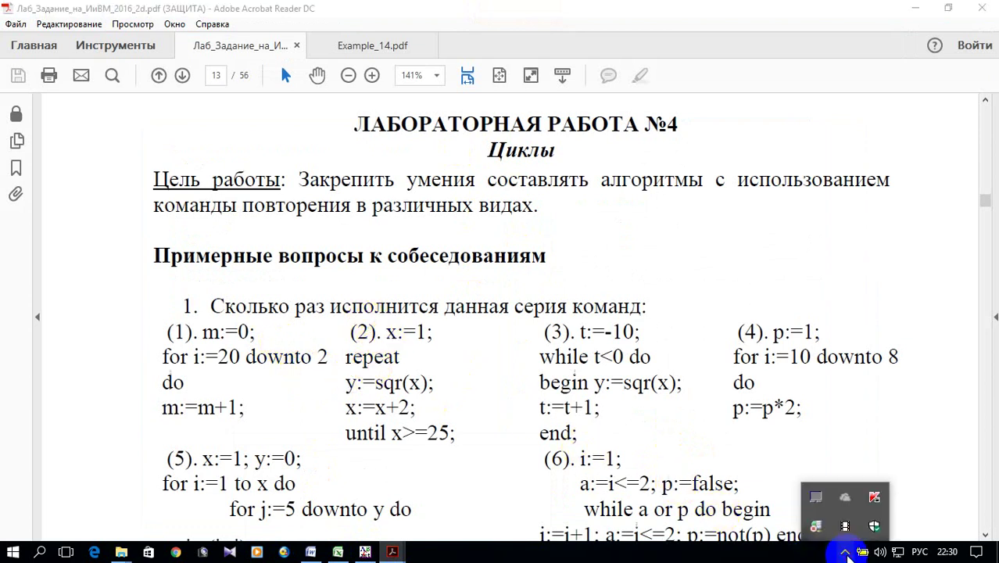